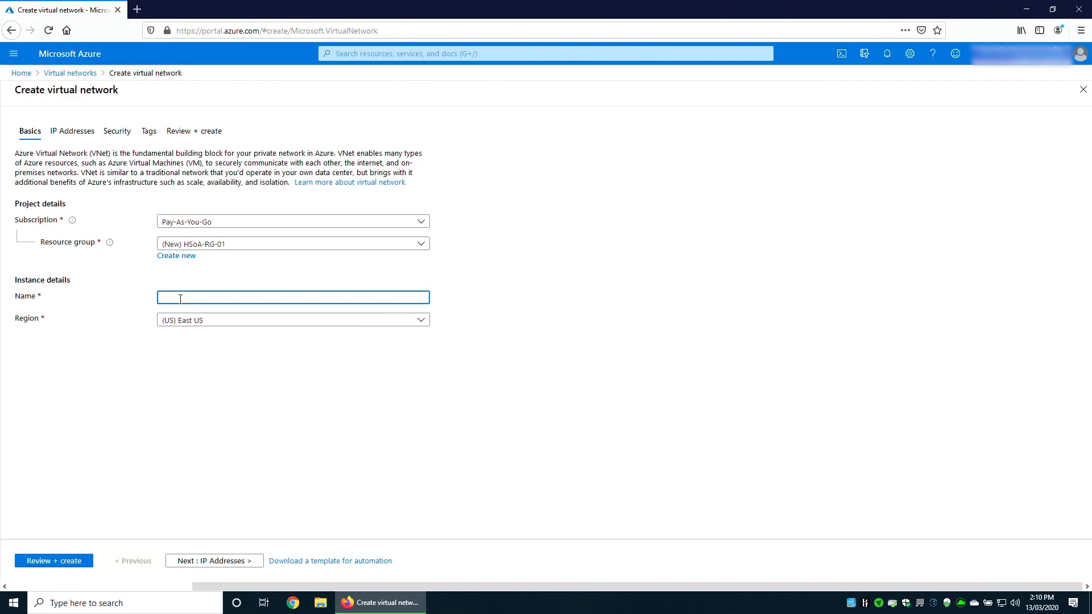
# Name the new virtual network HSoA-VNET-01 and place it in Australia East.
pyautogui.write('HSoA-V')
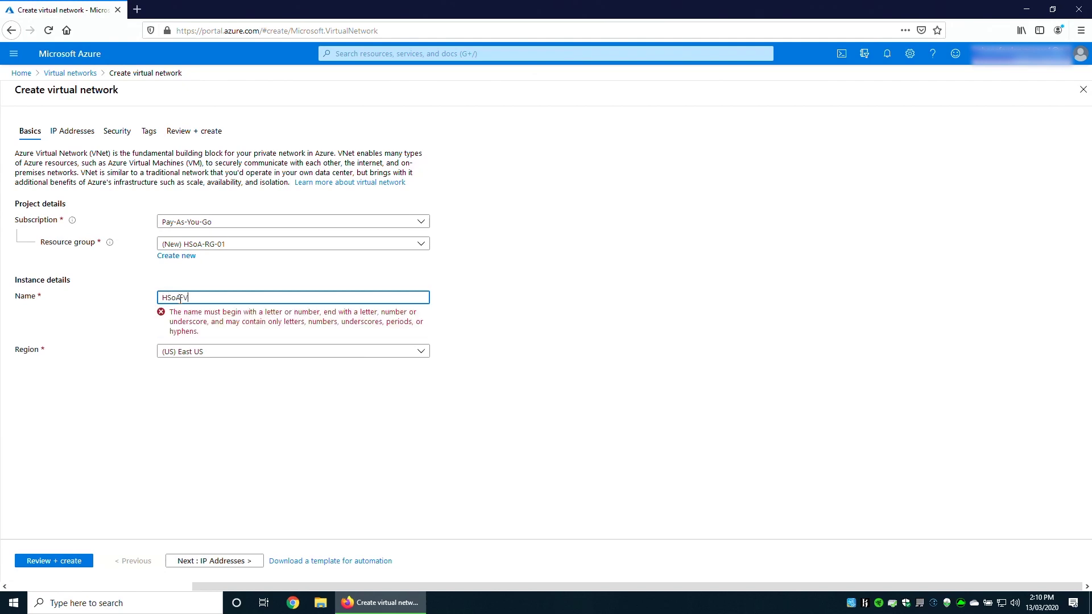
pyautogui.write('NET')
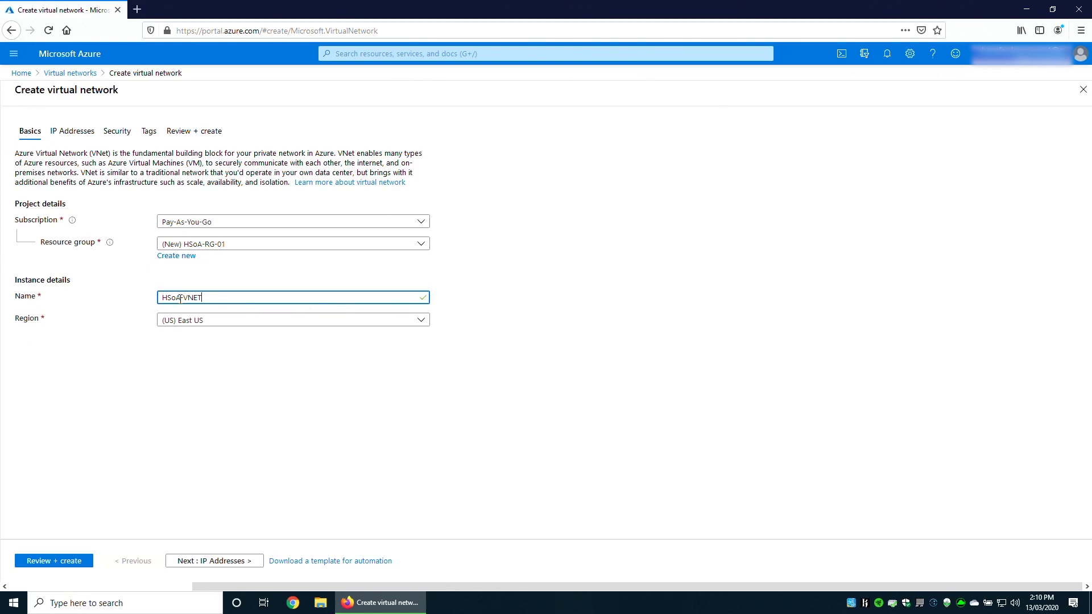
pyautogui.write('-01')
pyautogui.click(215, 323)
pyautogui.write('austra')
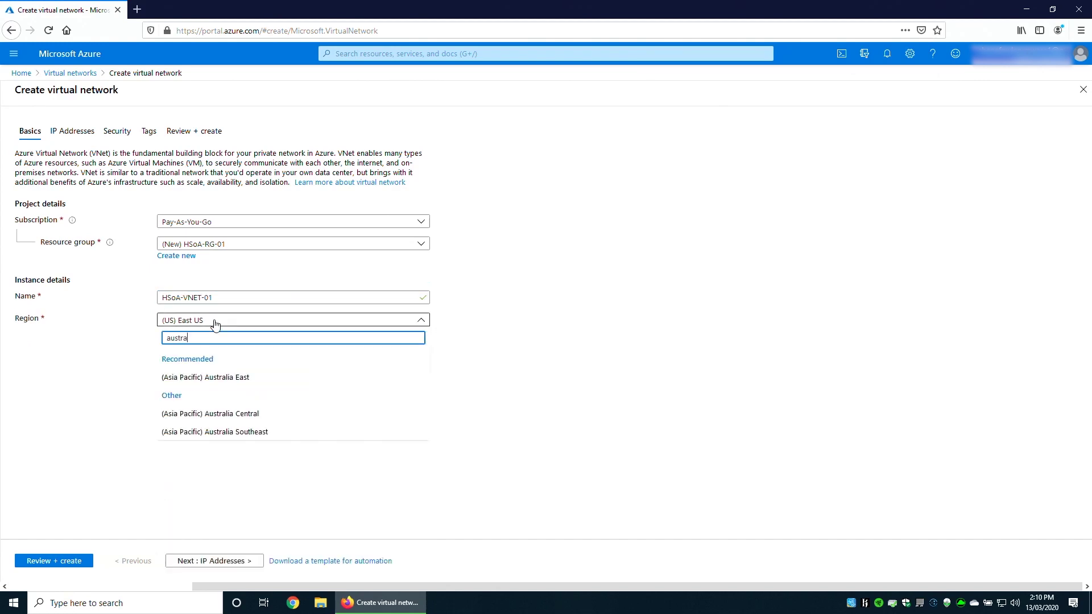
pyautogui.click(221, 378)
# Set the IPv4 address space to 192.168.100.0/22 and begin adding a subnet.
pyautogui.click(210, 561)
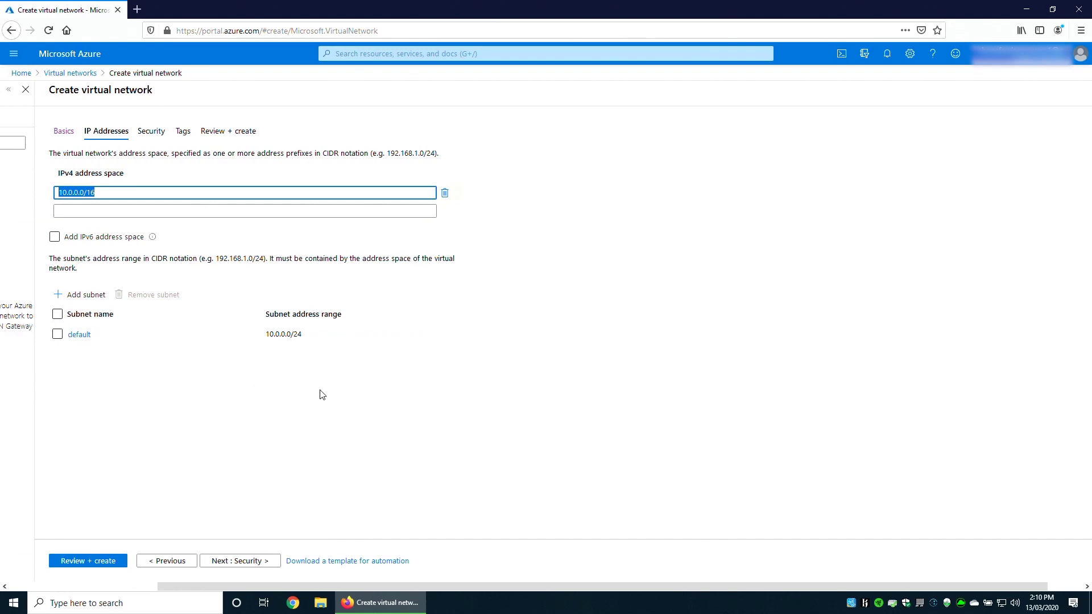
pyautogui.write('192.168')
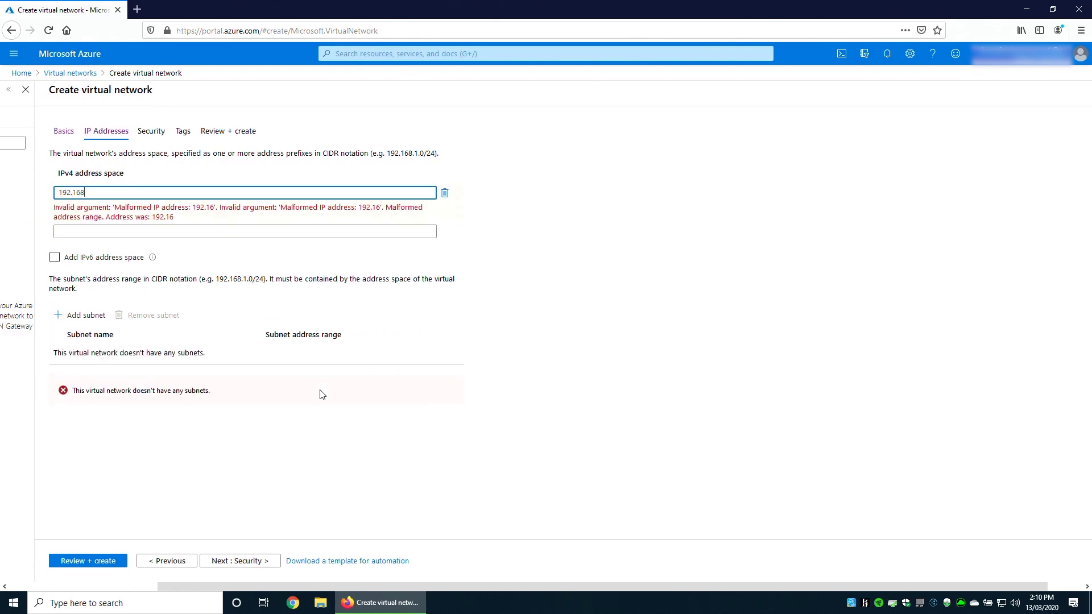
pyautogui.write('.100.0/22')
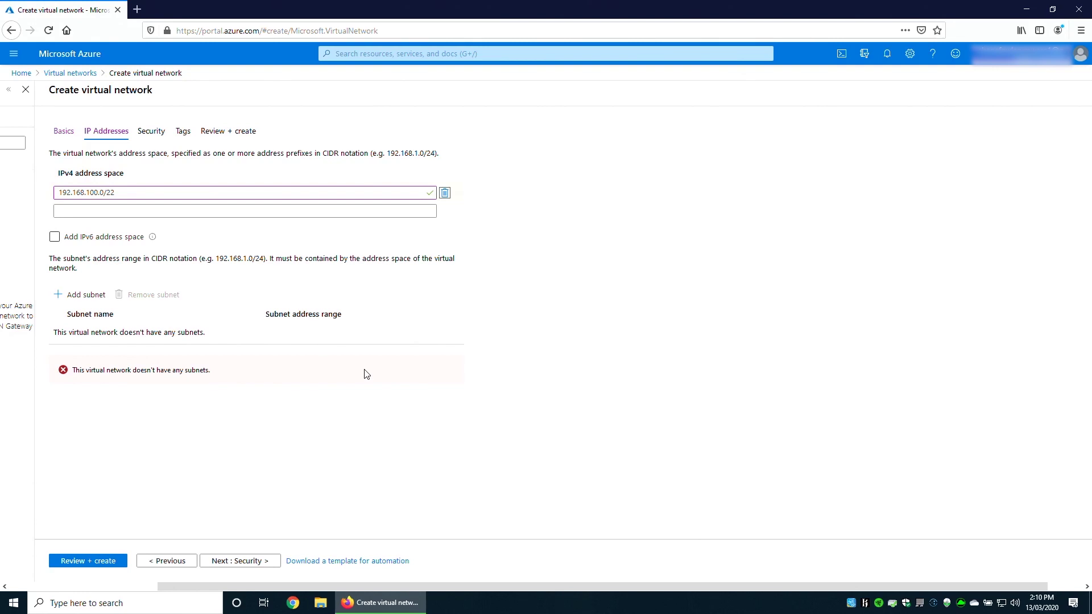
pyautogui.click(80, 295)
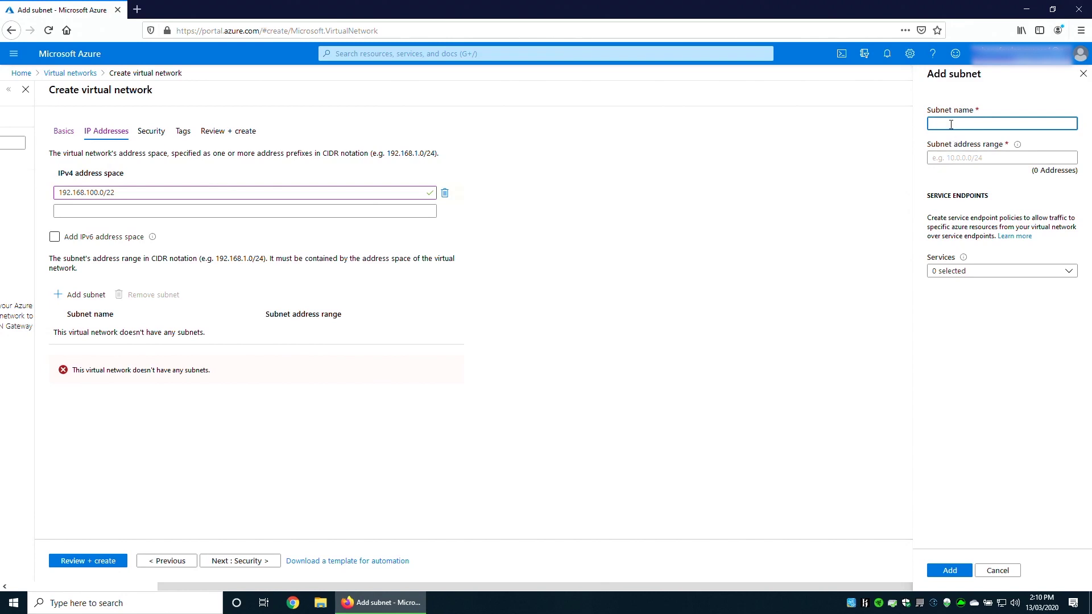
# Add subnet HSoA-Subnet-01 with range 192.168.100.0/24 and no service endpoints.
pyautogui.write('HSoA-SUBNET')
pyautogui.press('BackSpace')
pyautogui.press('BackSpace')
pyautogui.press('BackSpace')
pyautogui.press('BackSpace')
pyautogui.press('BackSpace')
pyautogui.write('ubnet-01')
pyautogui.click(982, 154)
pyautogui.write('192.168.100')
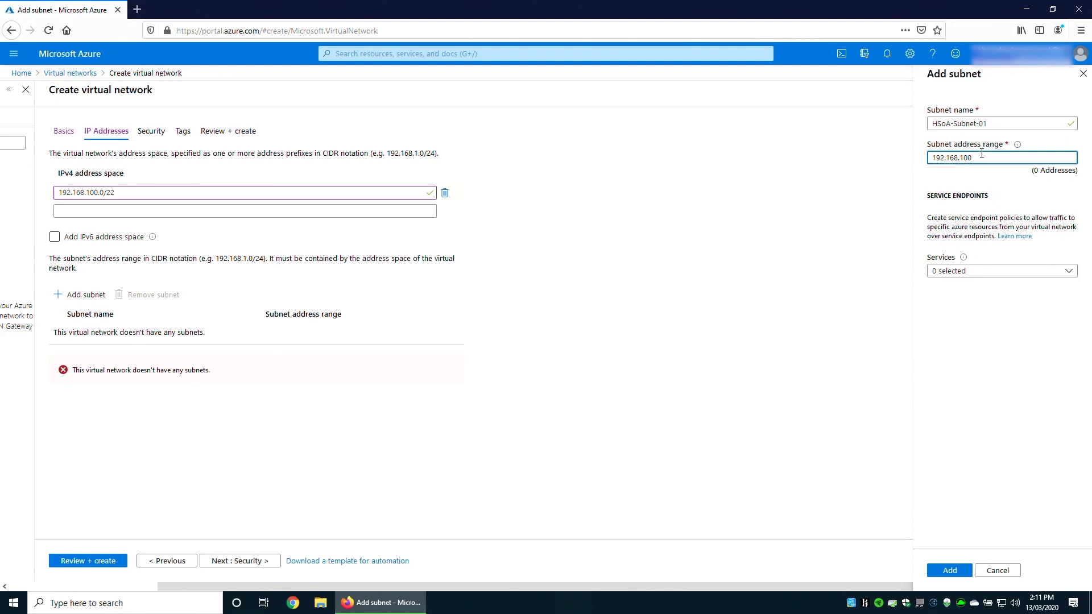
pyautogui.write('.0/24')
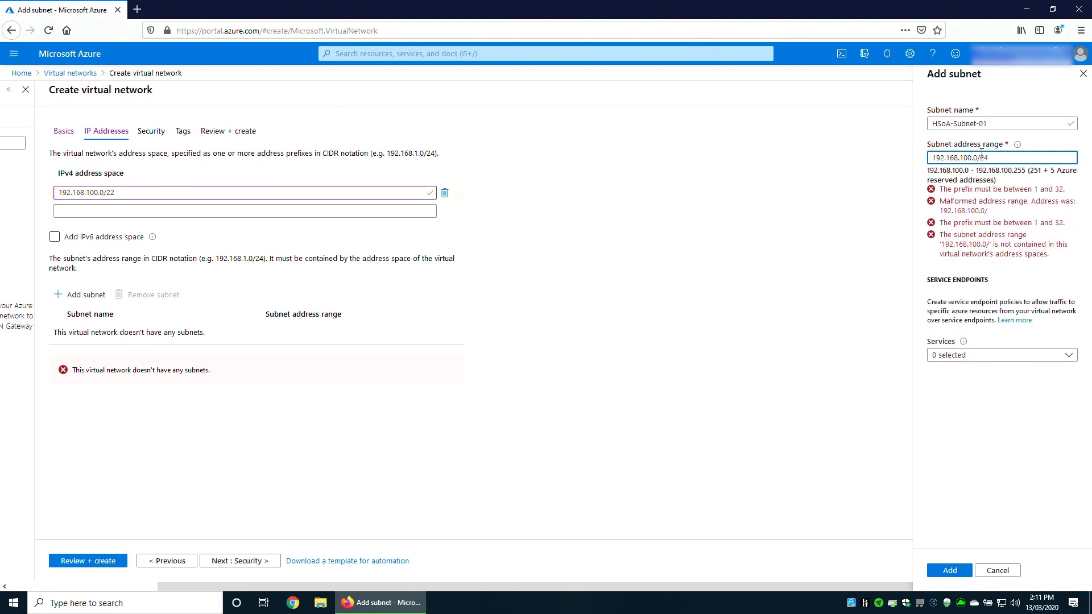
pyautogui.click(964, 281)
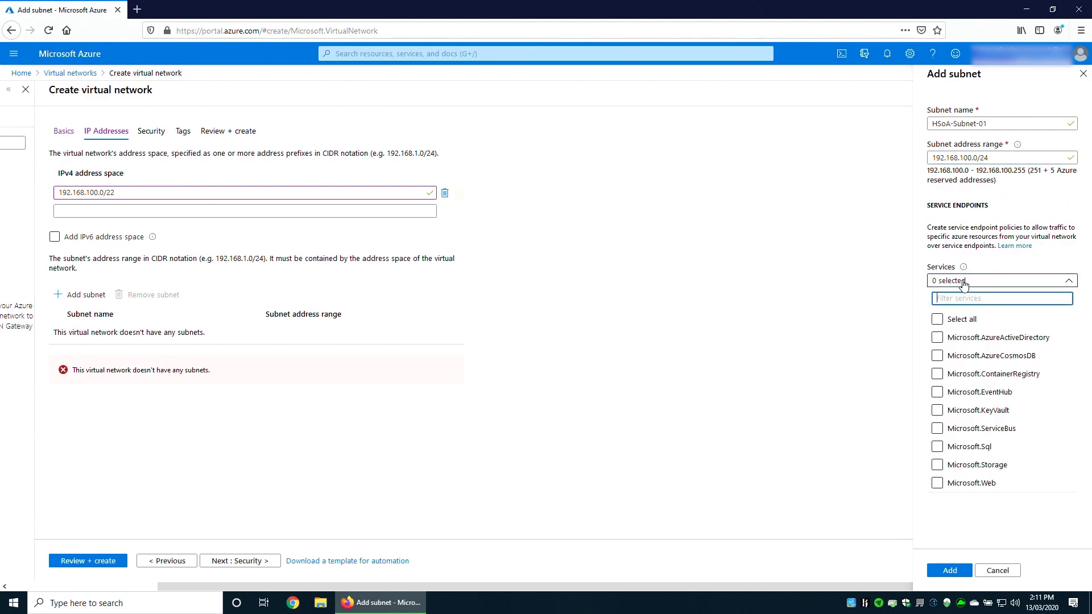
pyautogui.click(965, 283)
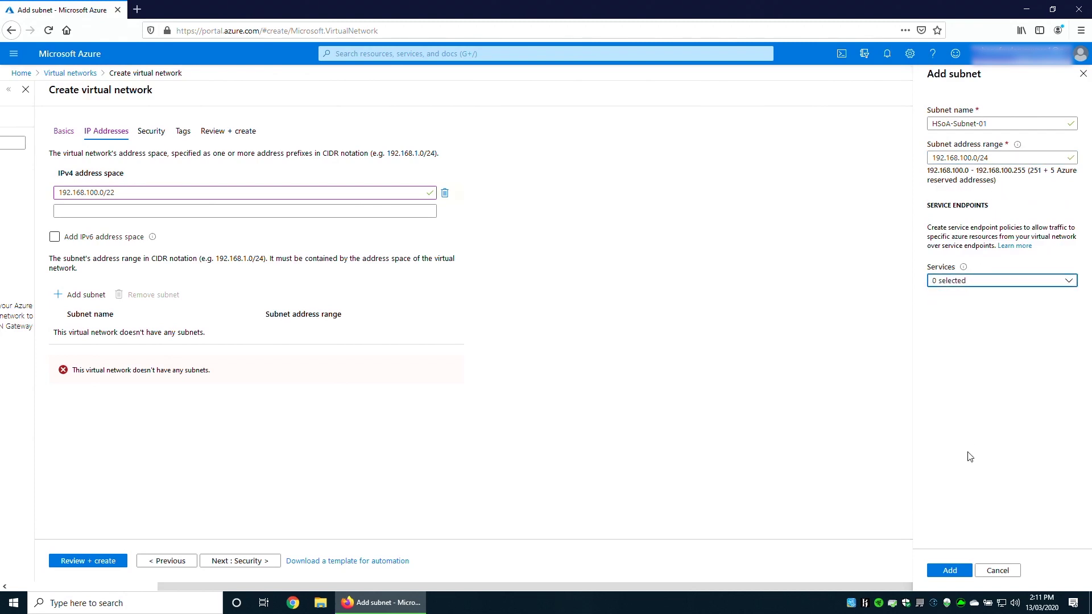
pyautogui.click(950, 571)
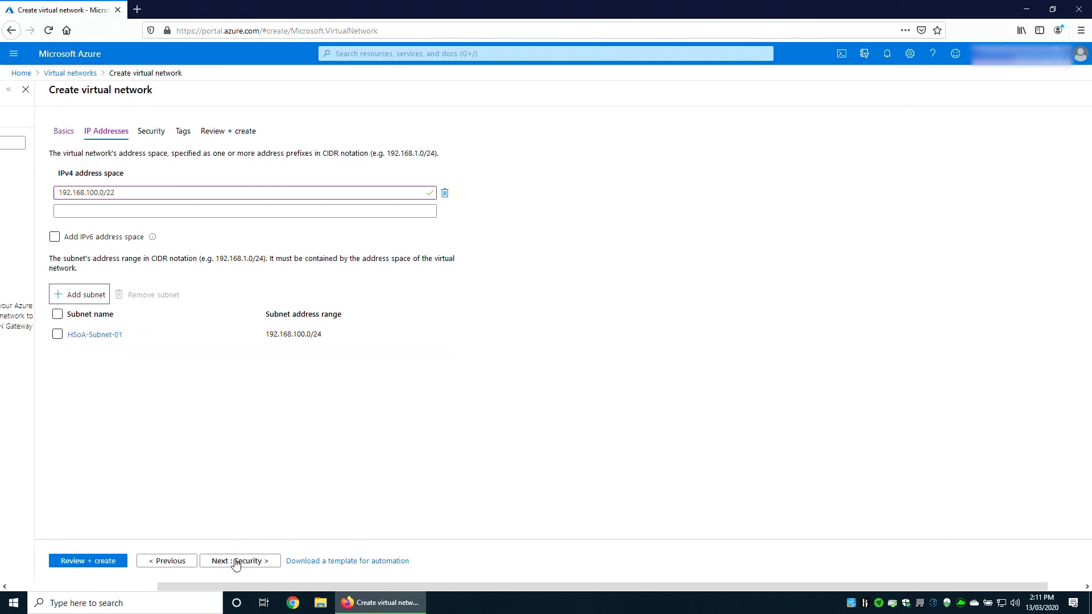
# Validate HSoA-VNET-01 on Review + create and create it.
pyautogui.click(95, 563)
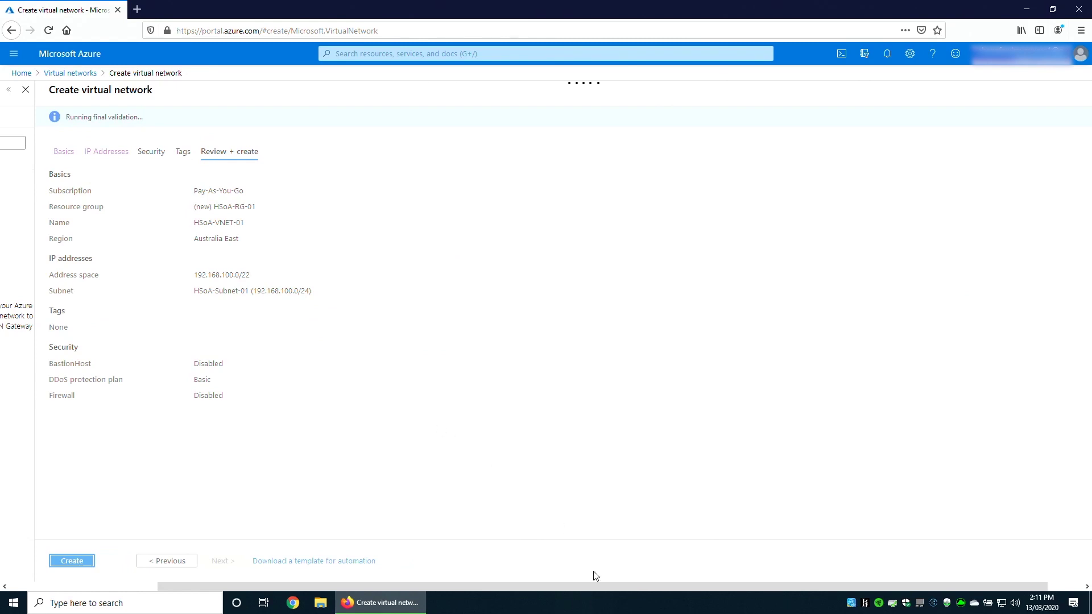
pyautogui.moveTo(606, 585); pyautogui.dragTo(632, 586)
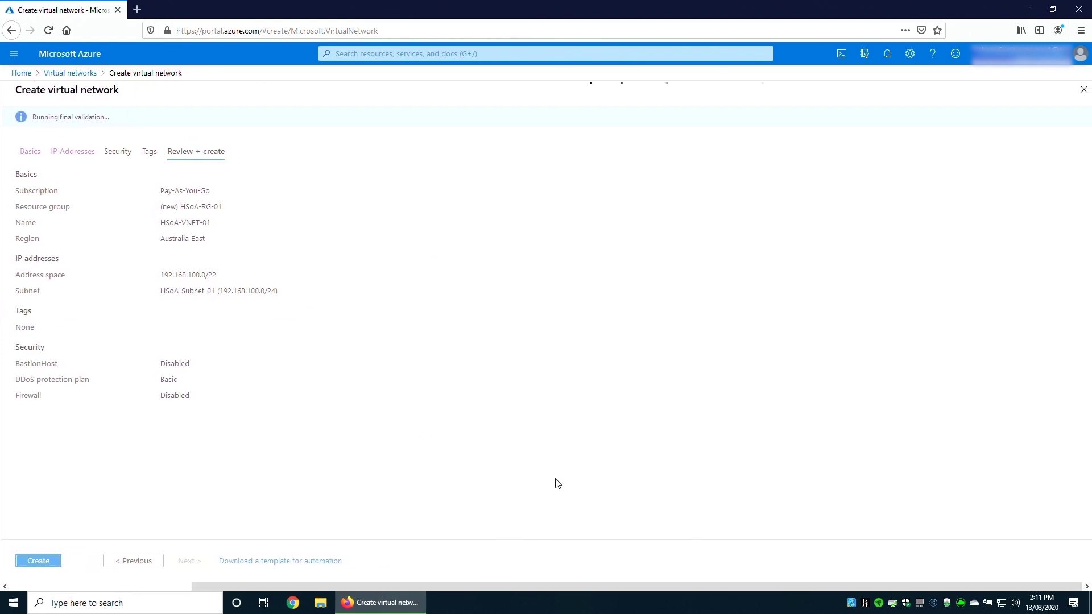
pyautogui.click(47, 563)
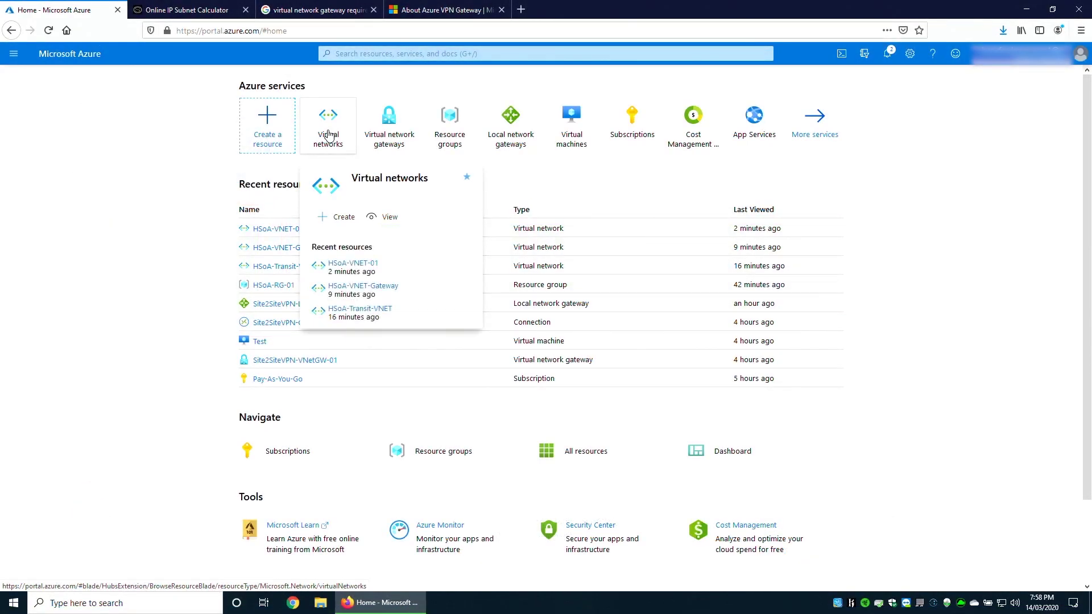
# Start another virtual network in HSoA-RG-01 named HSoA-VNET-Infrastructure.
pyautogui.click(329, 135)
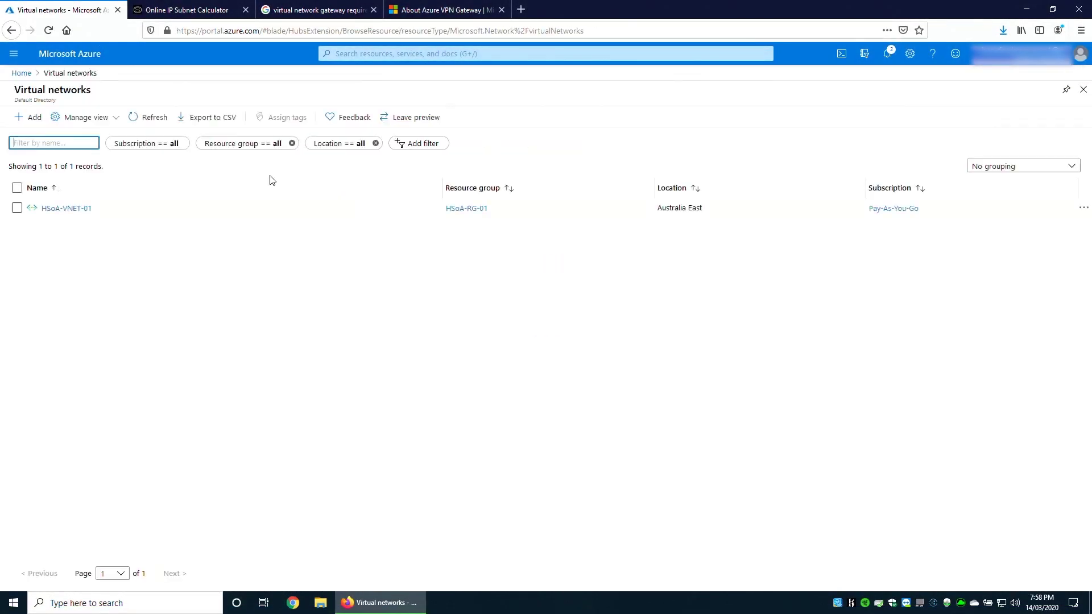
pyautogui.click(30, 117)
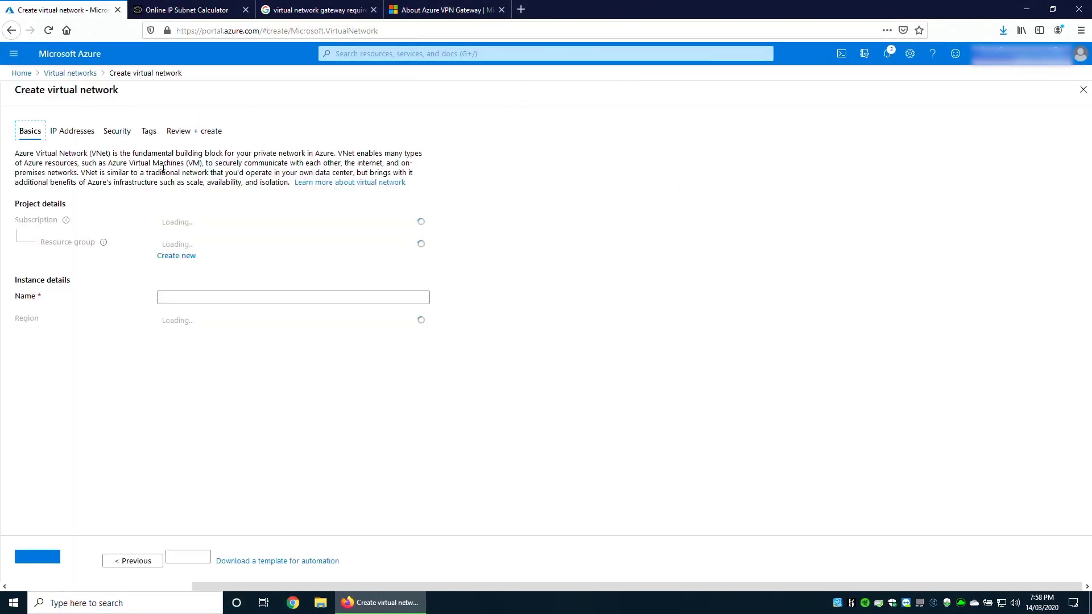
pyautogui.click(202, 245)
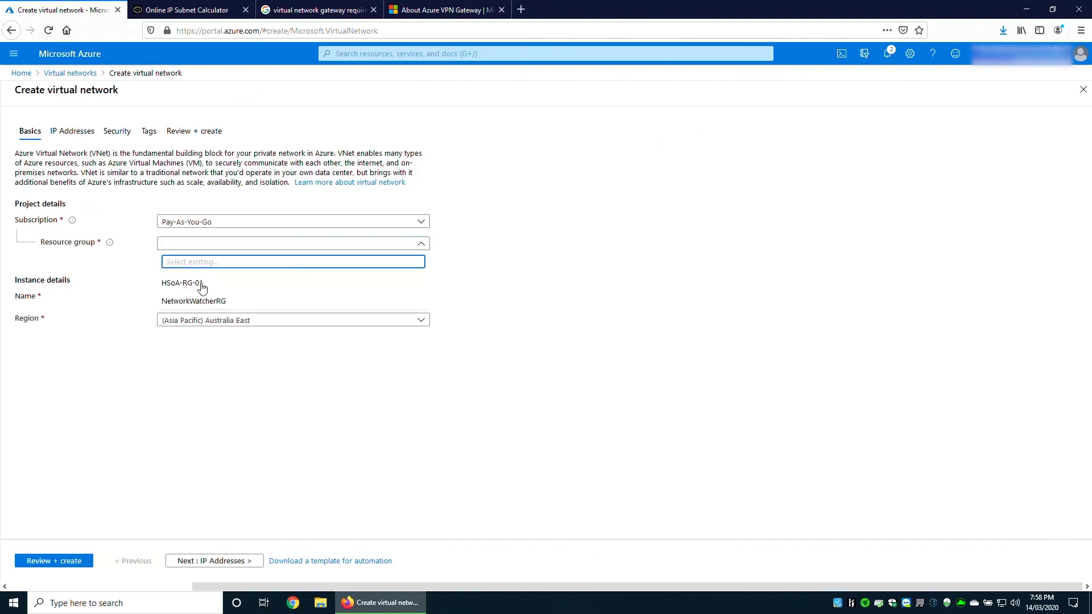
pyautogui.click(202, 287)
pyautogui.click(191, 297)
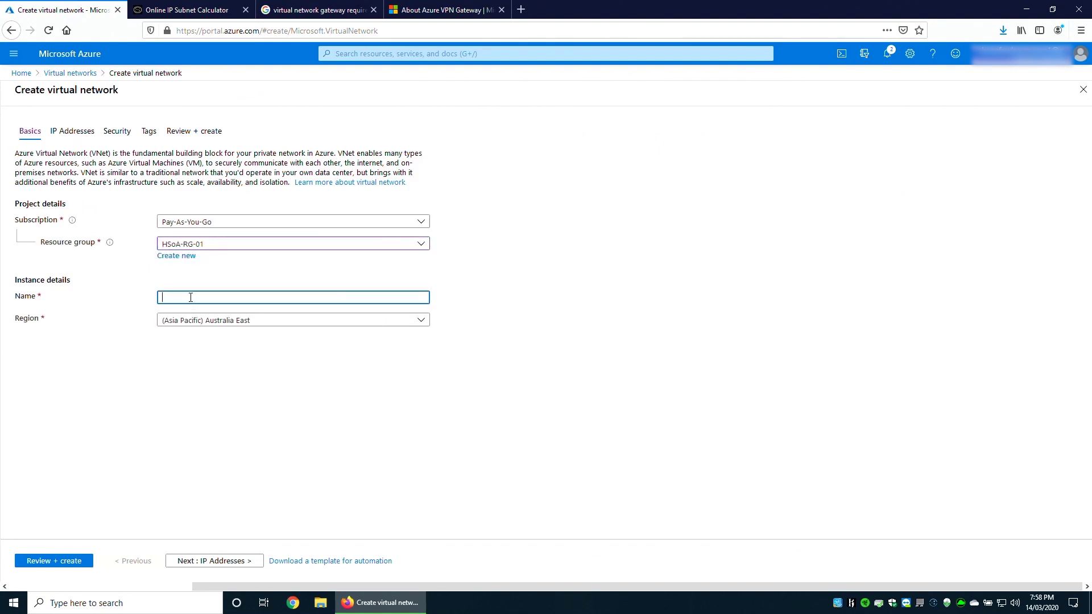
pyautogui.write('HSoA-VNET')
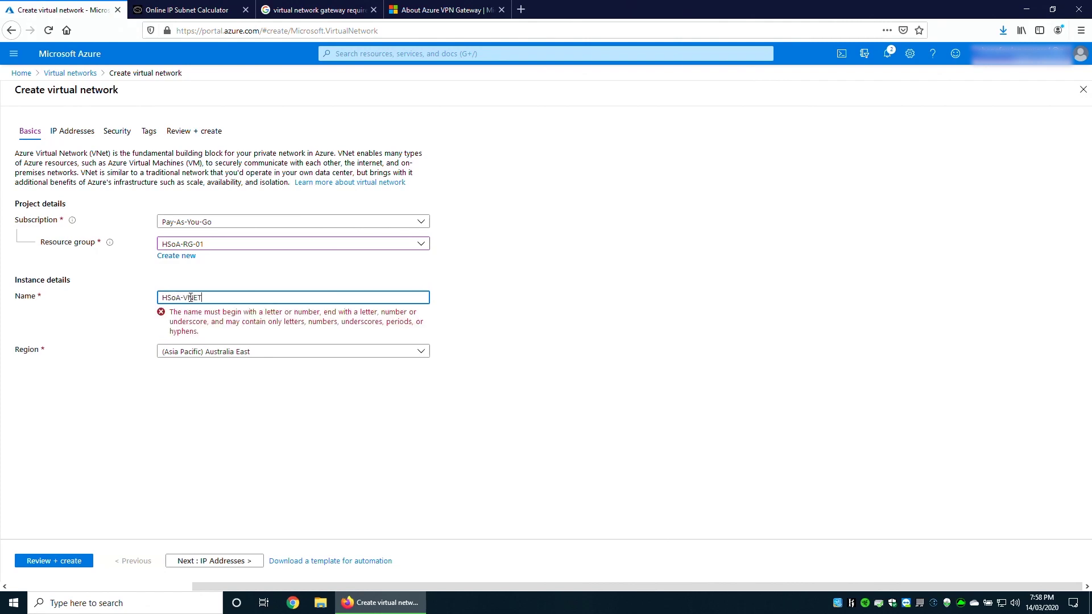
pyautogui.write('-Infra')
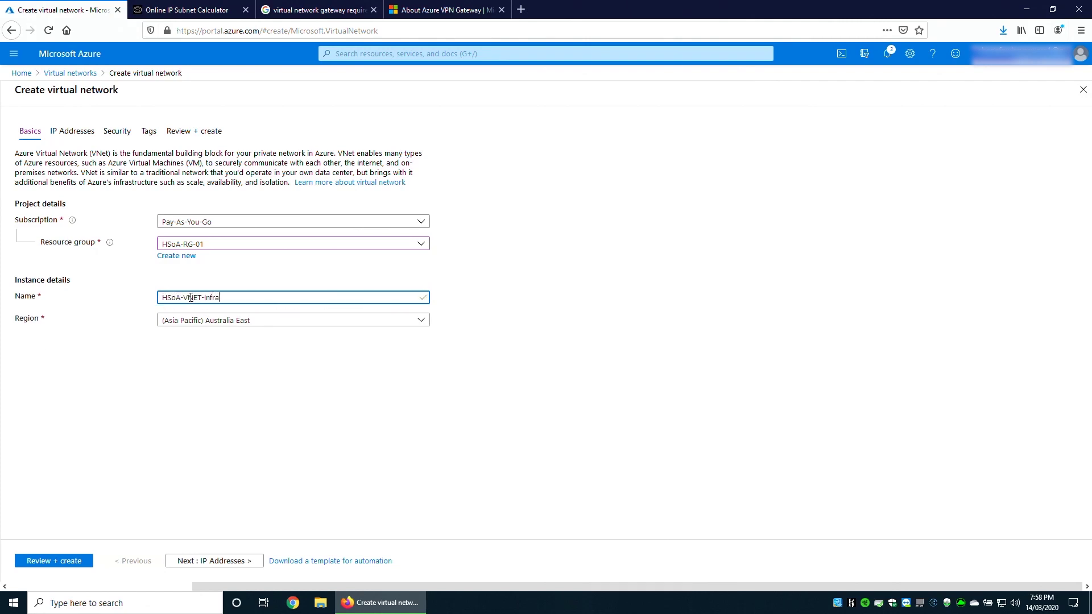
pyautogui.write('structur')
# Clear the default 10.0.0.0/16 address space on the IP Addresses page.
pyautogui.click(215, 561)
pyautogui.click(68, 196)
pyautogui.press('BackSpace')
pyautogui.press('BackSpace')
pyautogui.press('BackSpace')
pyautogui.press('BackSpace')
pyautogui.press('BackSpace')
pyautogui.press('BackSpace')
pyautogui.press('BackSpace')
pyautogui.press('BackSpace')
pyautogui.press('BackSpace')
pyautogui.press('BackSpace')
pyautogui.press('BackSpace')
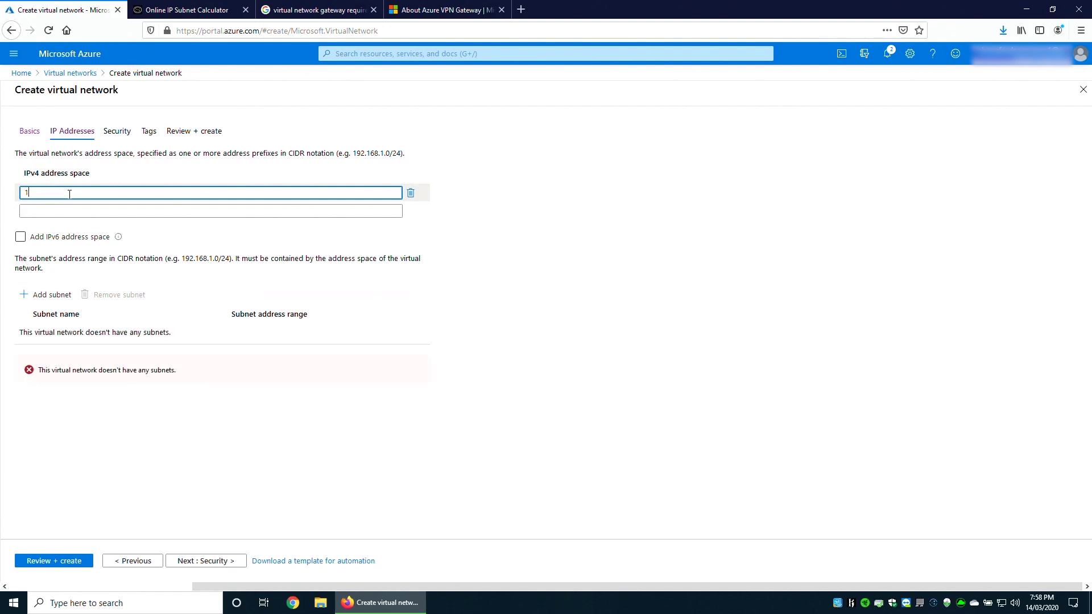
# Set address space 192.168.98.0/23 and add subnet Infrastructure at 192.168.98.0/24.
pyautogui.write('192.168.98.0/23')
pyautogui.click(52, 296)
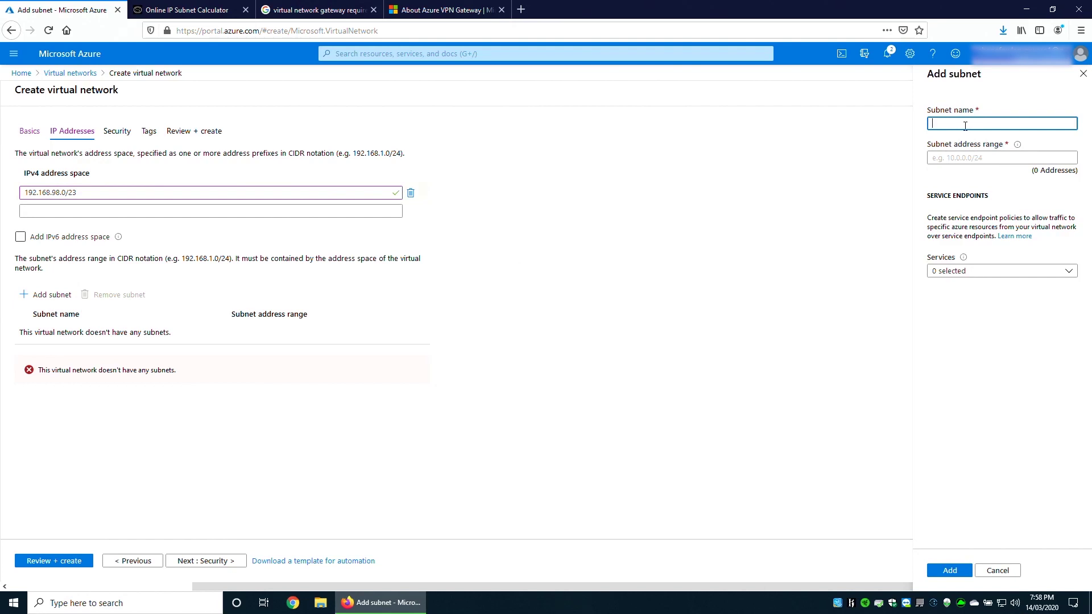
pyautogui.write('Infrastructure')
pyautogui.press('Tab')
pyautogui.write('192.168.98.0/24')
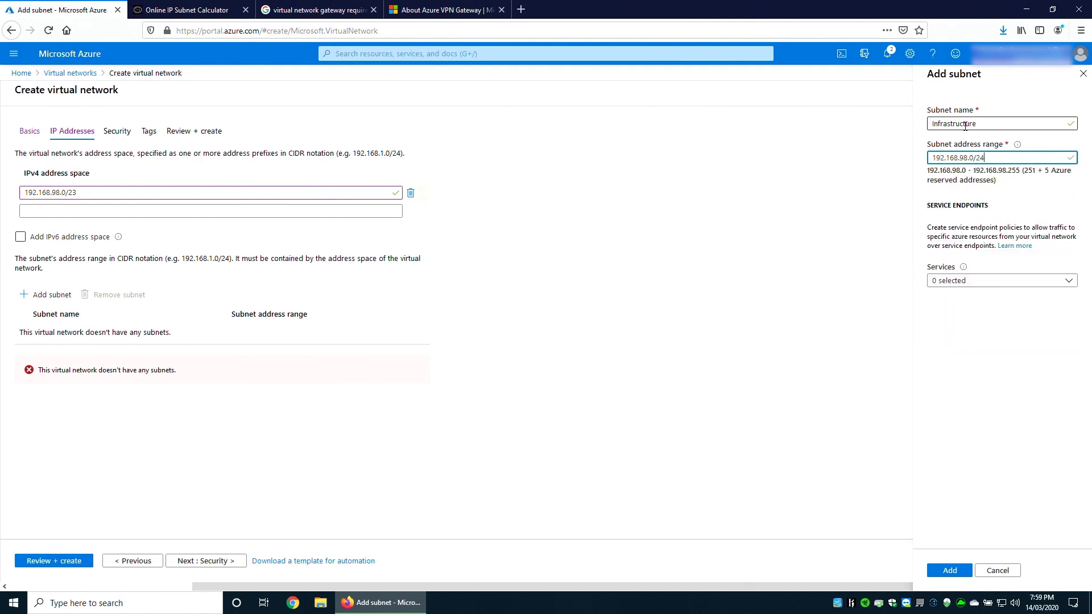
pyautogui.click(967, 571)
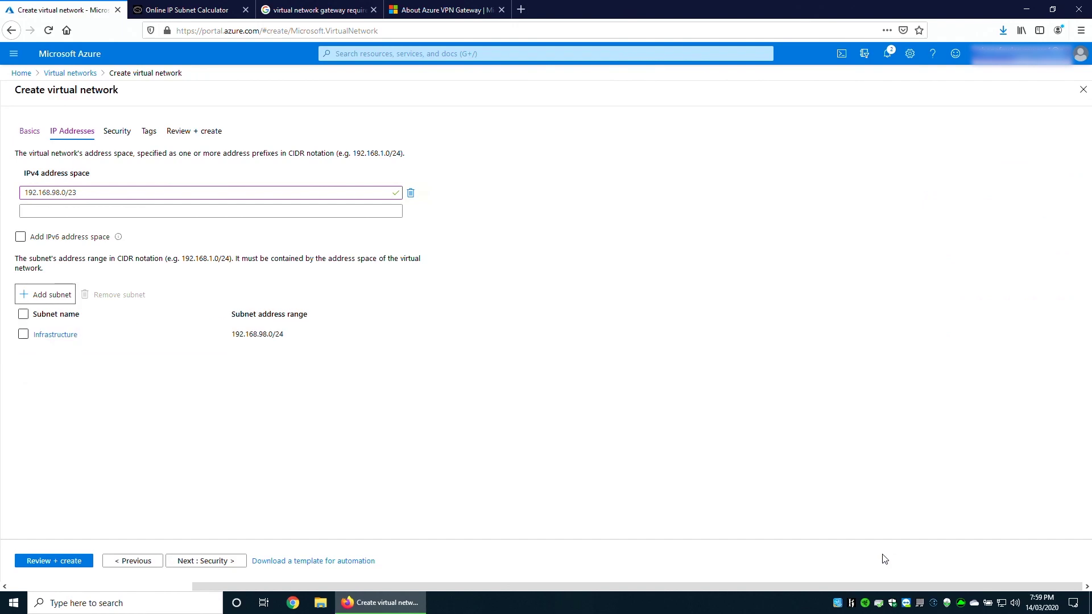
# Keep default security and no tags, then create HSoA-VNET-Infrastructure after validation.
pyautogui.click(197, 562)
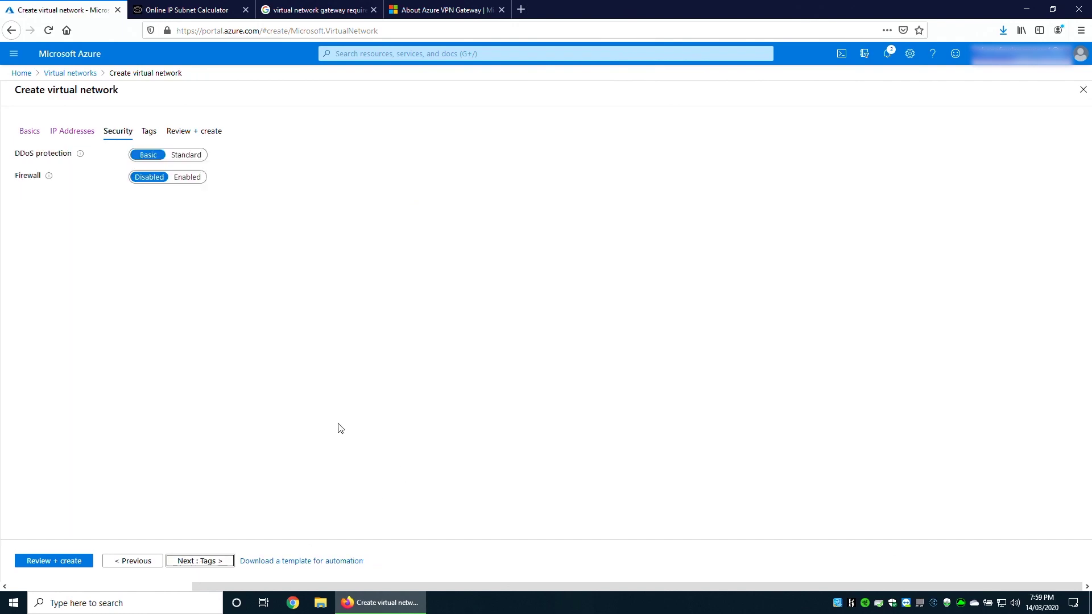
pyautogui.click(213, 563)
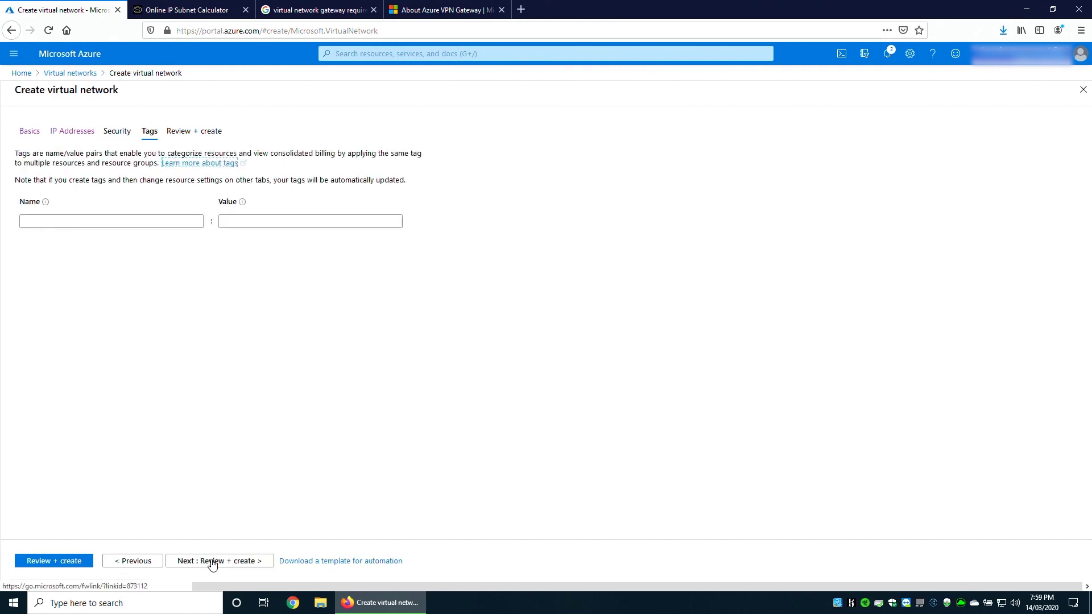
pyautogui.click(213, 562)
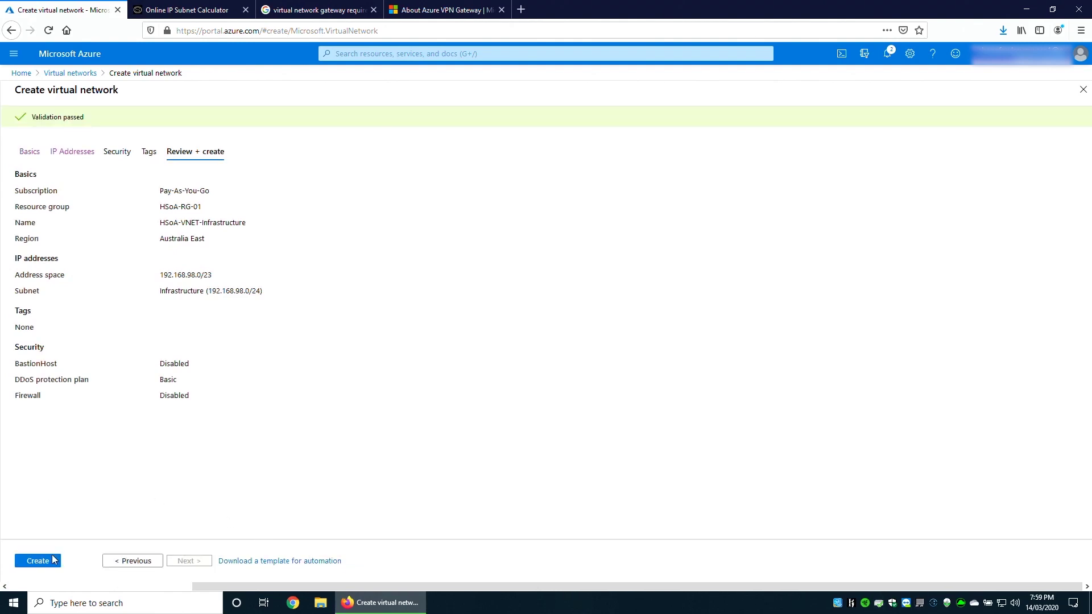
pyautogui.click(50, 561)
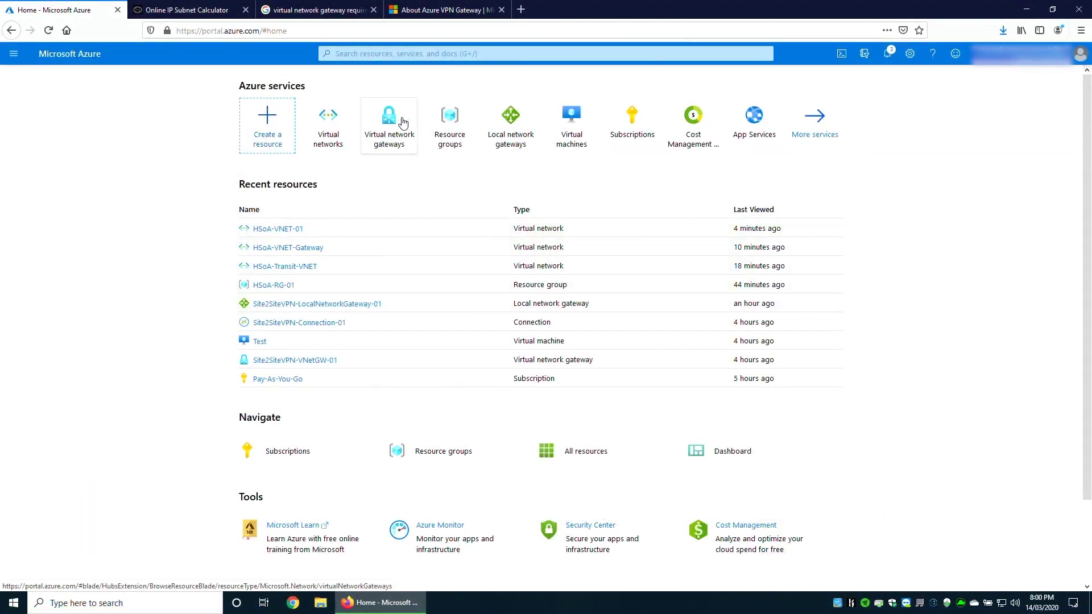
# Start a new virtual network gateway named HSoA-VNetGW-01.
pyautogui.click(398, 127)
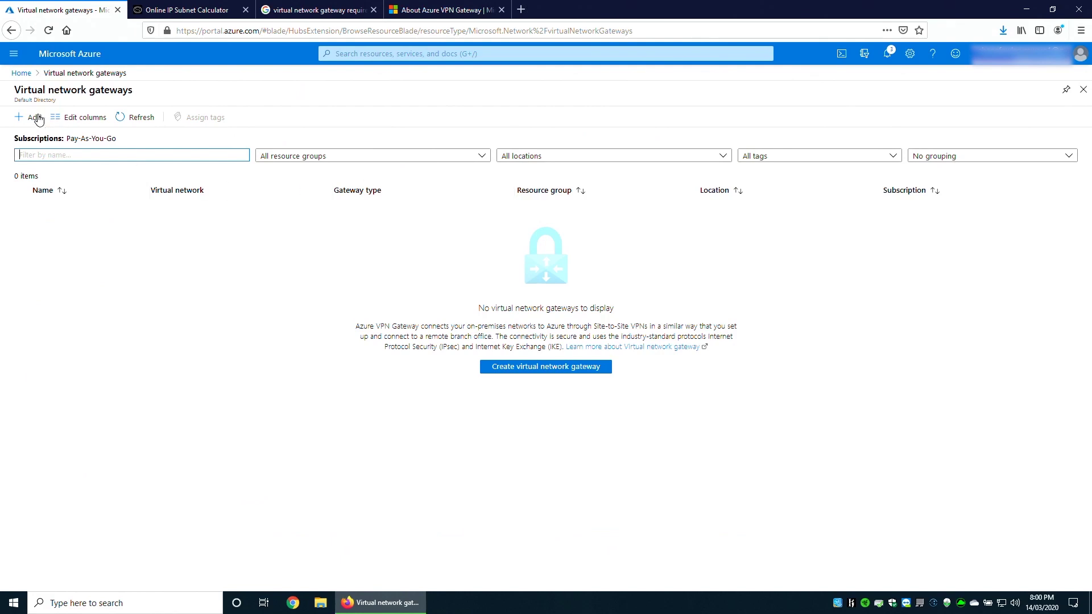
pyautogui.click(35, 118)
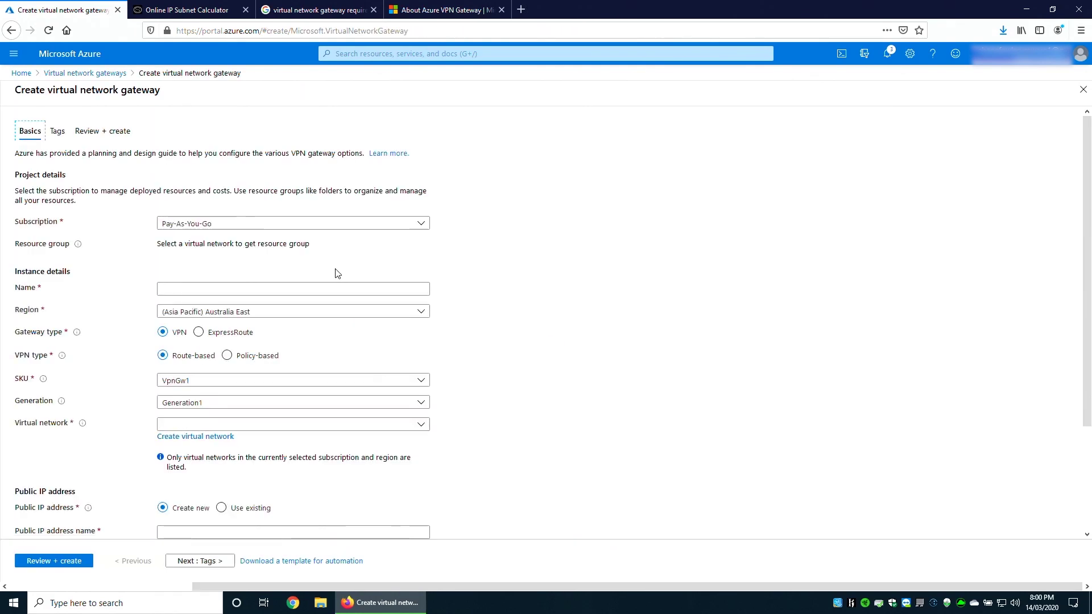
pyautogui.click(246, 288)
pyautogui.write('HSoA-')
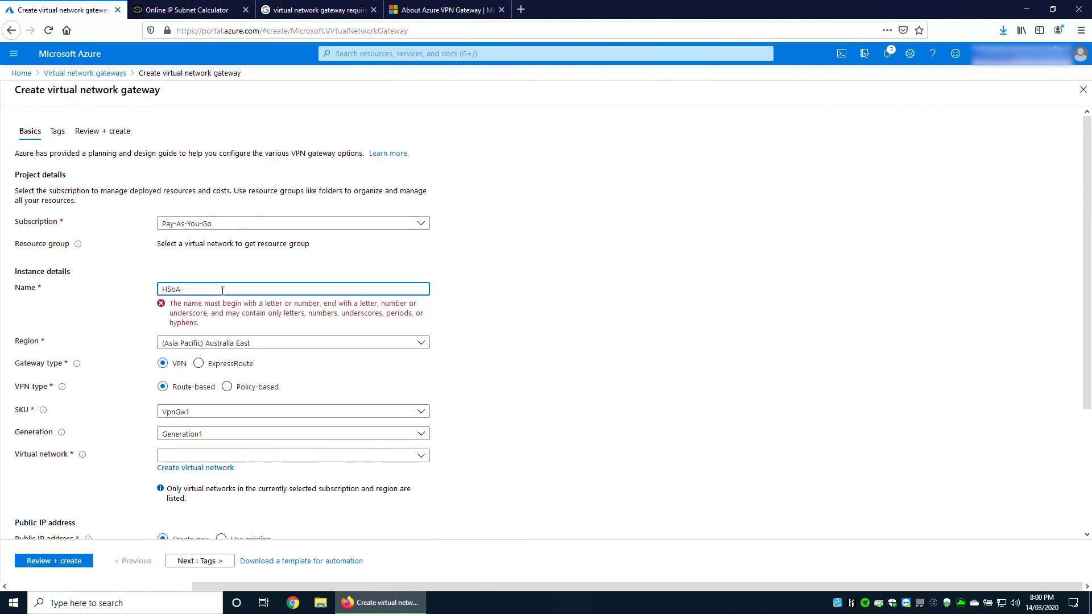
pyautogui.write('VNetGW-01')
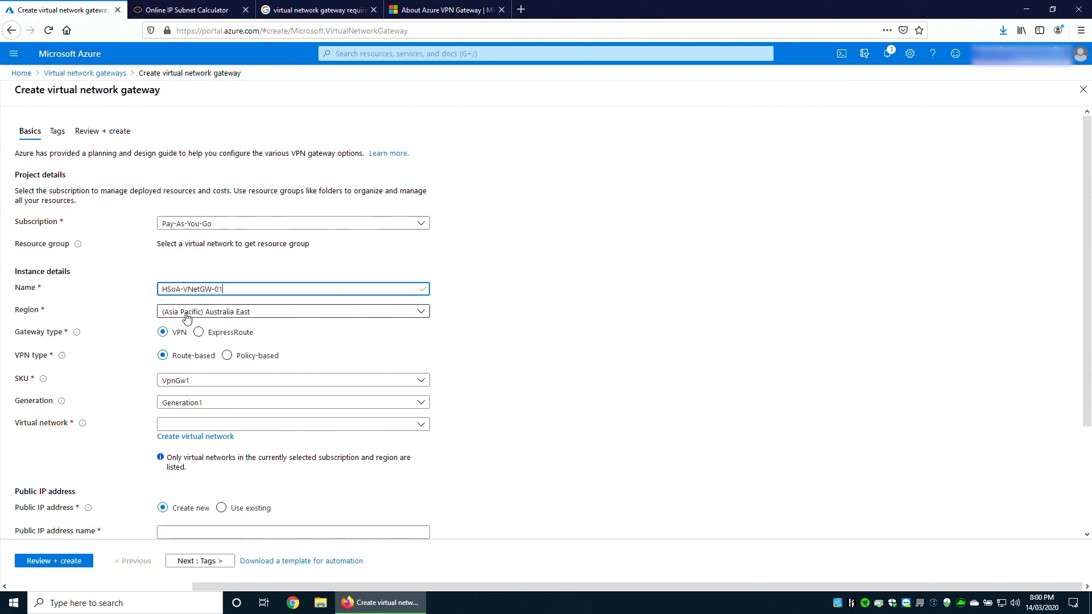
# Attach it to HSoA-VNET-Infrastructure (gateway subnet 192.168.99.0/24) with public IP HSoA-VNetGW-01-IP.
pyautogui.click(181, 425)
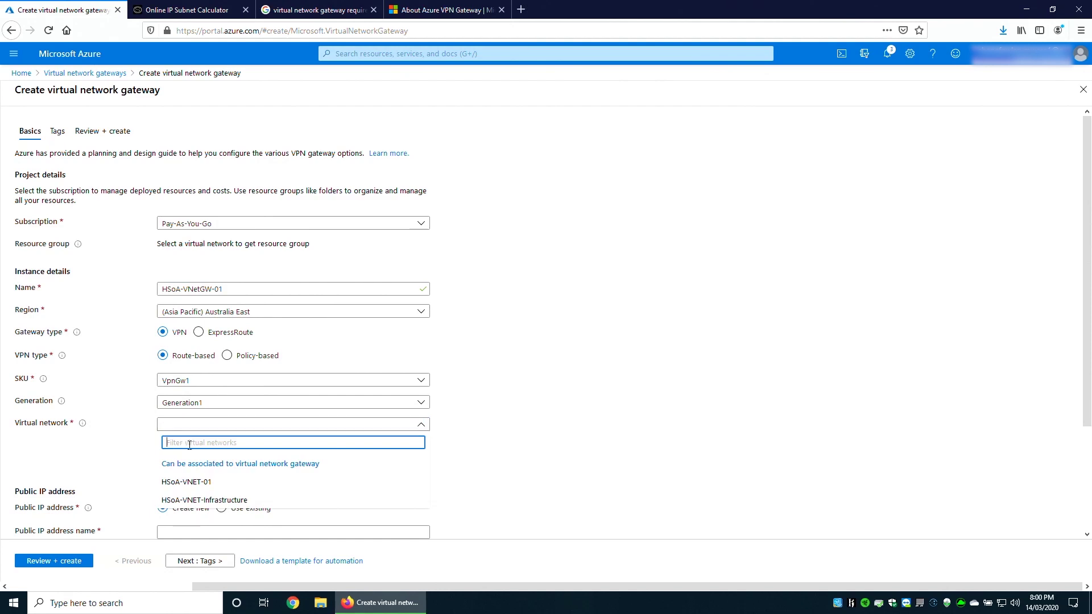
pyautogui.click(205, 500)
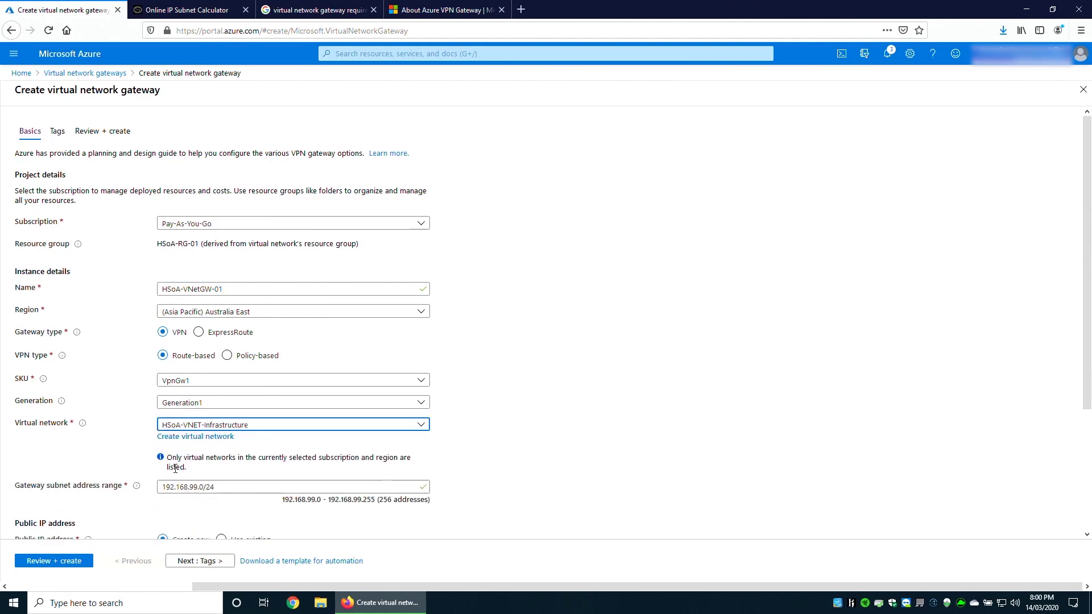
pyautogui.click(221, 489)
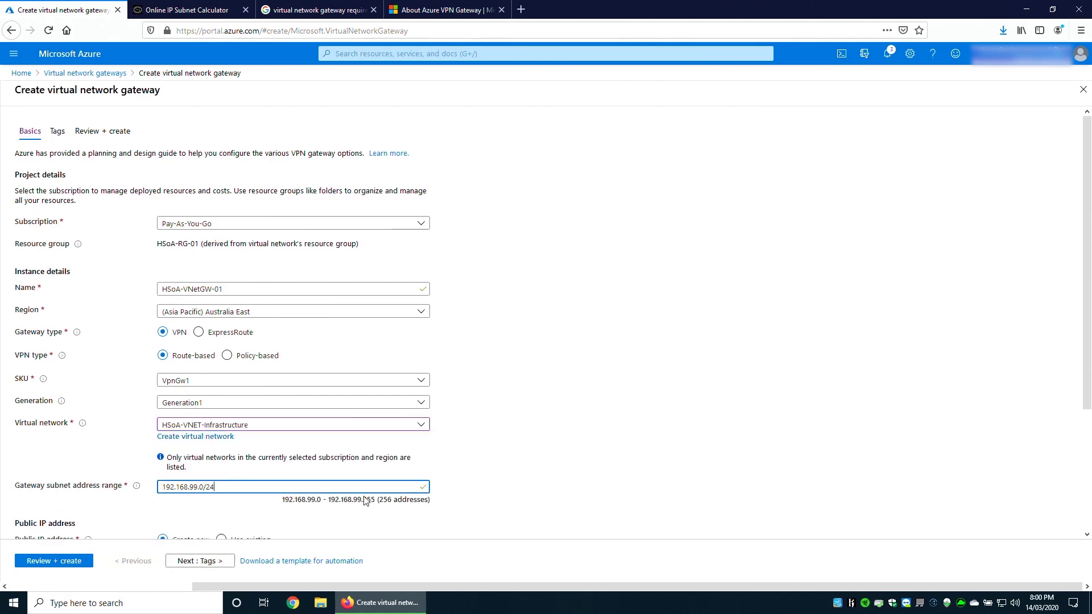
pyautogui.scroll(-2, 462, 502)
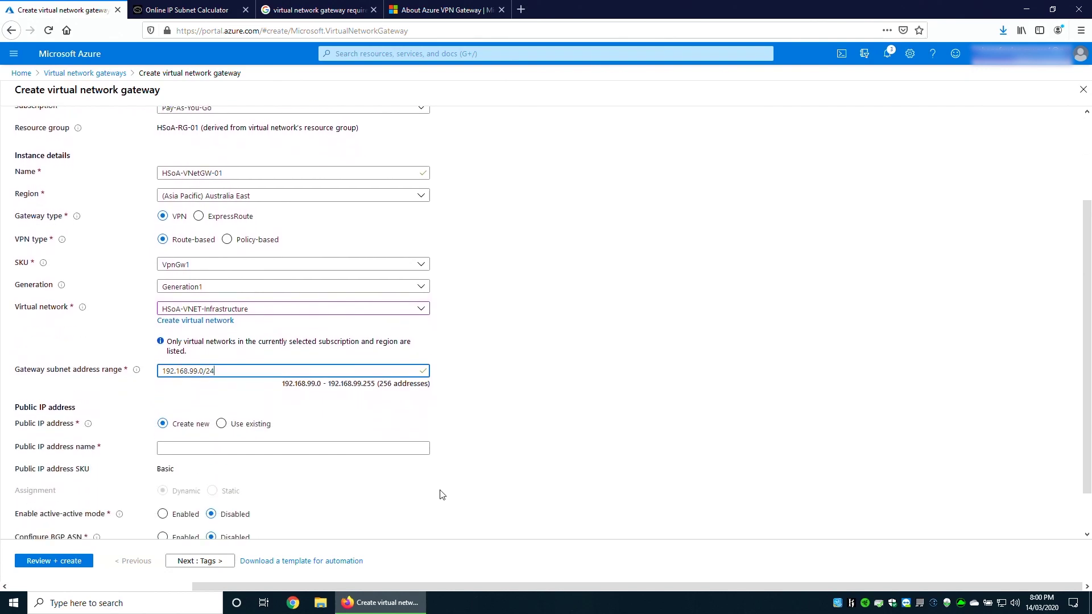
pyautogui.click(196, 449)
pyautogui.write('HSoA-V')
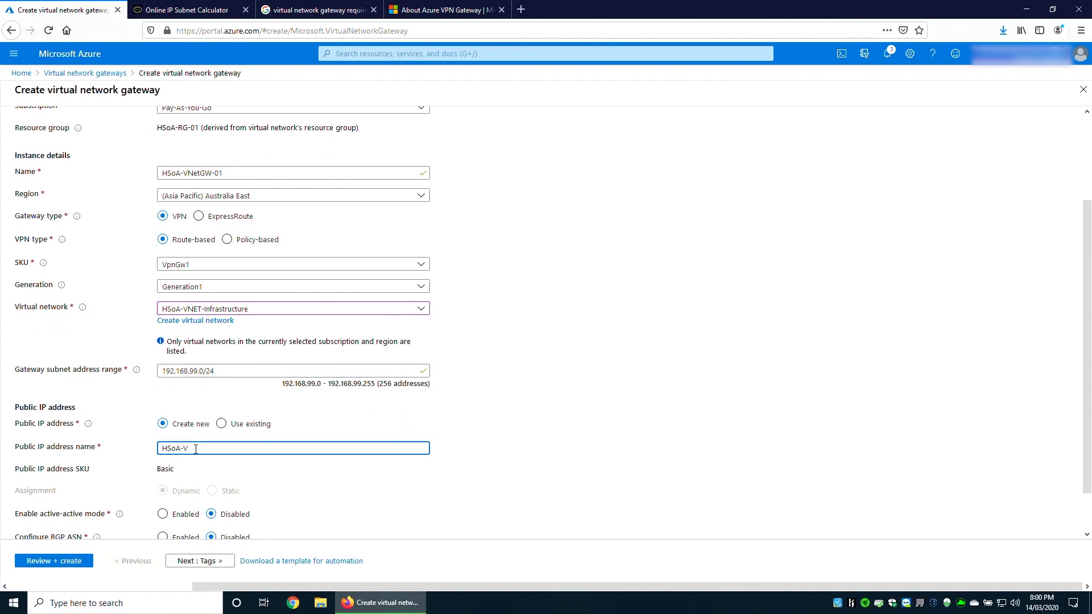
pyautogui.write('NetGW-01-IP')
# Validate the gateway settings and submit HSoA-VNetGW-01 for creation.
pyautogui.scroll(-2, 322, 497)
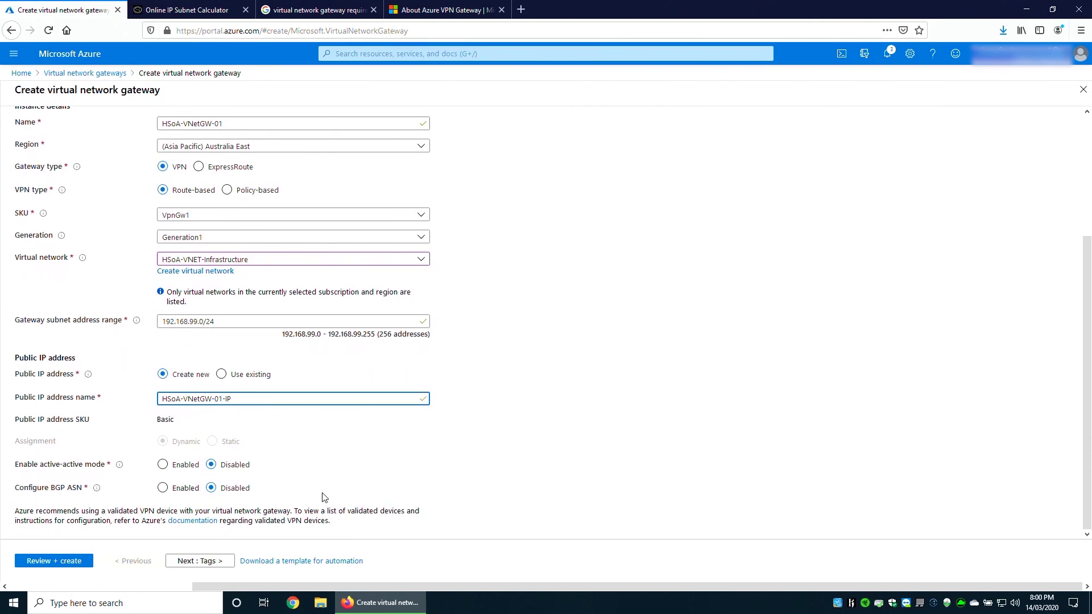
pyautogui.click(190, 564)
pyautogui.click(190, 565)
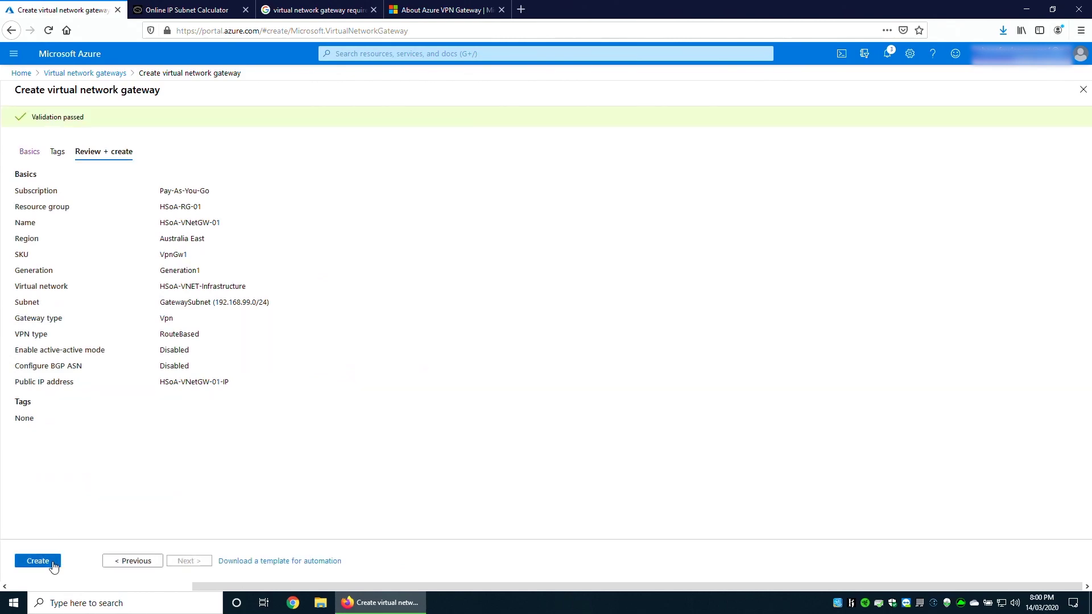
pyautogui.click(53, 563)
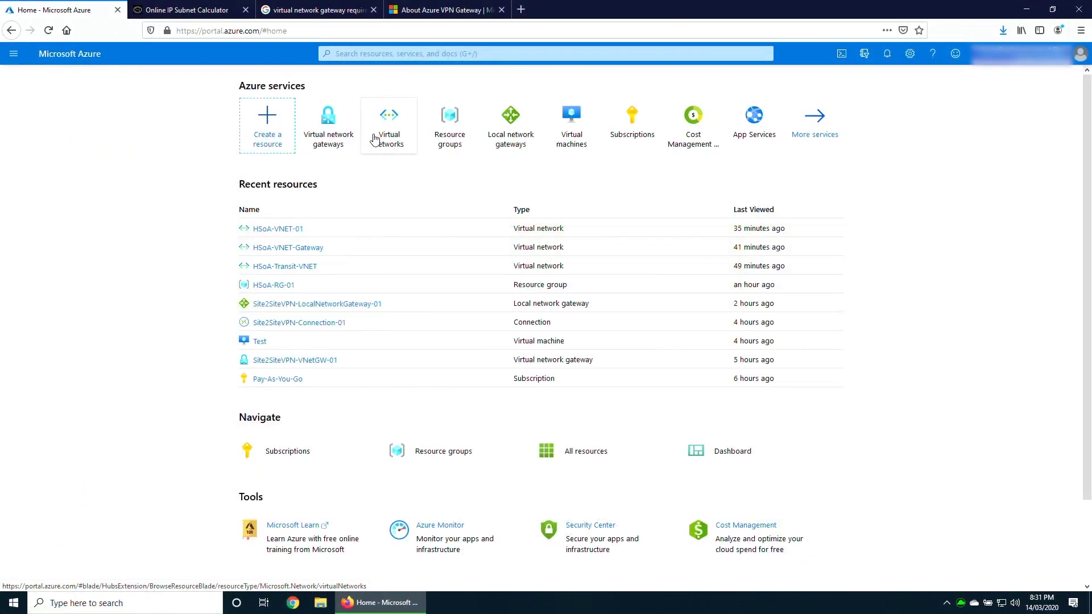
# Create local network gateway Site2SiteVPN-LocalNetGateway in HSoA-RG-01 with address space 192.168.222.0/24.
pyautogui.moveTo(375, 140)
pyautogui.click(508, 116)
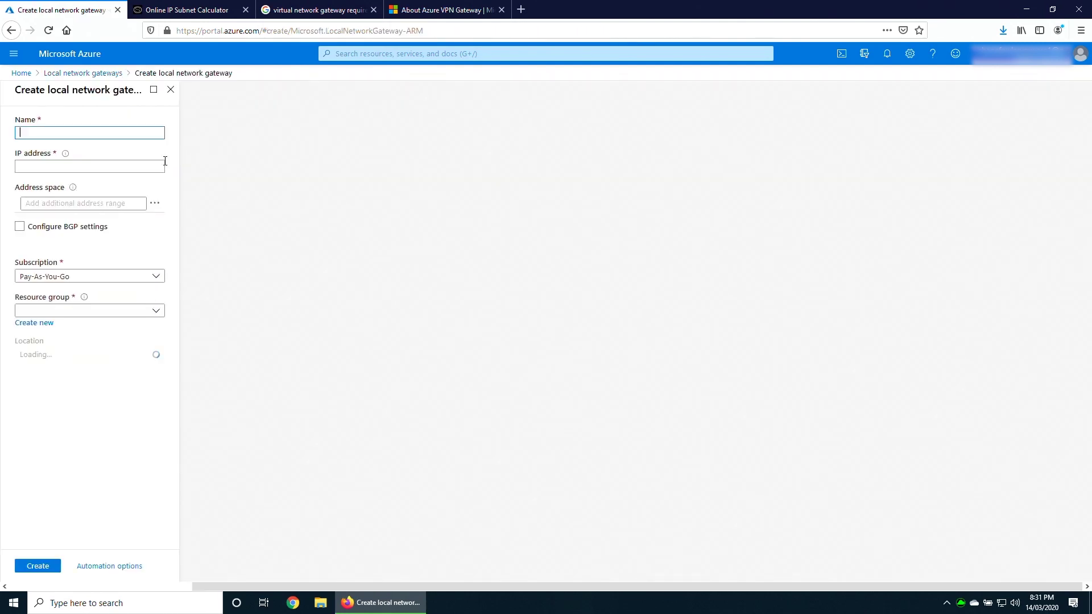
pyautogui.write('Site2SiteVPN')
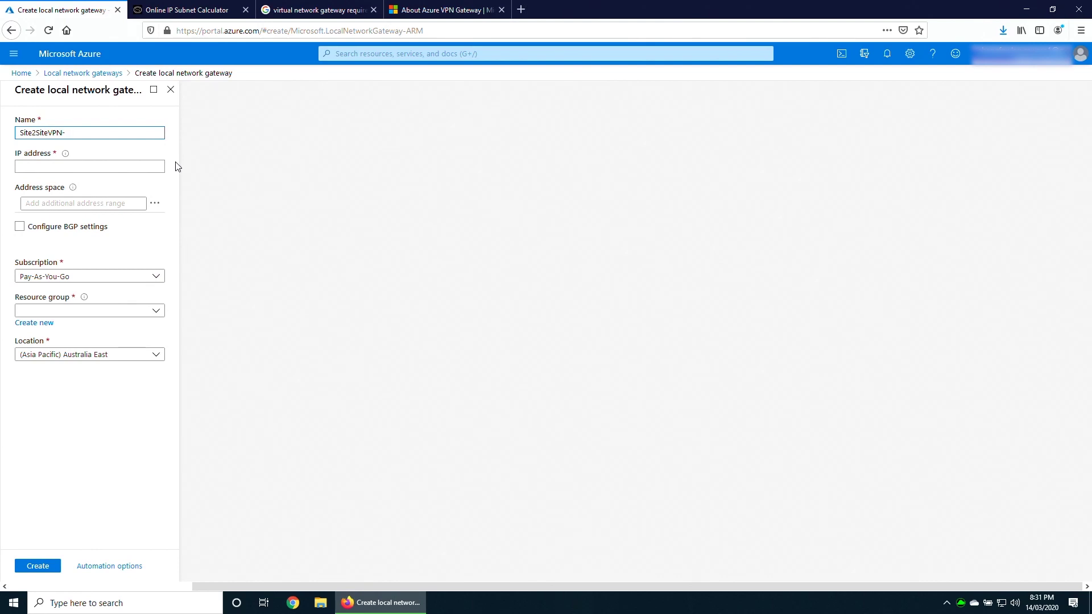
pyautogui.write('-LocalNetGateway')
pyautogui.press('Tab')
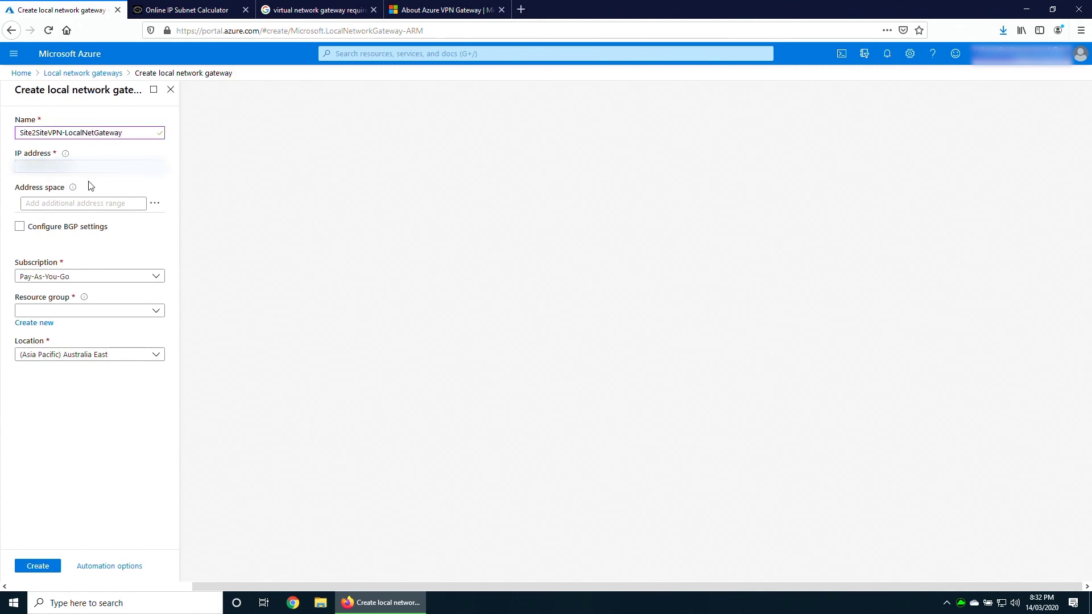
pyautogui.click(76, 313)
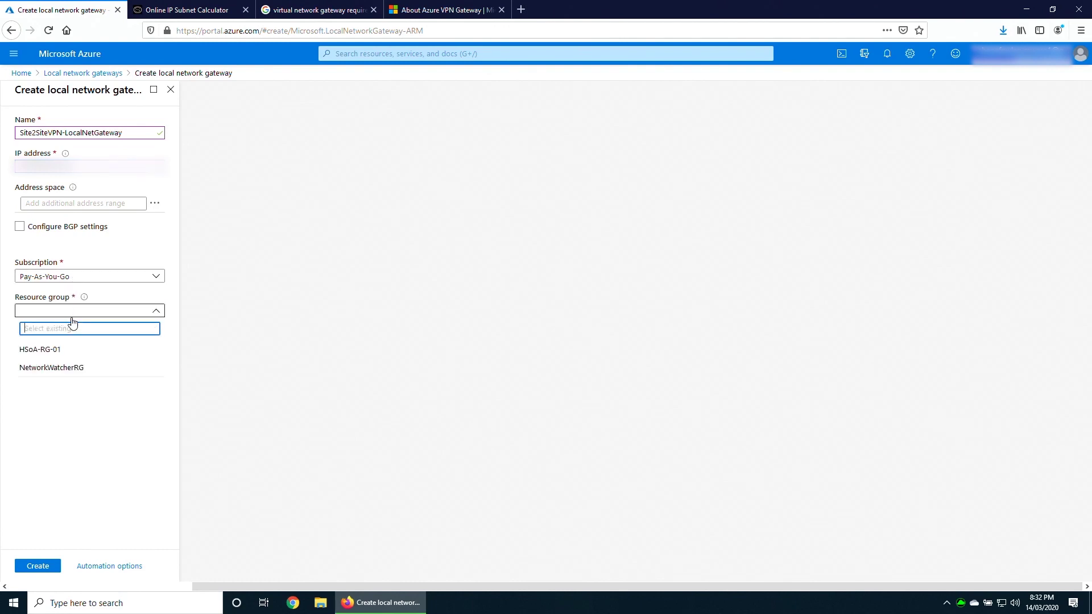
pyautogui.click(59, 349)
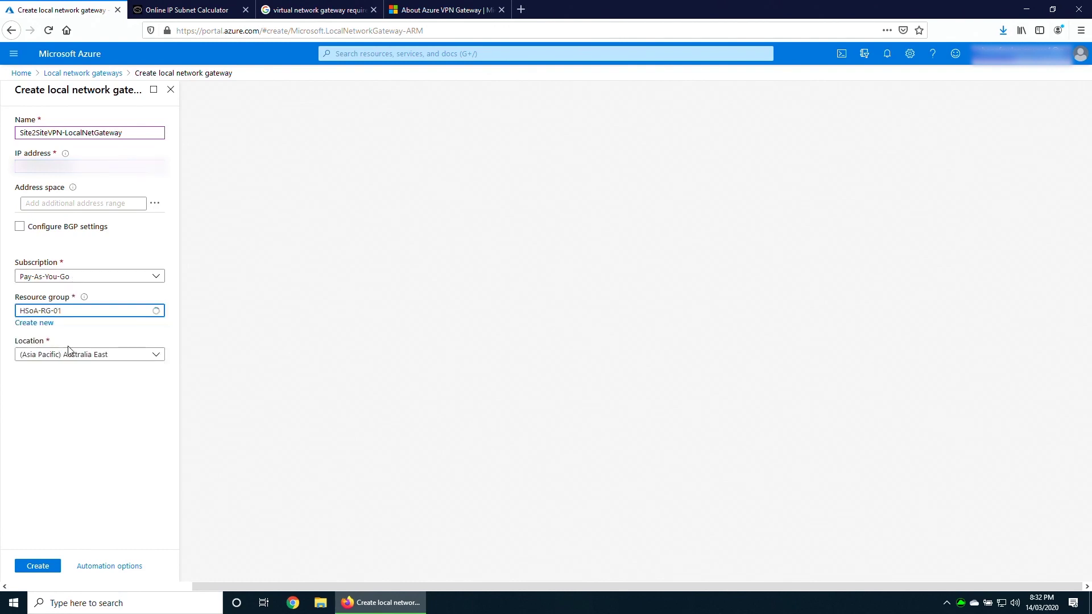
pyautogui.click(66, 205)
pyautogui.write('1')
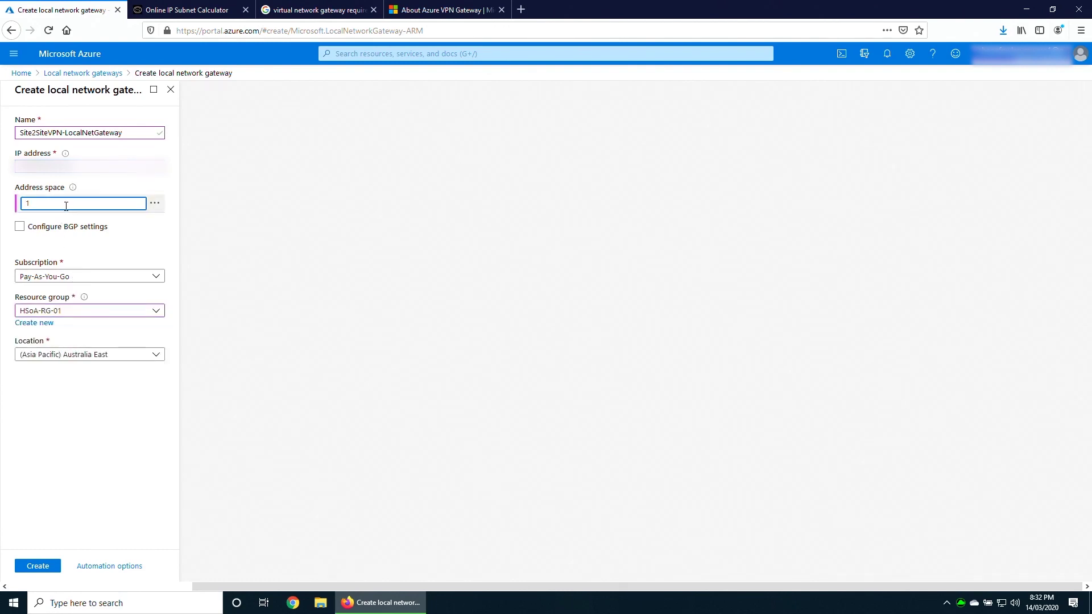
pyautogui.write('92.168.222.0/24')
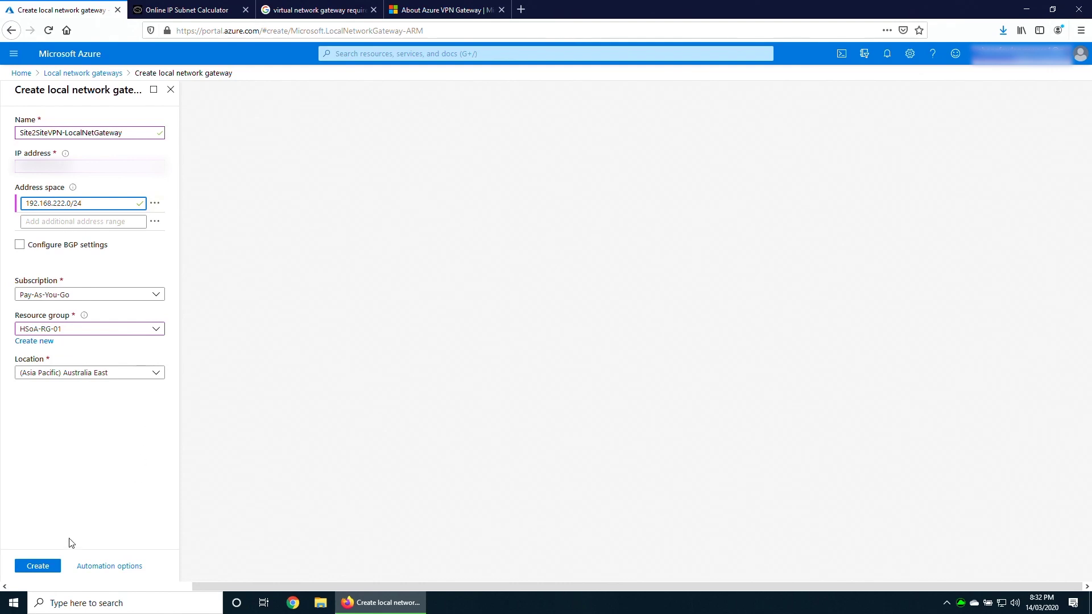
pyautogui.click(38, 566)
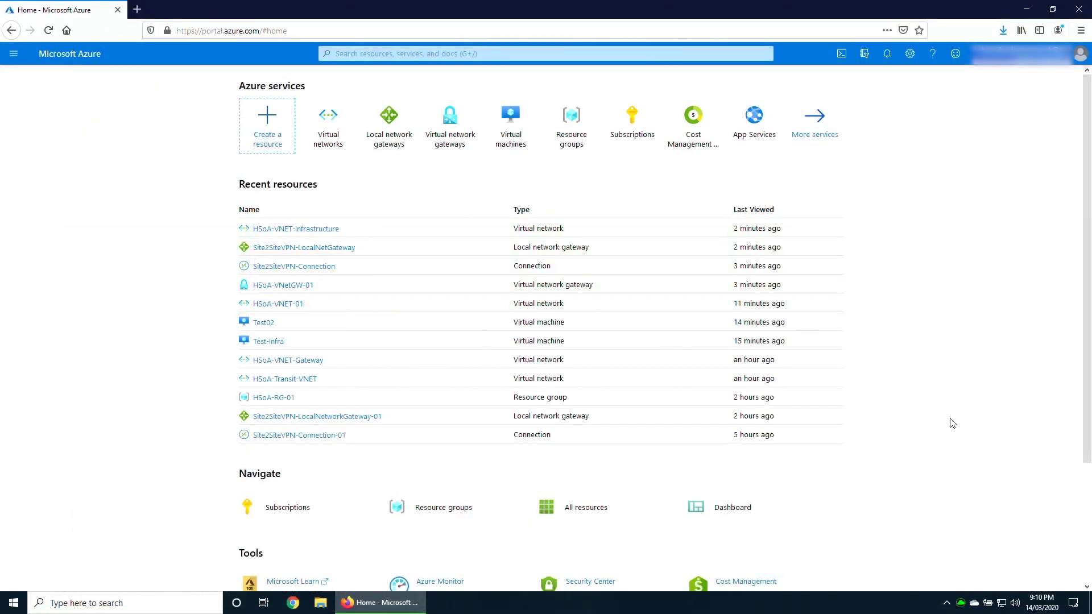
# Begin adding a peering from HSoA-VNET-Infrastructure's Peerings page.
pyautogui.click(329, 124)
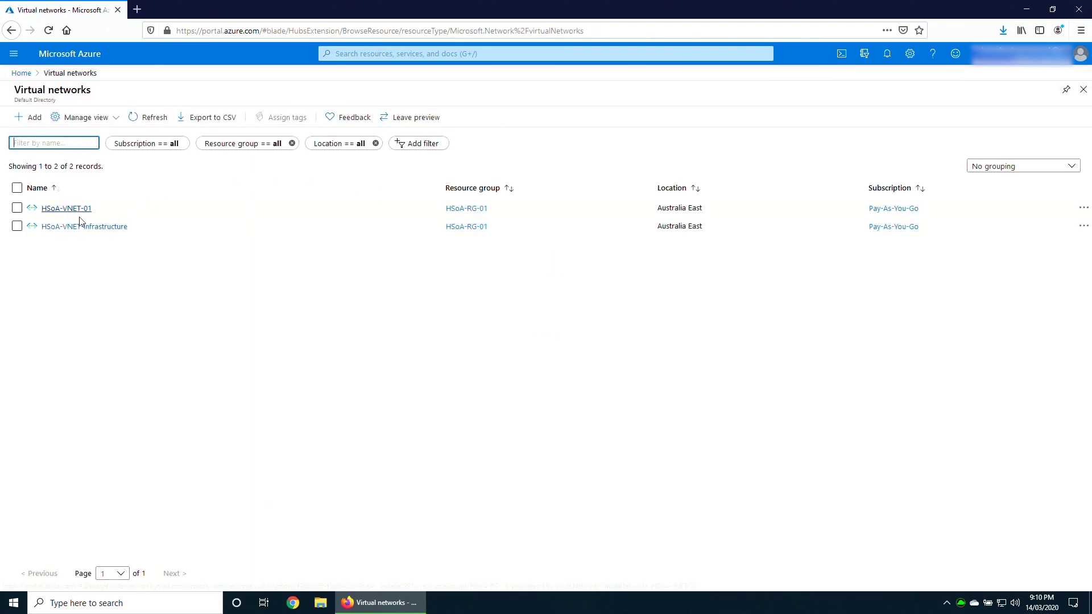
pyautogui.click(85, 226)
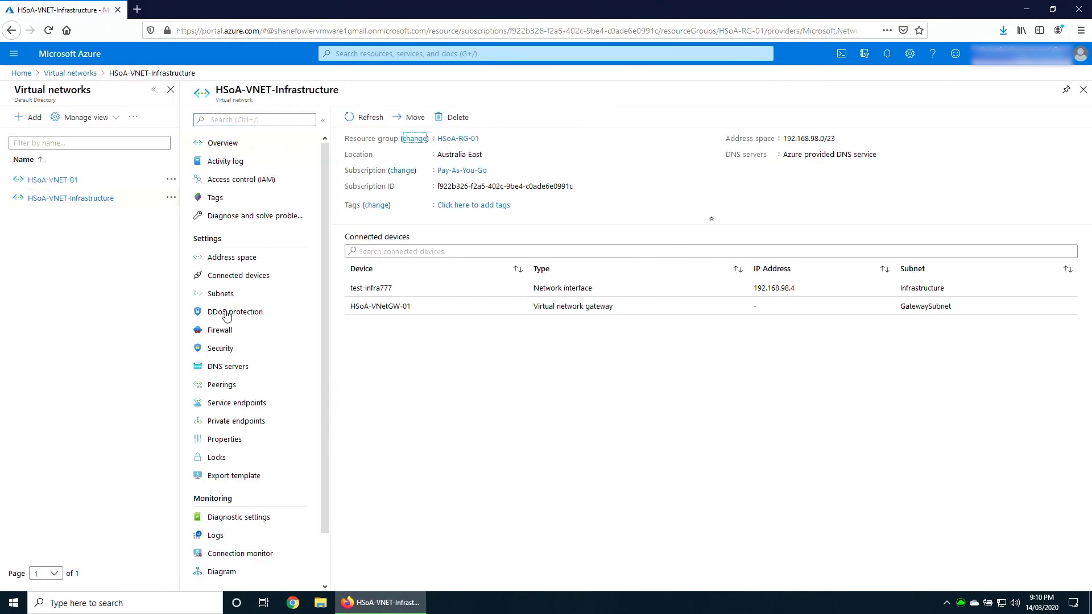
pyautogui.click(233, 384)
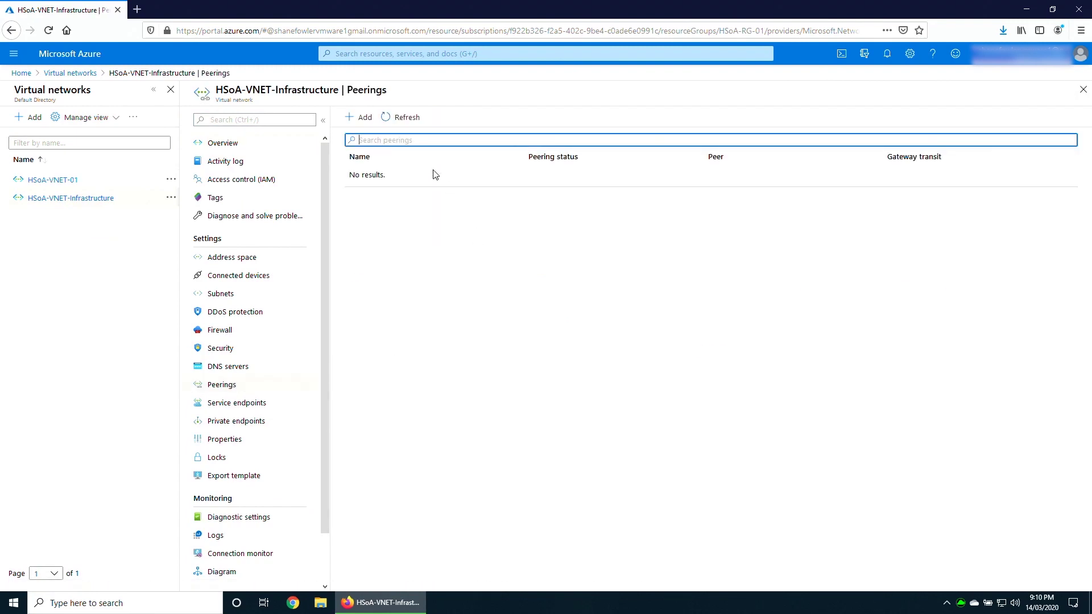
pyautogui.click(361, 118)
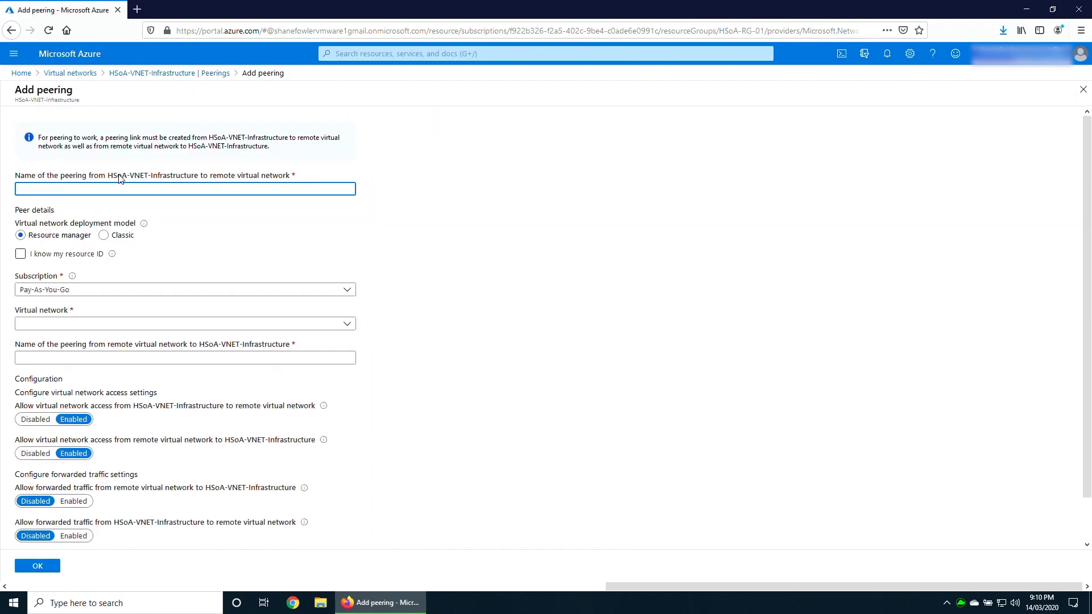
# Name the peering Infra-to-HSoA to HSoA-VNET-01, with reverse peering HSoA-to-Infra.
pyautogui.write('Infra-to-HSoA')
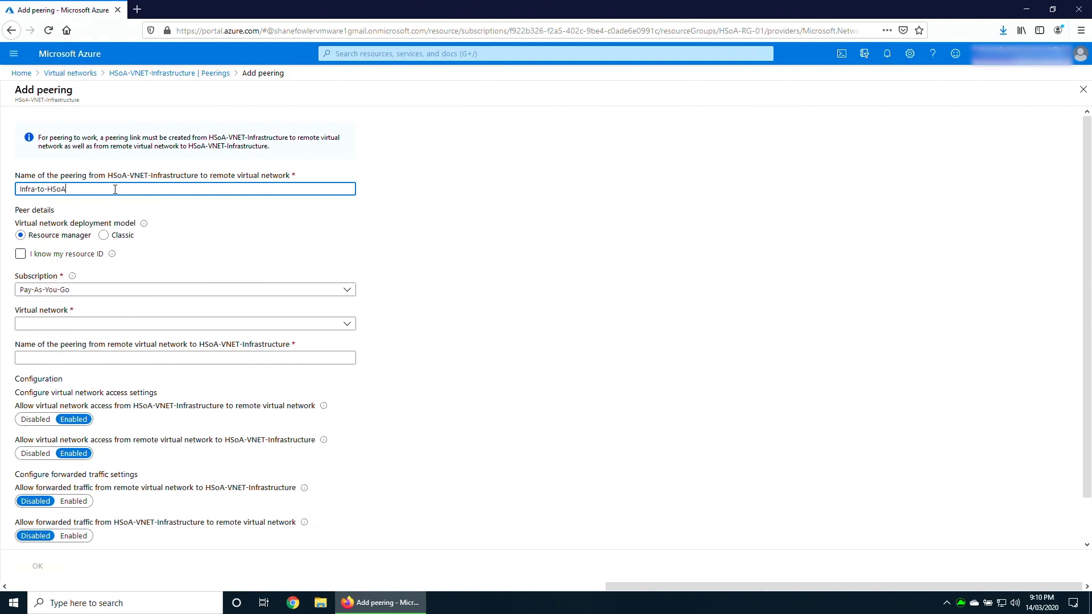
pyautogui.click(75, 321)
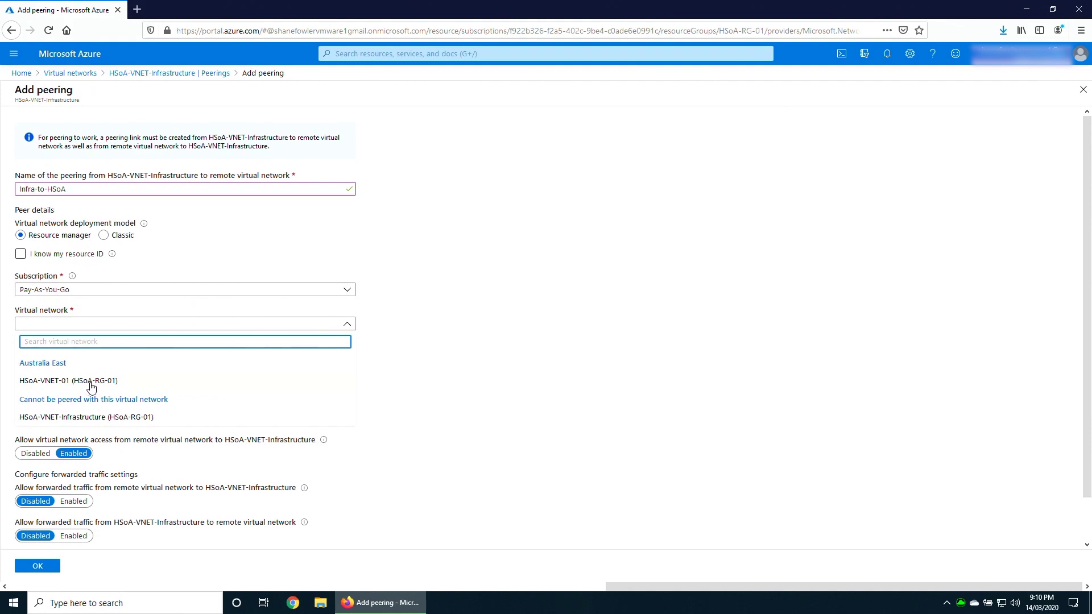
pyautogui.click(89, 383)
pyautogui.click(91, 358)
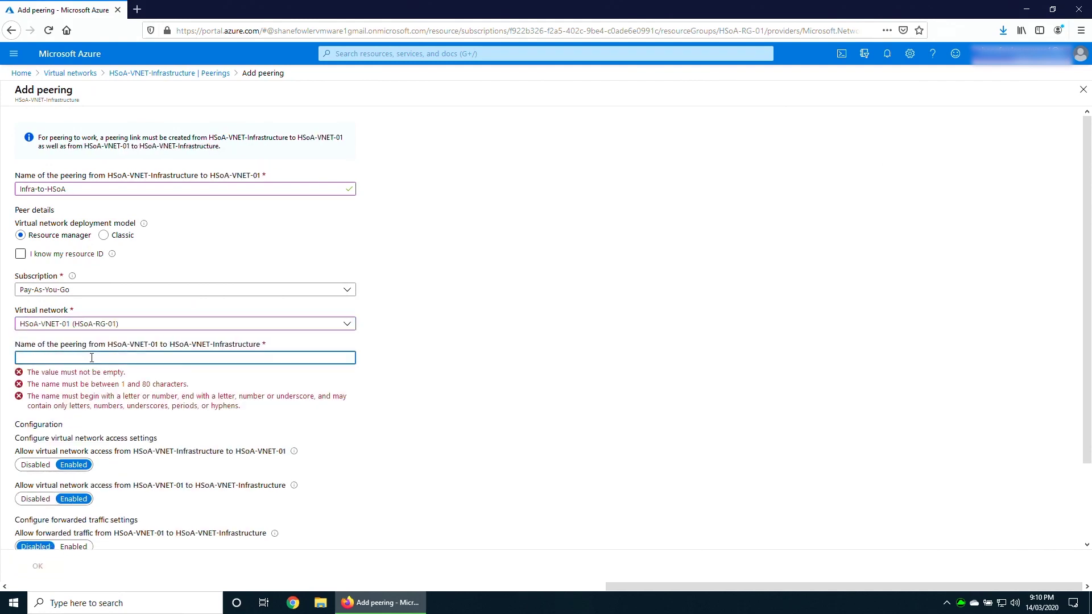
pyautogui.write('HSoA-to-Infra')
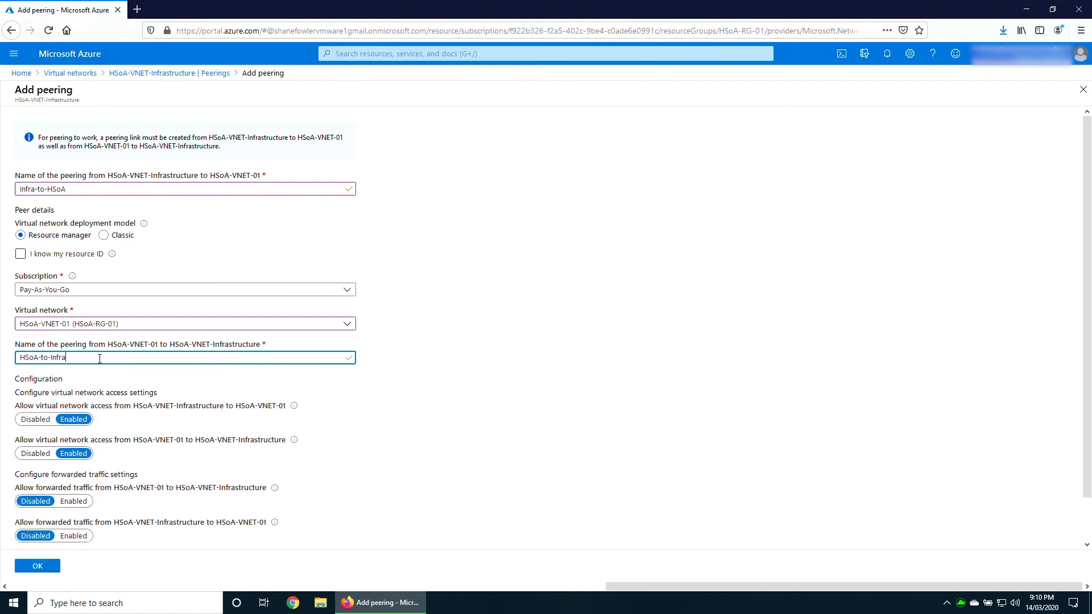
# Enable forwarded traffic both ways, allow gateway transit, and submit the peering.
pyautogui.scroll(-1, 231, 420)
pyautogui.click(74, 456)
pyautogui.click(74, 491)
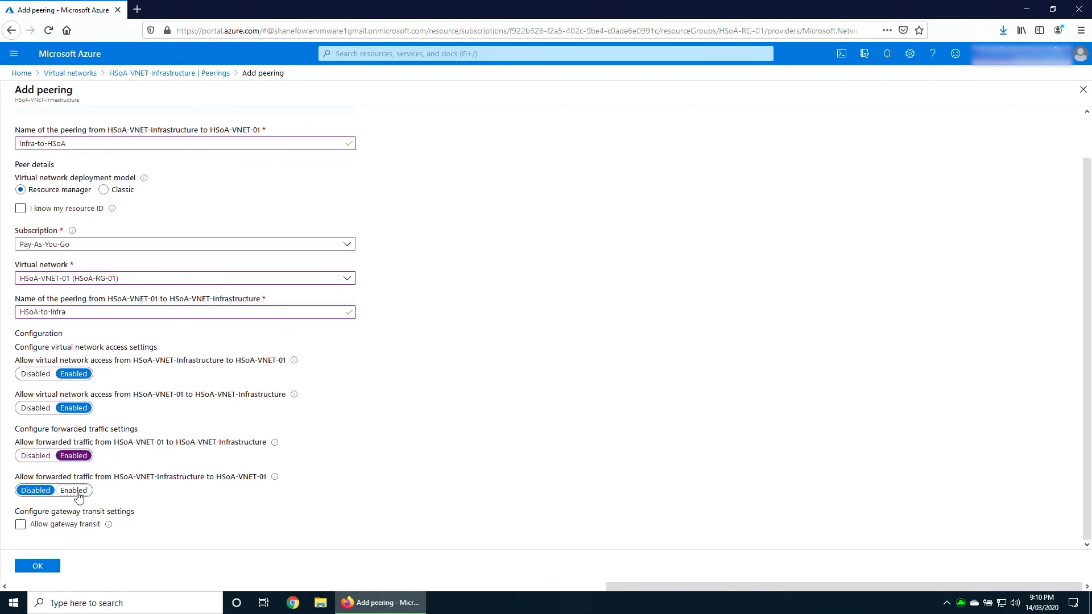
pyautogui.click(22, 526)
pyautogui.click(25, 528)
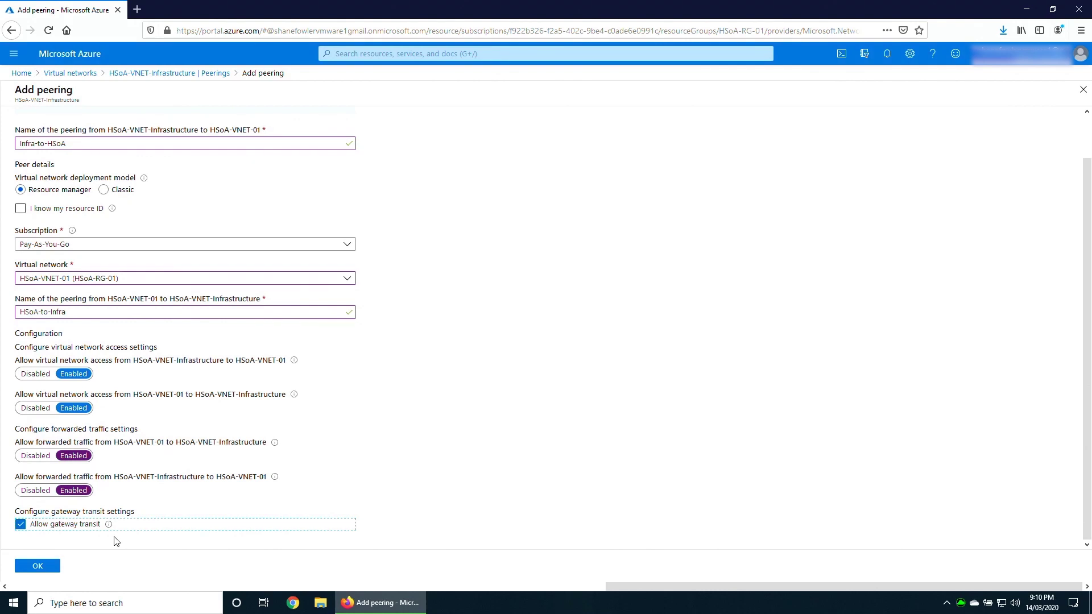
pyautogui.click(38, 569)
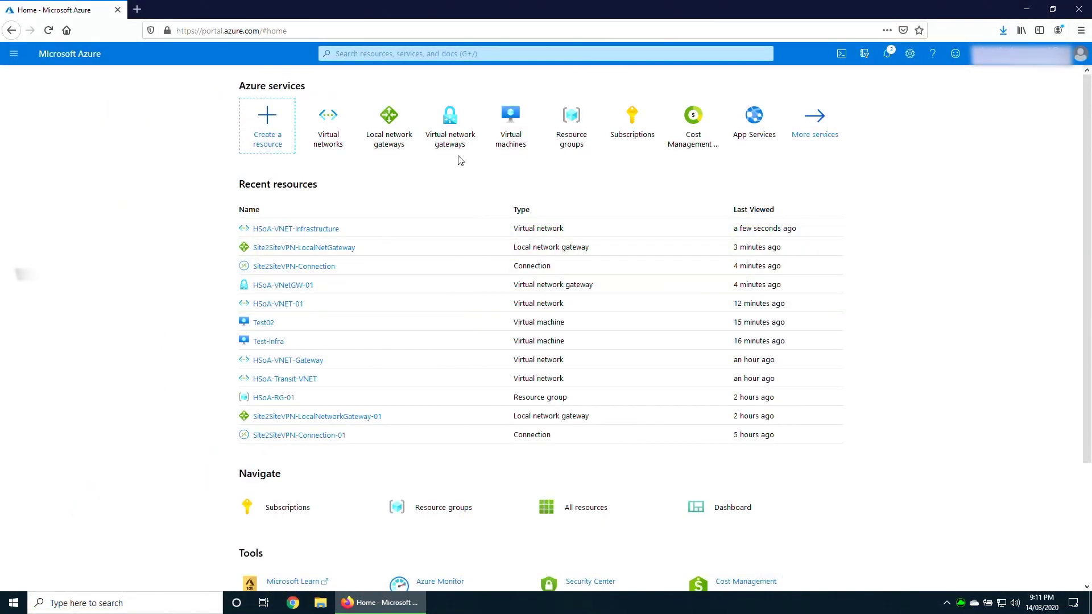
# Open the Virtual network gateways list from the portal Home page.
pyautogui.click(450, 128)
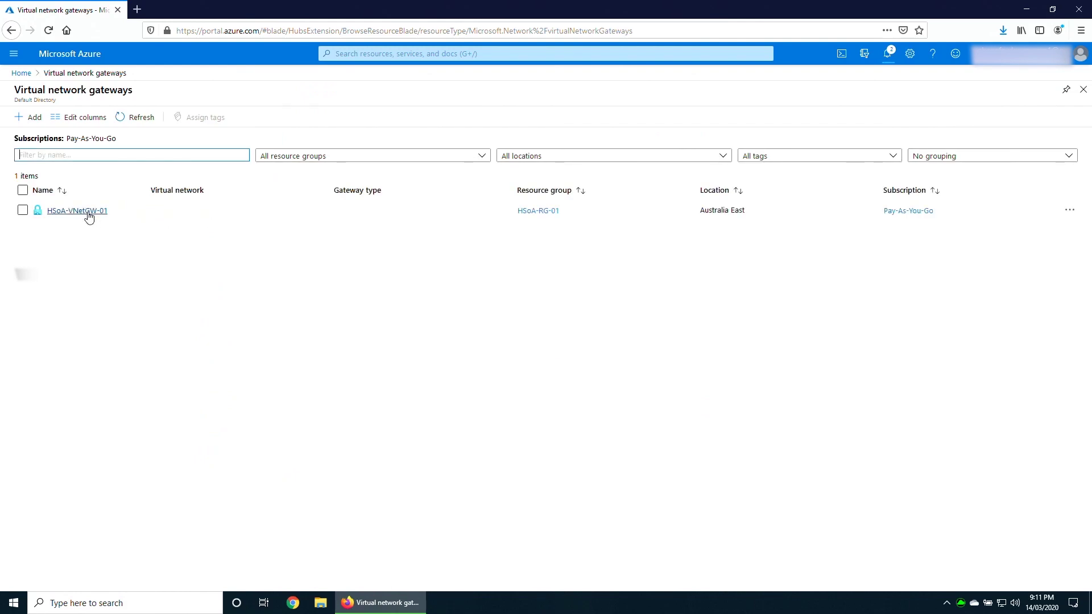
# Start a Site-to-site (IPsec) connection on HSoA-VNetGW-01 named Site2SiteVPN-Connection.
pyautogui.click(88, 211)
pyautogui.click(227, 276)
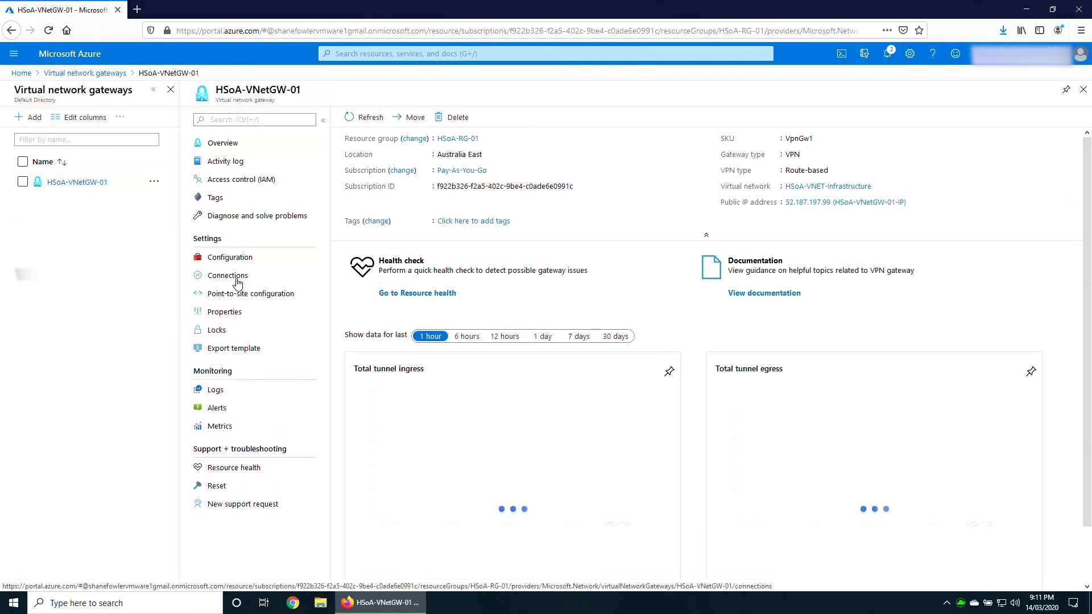
pyautogui.click(361, 120)
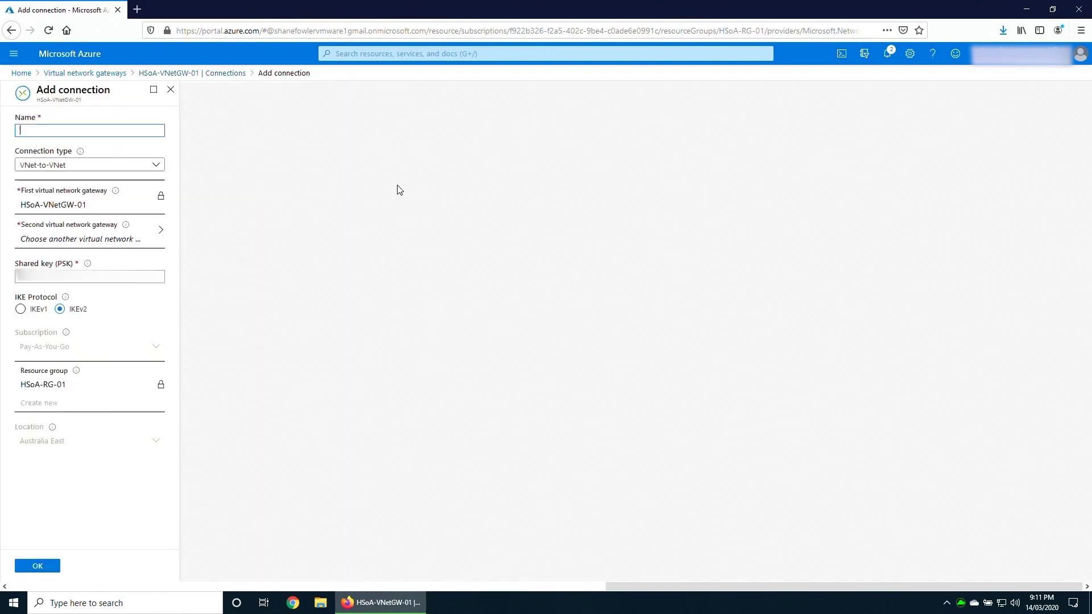
pyautogui.click(64, 168)
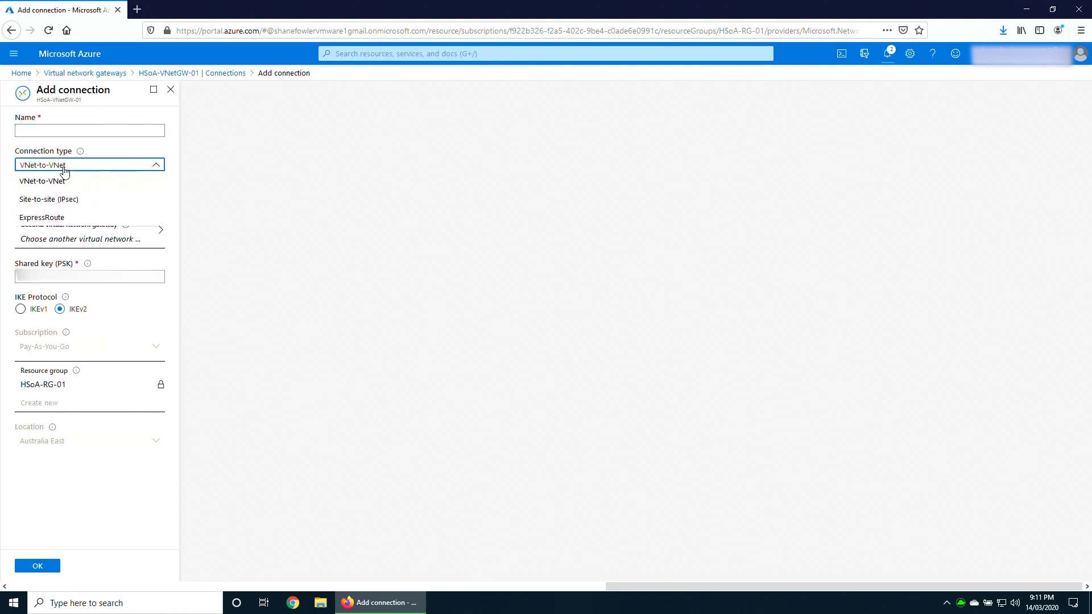
pyautogui.click(49, 198)
pyautogui.click(38, 130)
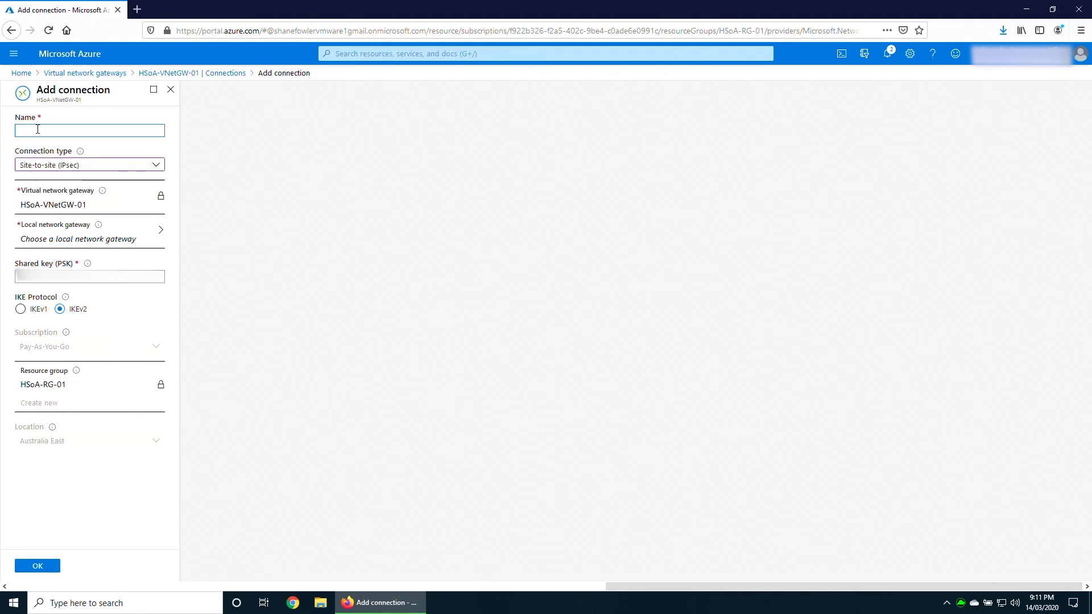
pyautogui.write('Site2siteVPN-Connection')
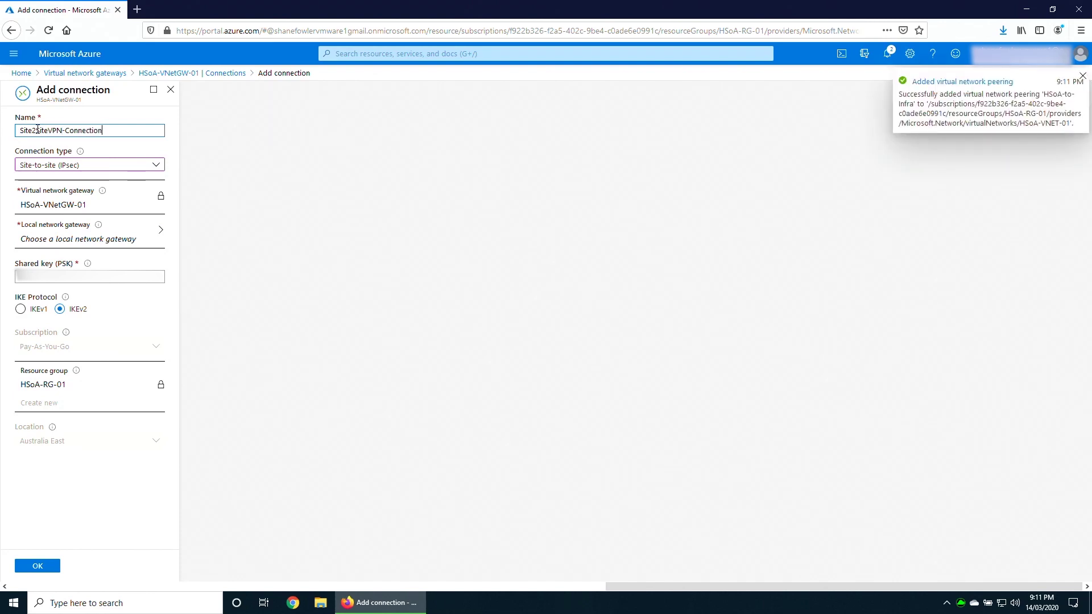
# Link it to Site2SiteVPN-LocalNetGateway with the shared key, create it, and open the new connection.
pyautogui.click(73, 239)
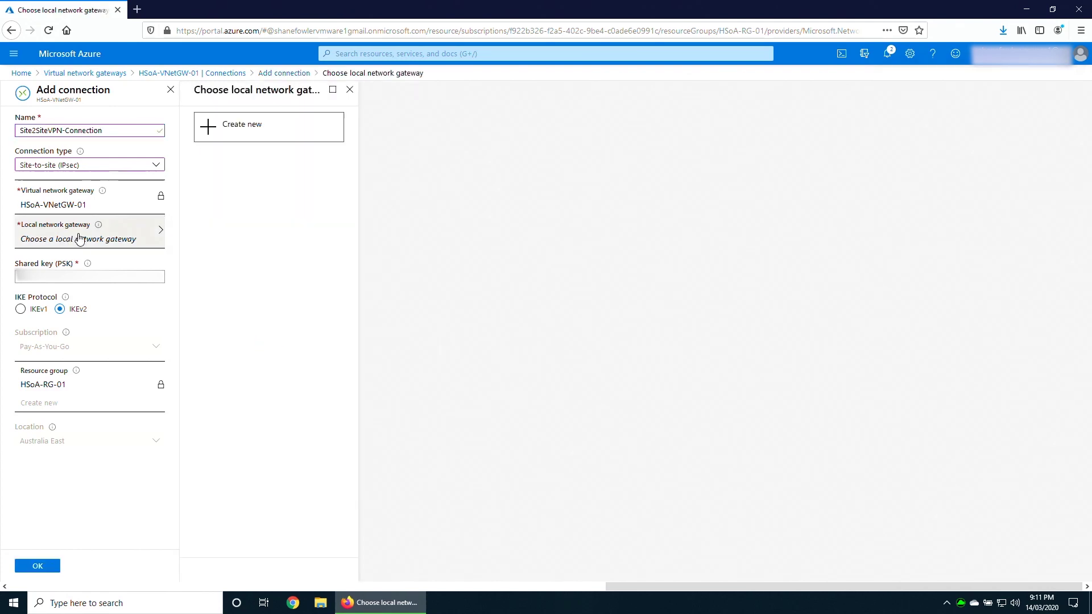
pyautogui.click(253, 159)
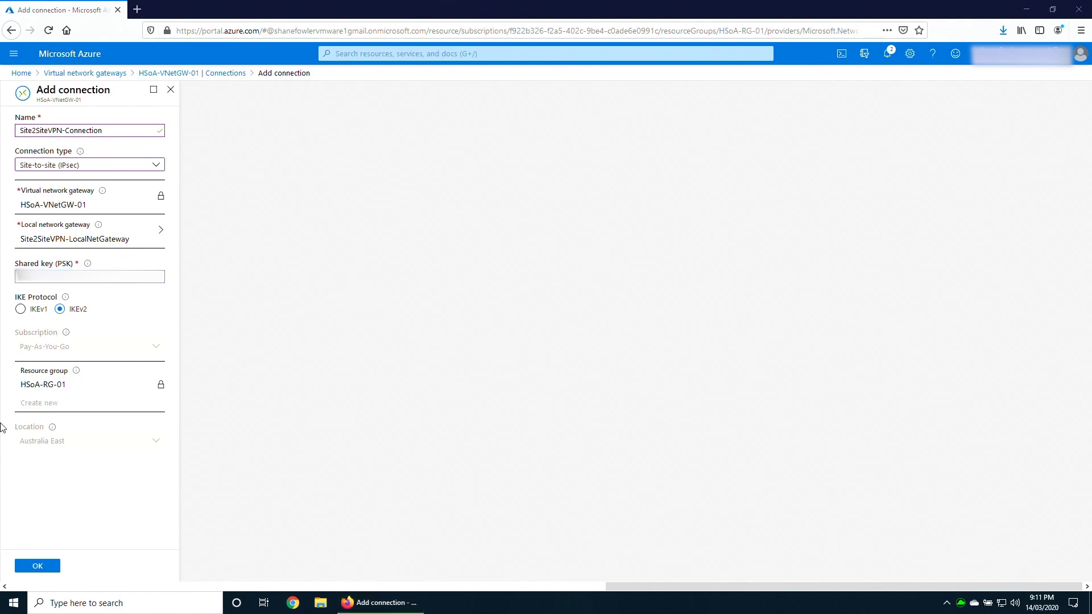
pyautogui.hotkey('alt', 'Tab')
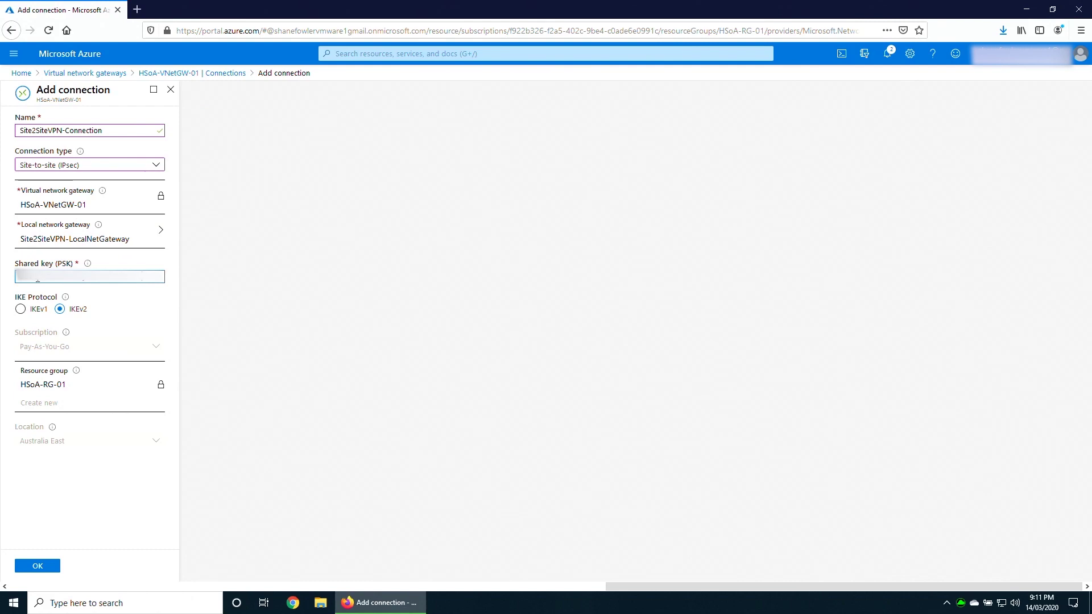
pyautogui.press('Tab')
pyautogui.click(154, 371)
pyautogui.click(37, 566)
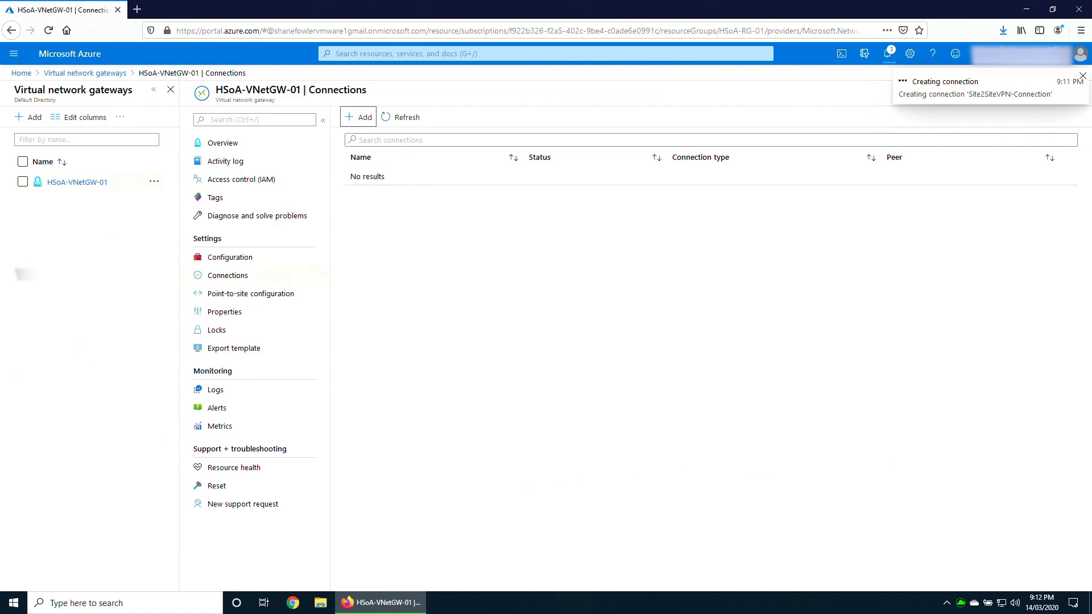
pyautogui.click(401, 117)
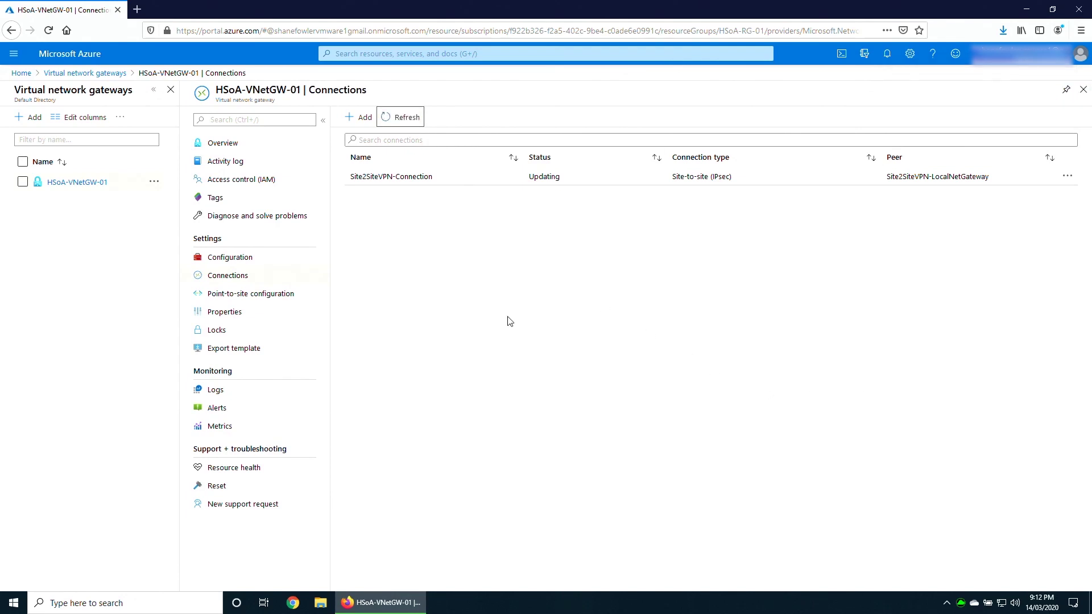
pyautogui.click(381, 177)
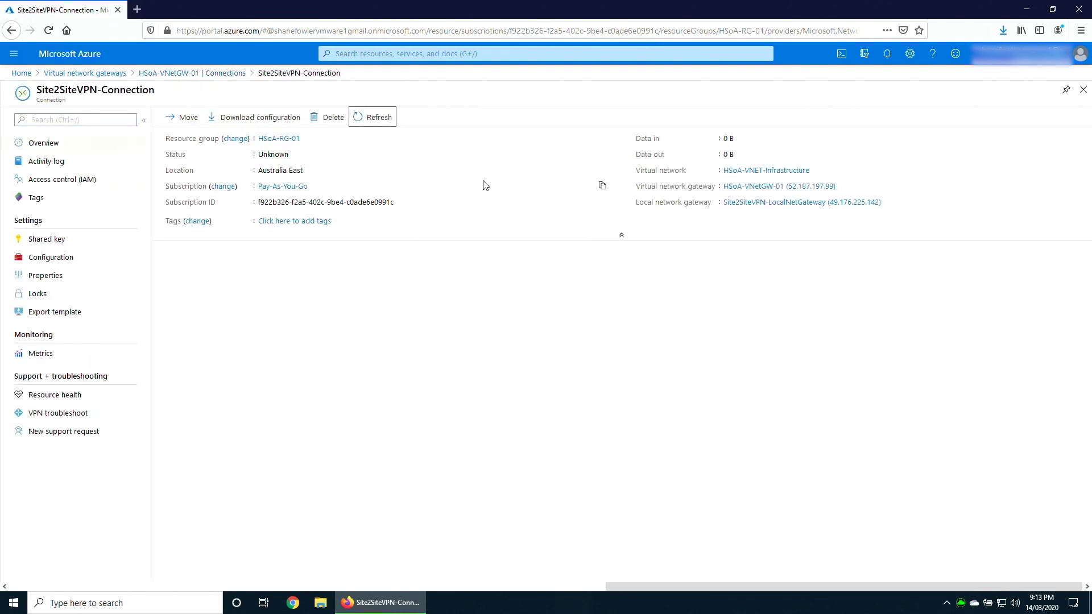
# Download the VPN device configuration for Generic Samples, Device Parameters, firmware 1.0.
pyautogui.click(270, 119)
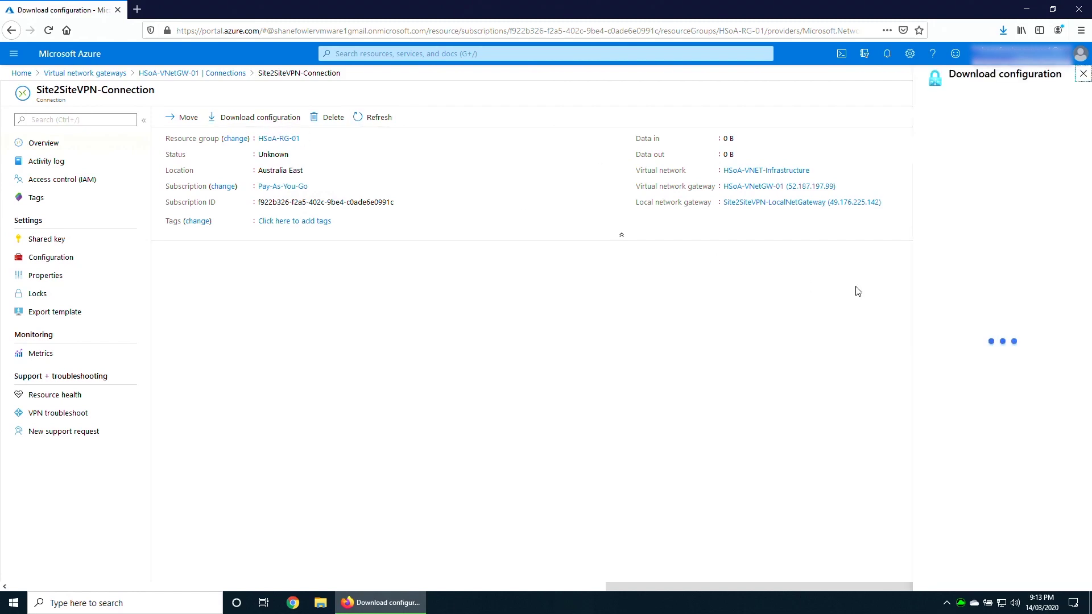
pyautogui.click(938, 140)
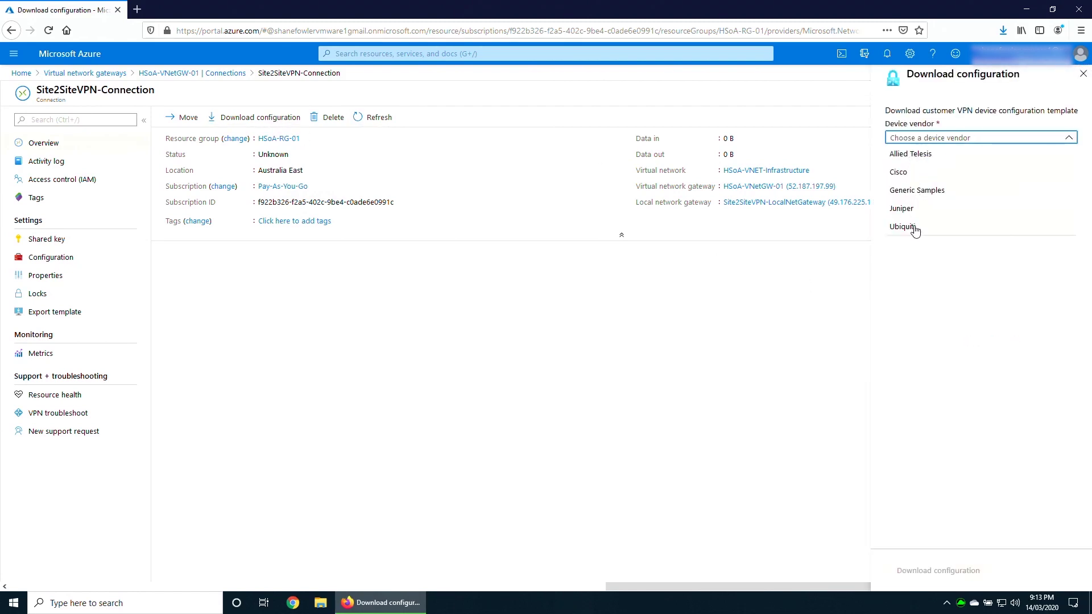
pyautogui.click(917, 190)
pyautogui.click(928, 173)
pyautogui.click(923, 190)
pyautogui.click(928, 207)
pyautogui.click(922, 222)
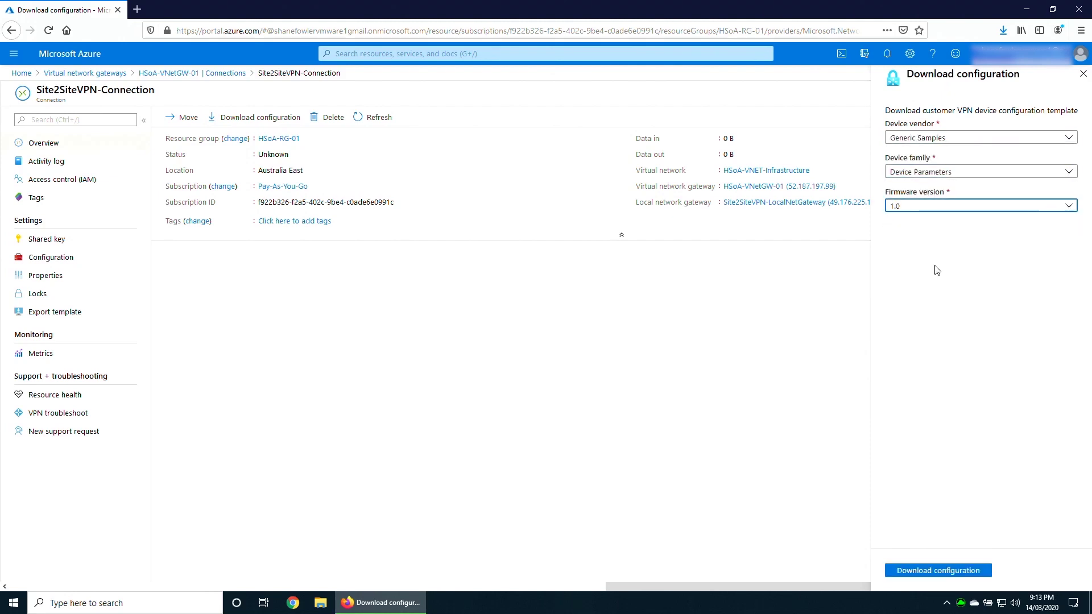
pyautogui.click(951, 570)
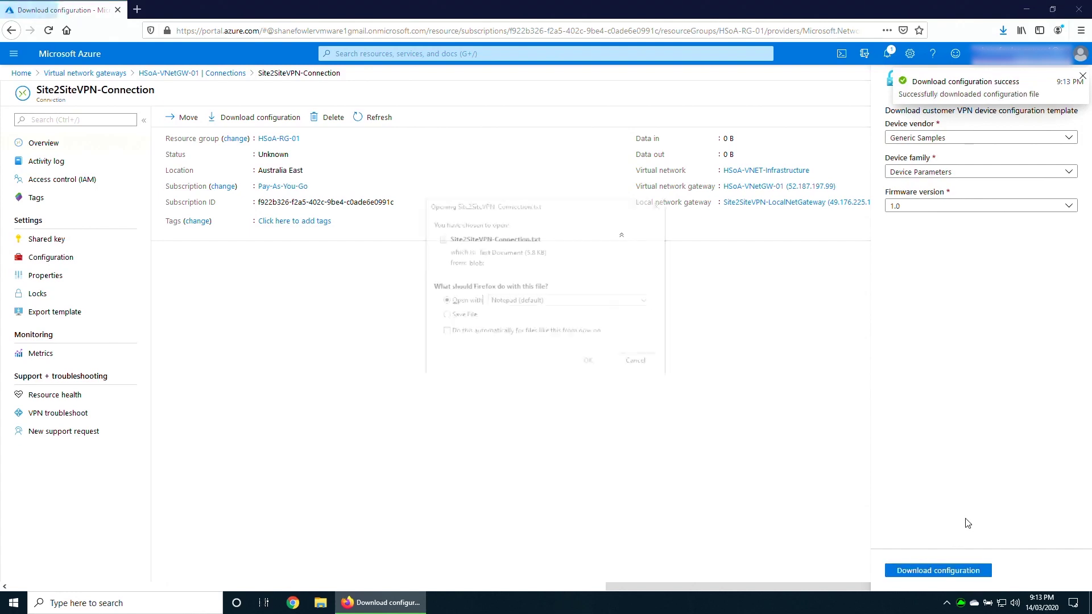
pyautogui.click(590, 362)
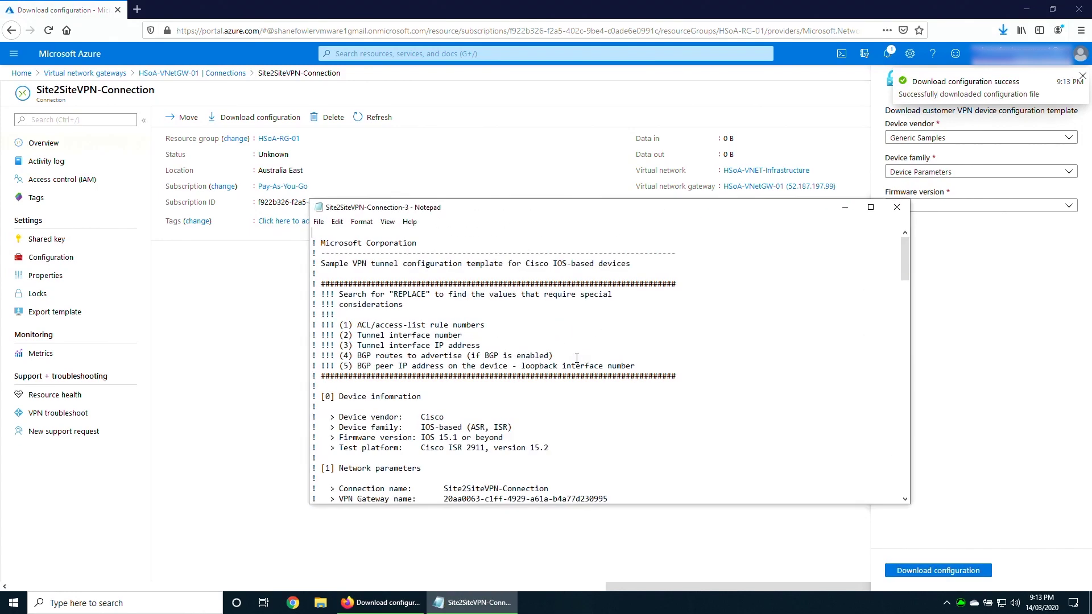
pyautogui.scroll(-3, 466, 430)
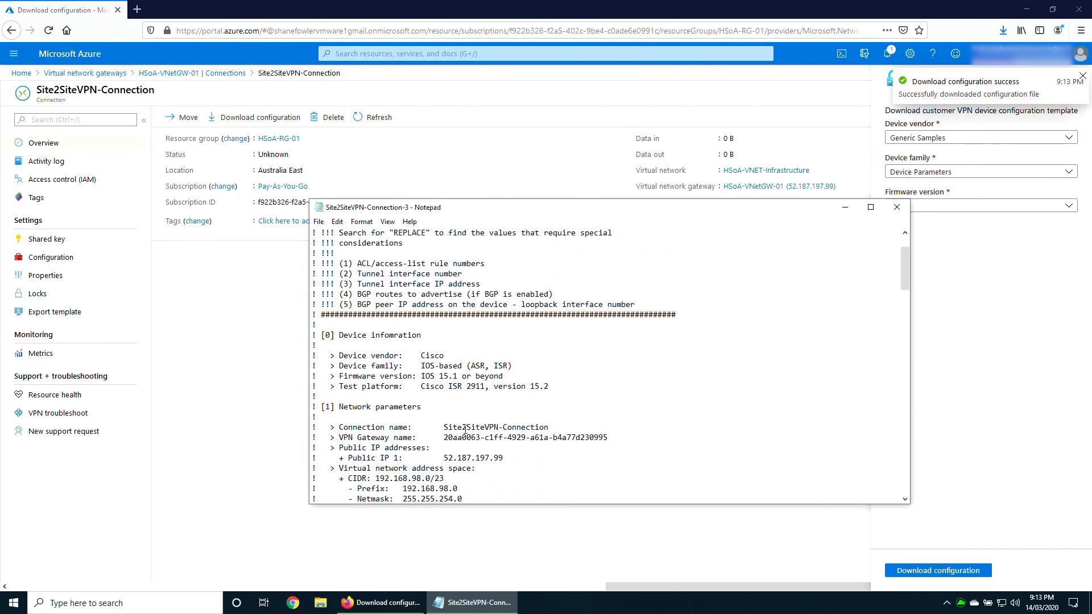
pyautogui.moveTo(505, 426); pyautogui.dragTo(444, 427)
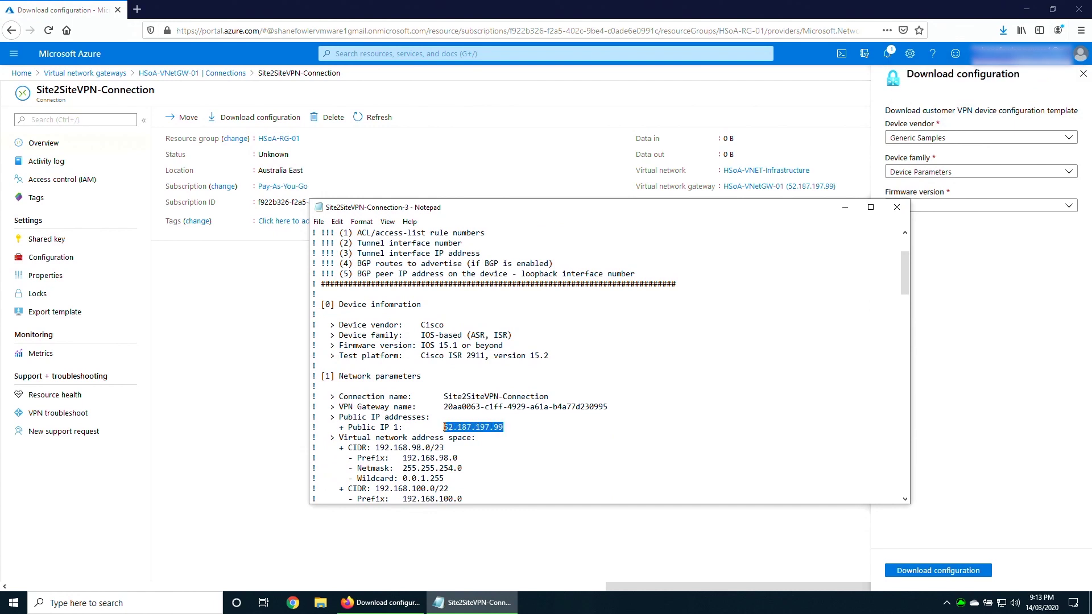
pyautogui.click(518, 443)
pyautogui.scroll(-2, 515, 444)
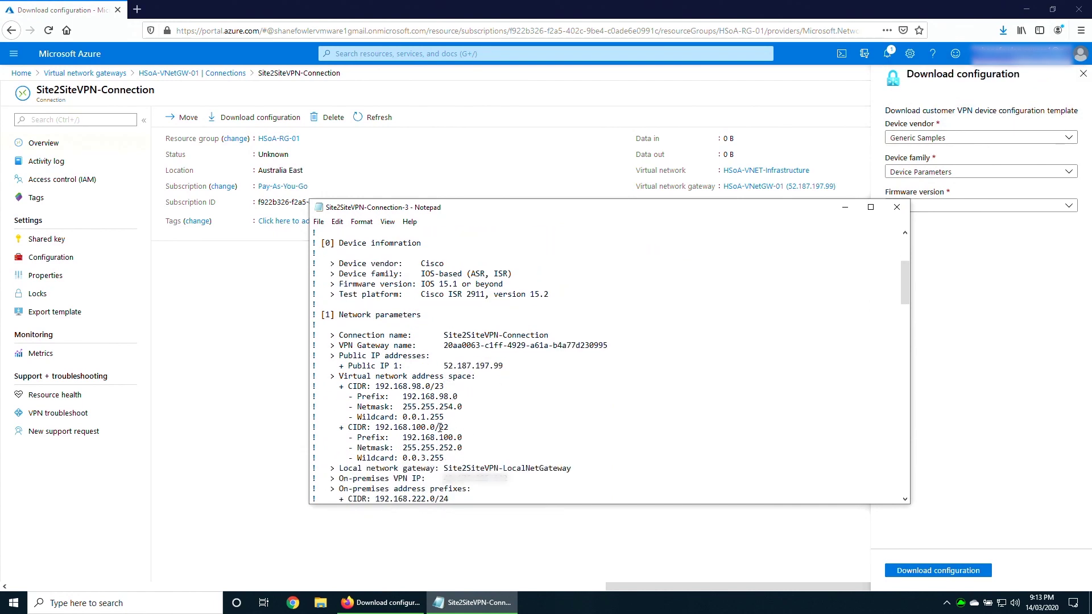
pyautogui.moveTo(339, 387); pyautogui.dragTo(480, 458)
pyautogui.click(480, 458)
pyautogui.scroll(-2, 482, 453)
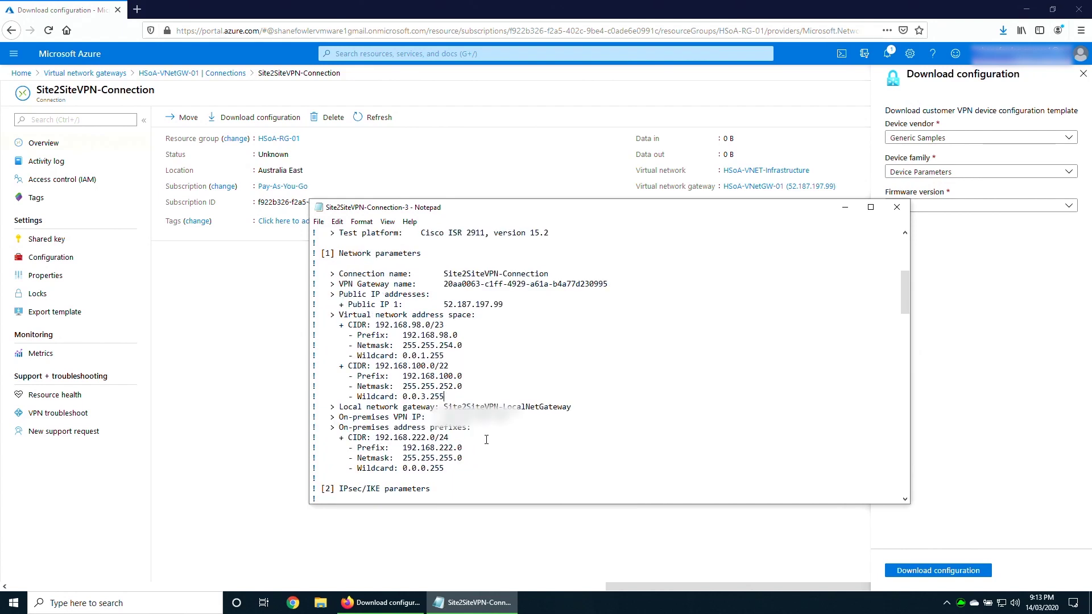
pyautogui.scroll(-4, 488, 439)
pyautogui.moveTo(504, 396); pyautogui.dragTo(454, 399)
pyautogui.click(516, 397)
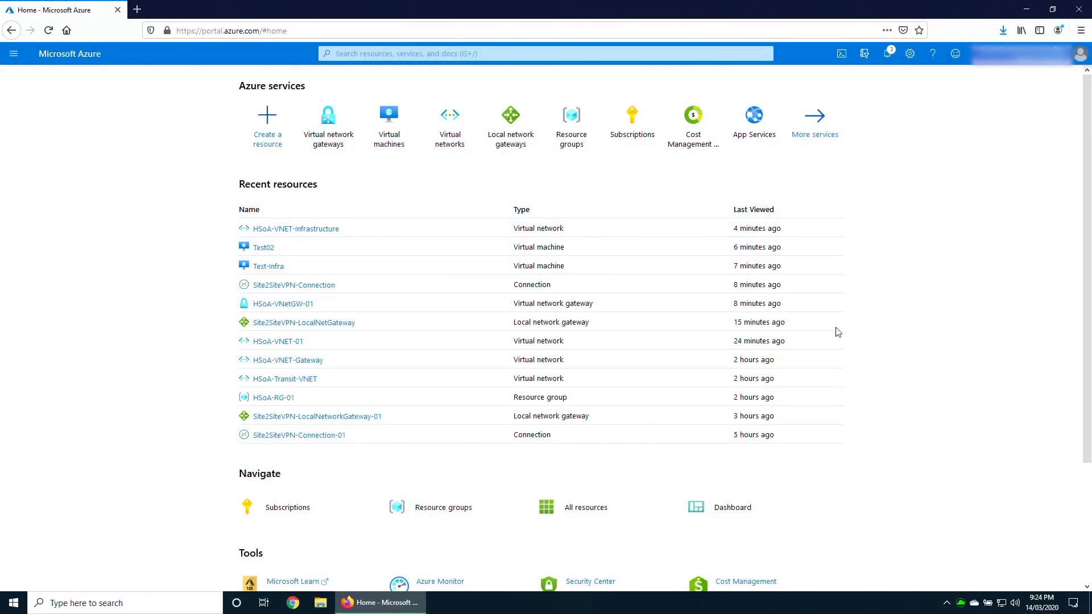
# Check that Site2SiteVPN-Connection shows Connected under HSoA-VNetGW-01's connections, and open it.
pyautogui.click(336, 127)
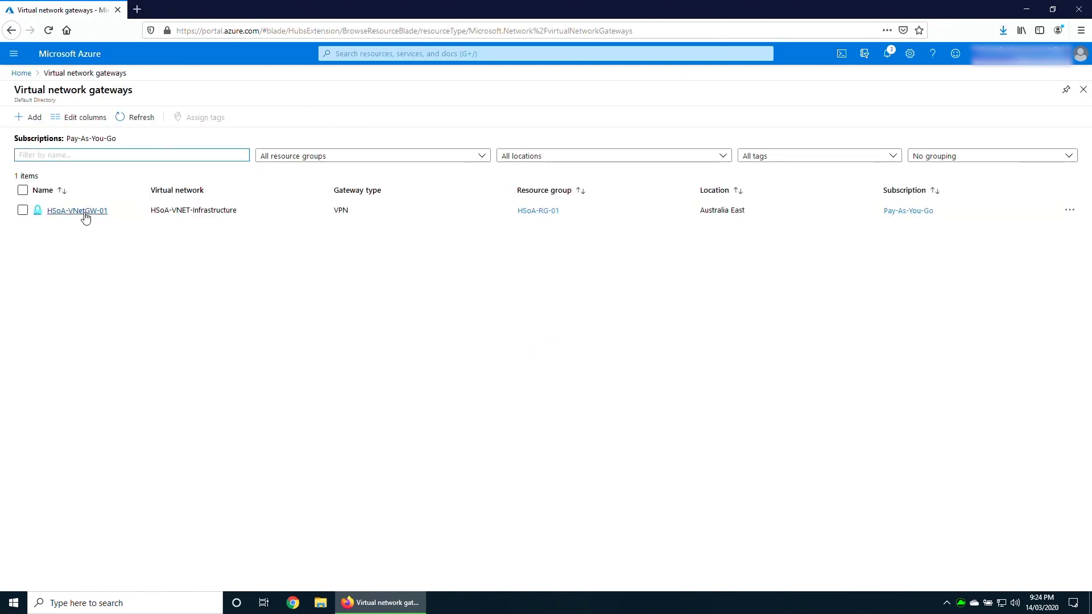
pyautogui.click(78, 211)
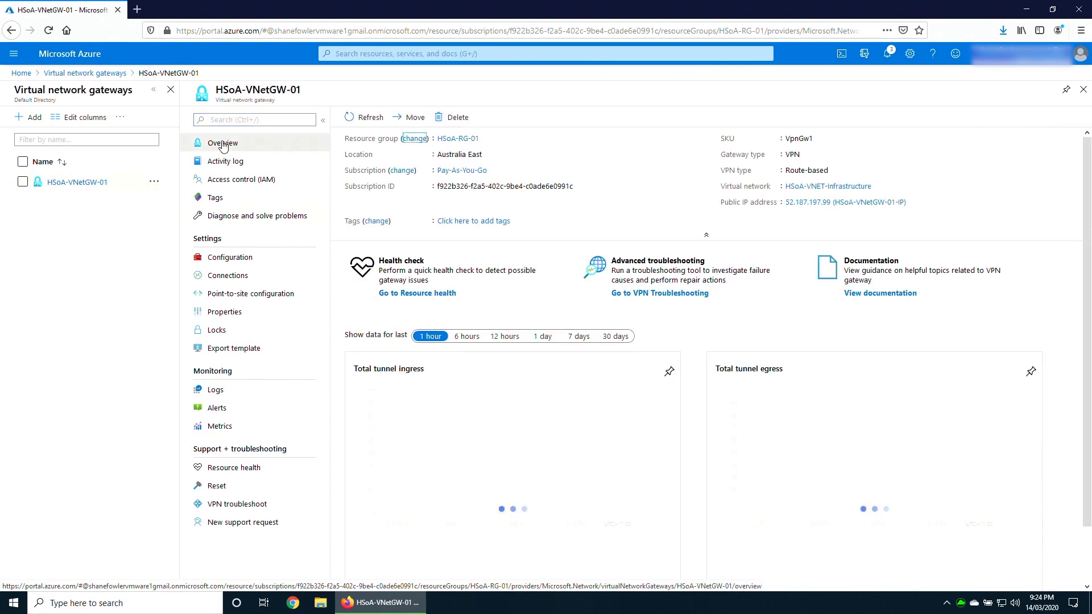
pyautogui.click(238, 279)
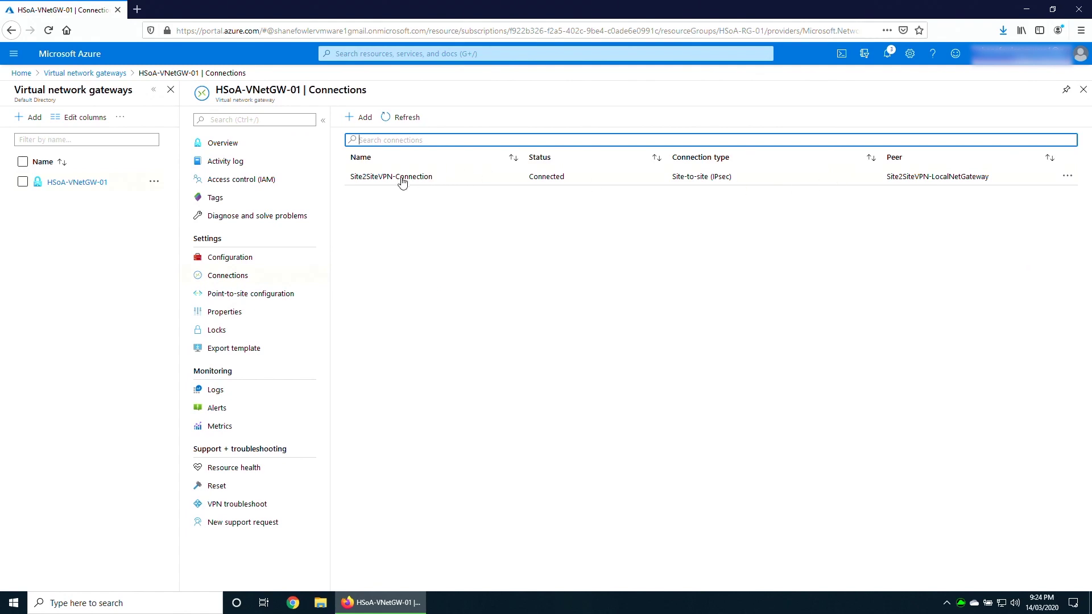
pyautogui.click(402, 177)
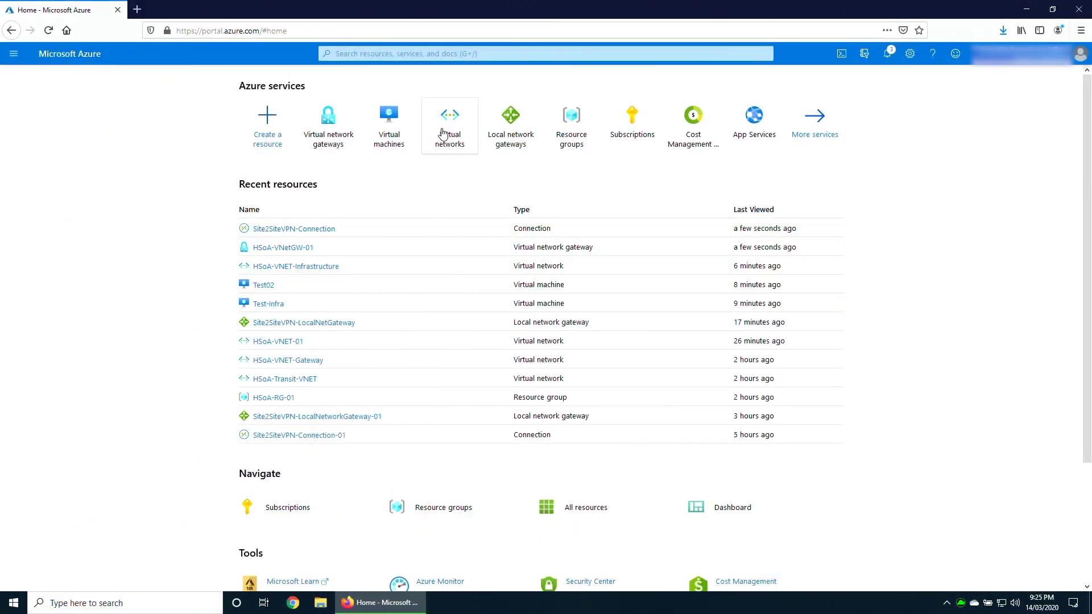
# Save custom DNS server 192.168.222.10 on HSoA-VNET-01, then open HSoA-VNET-Infrastructure's DNS settings.
pyautogui.click(448, 132)
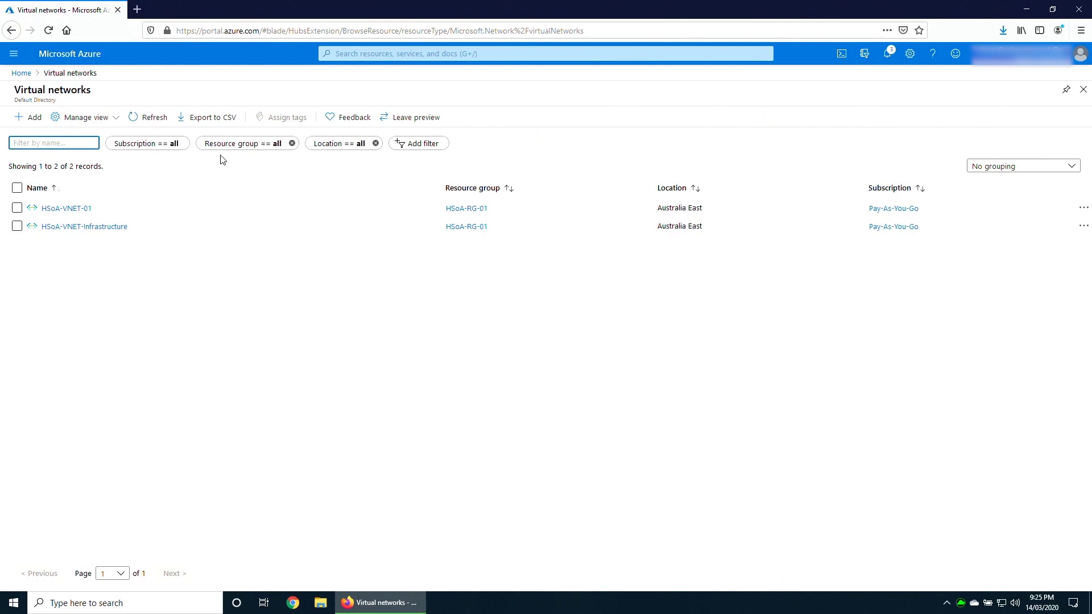
pyautogui.click(78, 210)
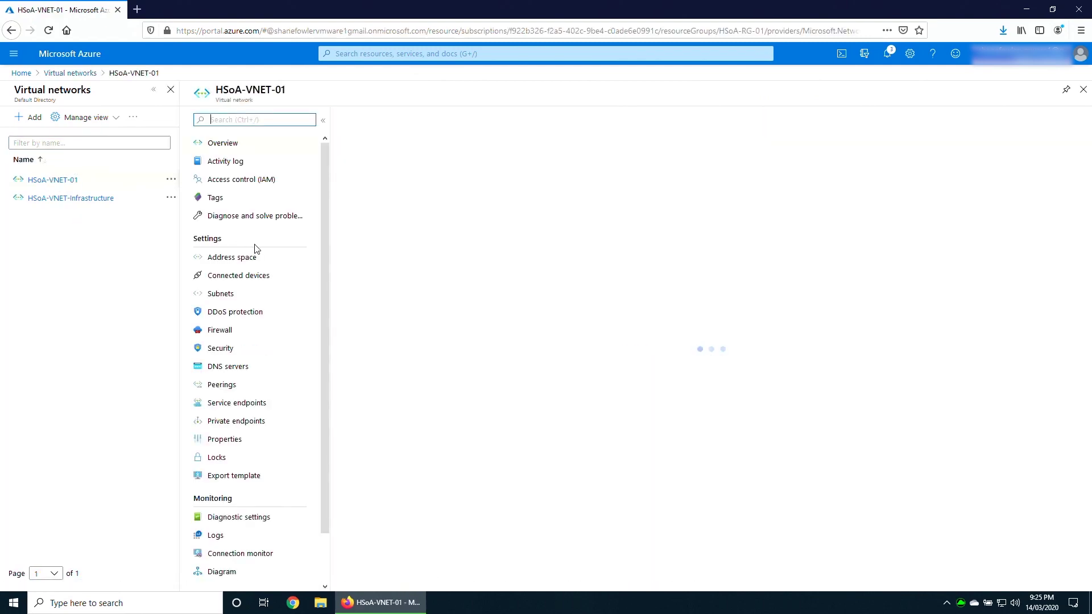
pyautogui.click(222, 366)
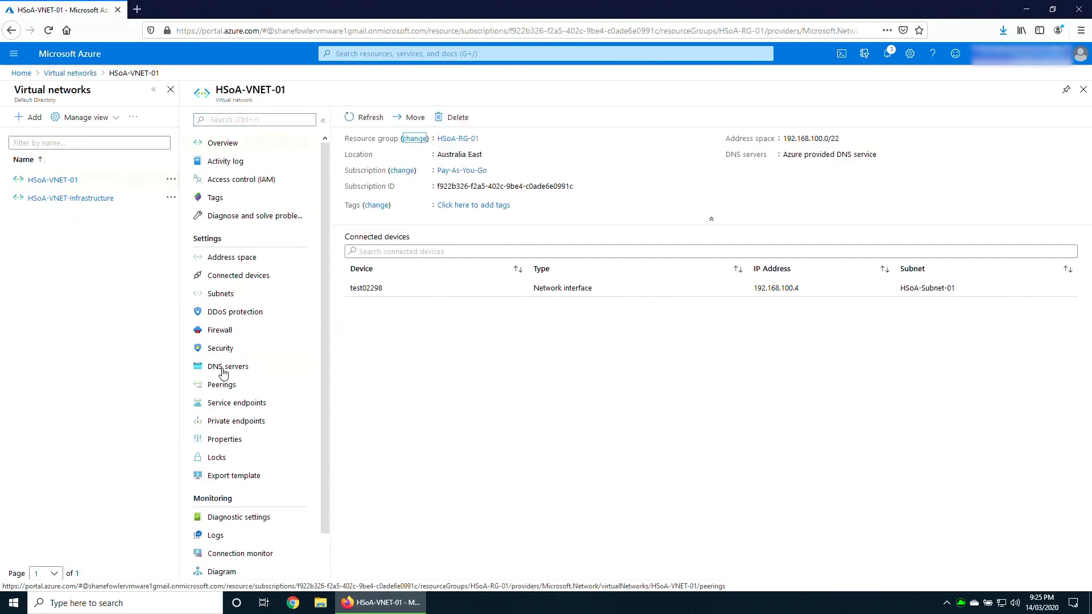
pyautogui.click(350, 163)
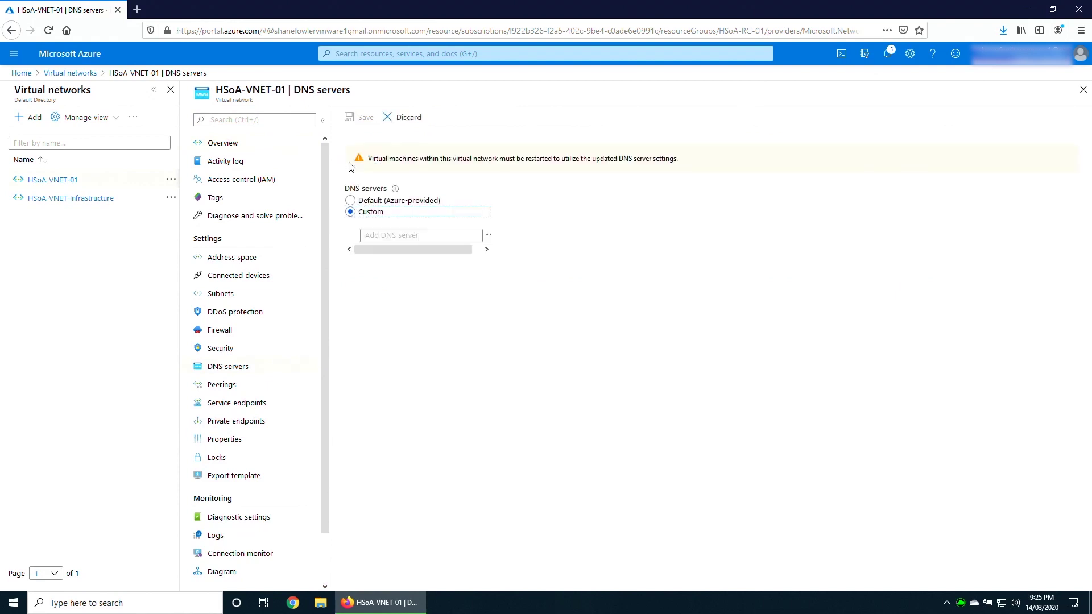
pyautogui.click(397, 234)
pyautogui.write('192.')
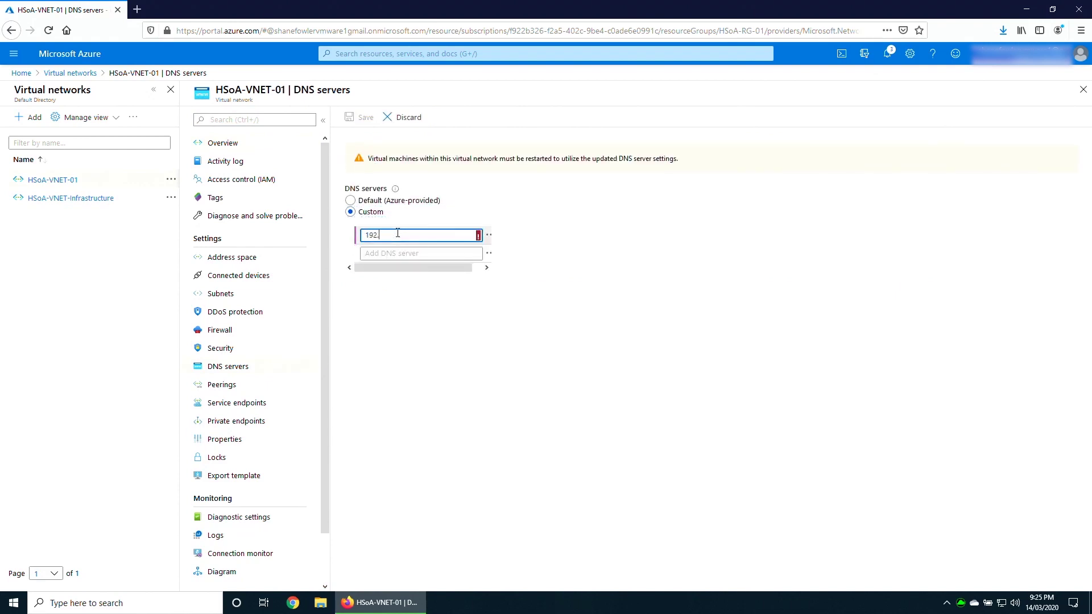
pyautogui.write('168.222.10')
pyautogui.click(359, 121)
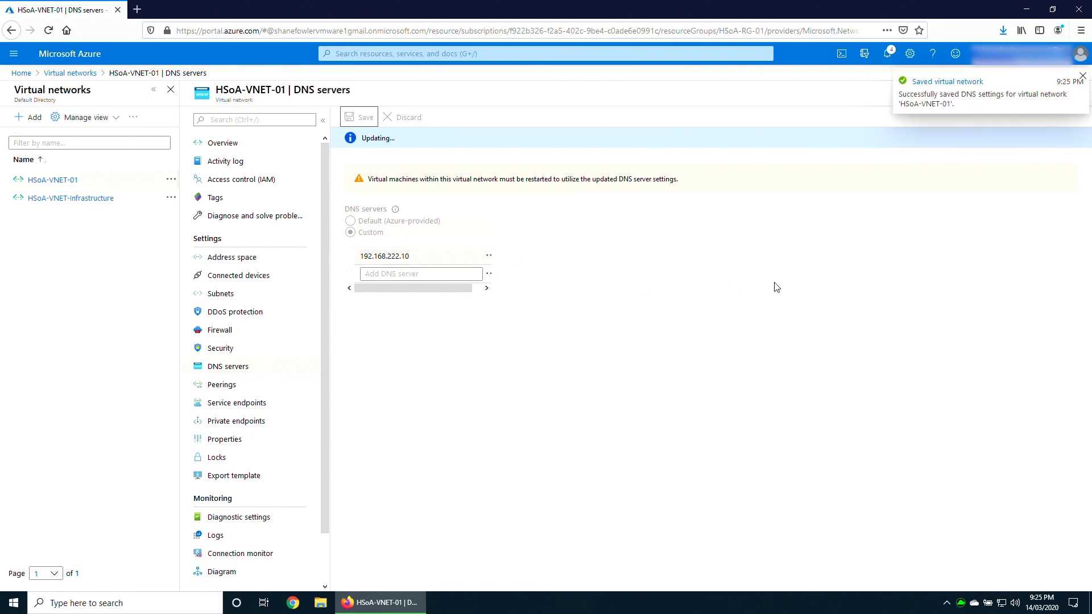
pyautogui.click(57, 196)
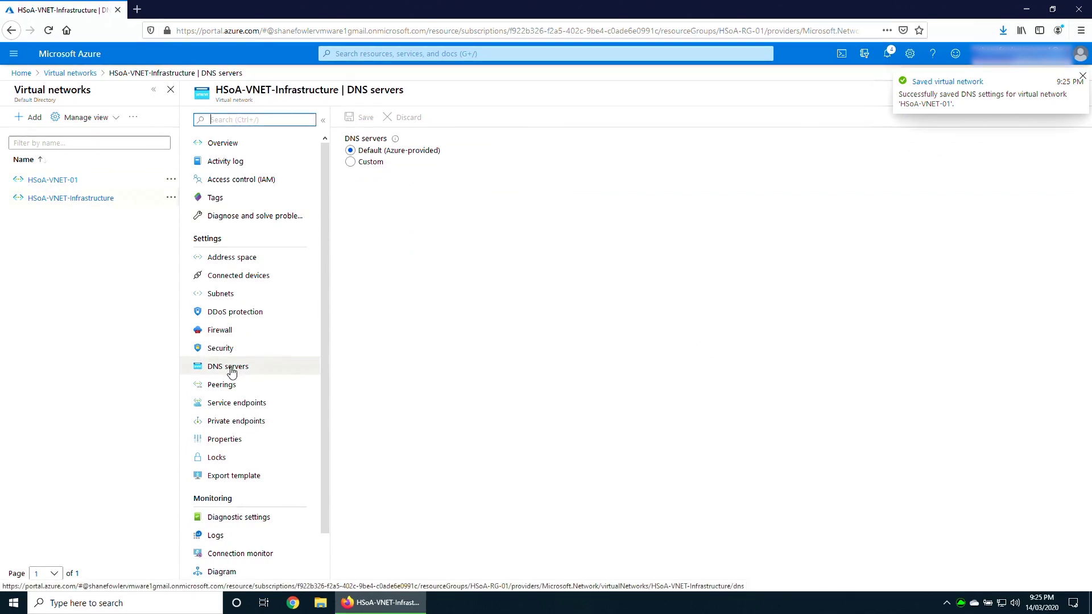
# Switch HSoA-VNET-Infrastructure to custom DNS server 192.168.222.10 and save.
pyautogui.click(351, 163)
pyautogui.click(402, 234)
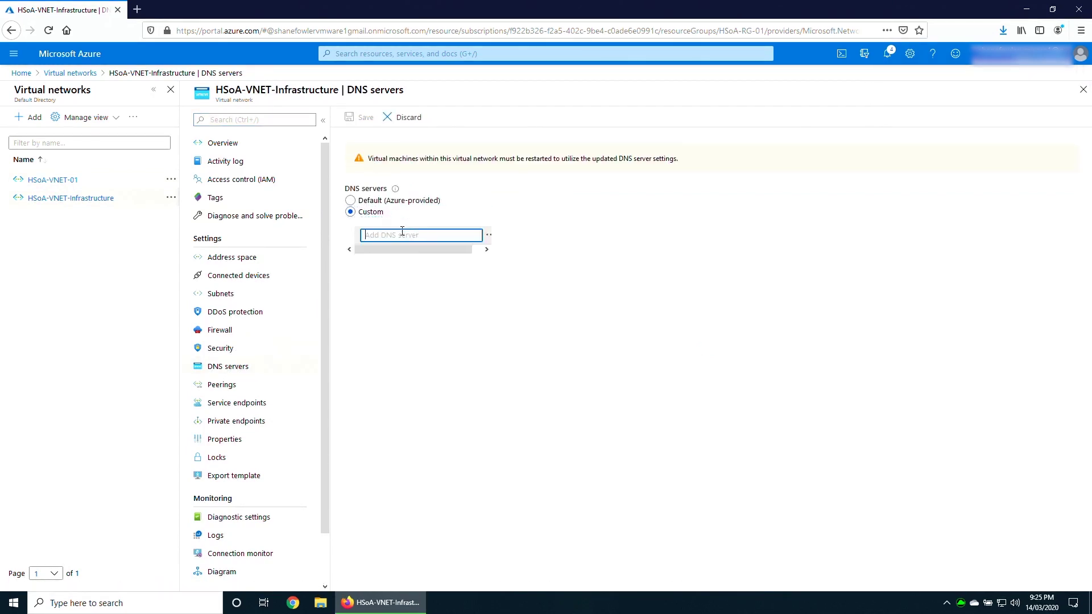
pyautogui.write('192.168.222.')
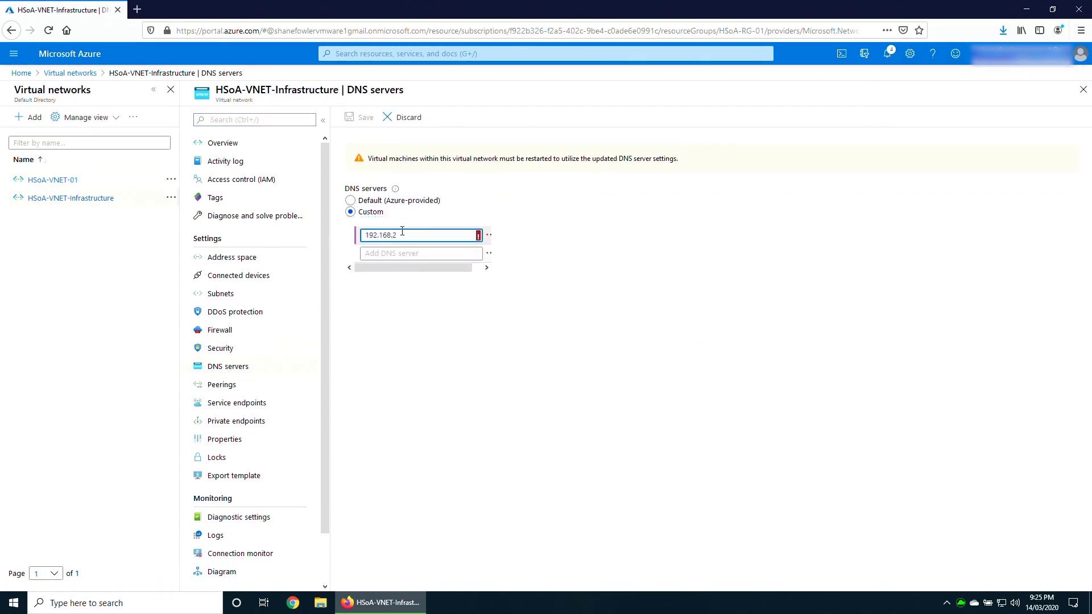
pyautogui.write('10')
pyautogui.click(362, 117)
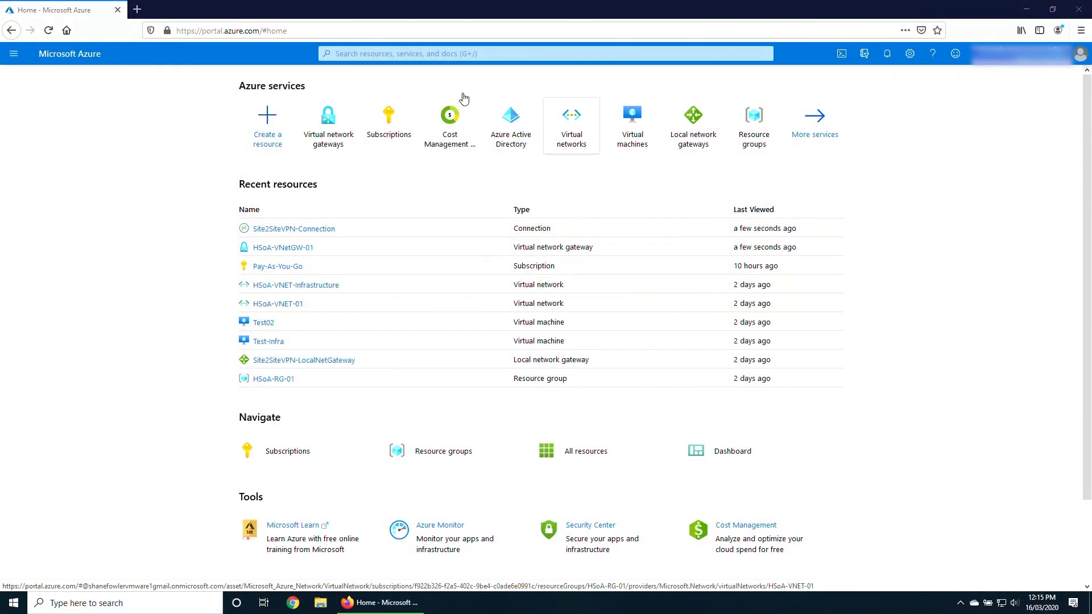
# Find Azure Active Directory via search and start a new app registration.
pyautogui.click(379, 53)
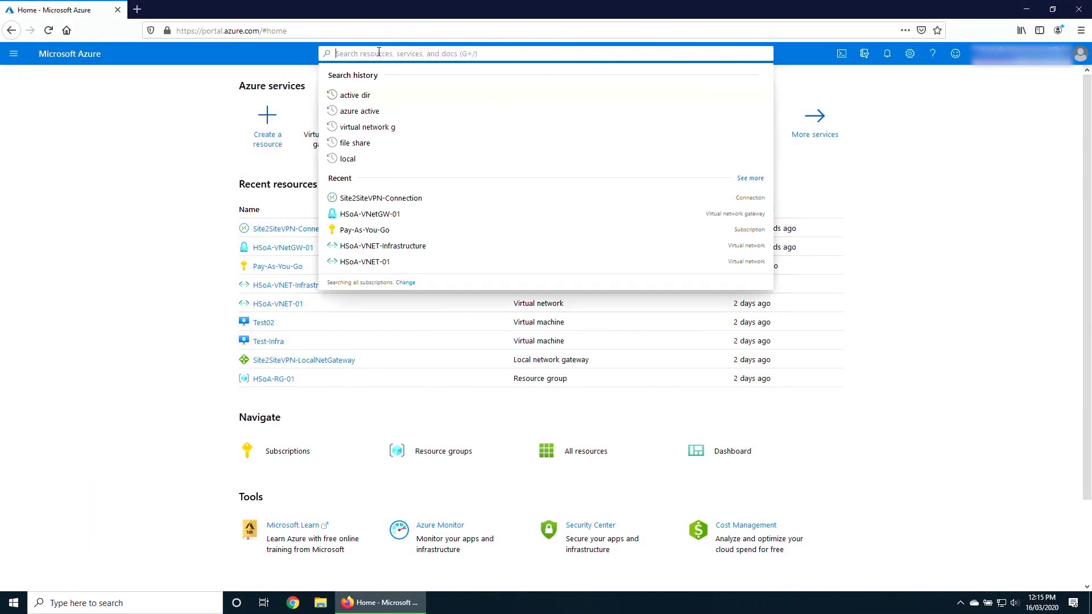
pyautogui.write('active')
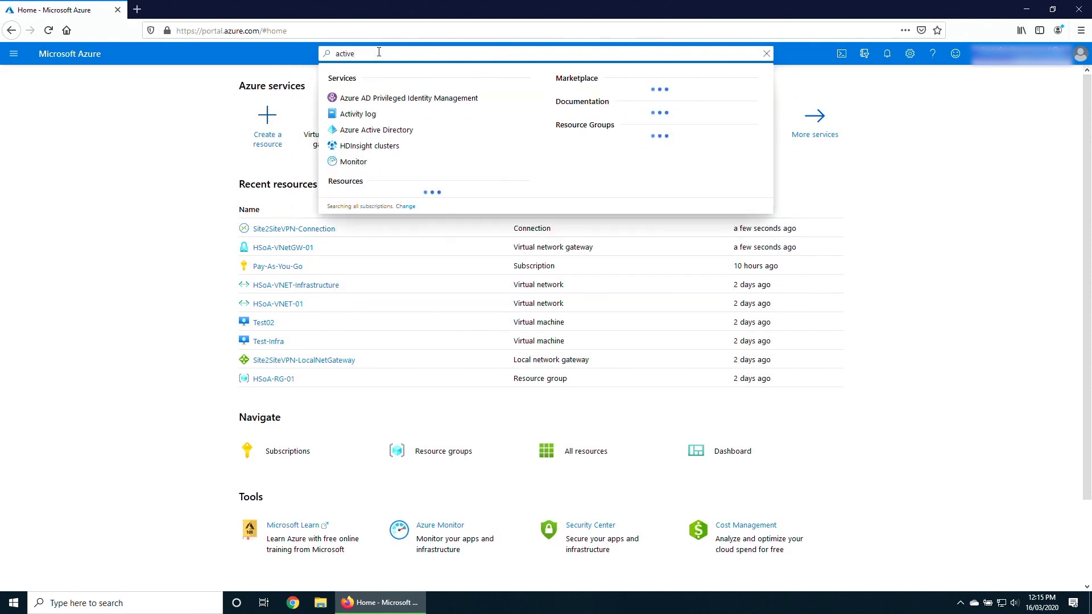
pyautogui.write(' dir')
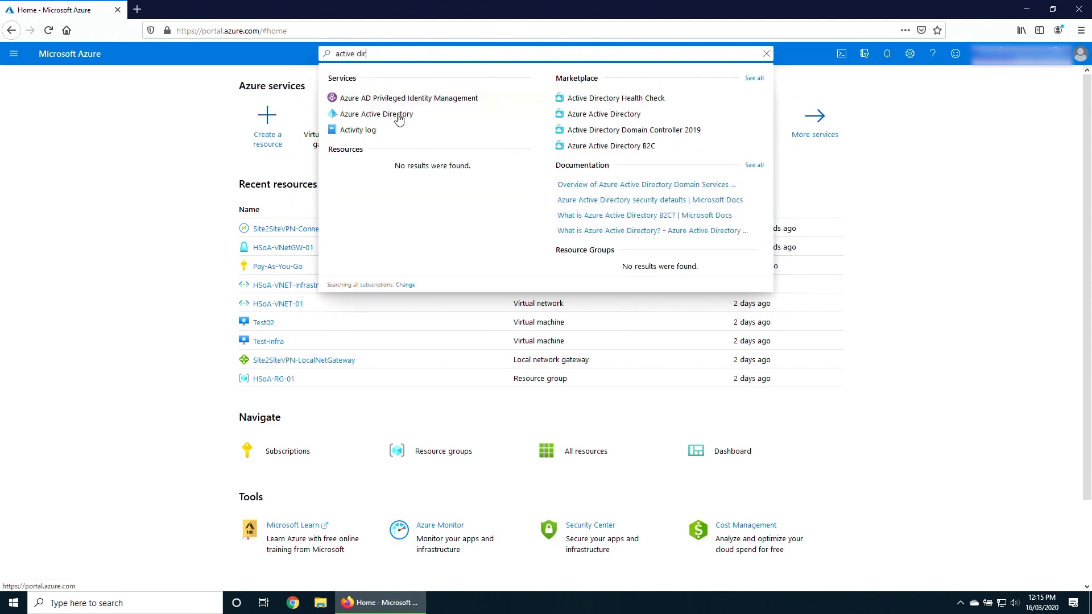
pyautogui.click(400, 118)
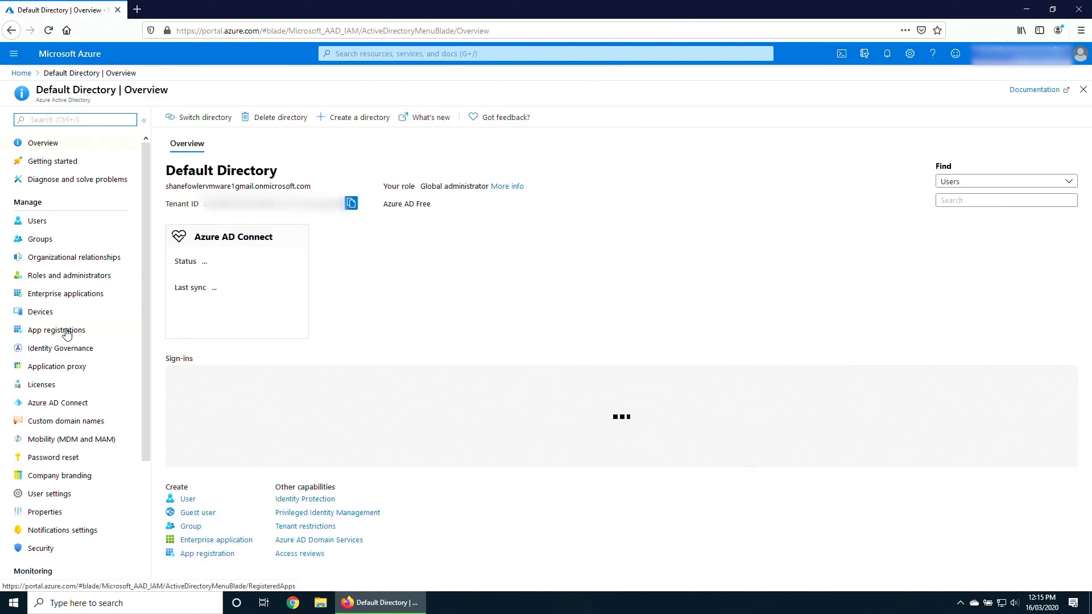
pyautogui.click(66, 331)
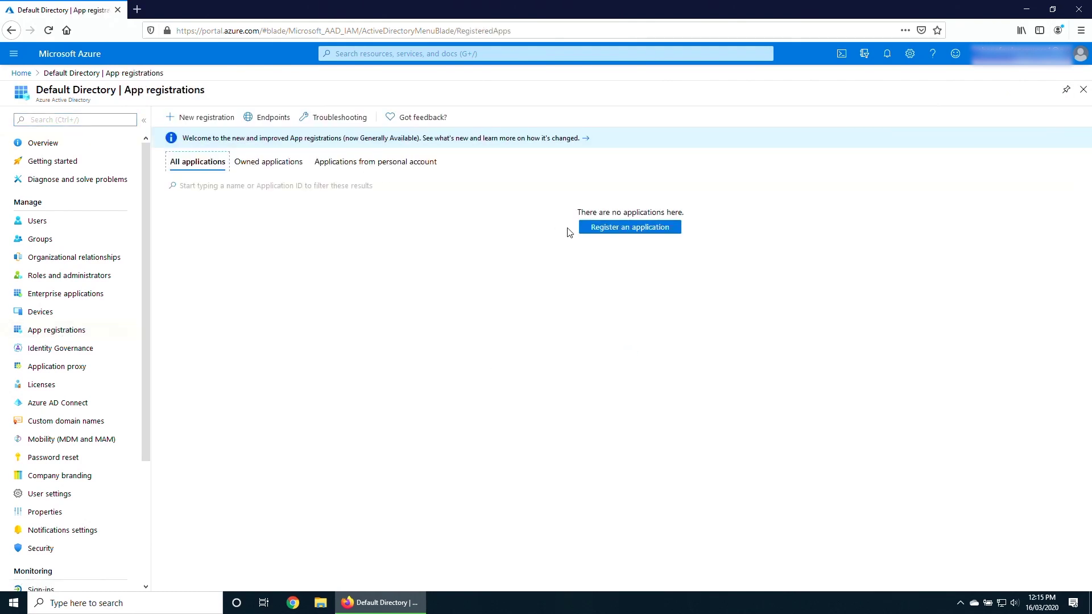
pyautogui.click(618, 233)
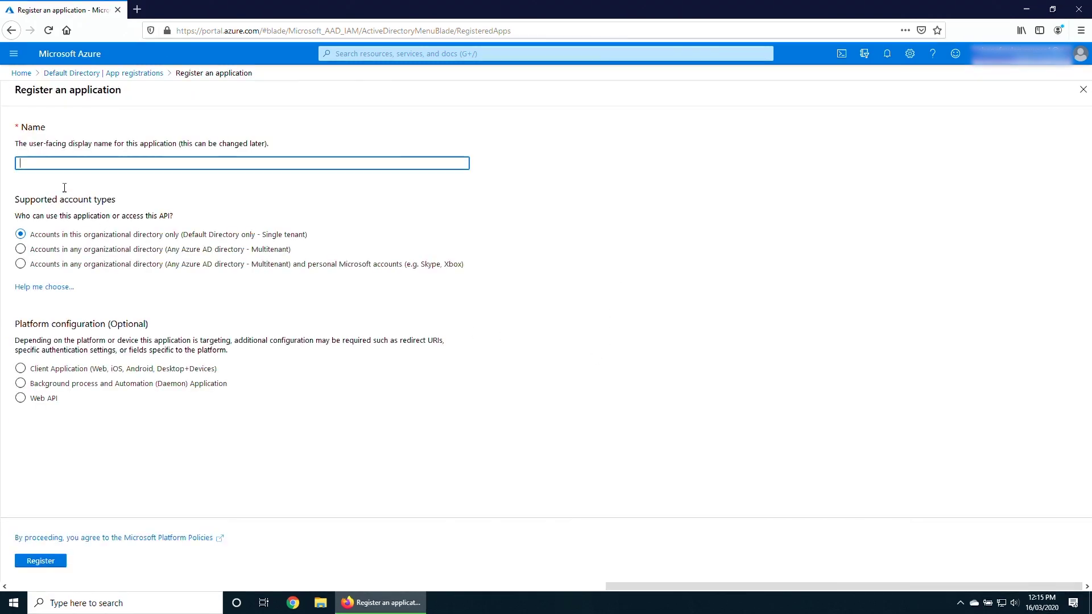
# Register 'Horizon Service on Azure' for the Web API platform and view its Certificates & secrets.
pyautogui.write('Horizon')
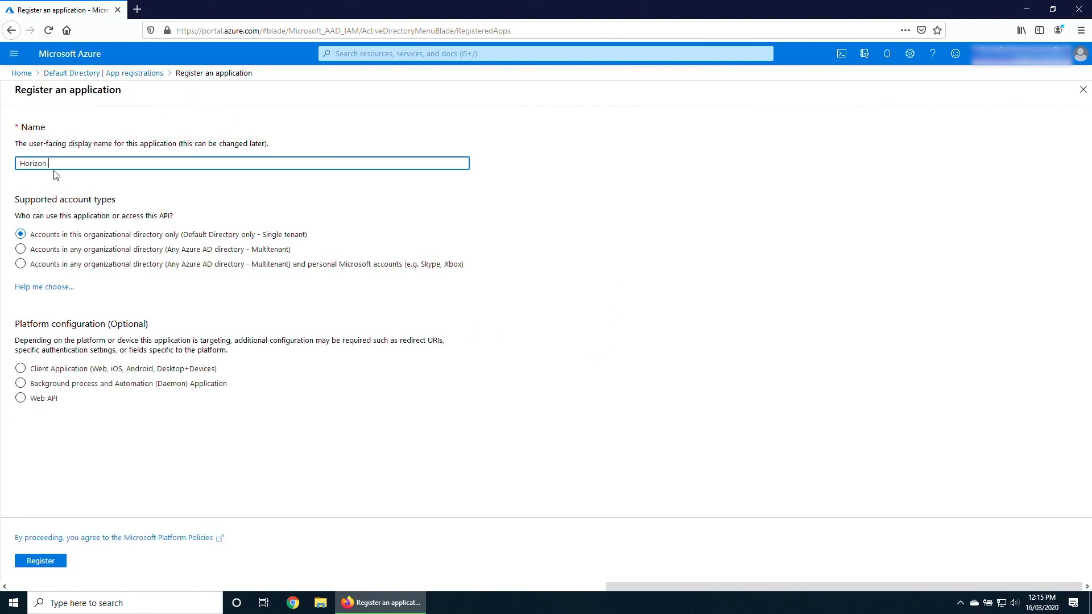
pyautogui.write(' Service on Azure')
pyautogui.click(21, 398)
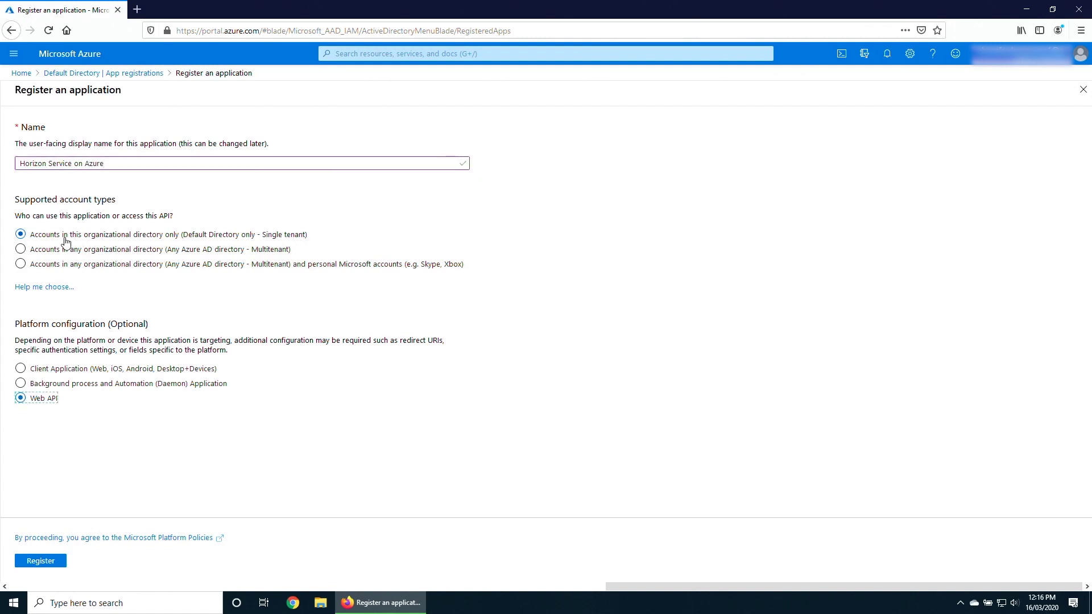
pyautogui.click(46, 563)
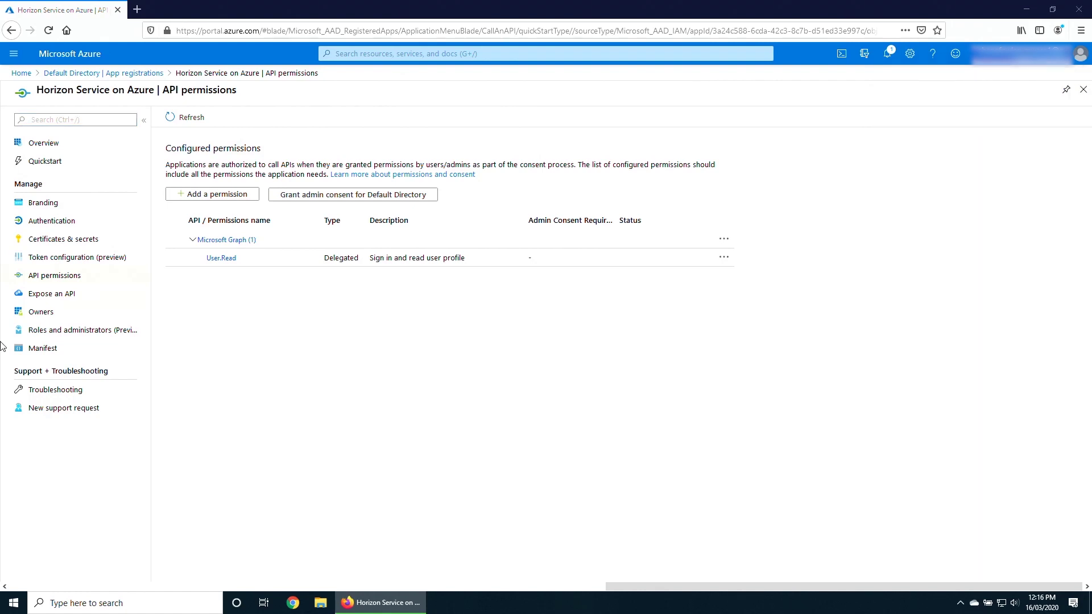
pyautogui.click(51, 143)
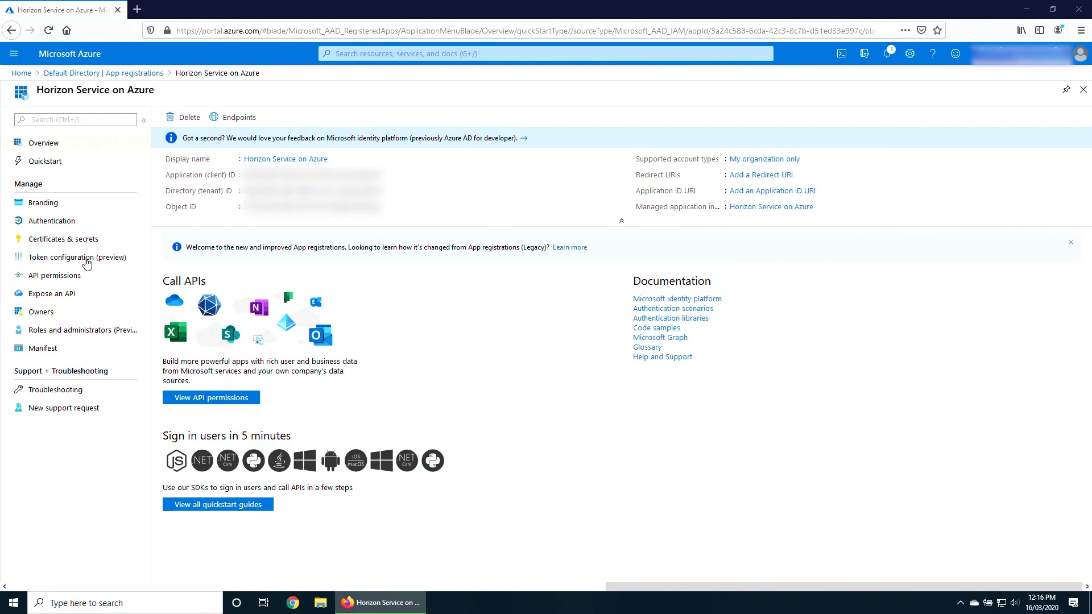
pyautogui.click(82, 239)
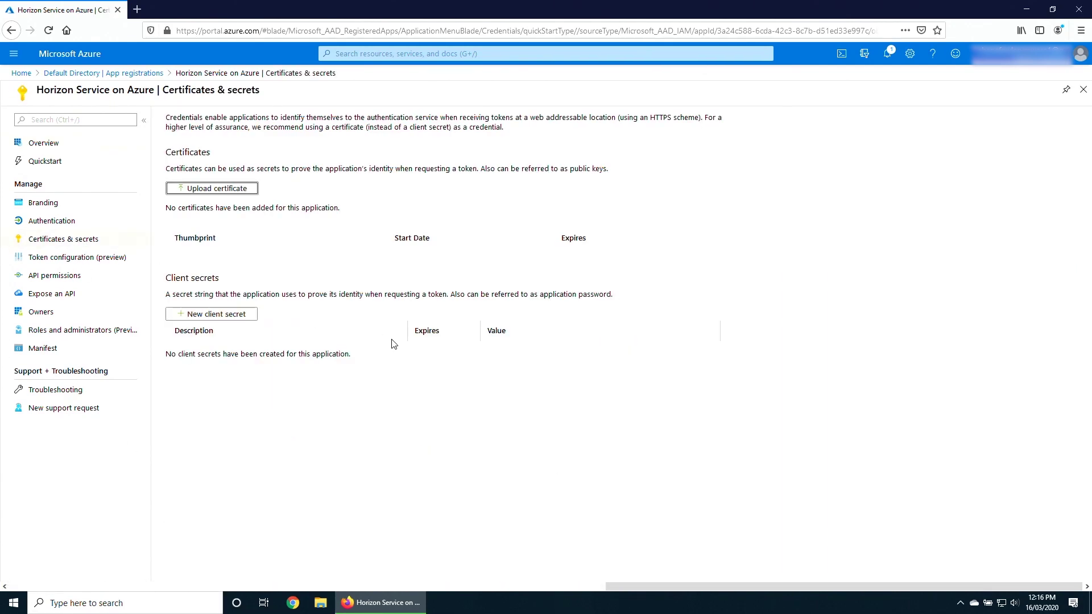
# Add a never-expiring client secret HSoA-Key-1 and copy its value.
pyautogui.click(223, 316)
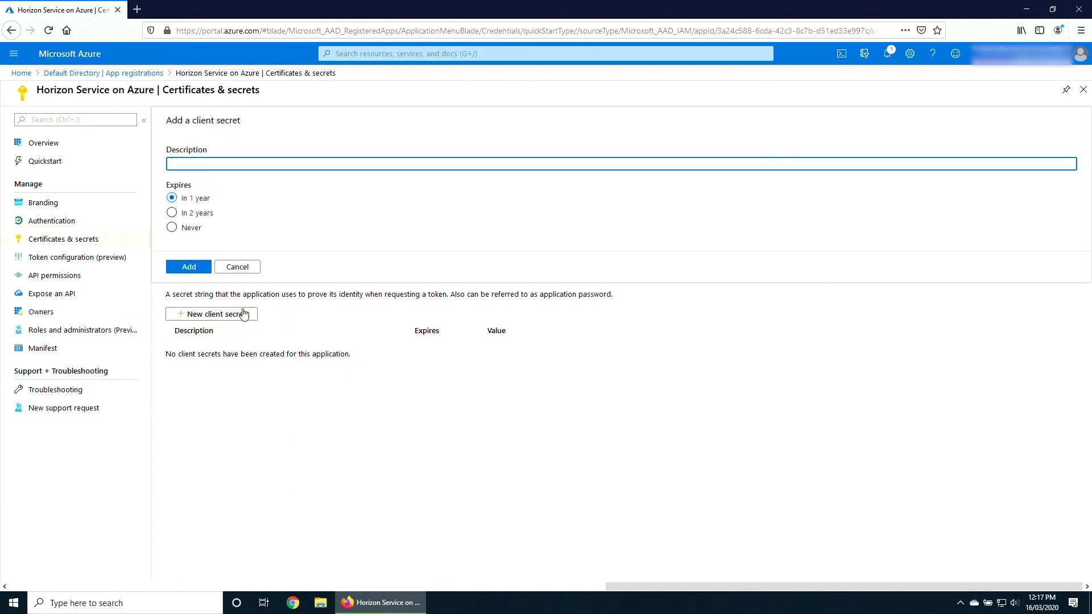
pyautogui.click(173, 233)
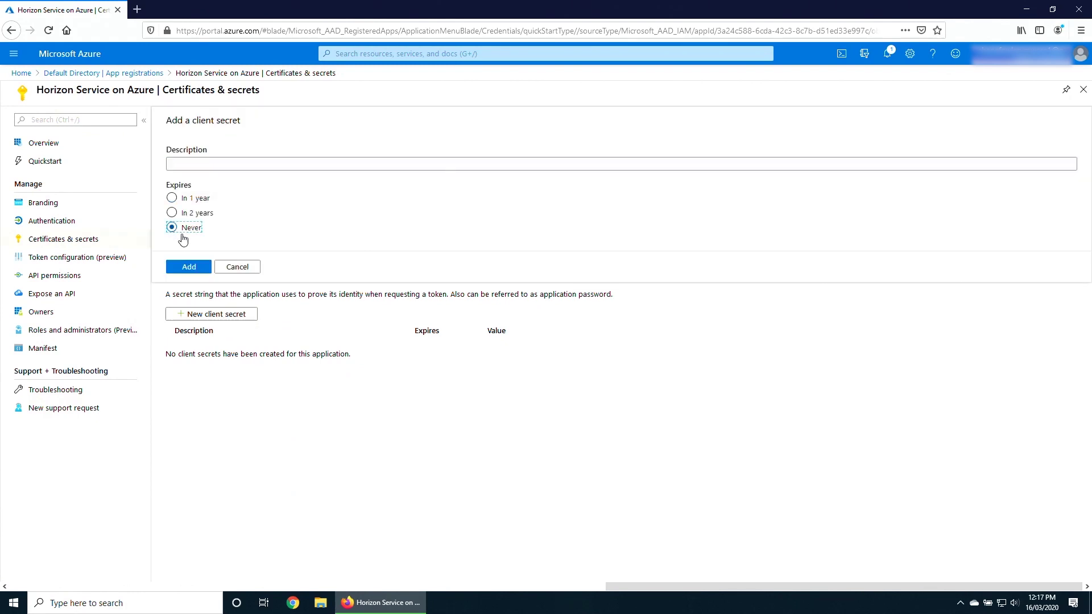
pyautogui.click(184, 161)
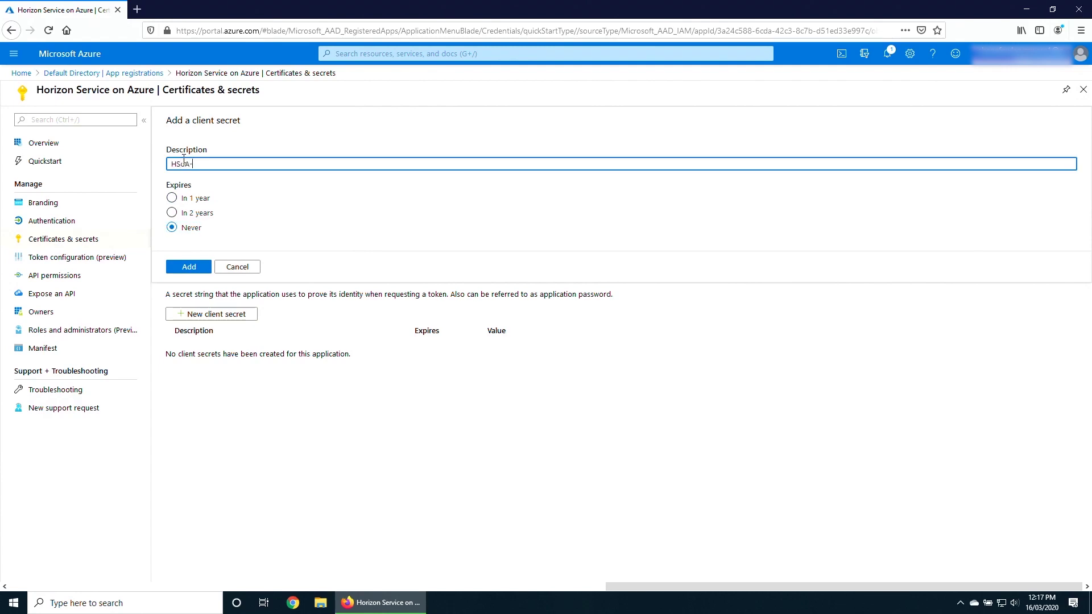
pyautogui.write('HSoA-Key-1')
pyautogui.click(204, 274)
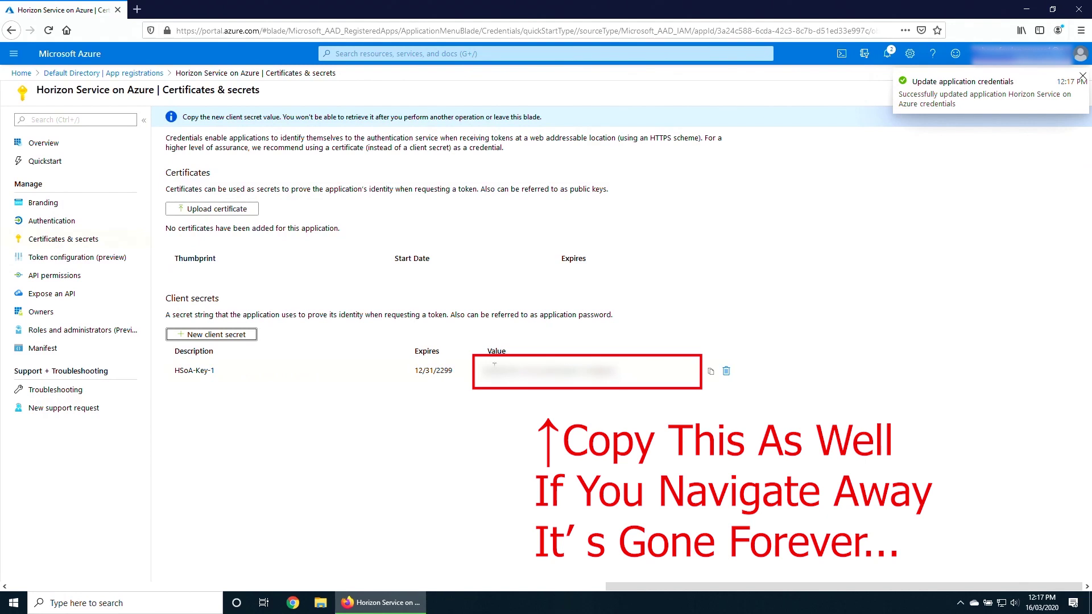
pyautogui.click(711, 373)
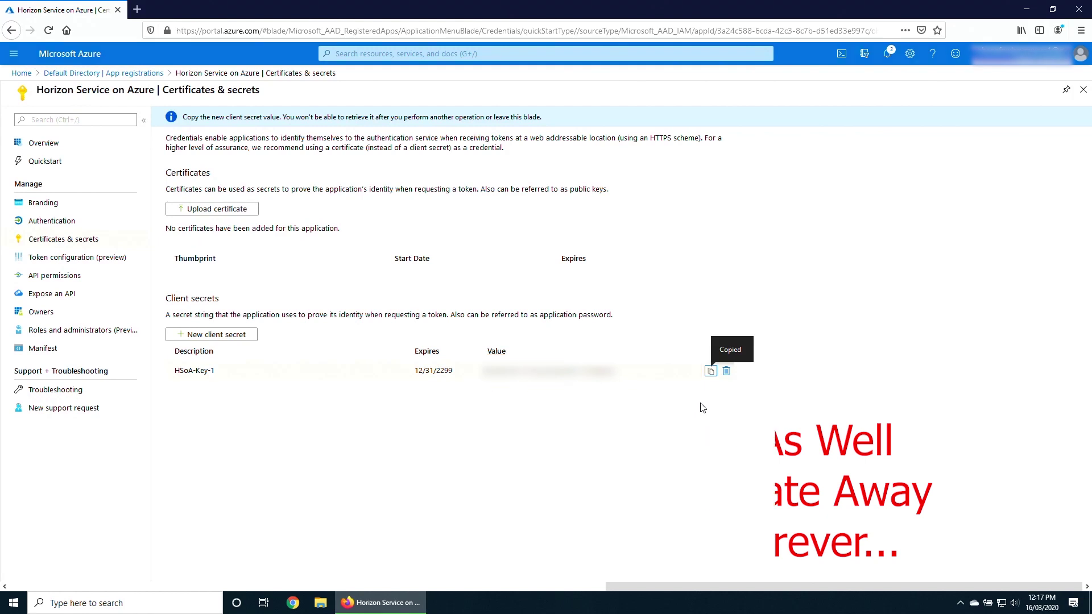
# Launch Notepad from the Run prompt to hold the copied secret.
pyautogui.press('super+r')
pyautogui.write('notepad')
pyautogui.press('Return')
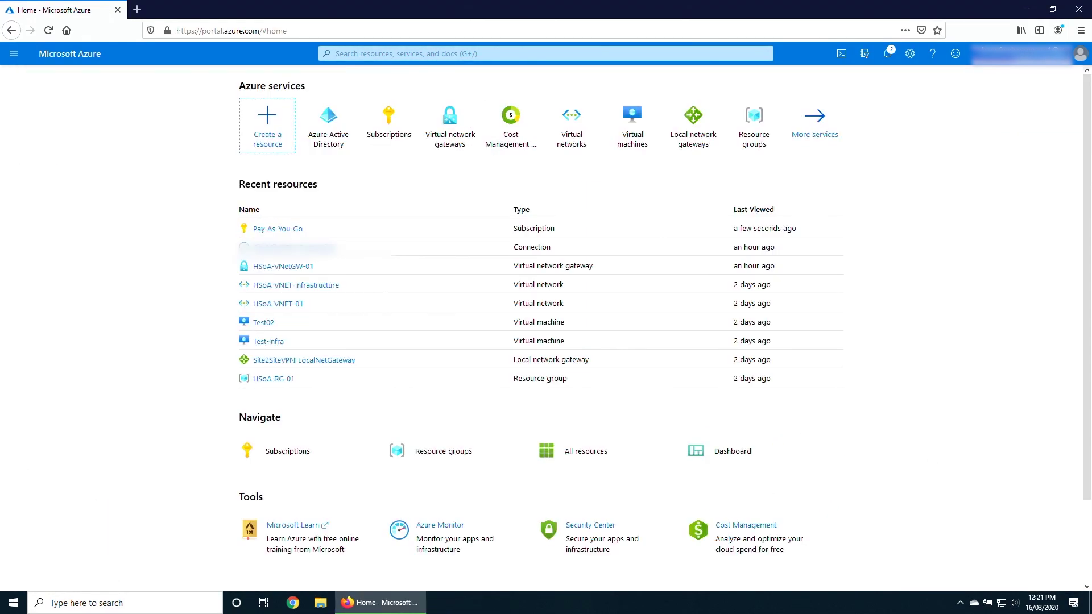
# Begin a role assignment in the Pay-As-You-Go subscription's Access control (IAM).
pyautogui.click(392, 125)
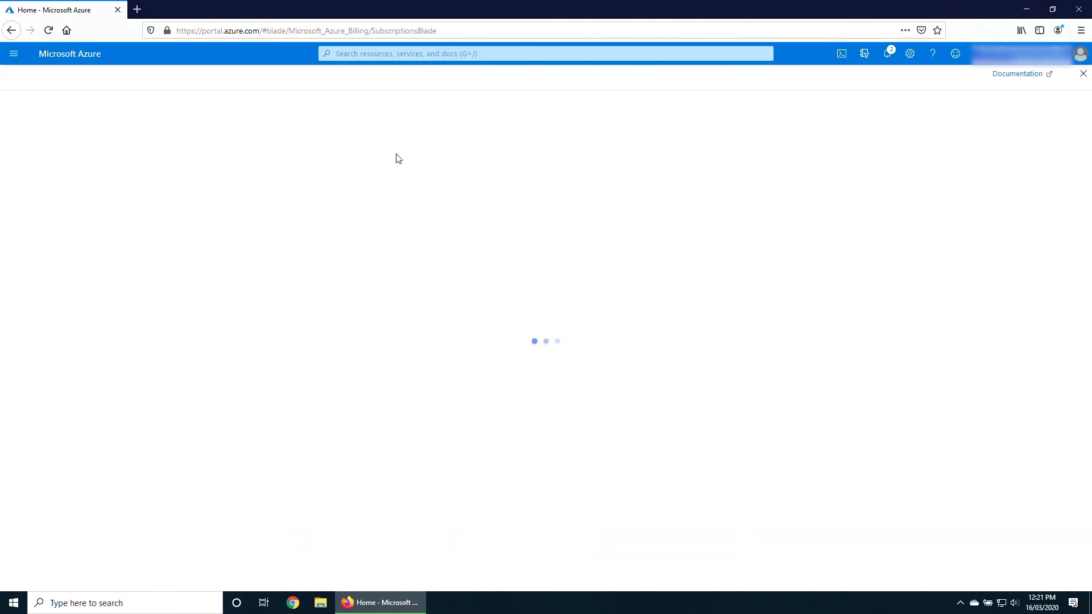
pyautogui.click(59, 252)
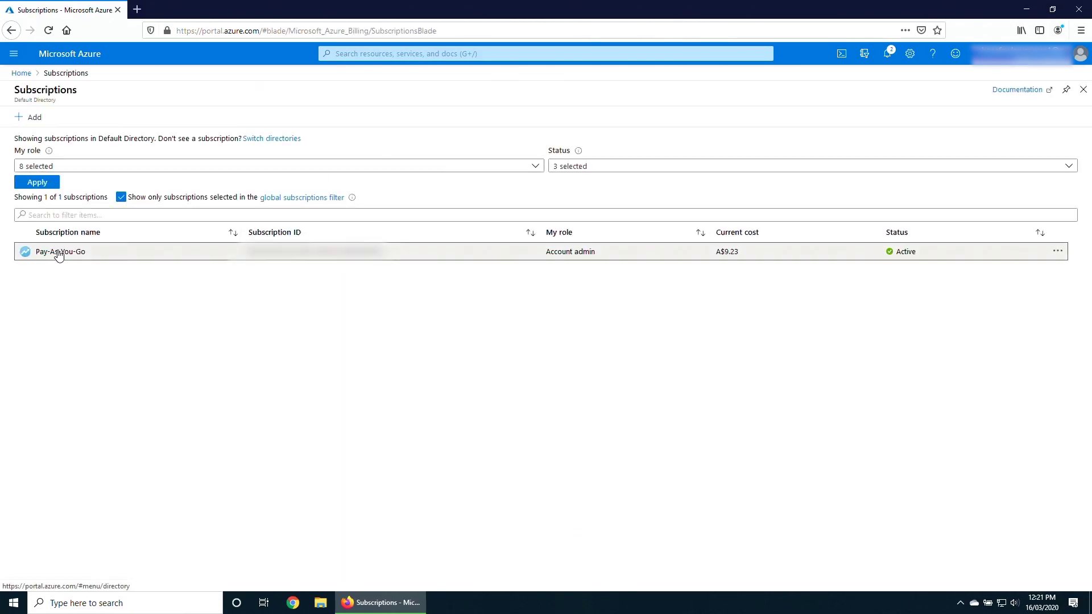
pyautogui.click(239, 179)
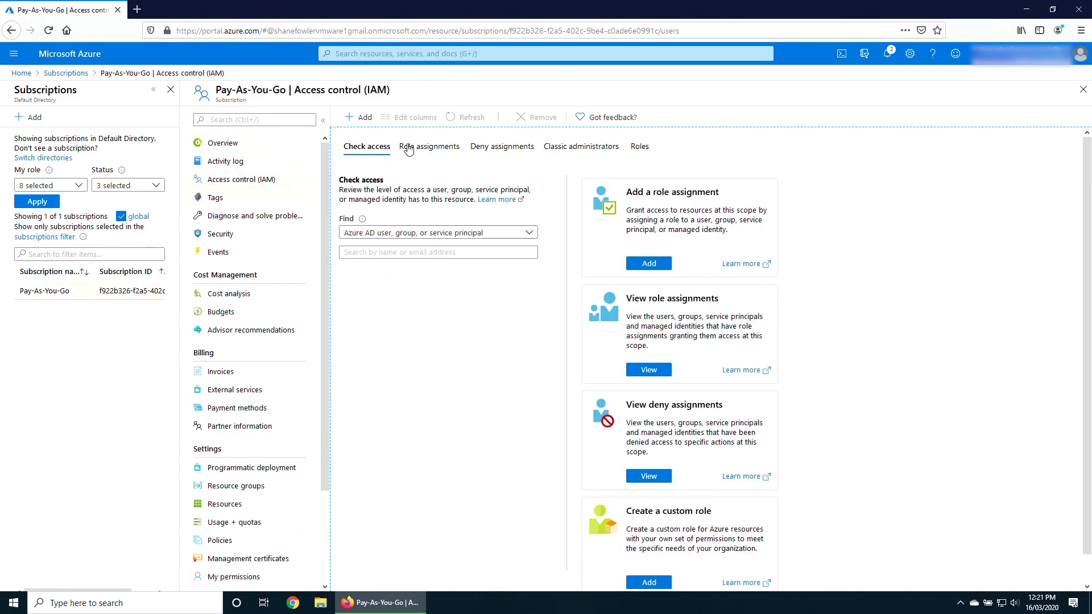
pyautogui.click(360, 117)
pyautogui.click(384, 139)
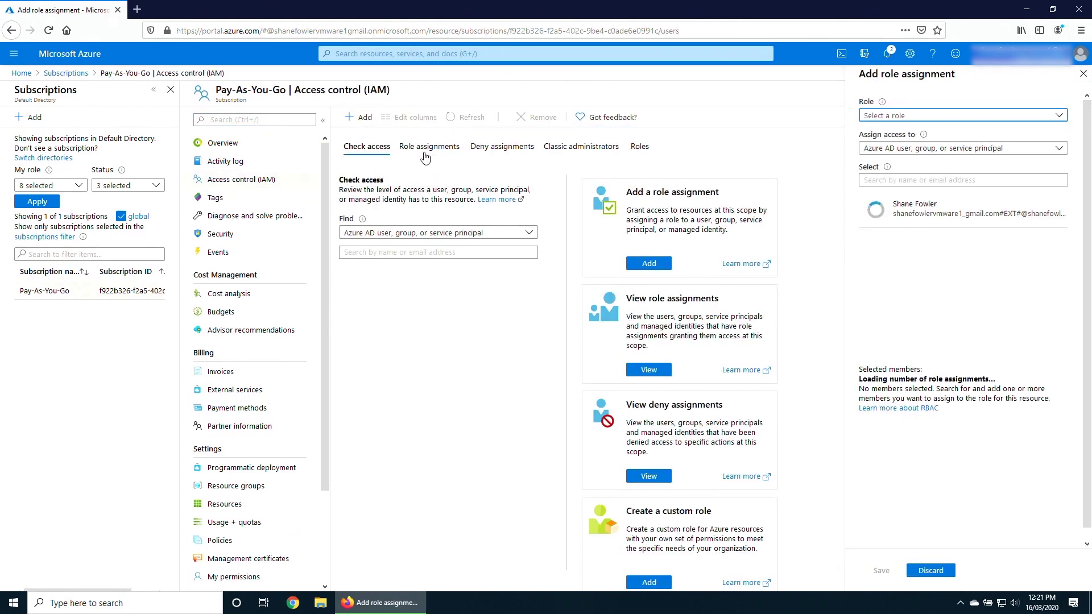
# Grant Horizon Service on Azure the Contributor role and save.
pyautogui.click(904, 118)
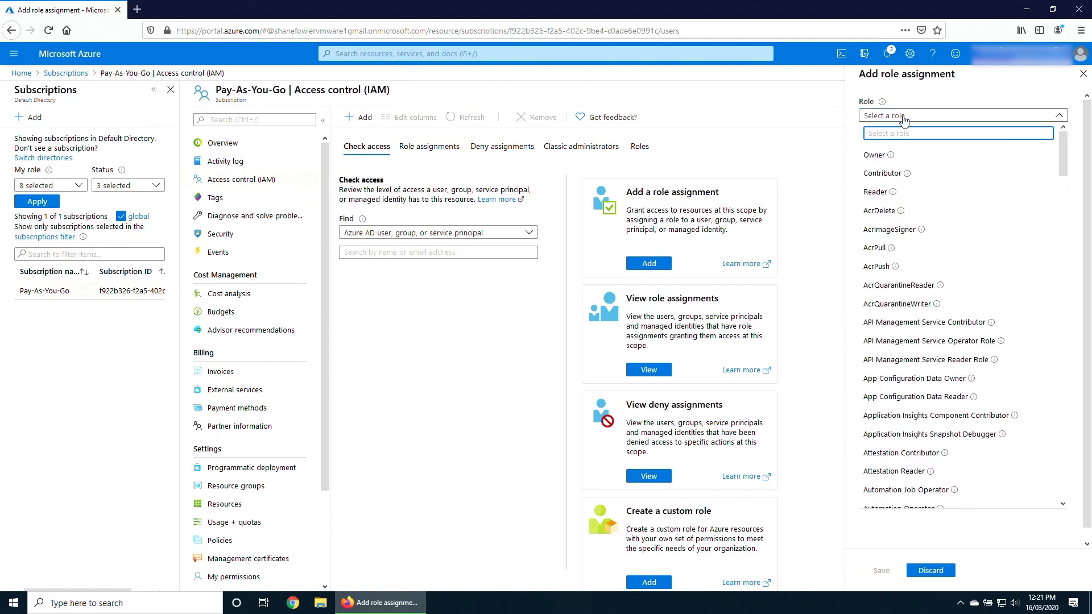
pyautogui.click(896, 172)
pyautogui.click(901, 180)
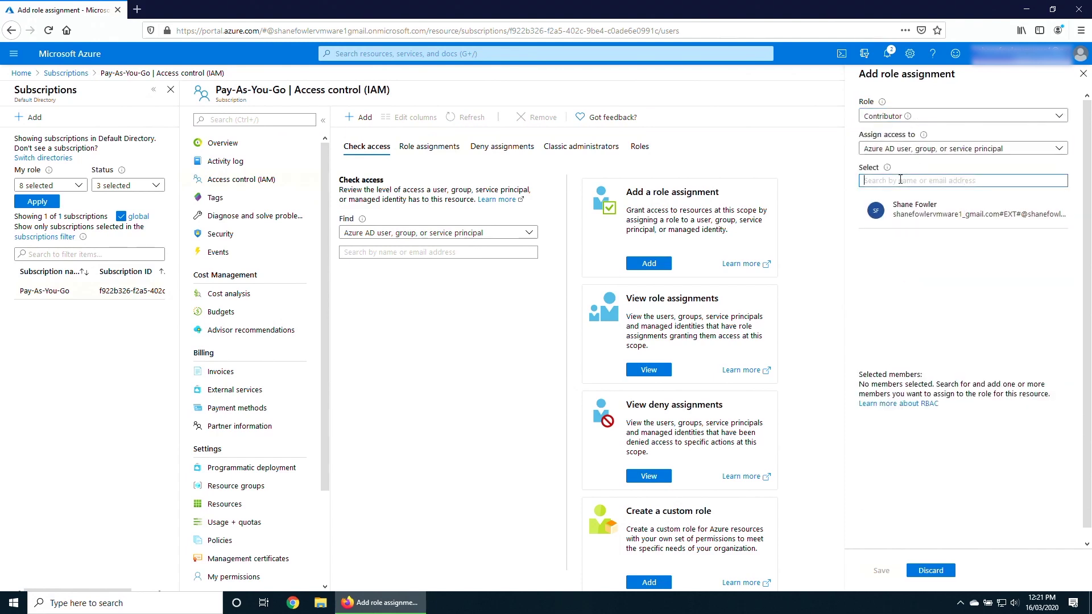
pyautogui.hotkey('ctrl', 'v')
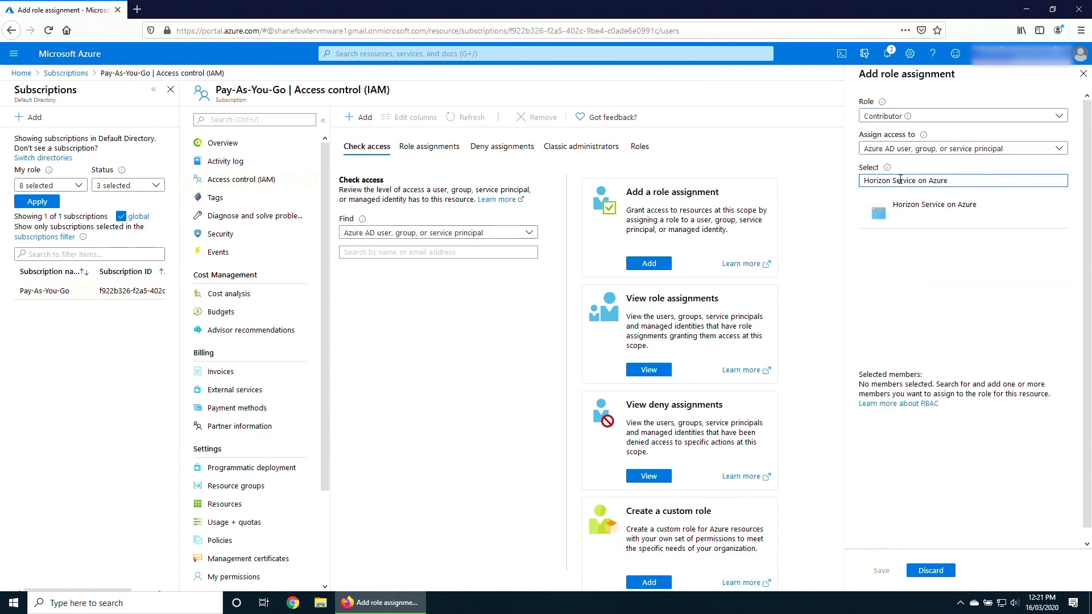
pyautogui.click(923, 207)
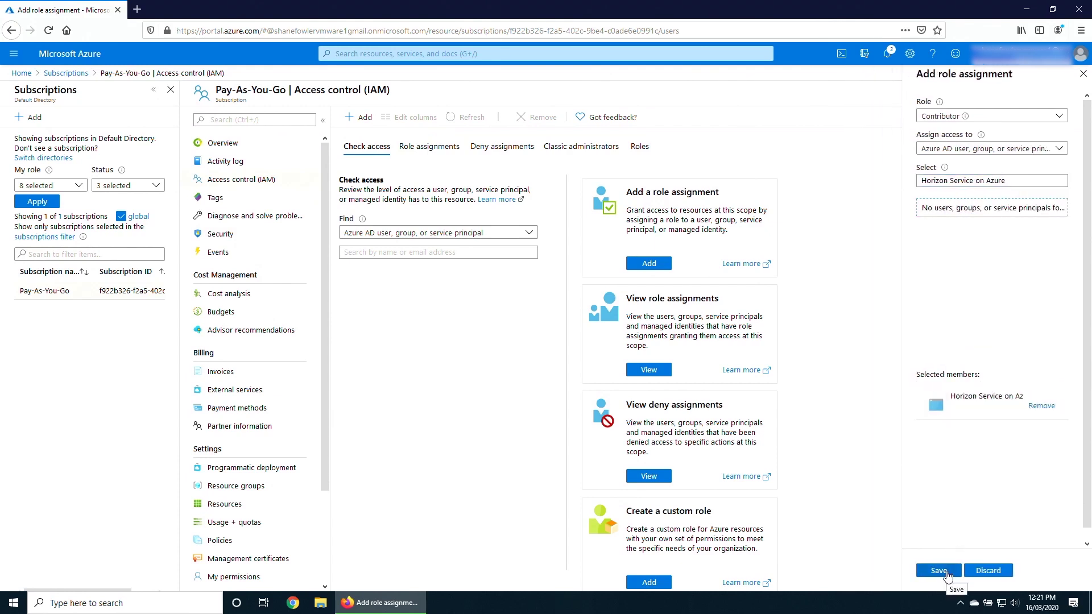
pyautogui.click(947, 572)
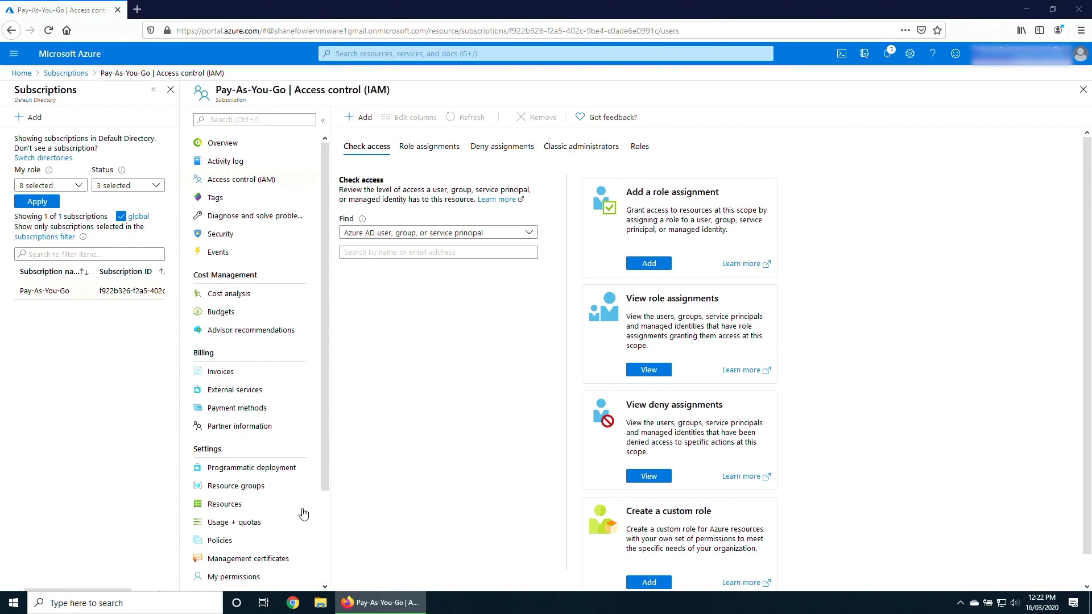
# Filter the subscription's resource providers for insights and register microsoft.insights.
pyautogui.scroll(-2, 248, 458)
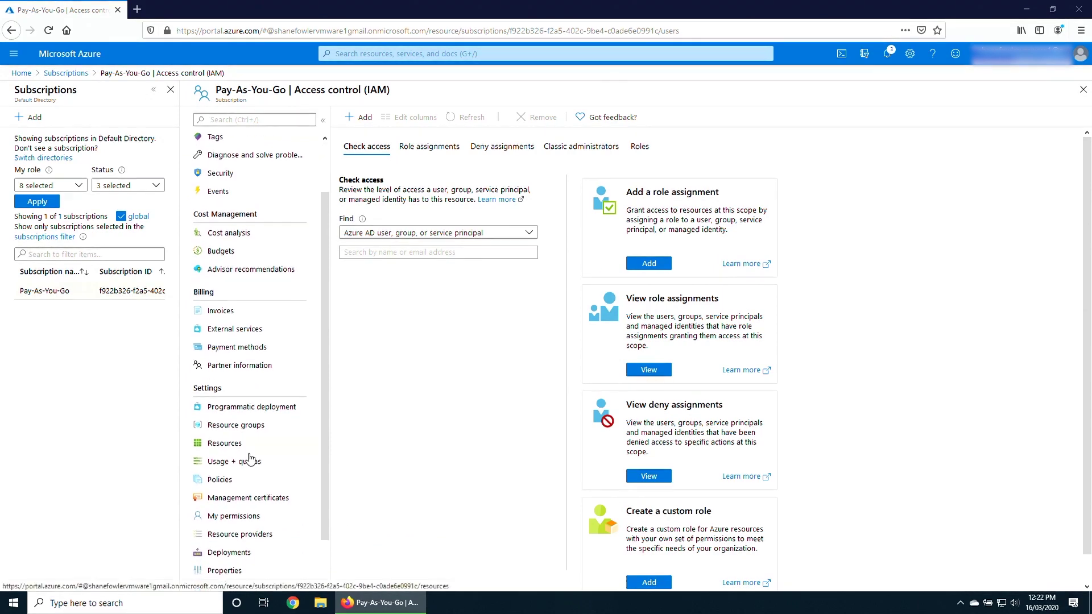
pyautogui.click(253, 482)
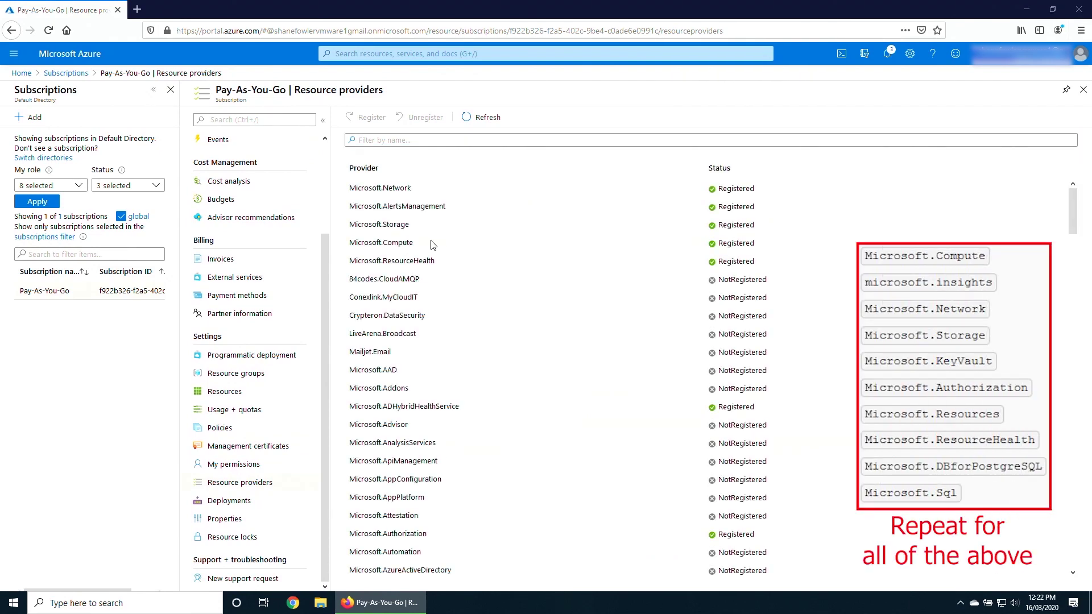
pyautogui.click(408, 141)
pyautogui.write('insights')
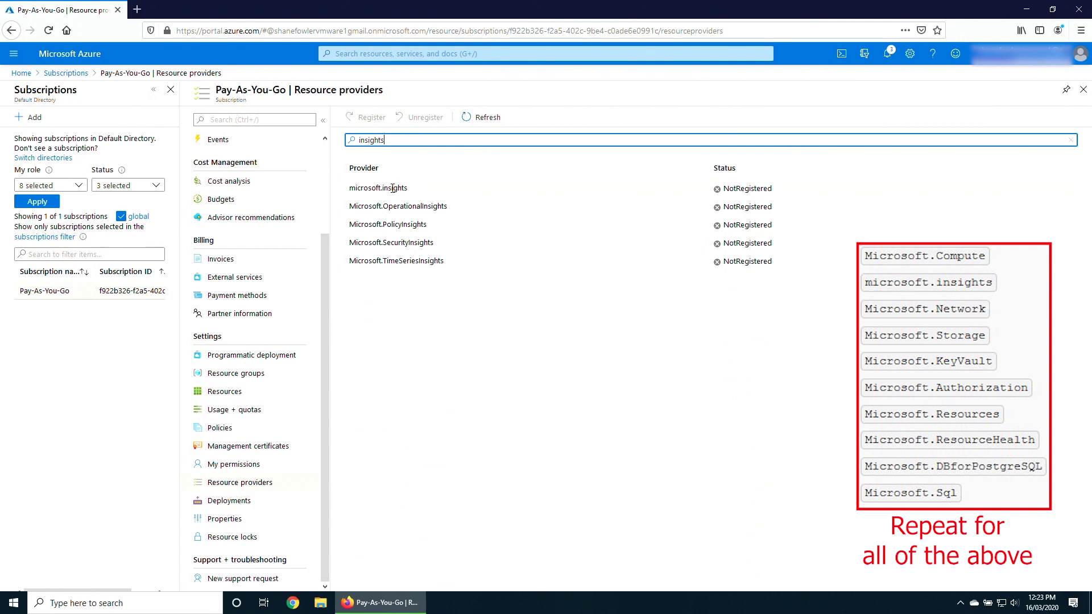
pyautogui.click(393, 188)
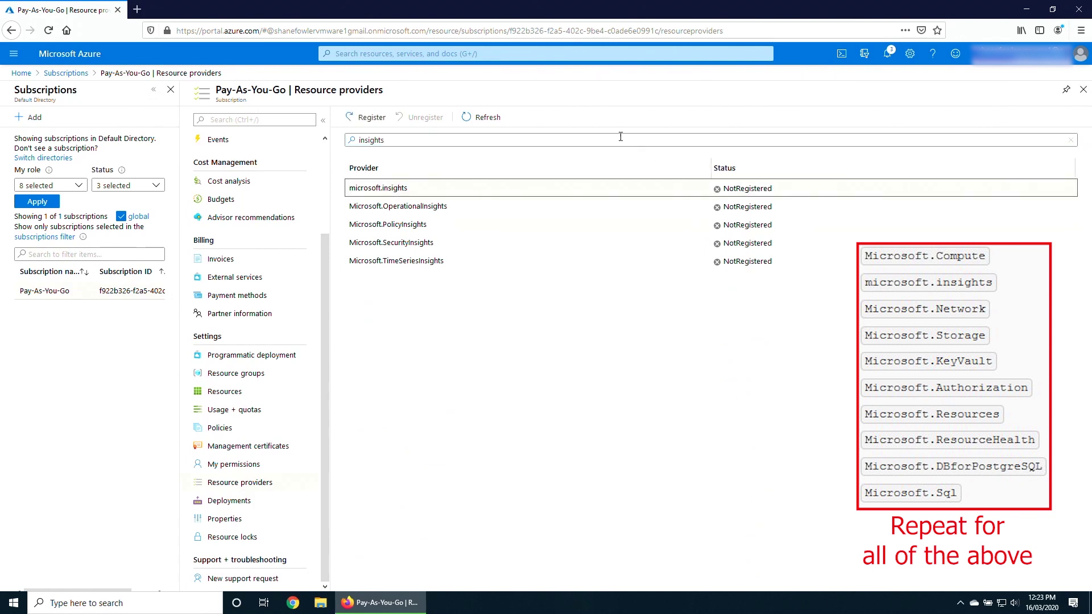
pyautogui.click(370, 119)
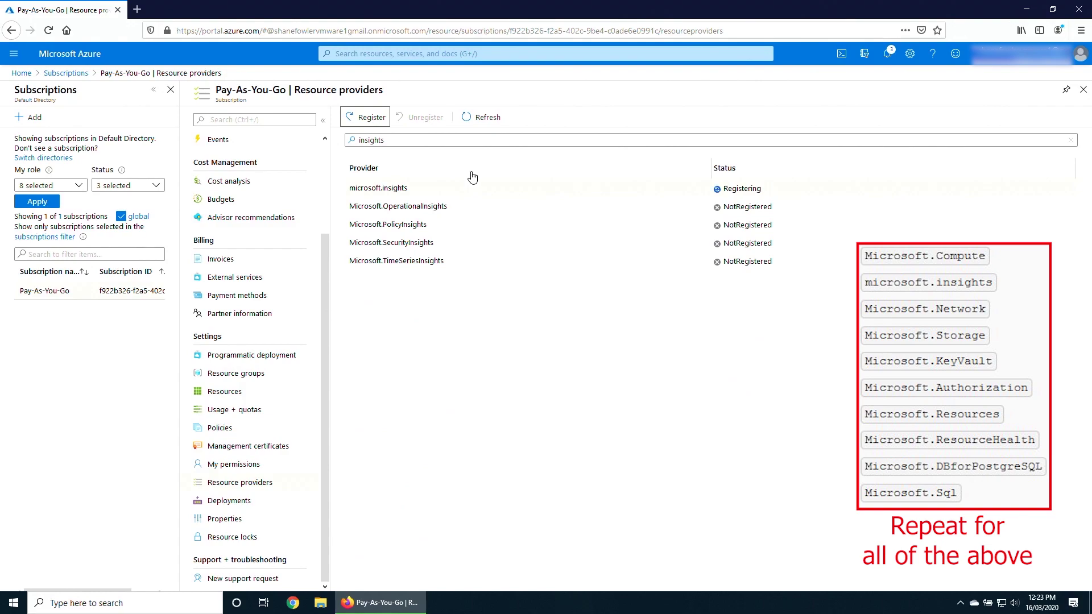
pyautogui.moveTo(393, 141); pyautogui.dragTo(339, 148)
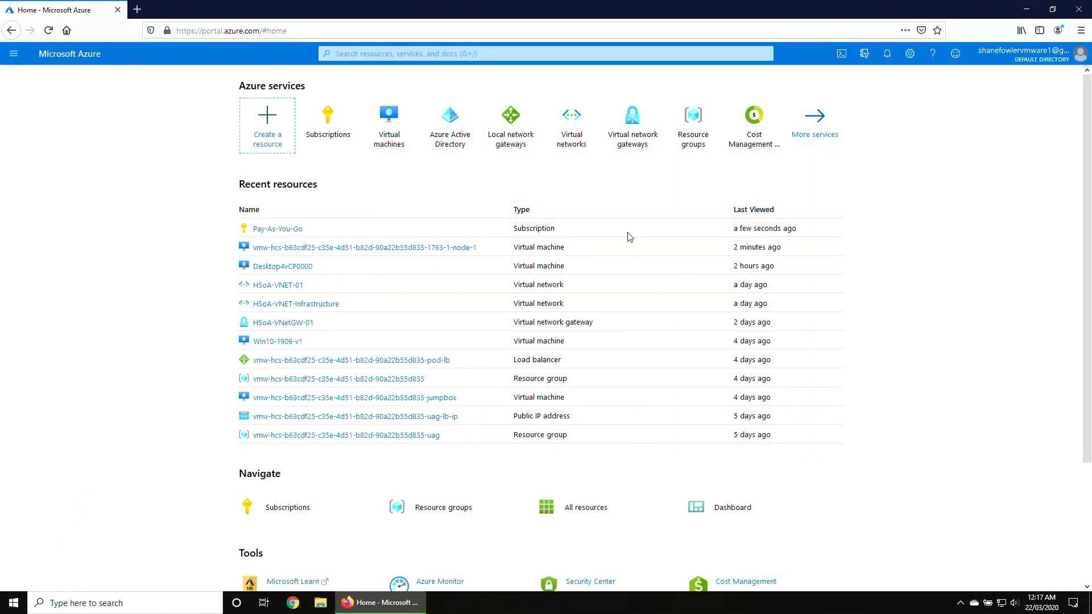
# Open Usage + quotas for the Pay-As-You-Go subscription.
pyautogui.click(335, 125)
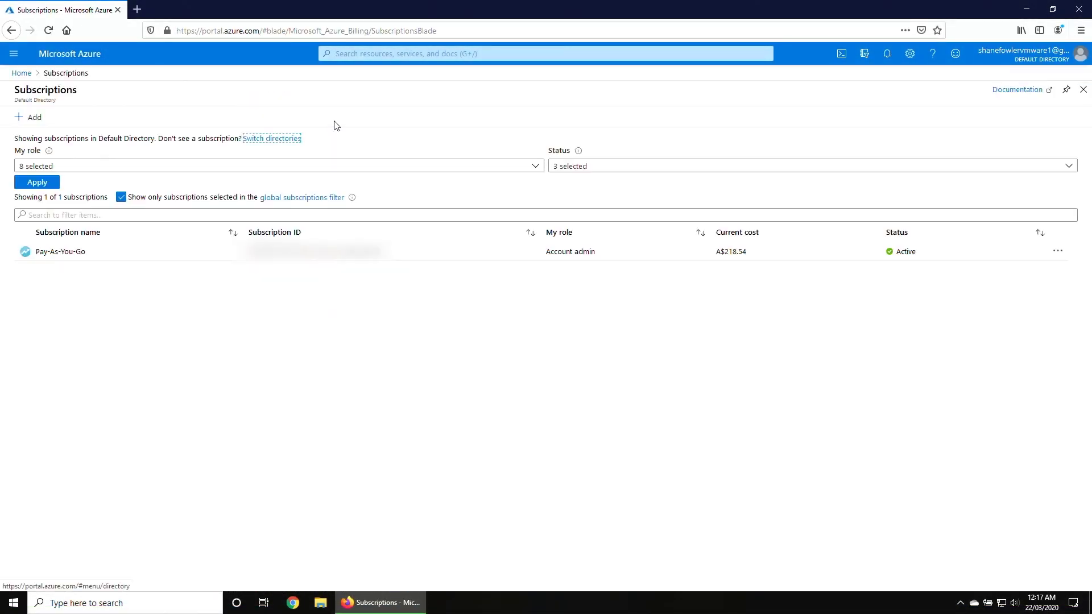
pyautogui.click(55, 252)
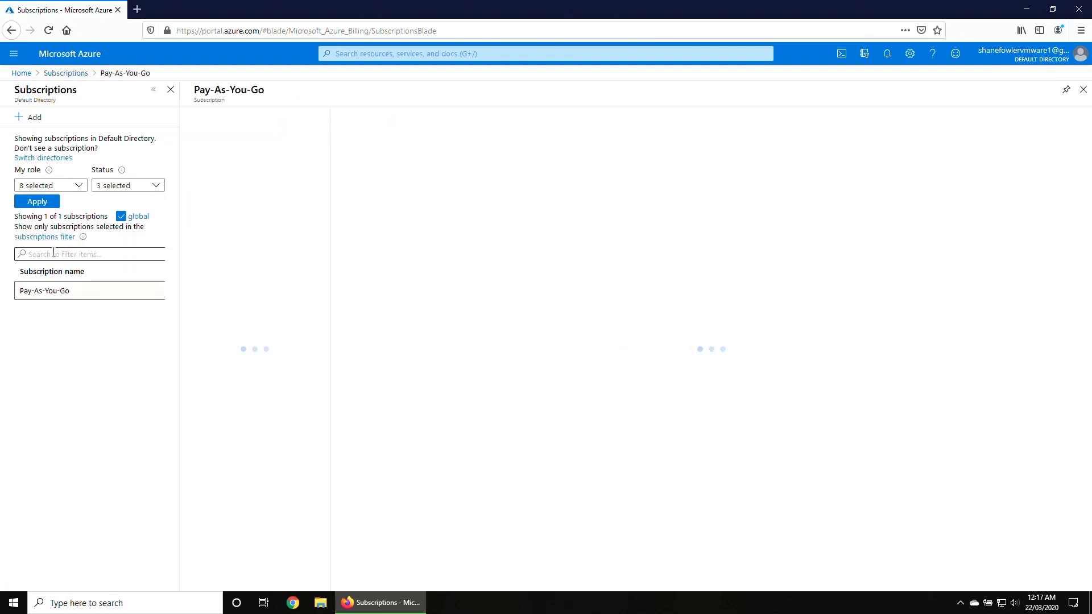
pyautogui.click(250, 522)
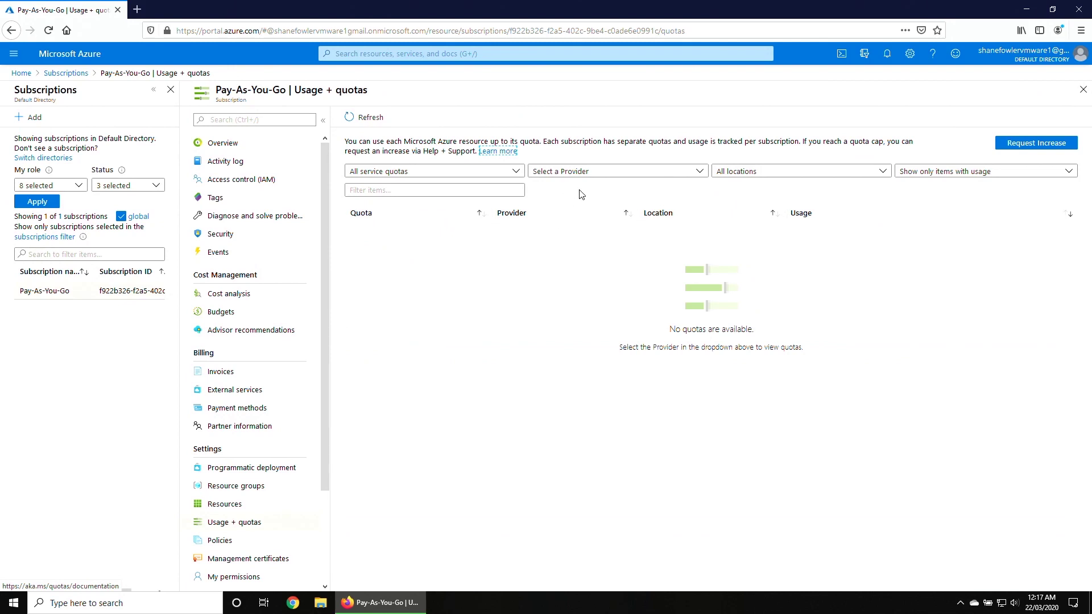
# Filter quotas to Microsoft.Compute in Australia East and start a quota increase request.
pyautogui.click(699, 173)
pyautogui.click(539, 270)
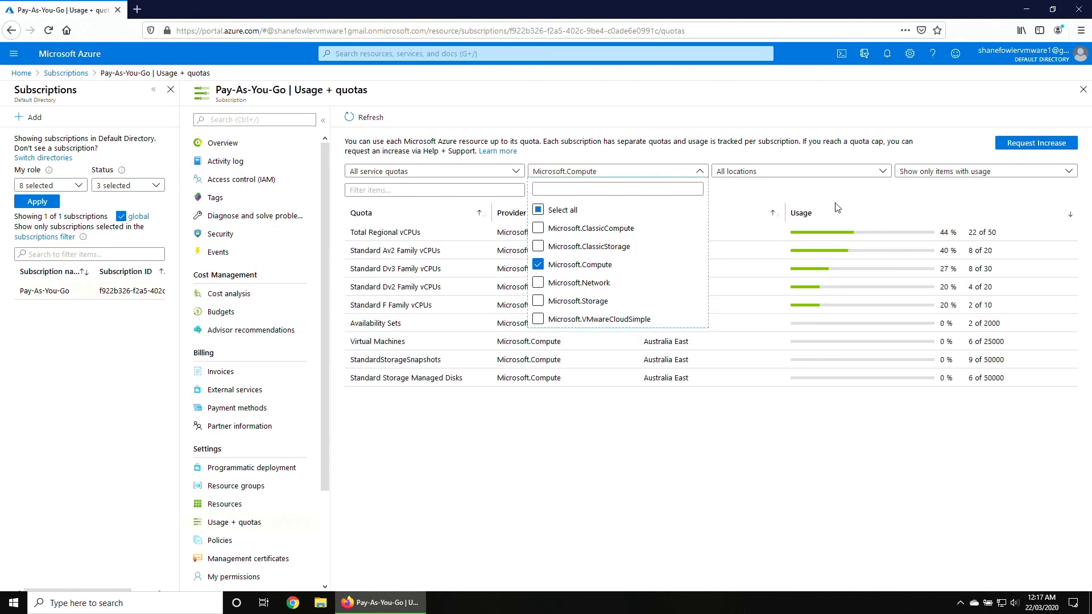
pyautogui.click(886, 189)
pyautogui.click(883, 172)
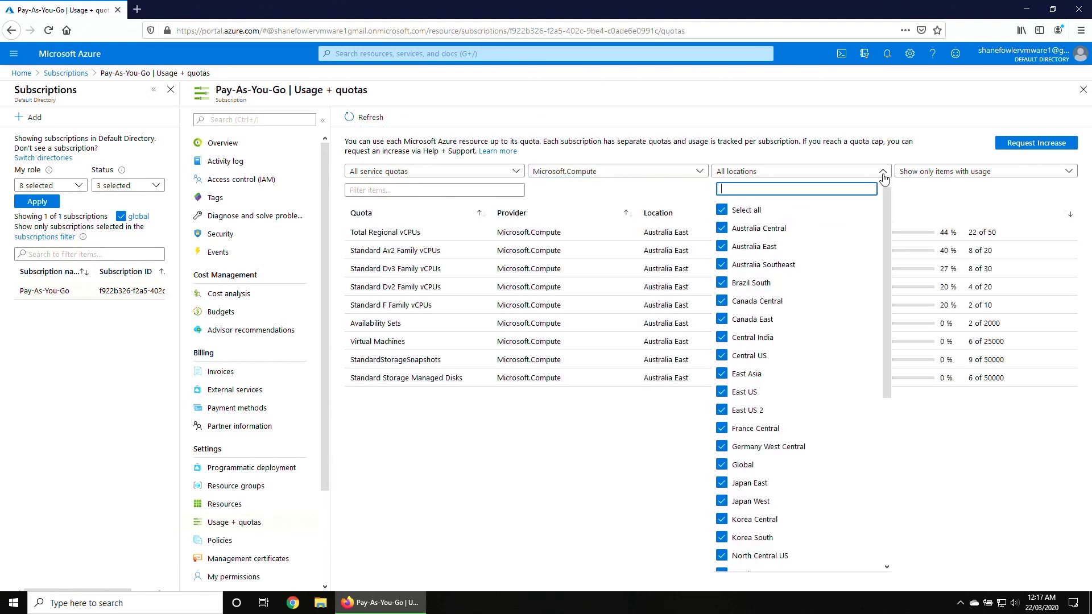
pyautogui.click(722, 210)
pyautogui.click(721, 247)
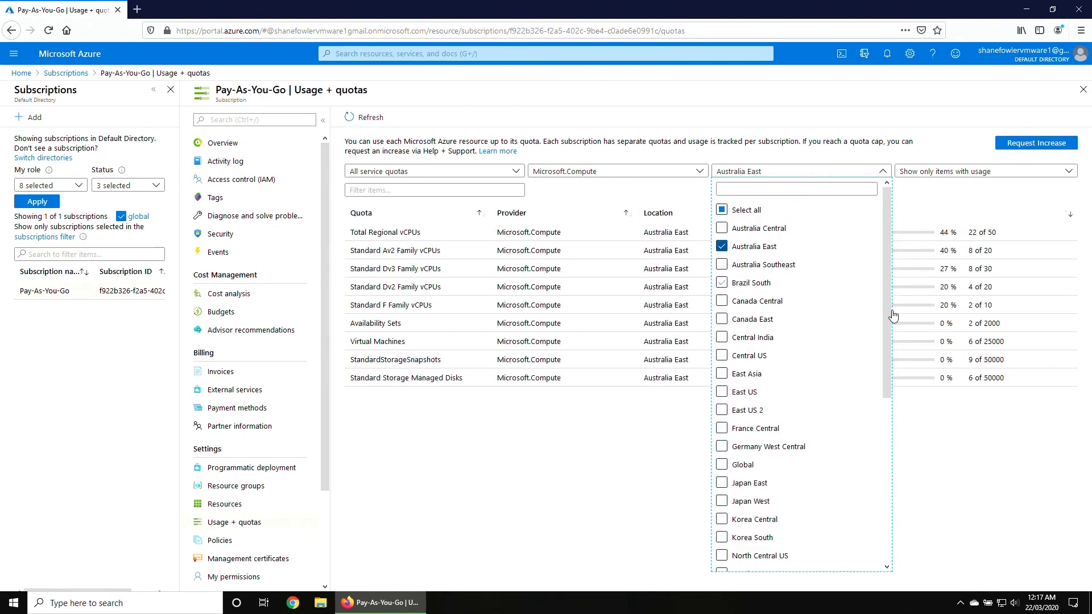
pyautogui.click(1013, 446)
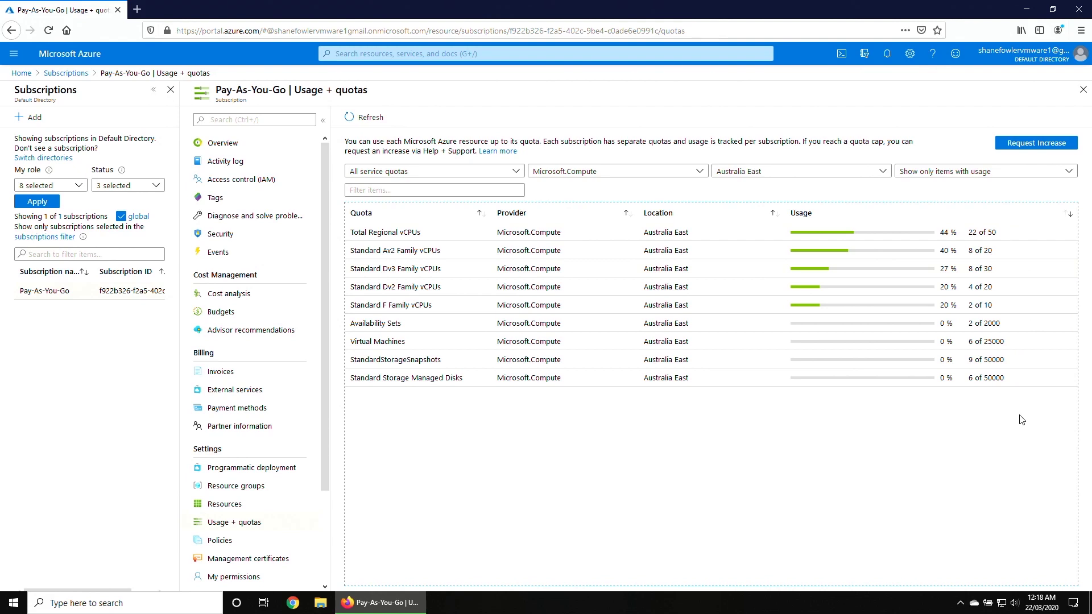
pyautogui.click(1063, 146)
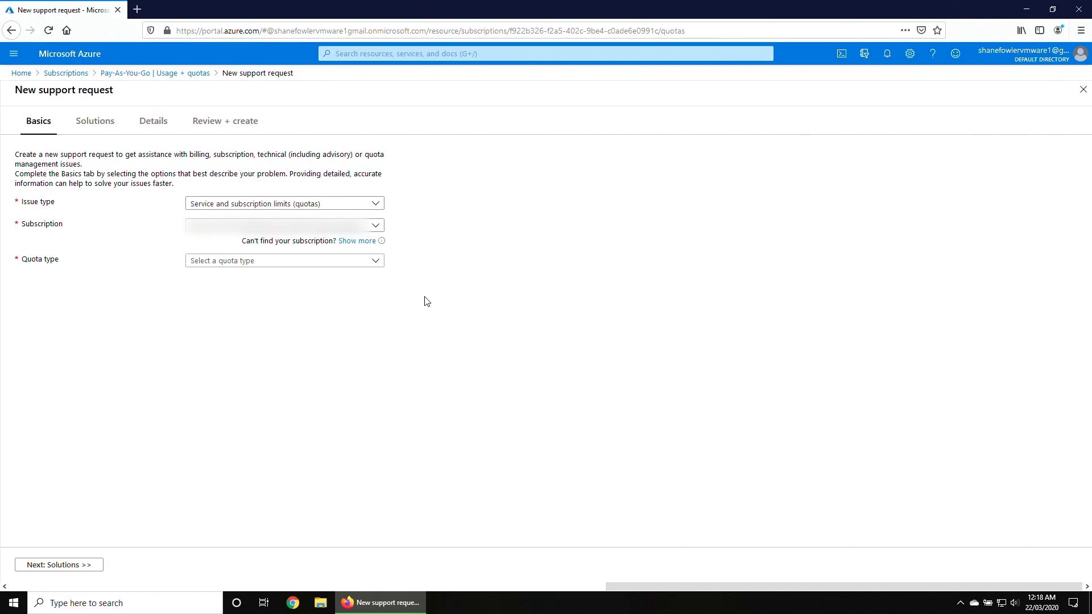
# Pick Compute-VM (cores-vCPUs) subscription limit increases as quota type, then open Quota details.
pyautogui.click(377, 263)
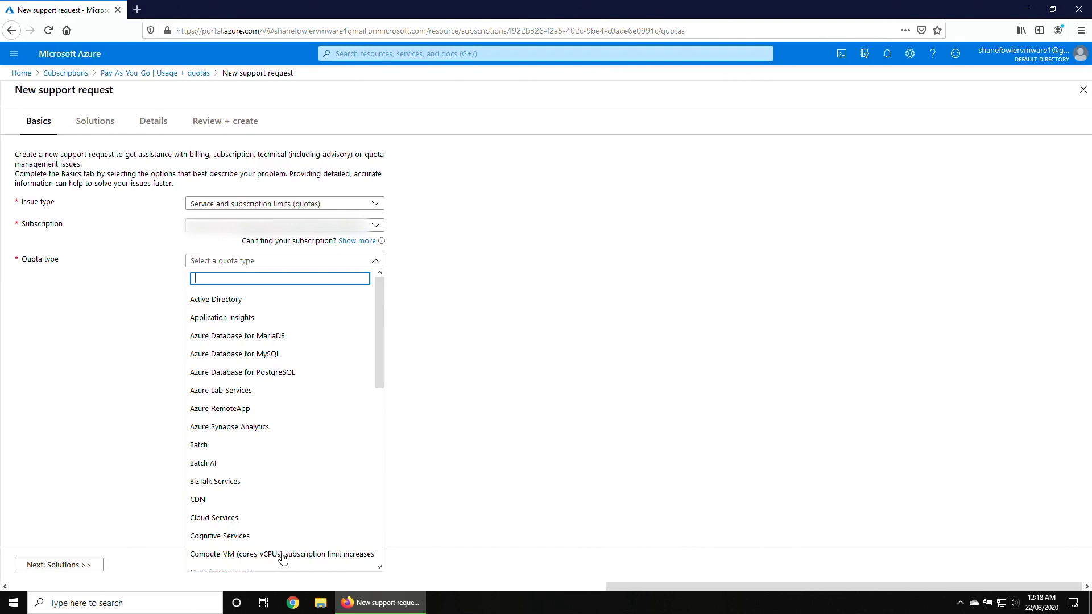
pyautogui.click(282, 554)
pyautogui.click(62, 569)
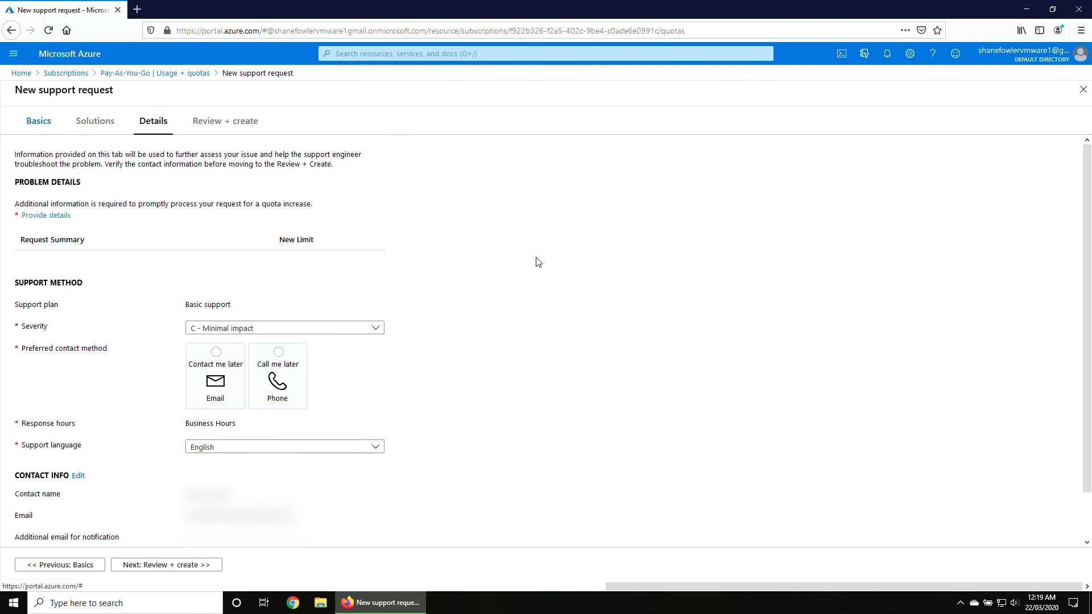
pyautogui.click(57, 216)
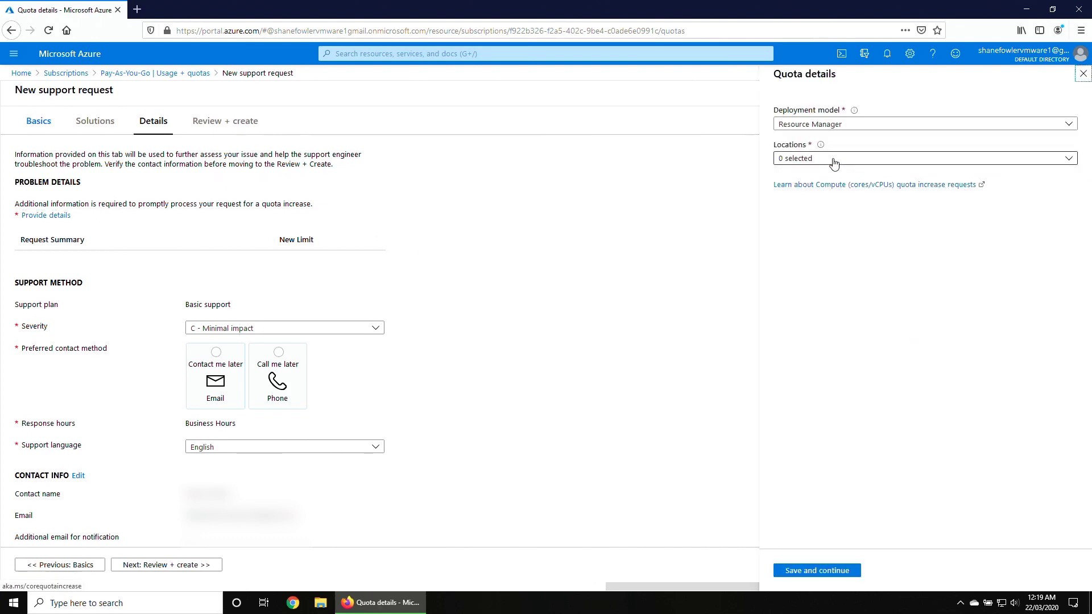
# Set the request location to Australia East by searching 'aus'.
pyautogui.click(818, 159)
pyautogui.write('aus')
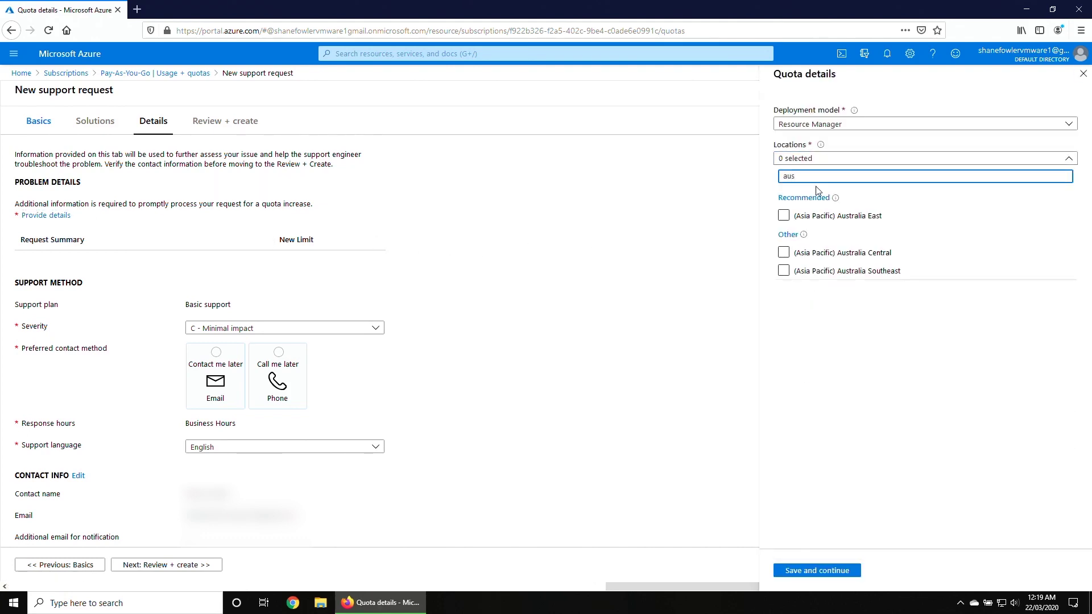
pyautogui.click(784, 215)
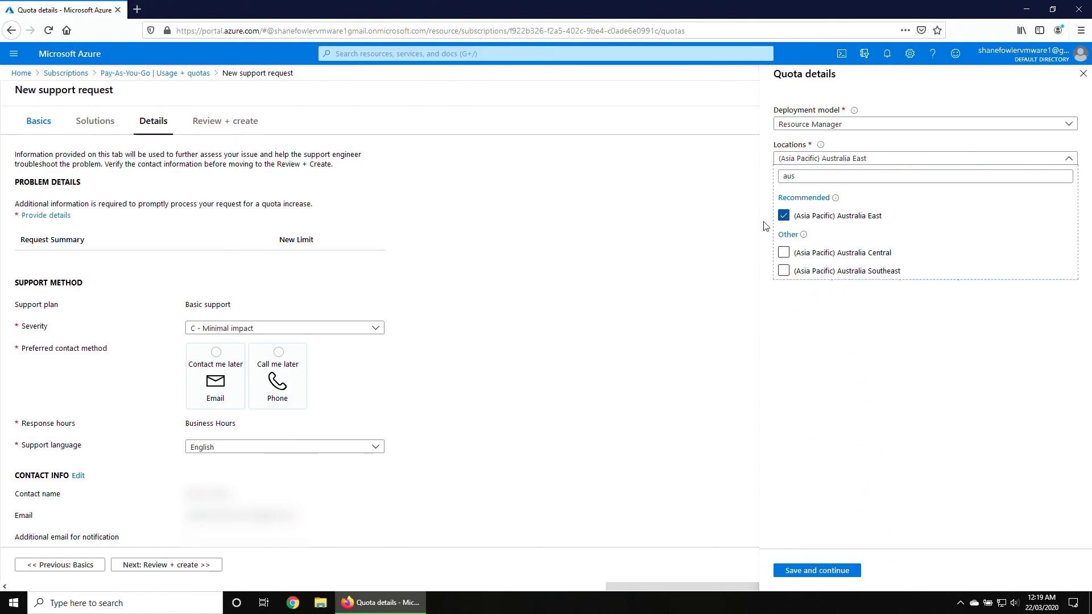
pyautogui.click(793, 302)
# Add Av2, Dv2, Dv3 and F Series to the request to show their vCPU limits.
pyautogui.click(812, 244)
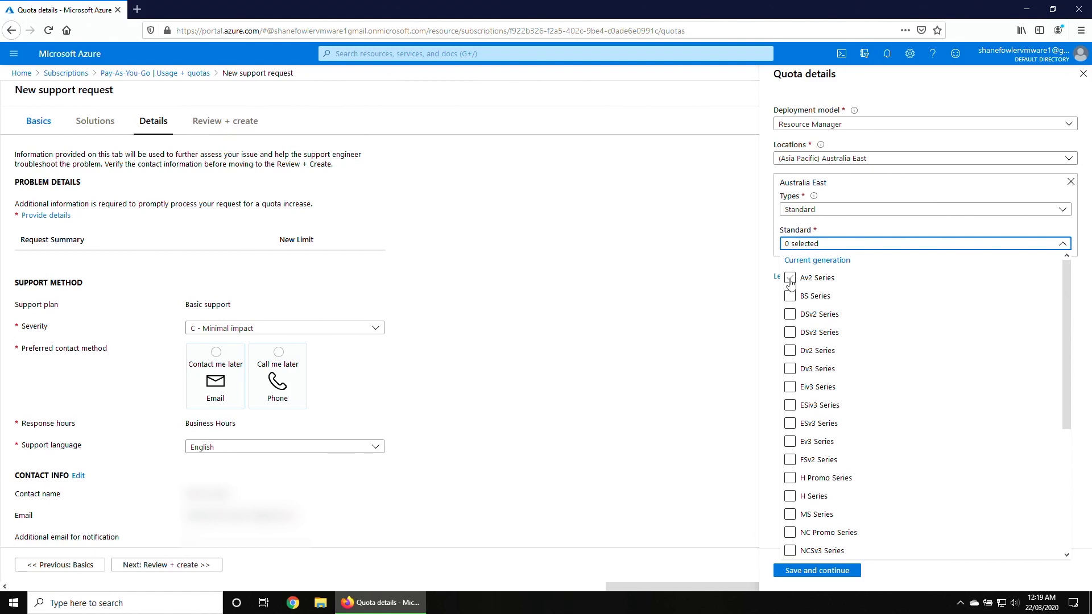
pyautogui.click(790, 278)
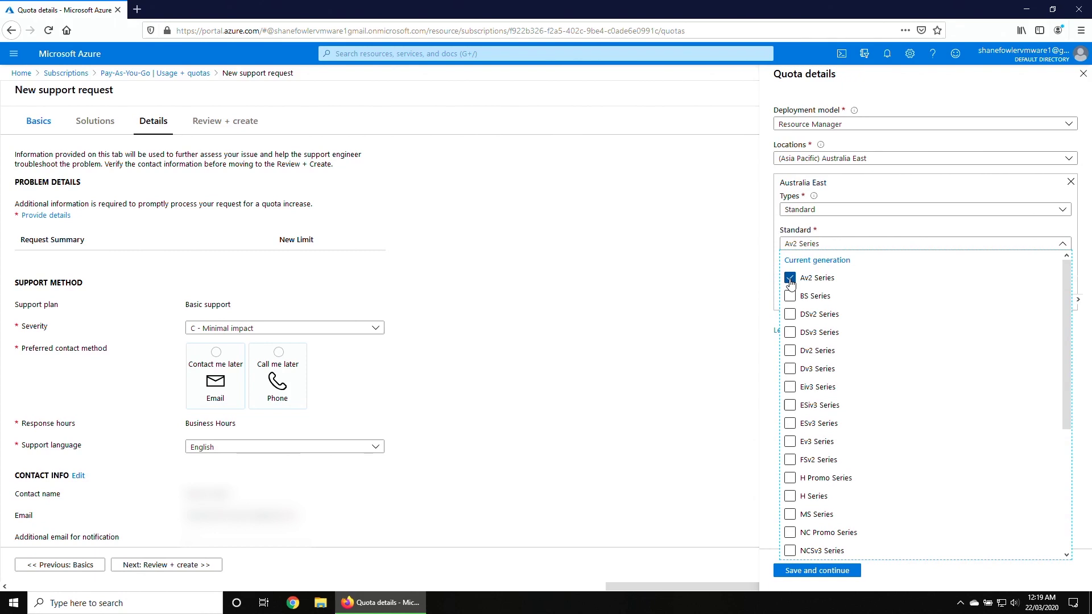
pyautogui.click(791, 352)
pyautogui.click(792, 371)
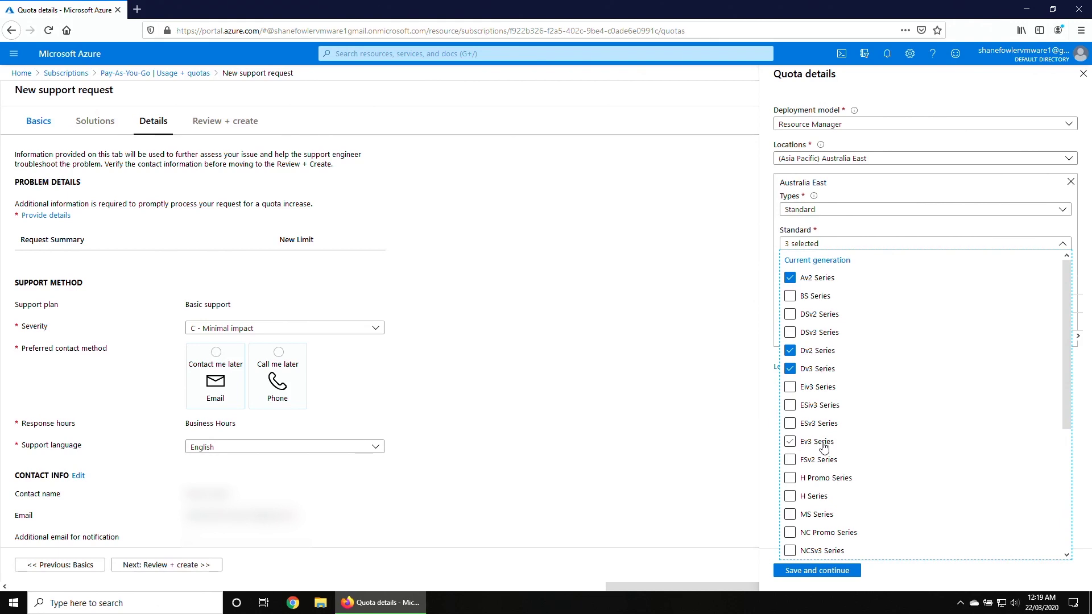
pyautogui.scroll(-1, 824, 447)
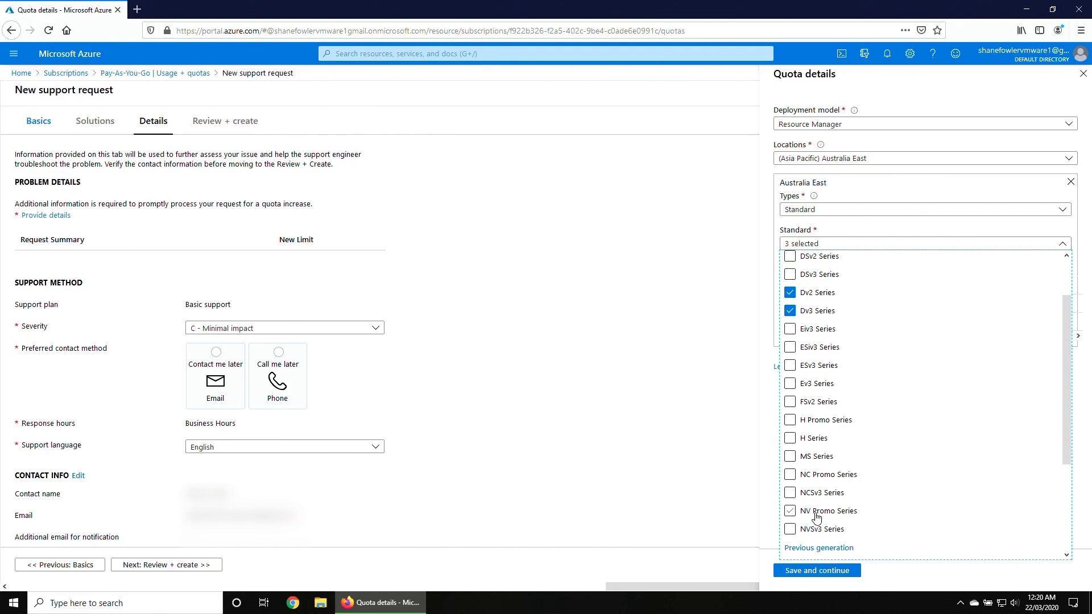
pyautogui.scroll(-2, 817, 518)
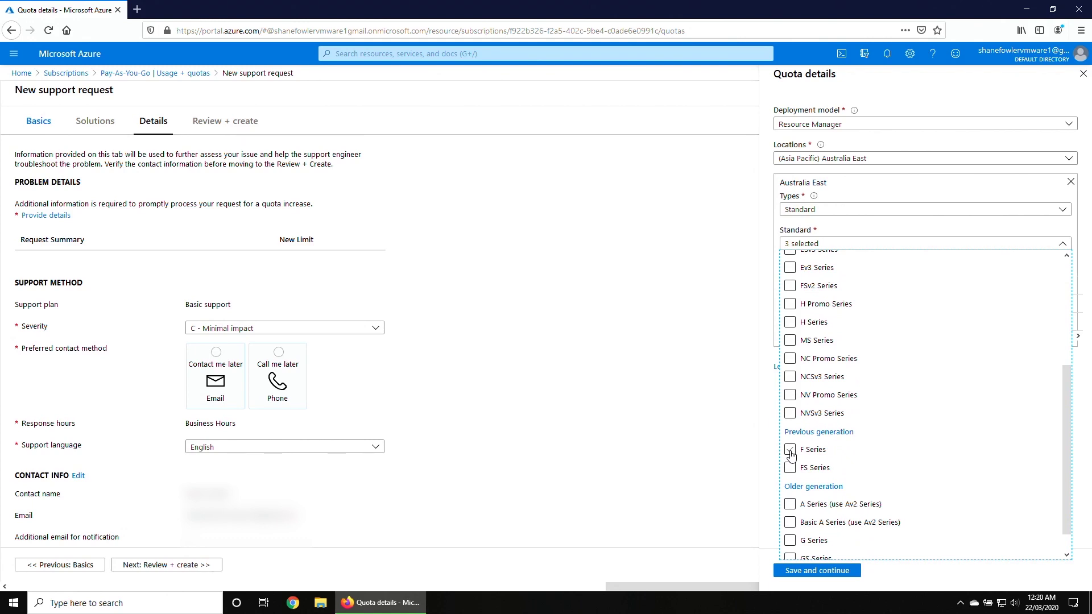
pyautogui.click(790, 450)
pyautogui.click(772, 455)
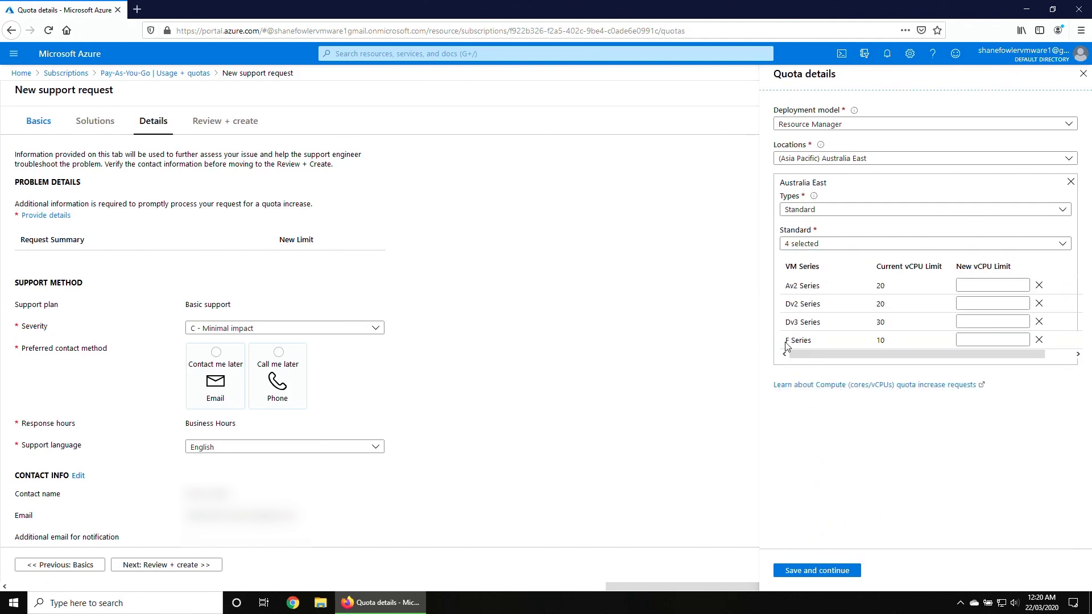
# Remove F Series and Dv2 Series rows from the quota request.
pyautogui.click(1039, 342)
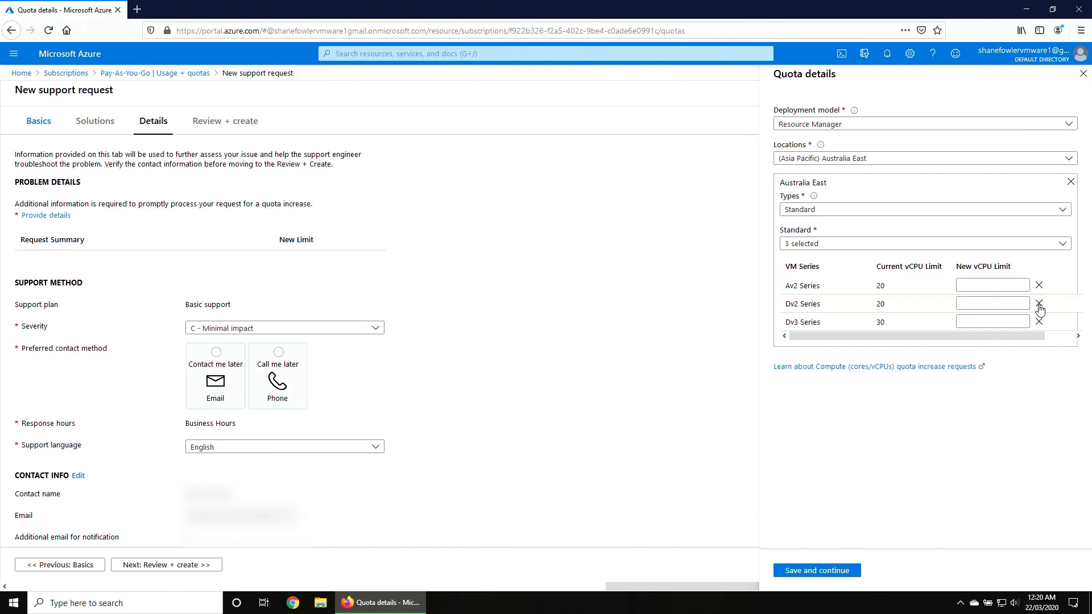
pyautogui.click(1039, 306)
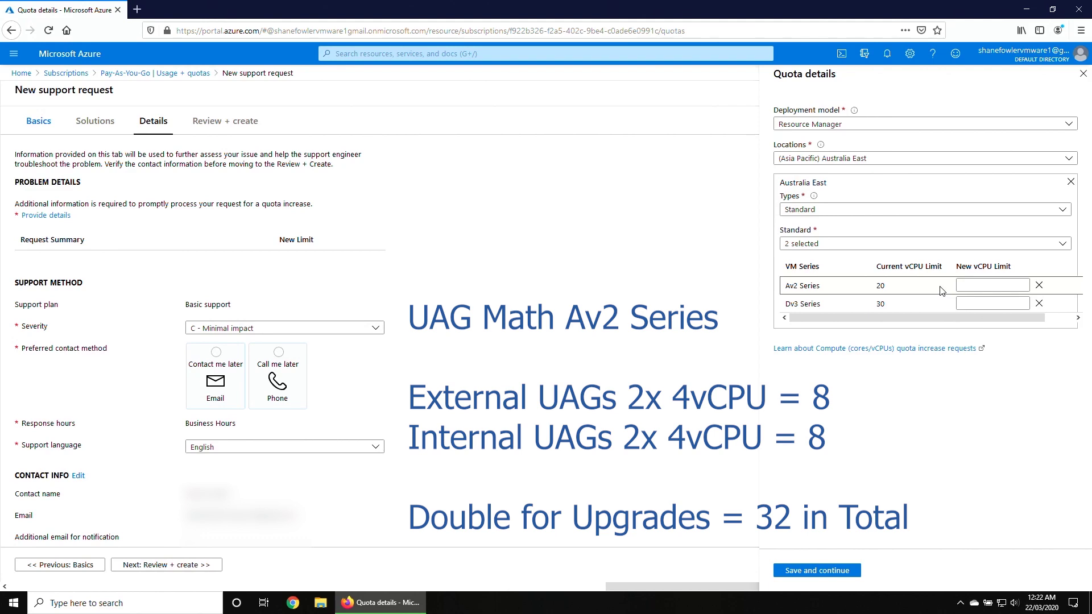
# Enter new vCPU limits of 32 for Av2 and 60 for Dv3, then save.
pyautogui.click(974, 286)
pyautogui.write('32')
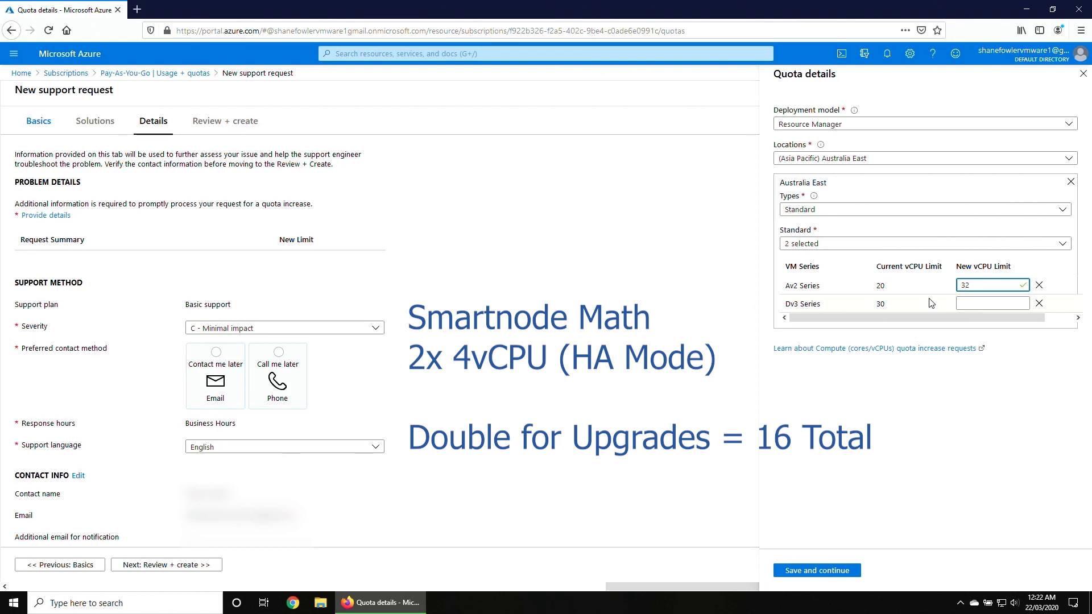
pyautogui.click(966, 305)
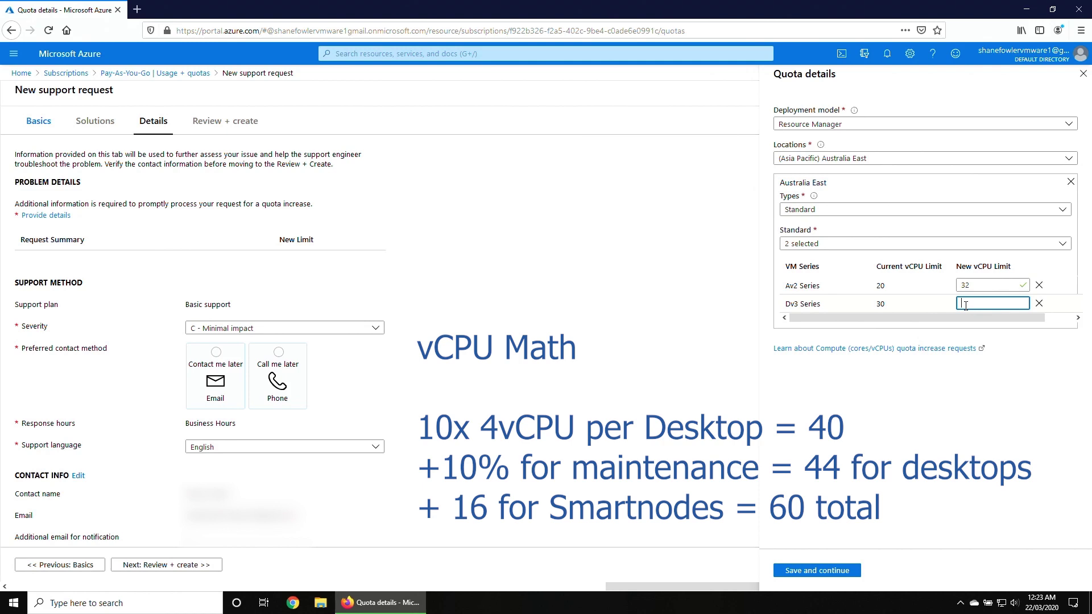
pyautogui.write('60')
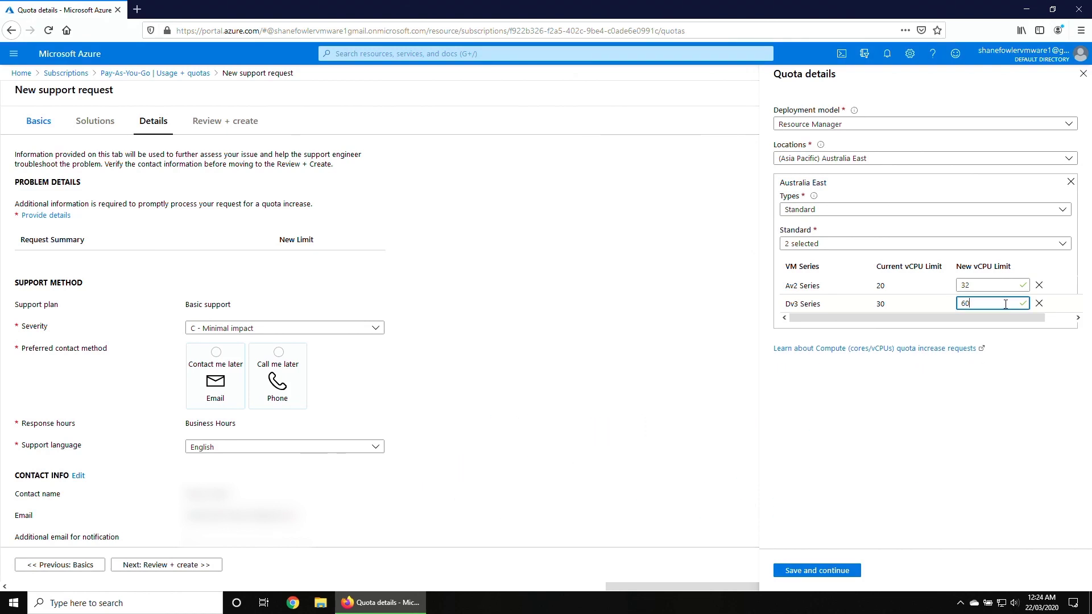
pyautogui.click(845, 572)
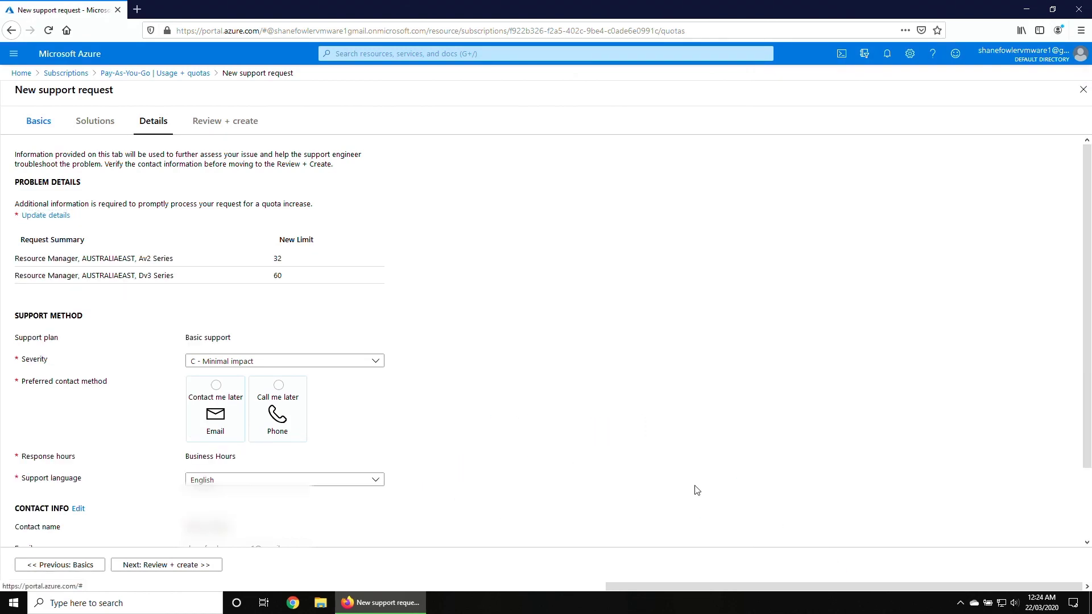
# Choose Email as contact method, review, and create the support request.
pyautogui.click(218, 390)
pyautogui.click(161, 565)
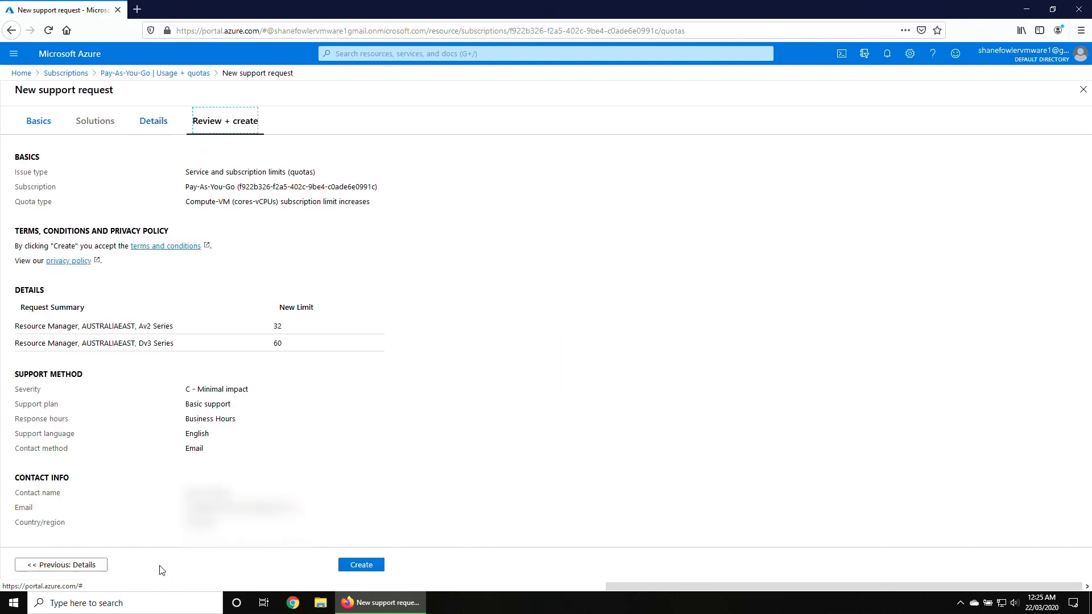
pyautogui.click(369, 565)
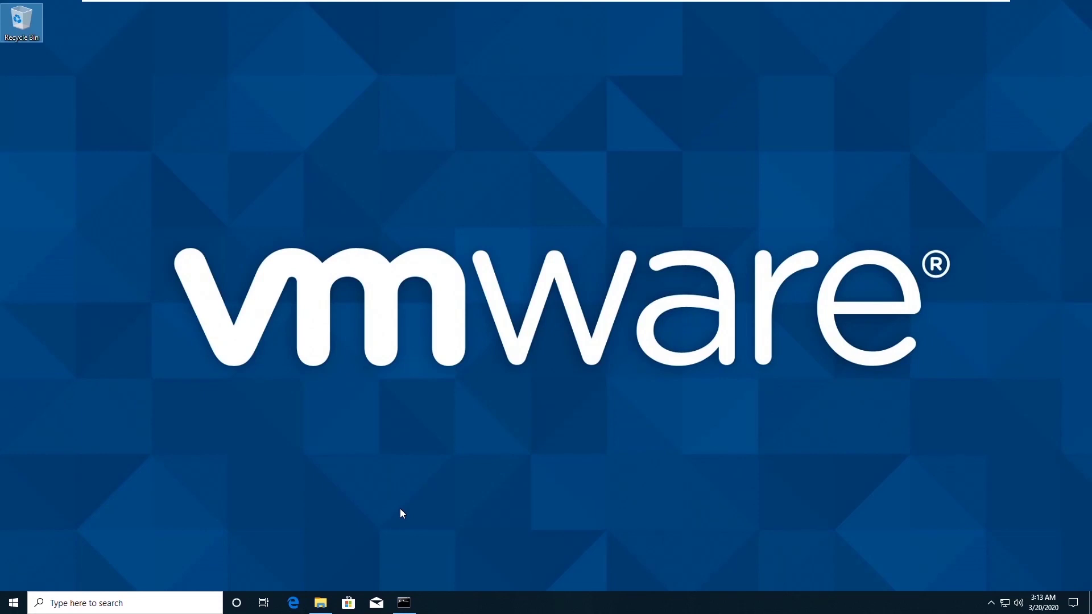
# Show C:\certs in File Explorer with the Command Prompt in front.
pyautogui.click(320, 603)
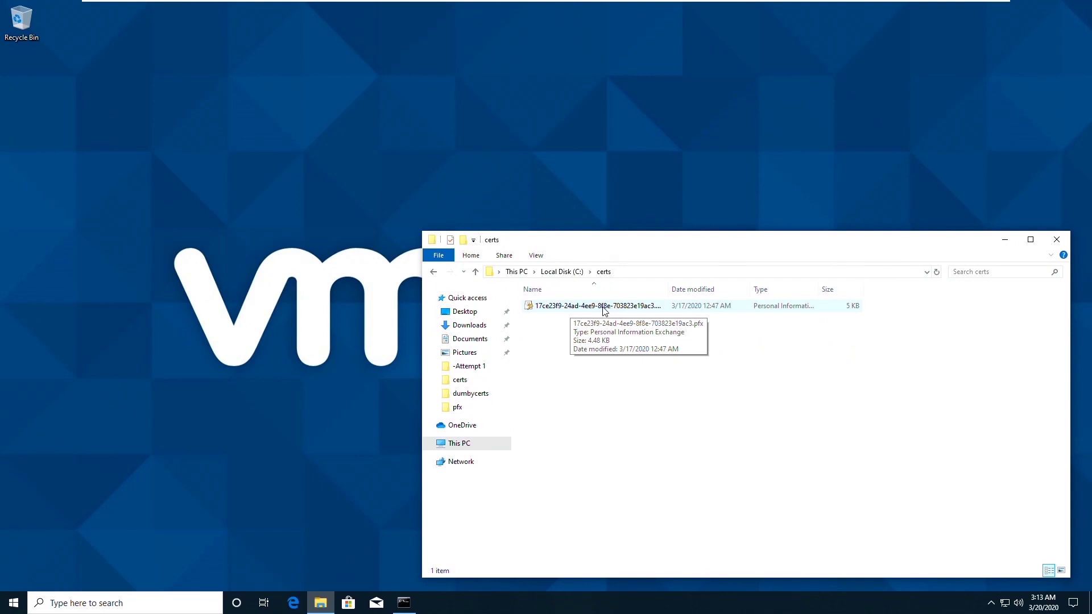
pyautogui.click(404, 603)
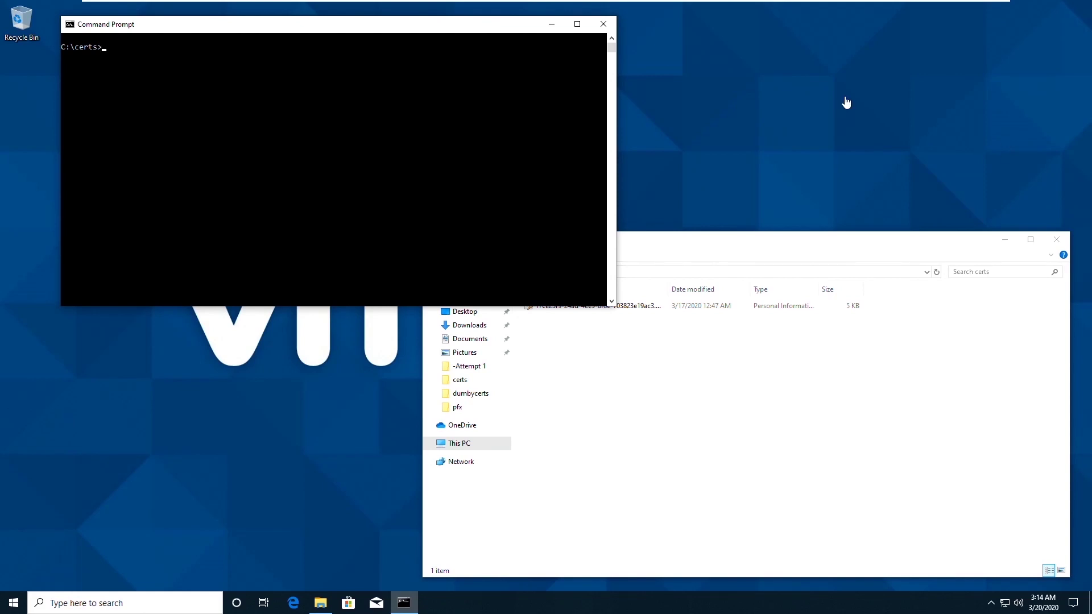
# Export the .pfx certificate to vdijedi.crt via openssl pkcs12 -nokeys -clcerts, then run cls.
pyautogui.rightClick(140, 58)
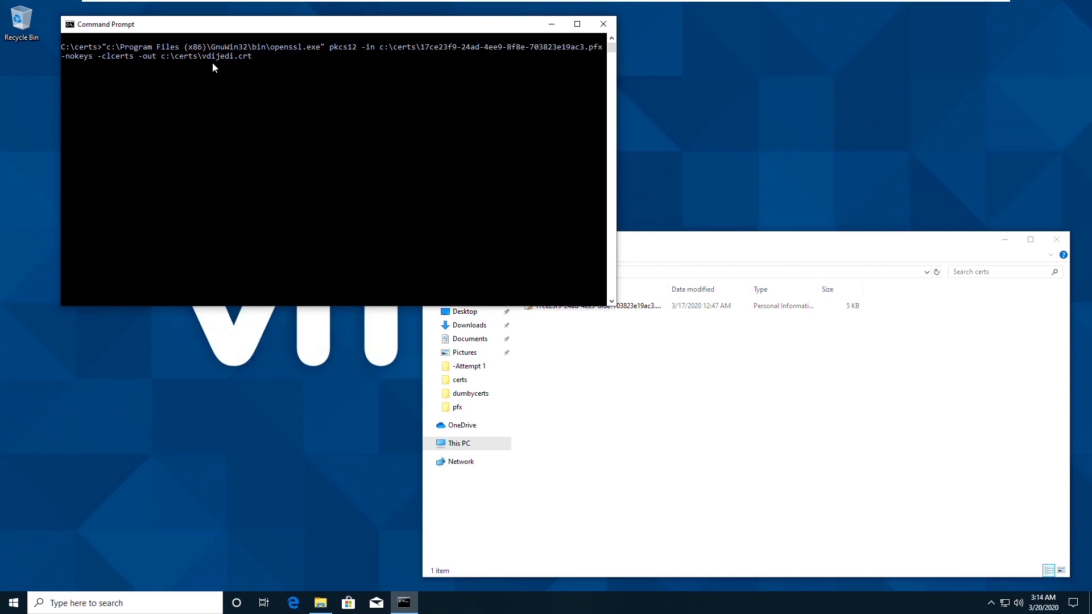
pyautogui.press('Return')
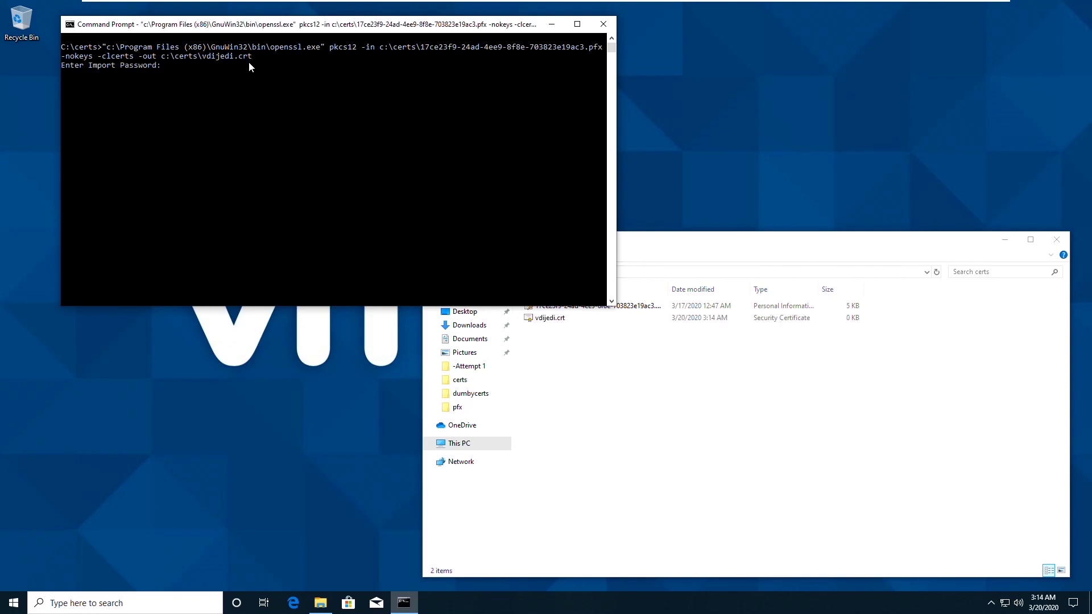
pyautogui.press('Return')
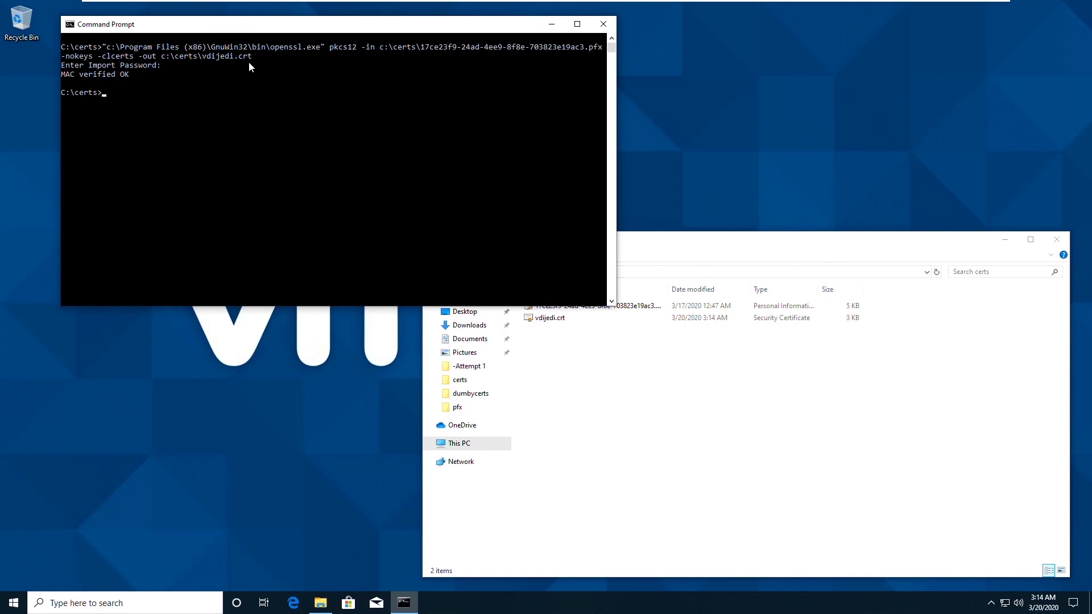
pyautogui.write('cls')
pyautogui.press('Return')
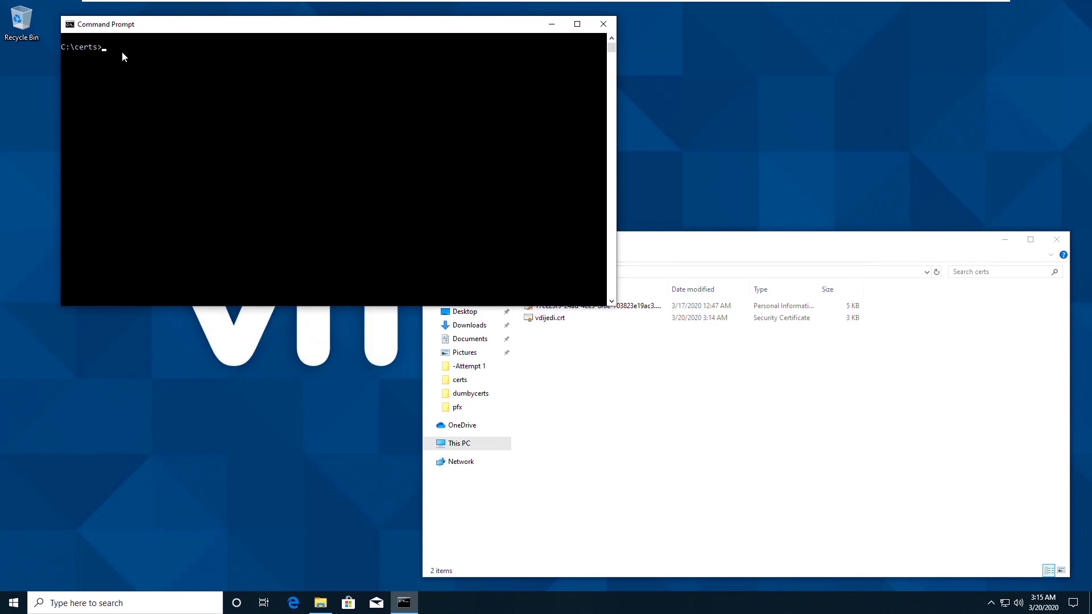
# Export the unencrypted private key to vdijedi.key via openssl pkcs12 -nodes -nocerts.
pyautogui.rightClick(123, 52)
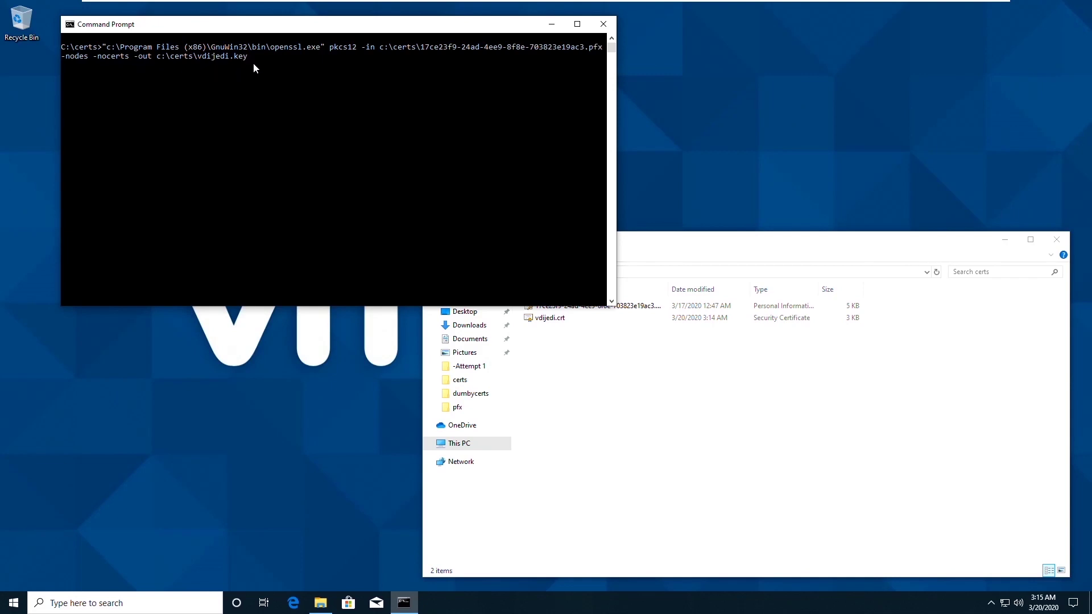
pyautogui.press('Return')
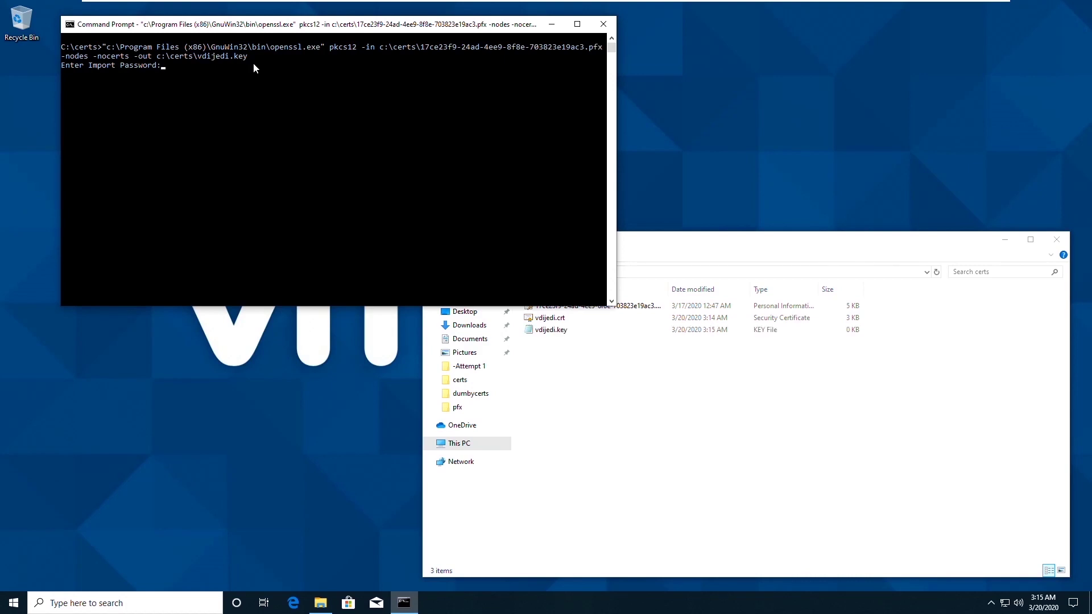
pyautogui.press('Return')
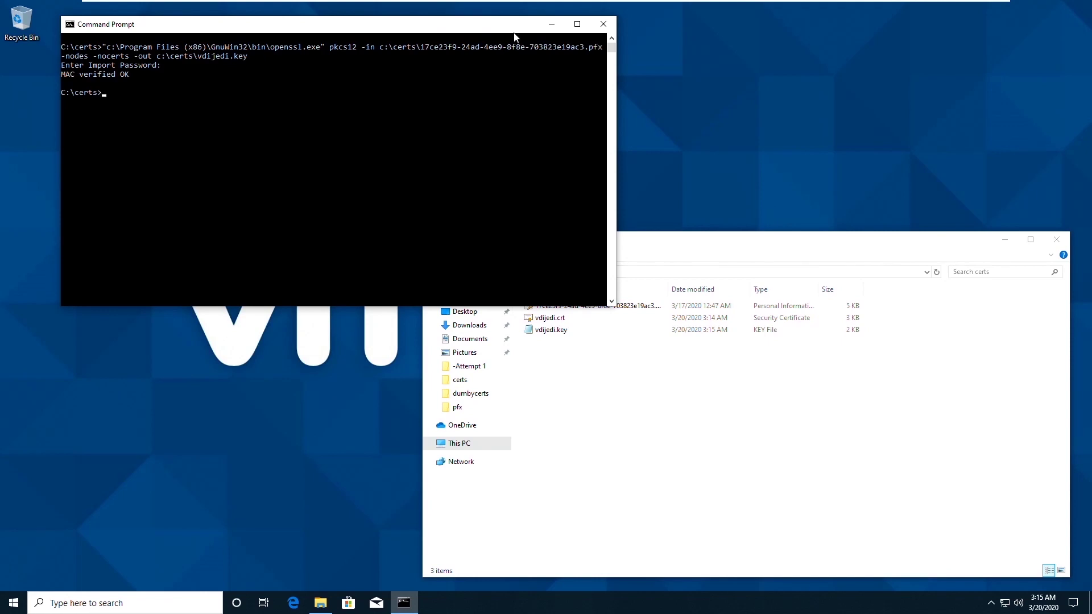
pyautogui.click(552, 25)
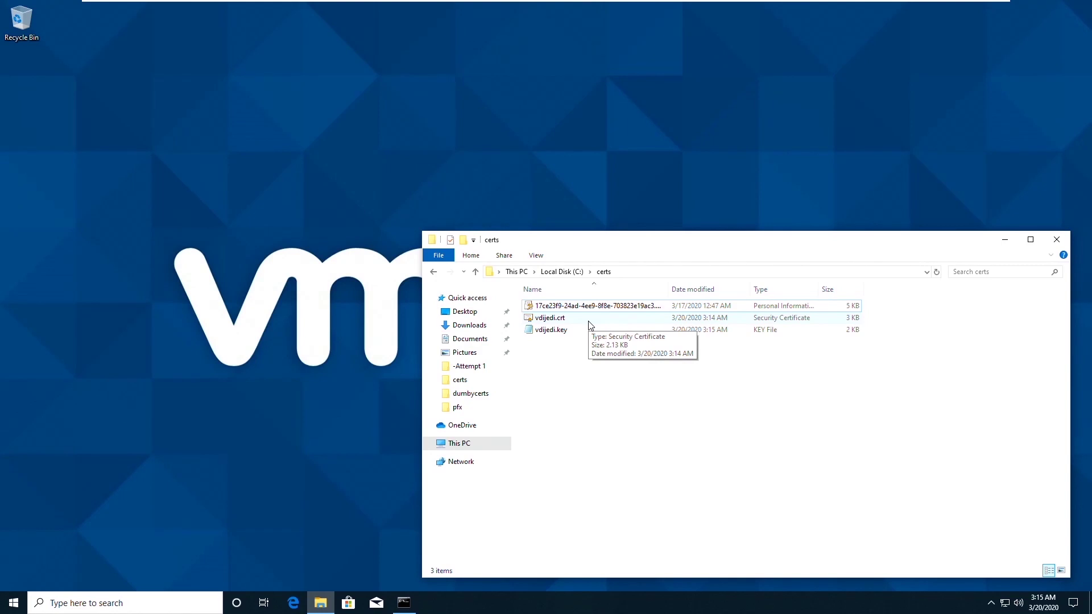
# Open vdijedi.crt and view the Let's Encrypt Authority X3 intermediate certificate's details.
pyautogui.click(589, 322)
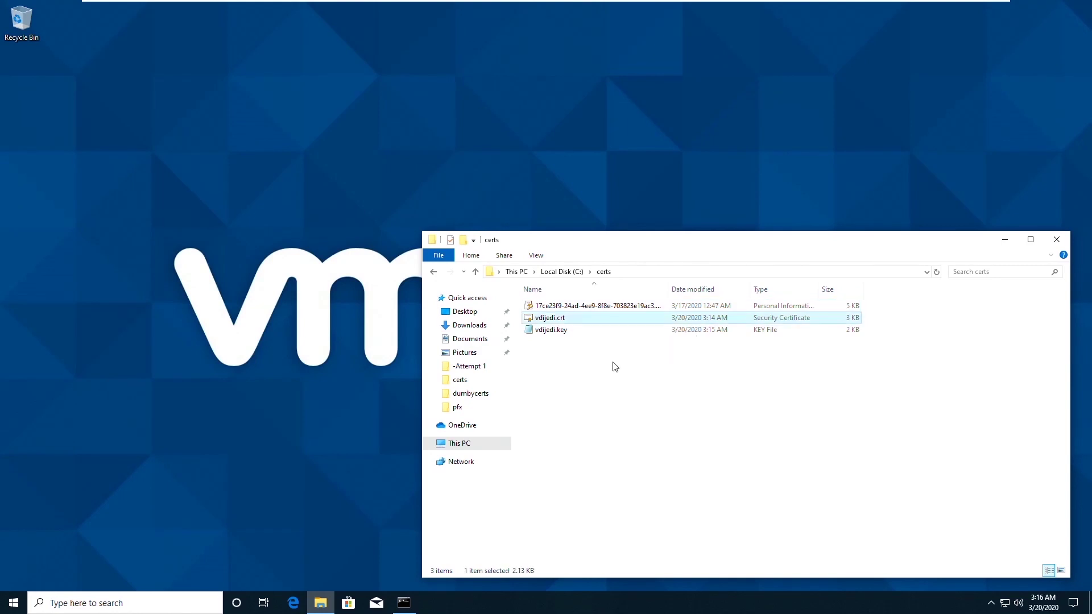
pyautogui.doubleClick(544, 323)
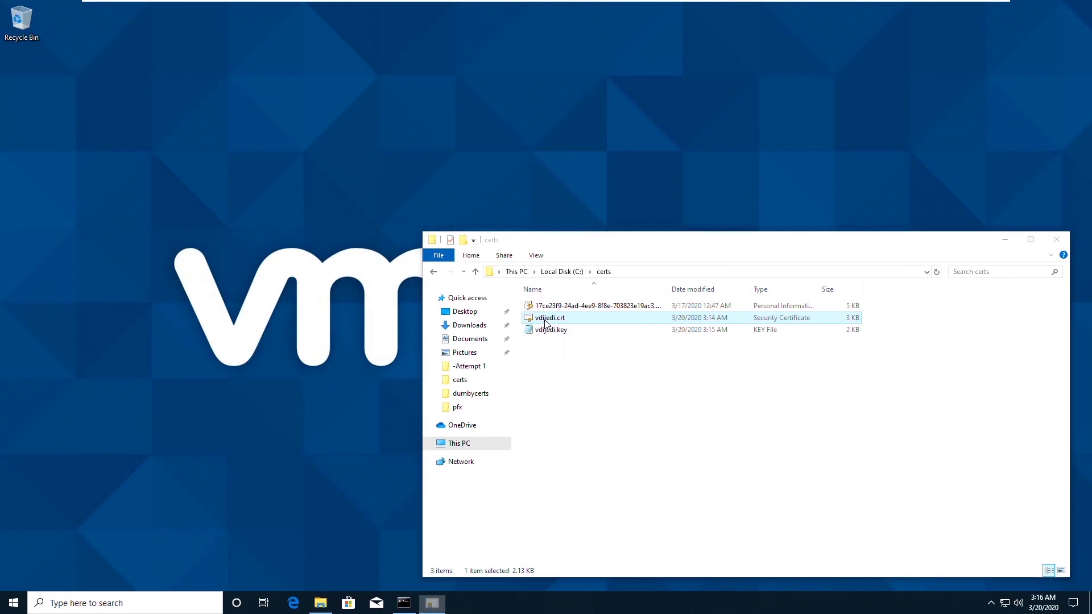
pyautogui.click(97, 37)
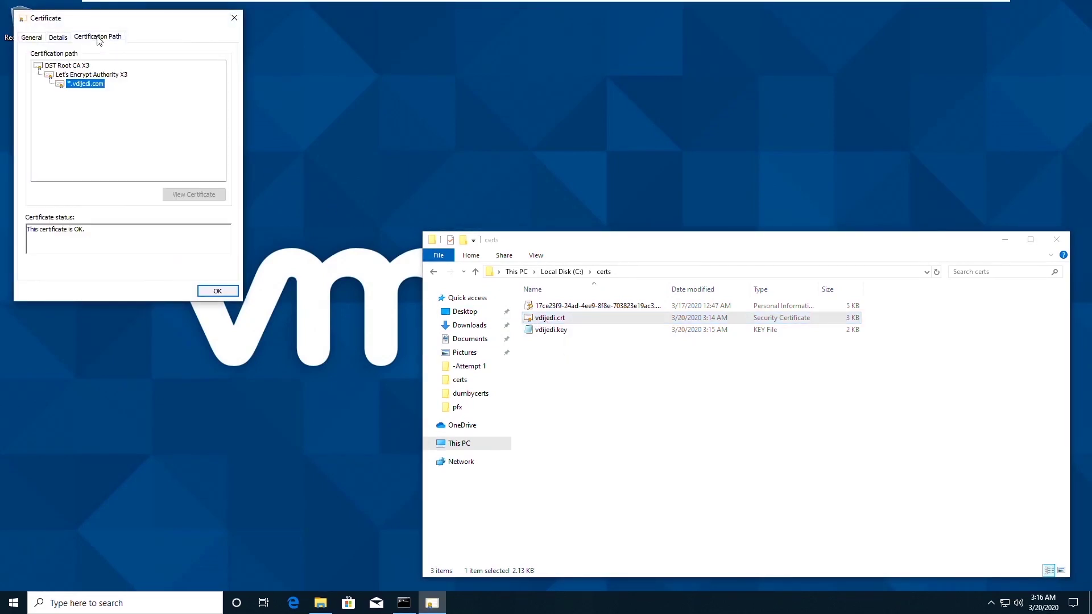
pyautogui.click(91, 74)
pyautogui.click(75, 65)
pyautogui.click(80, 76)
pyautogui.click(192, 195)
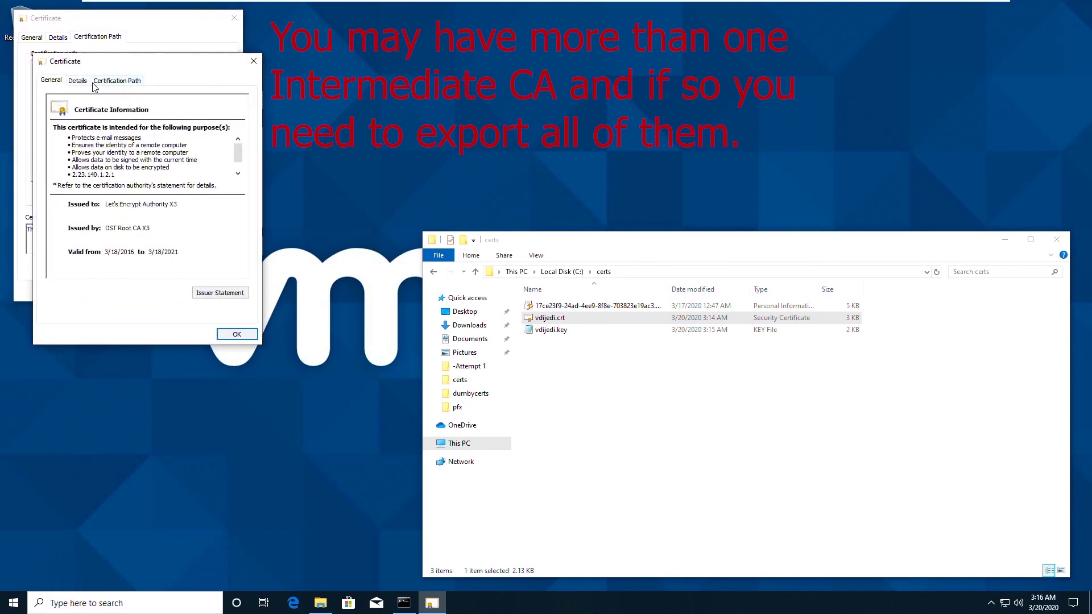
pyautogui.click(82, 83)
# Export the intermediate as Base-64 encoded X.509 to C:\certs named vdijedica1.
pyautogui.click(221, 293)
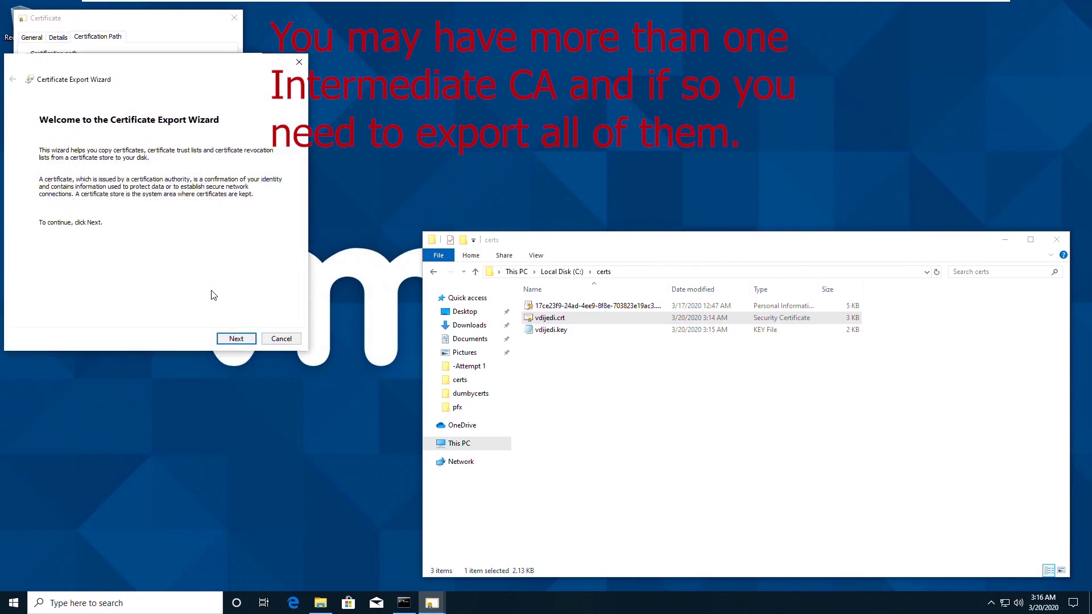
pyautogui.click(250, 340)
pyautogui.click(58, 185)
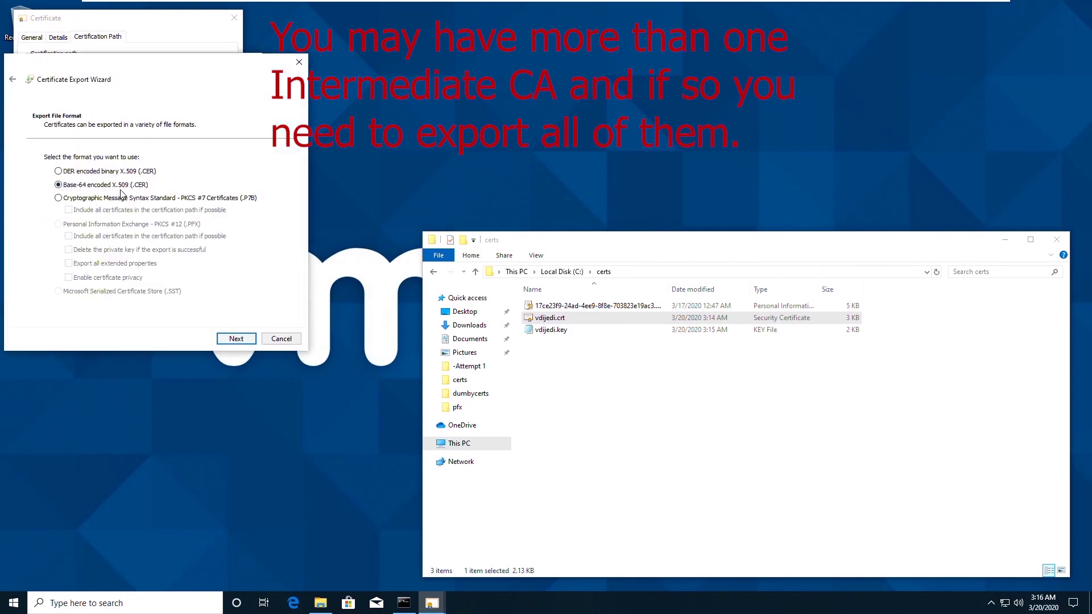
pyautogui.click(236, 339)
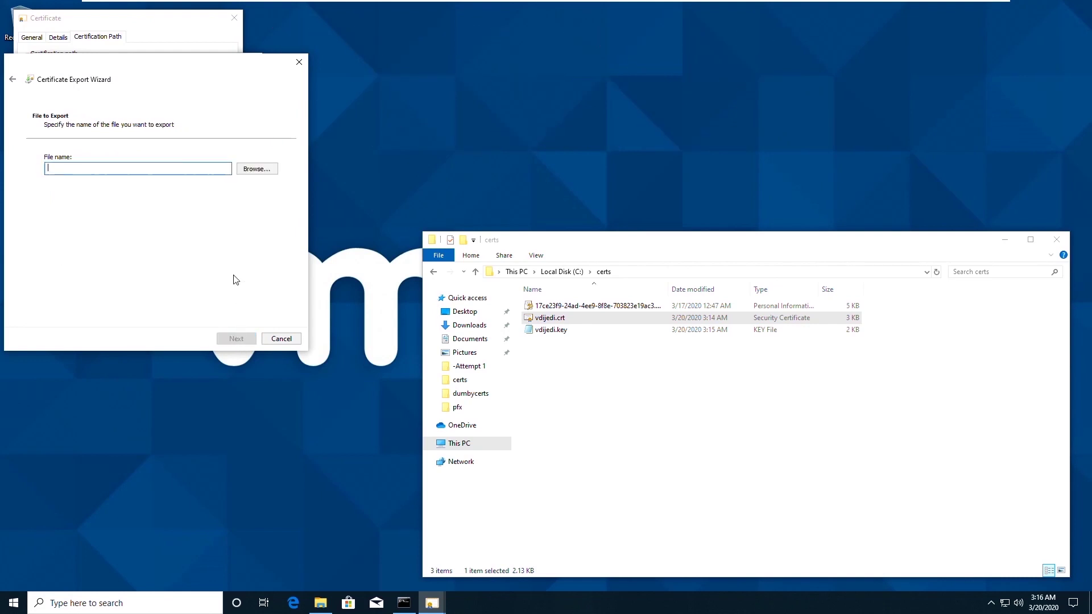
pyautogui.click(257, 169)
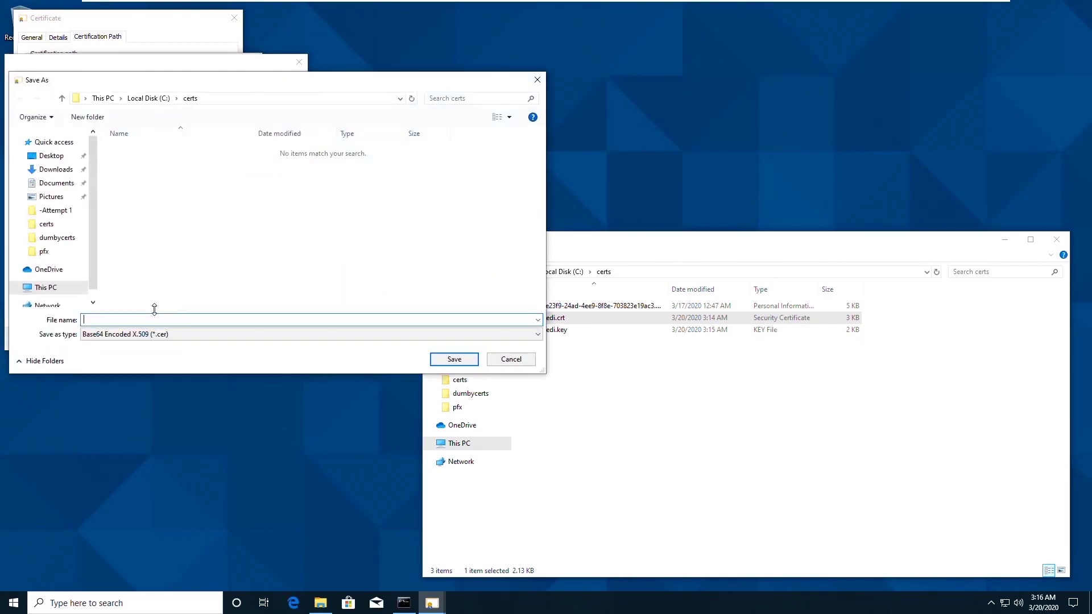
pyautogui.click(154, 336)
pyautogui.click(122, 344)
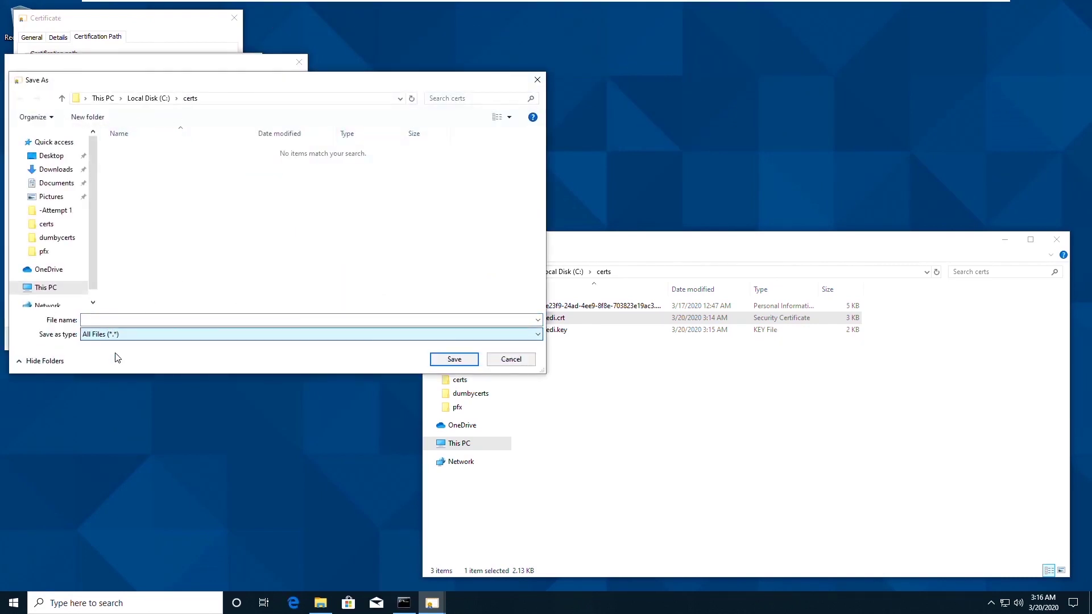
pyautogui.click(118, 321)
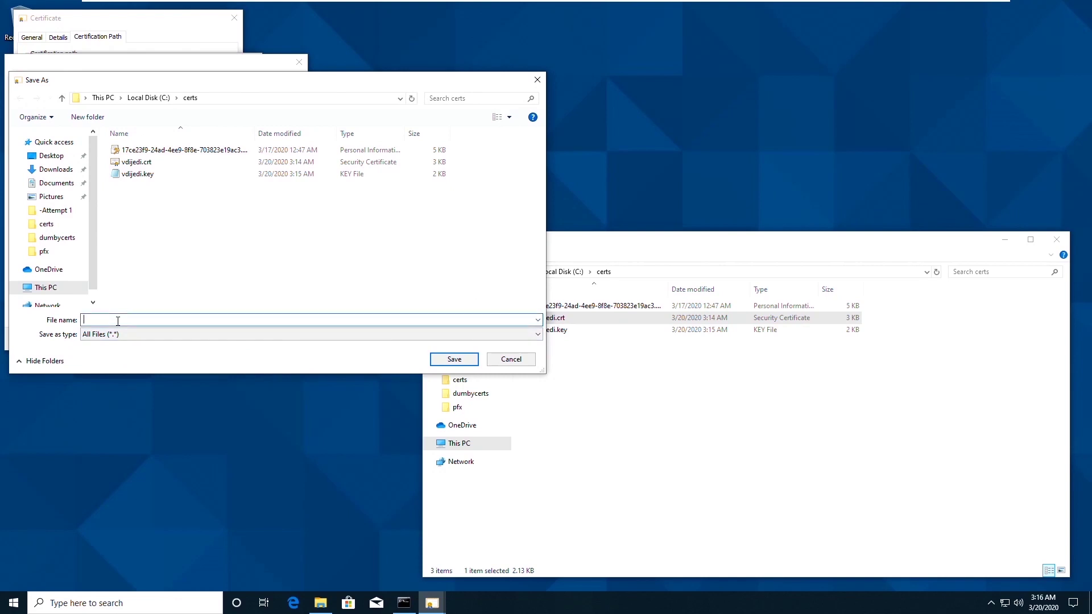
pyautogui.write('vdijedica1')
pyautogui.press('Return')
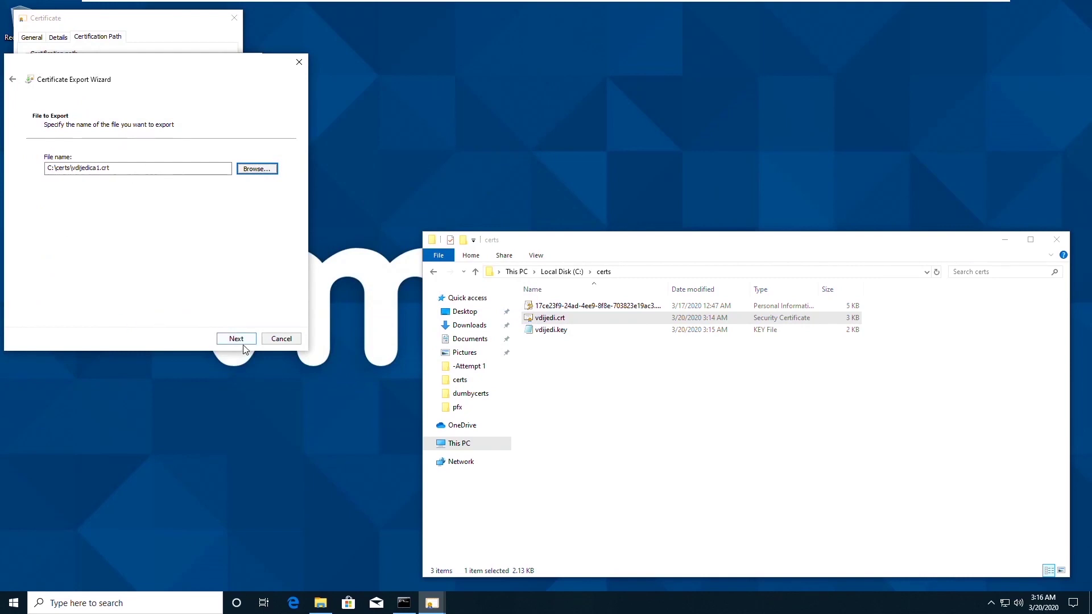
# Finish the export wizard and close the intermediate certificate window.
pyautogui.click(242, 341)
pyautogui.click(236, 339)
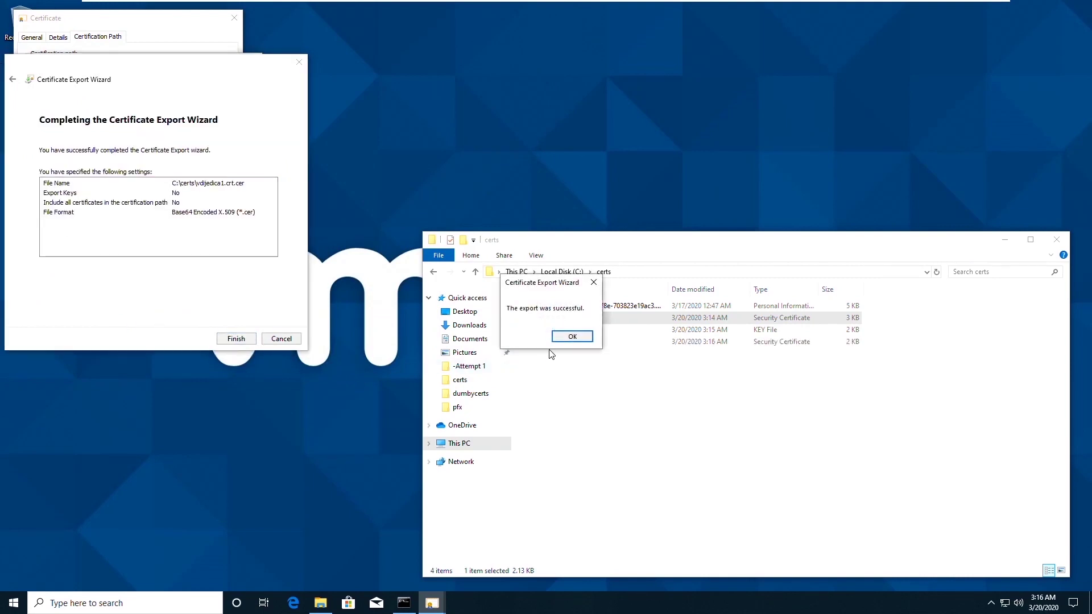
pyautogui.click(569, 336)
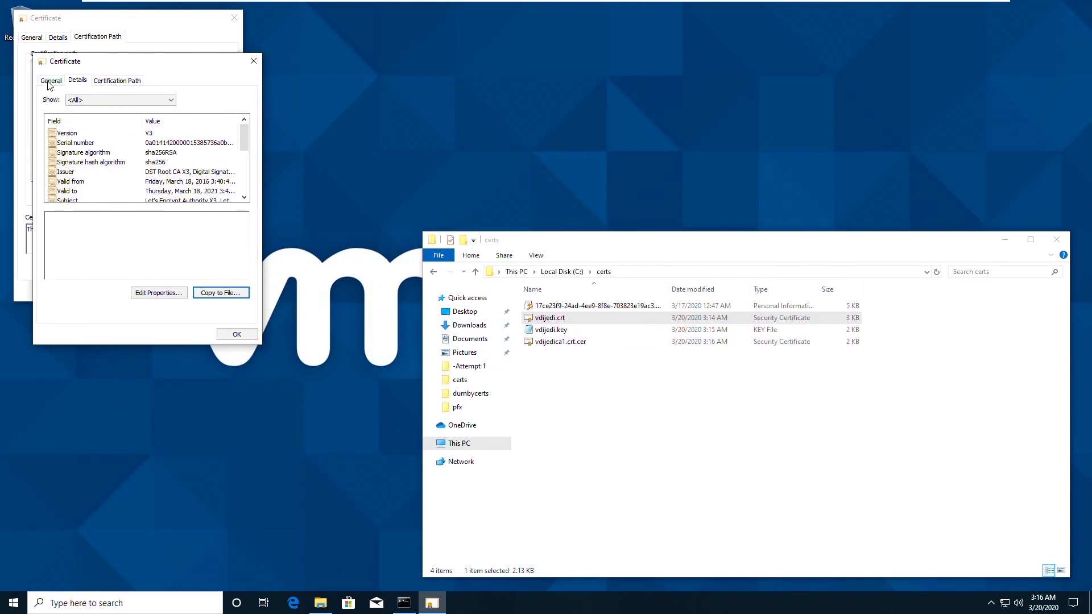
pyautogui.click(233, 335)
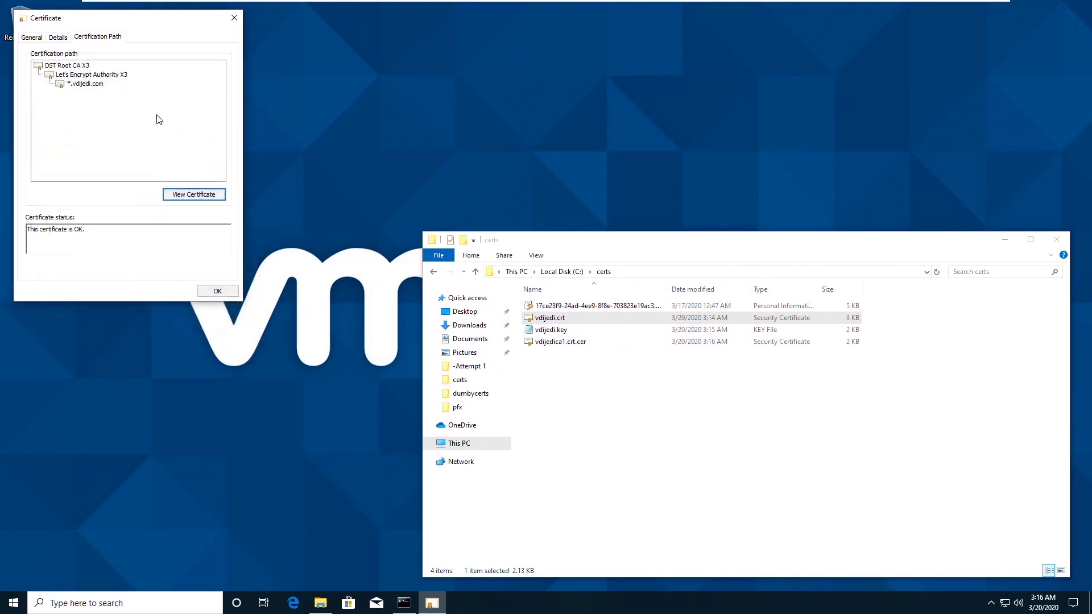
# Start exporting the DST Root CA X3 certificate to a file in Base-64 encoded format.
pyautogui.click(73, 67)
pyautogui.click(211, 195)
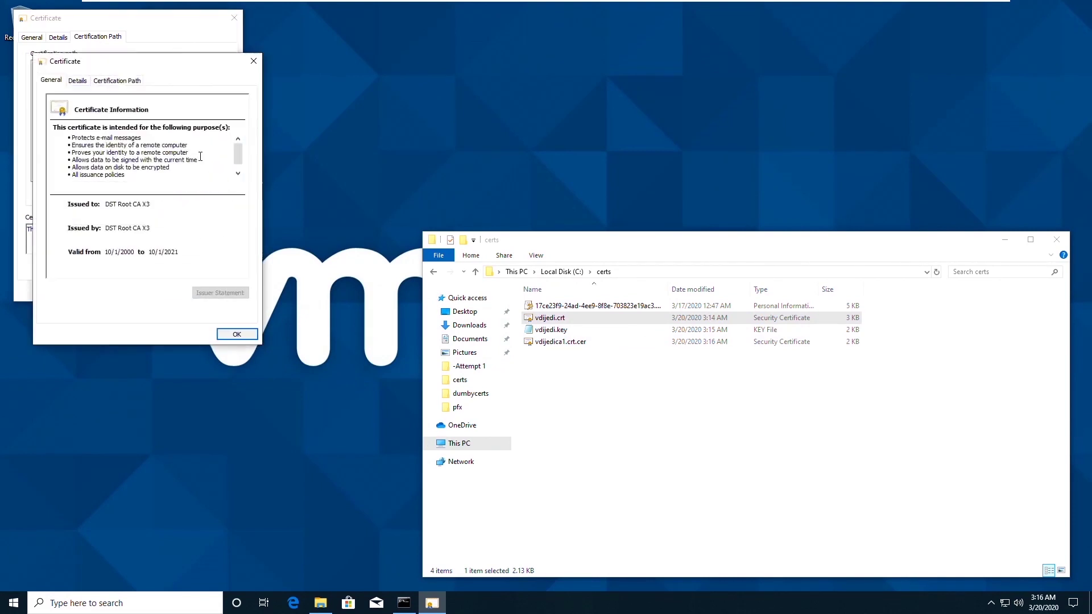
pyautogui.click(77, 81)
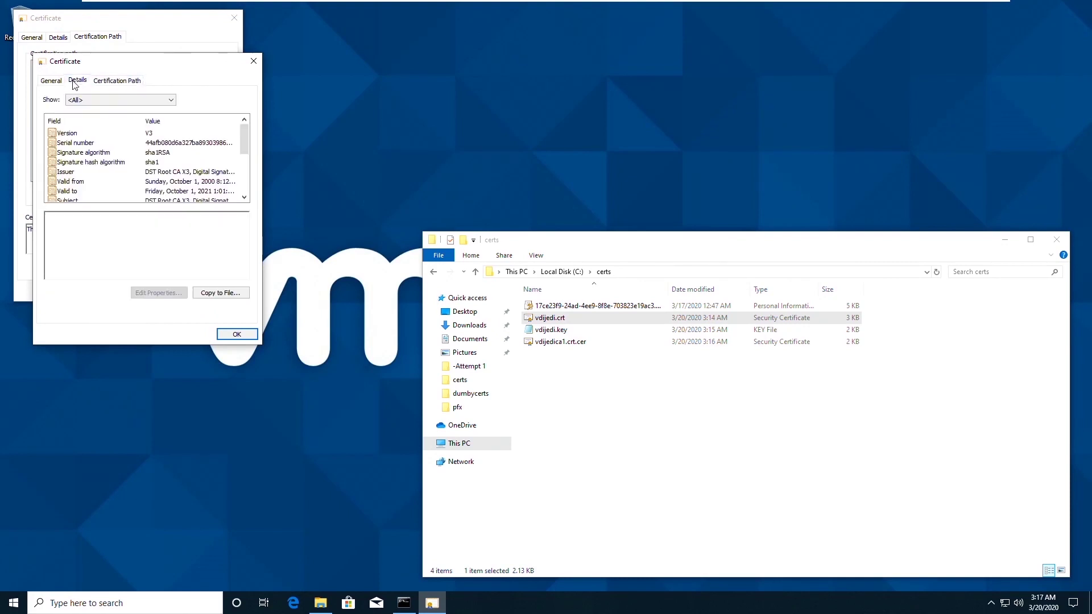
pyautogui.click(211, 294)
pyautogui.click(236, 338)
pyautogui.click(125, 185)
pyautogui.click(235, 339)
# Set the export destination to C:\certs with the file name vdijedirootca.crt.cer.
pyautogui.click(247, 170)
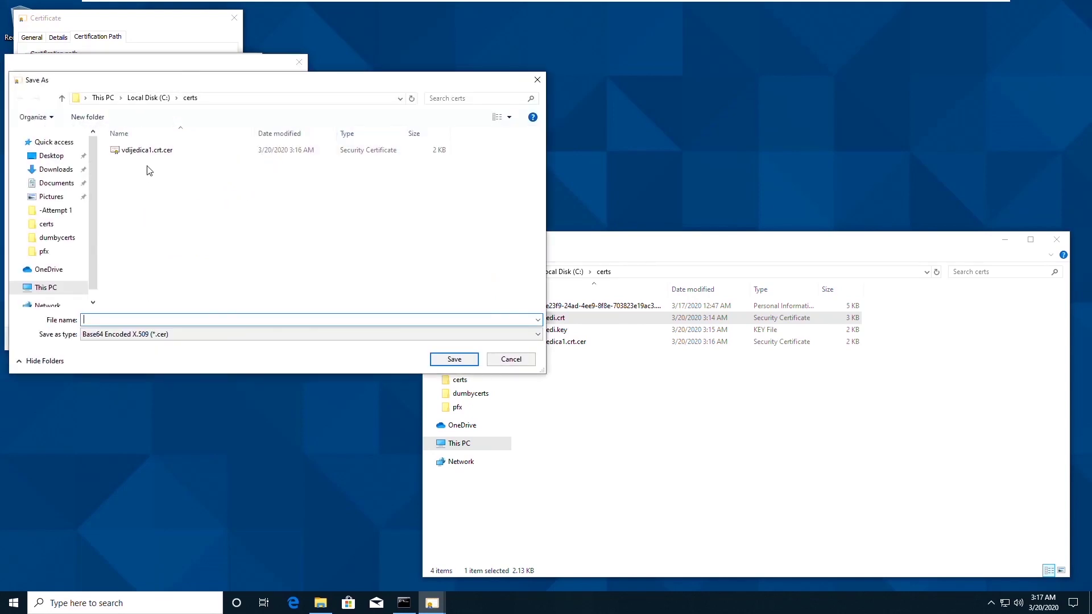
pyautogui.click(147, 150)
pyautogui.click(158, 336)
pyautogui.click(125, 348)
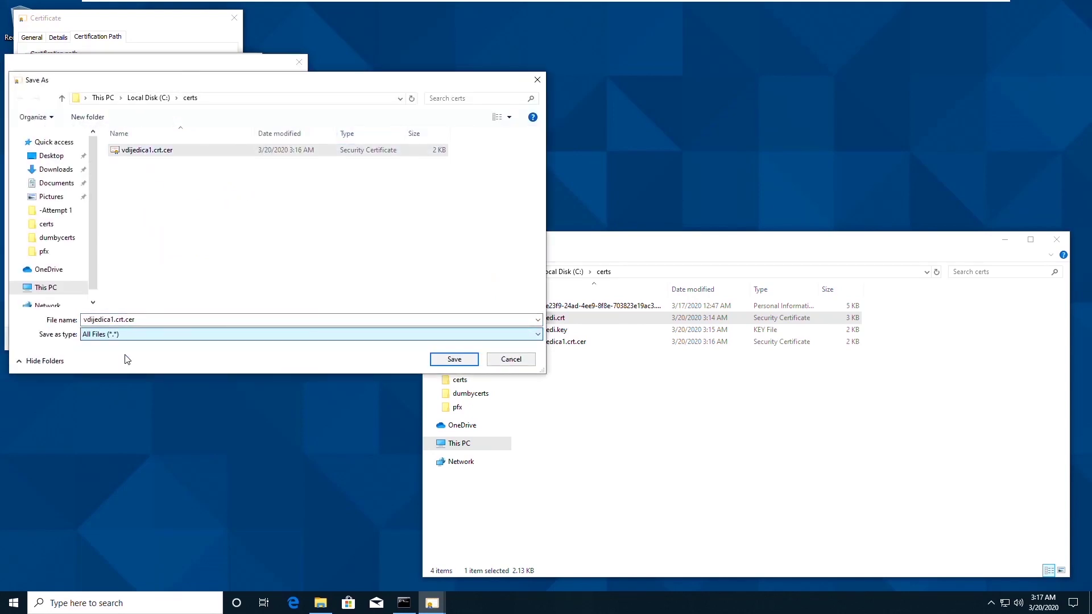
pyautogui.click(147, 320)
pyautogui.moveTo(135, 321); pyautogui.dragTo(106, 325)
pyautogui.write('ro')
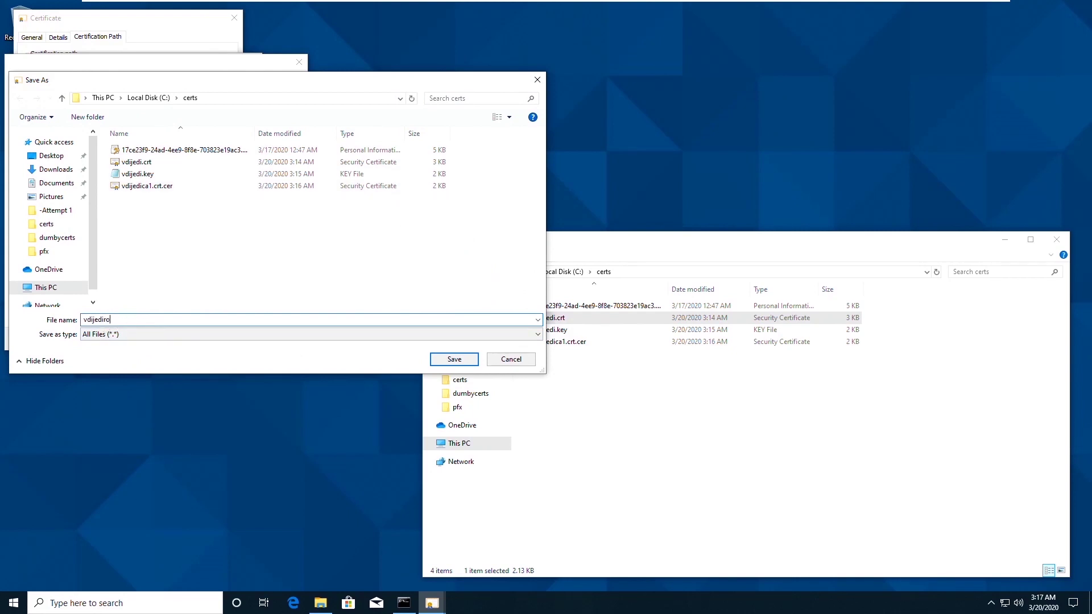
pyautogui.write('otca.crt.cer')
pyautogui.press('Return')
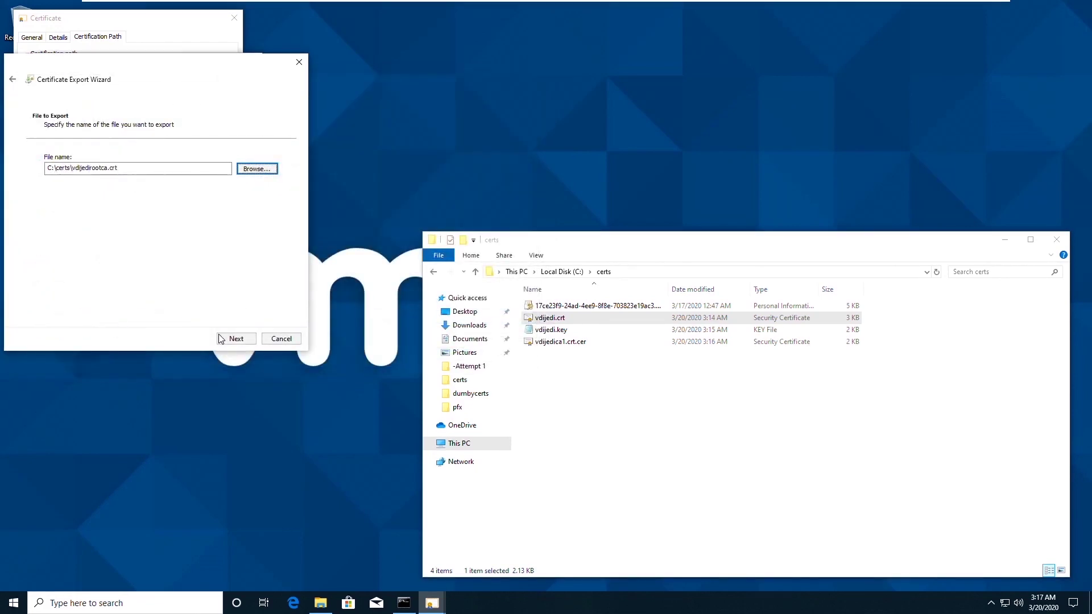
# Complete the root certificate export and close all certificate windows.
pyautogui.click(235, 338)
pyautogui.click(237, 339)
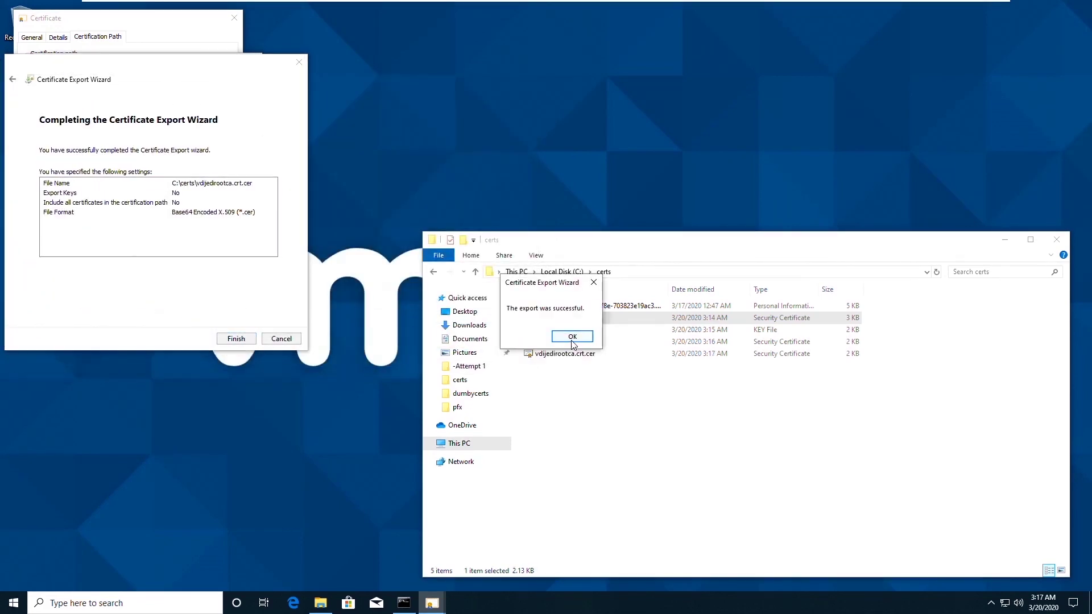
pyautogui.click(569, 336)
pyautogui.click(235, 334)
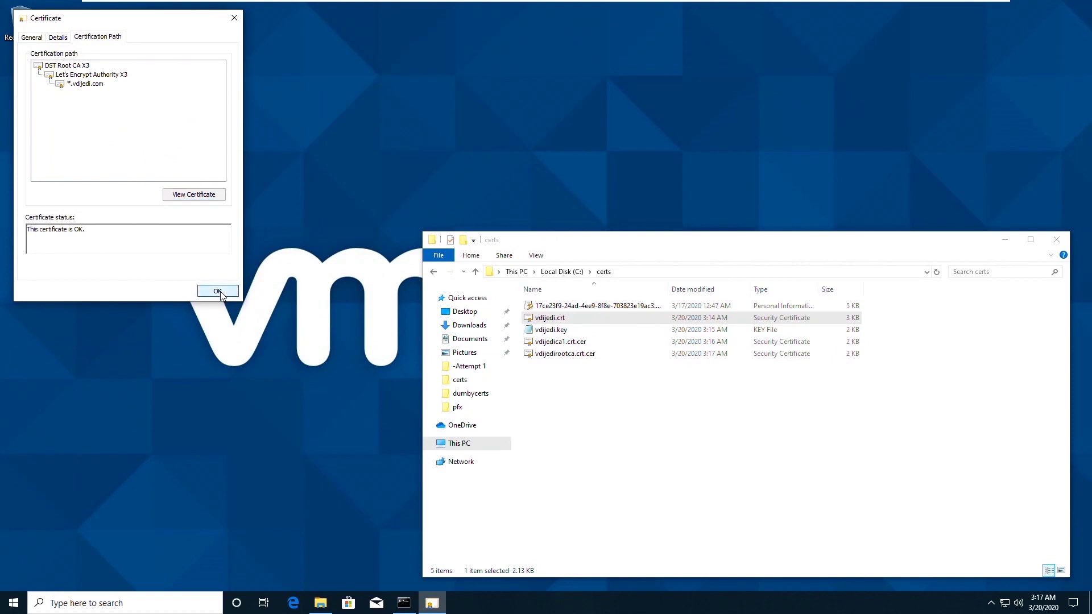
pyautogui.click(217, 290)
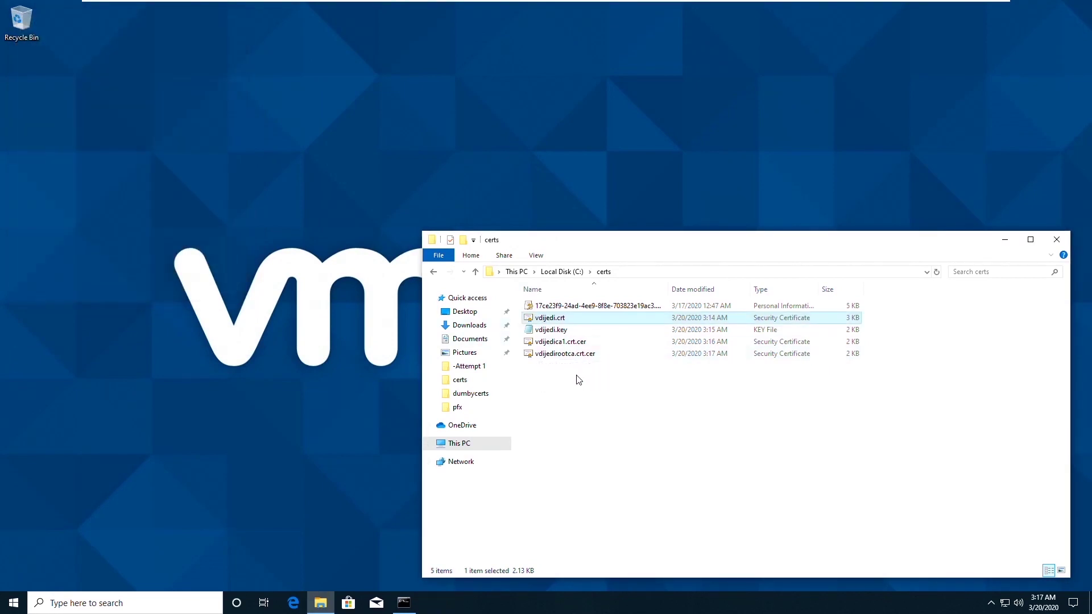
# Rename vdijedica1.crt.cer to vdijedica1.crt, accepting the extension change.
pyautogui.click(588, 341)
pyautogui.press('F2')
pyautogui.click(590, 341)
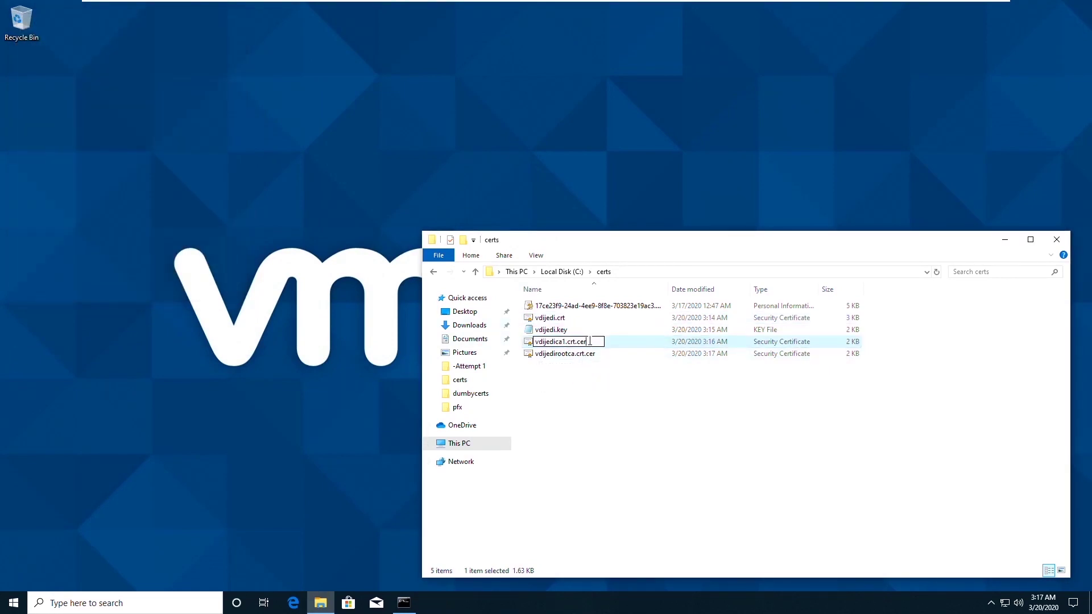
pyautogui.press('BackSpace')
pyautogui.press('BackSpace')
pyautogui.press('BackSpace')
pyautogui.press('Return')
pyautogui.press('Return')
# Rename vdijedirootca.crt.cer to vdijedirootca.crt, confirming the extension change.
pyautogui.press('Down')
pyautogui.press('F2')
pyautogui.press('Right')
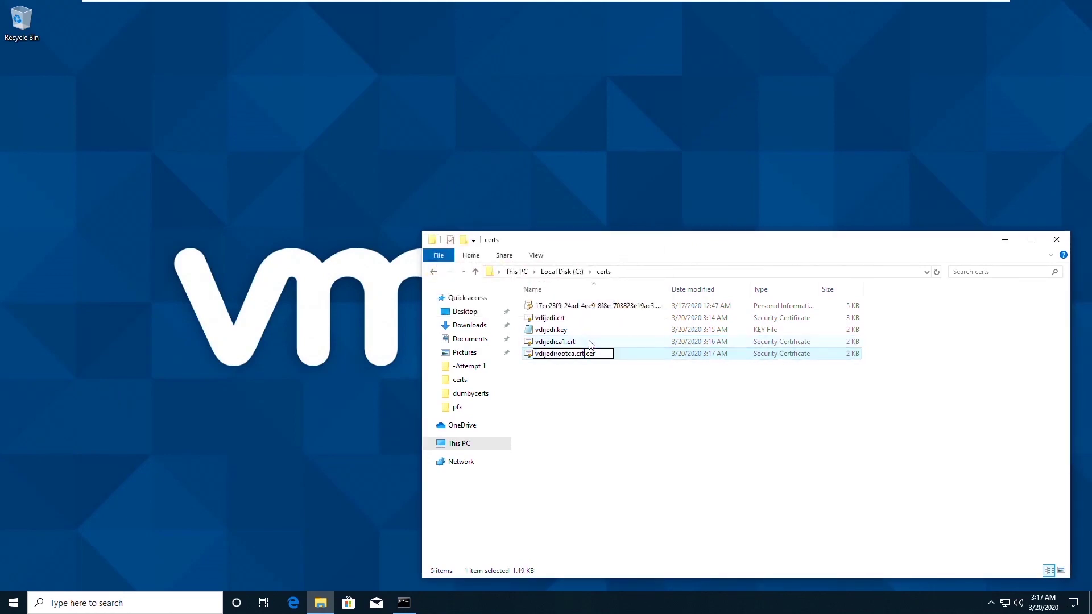
pyautogui.press('Delete')
pyautogui.press('Delete')
pyautogui.press('Delete')
pyautogui.press('Delete')
pyautogui.press('Return')
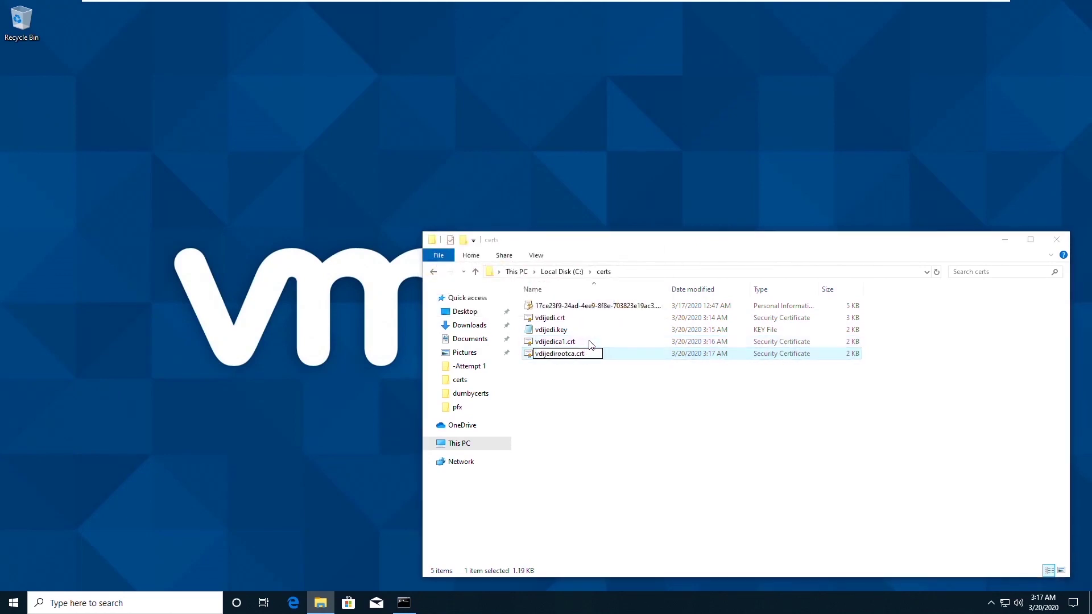
pyautogui.press('Return')
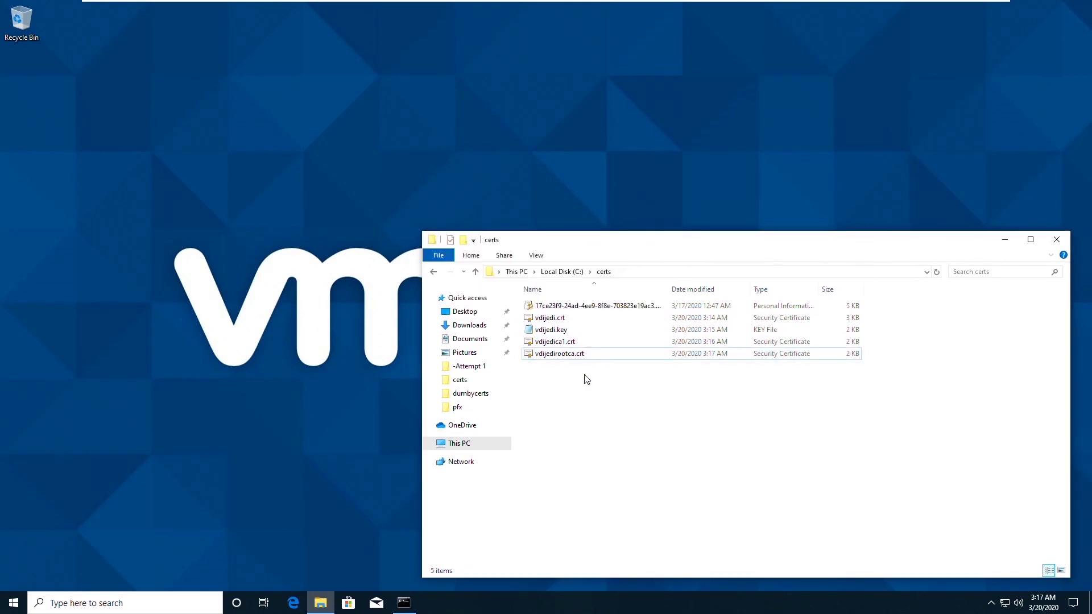
pyautogui.rightClick(570, 375)
# Create a new text document in C:\certs named vdijedi.pem, replacing the .txt extension.
pyautogui.moveTo(612, 512)
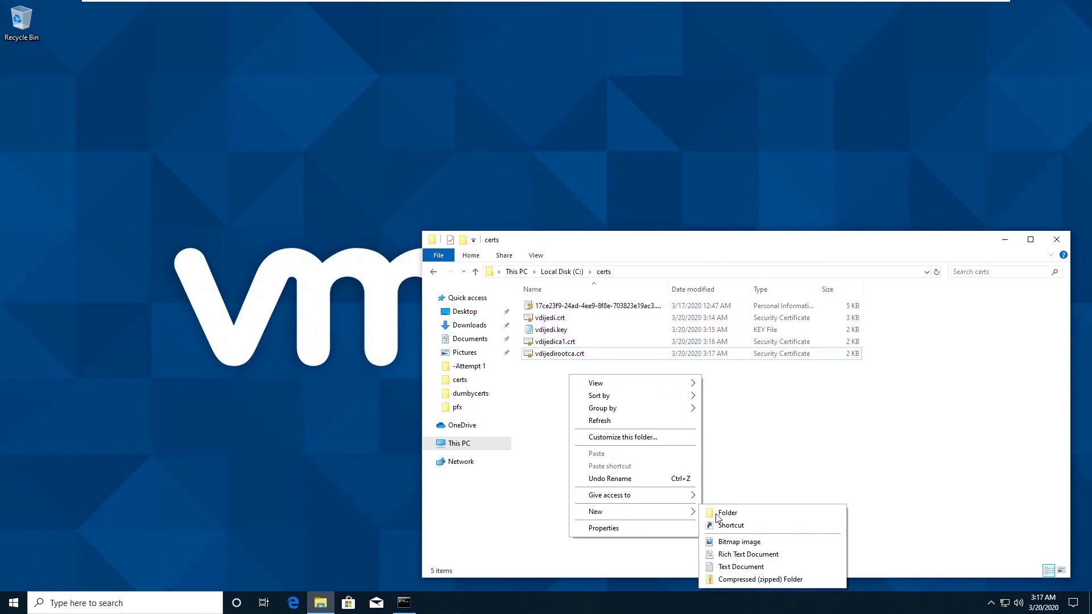
pyautogui.click(735, 567)
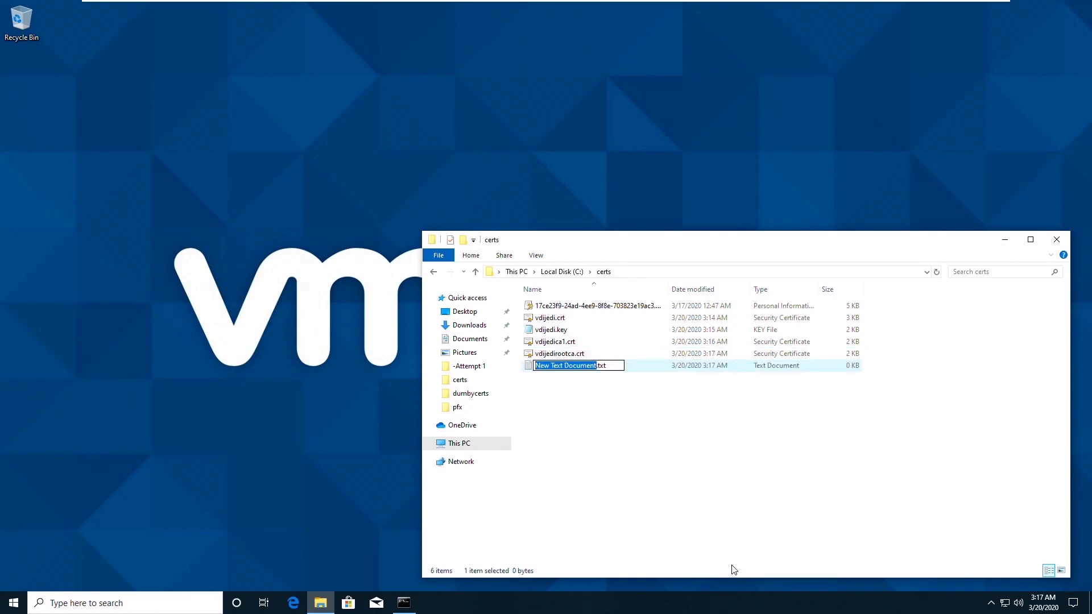
pyautogui.hotkey('ctrl', 'a')
pyautogui.write('v')
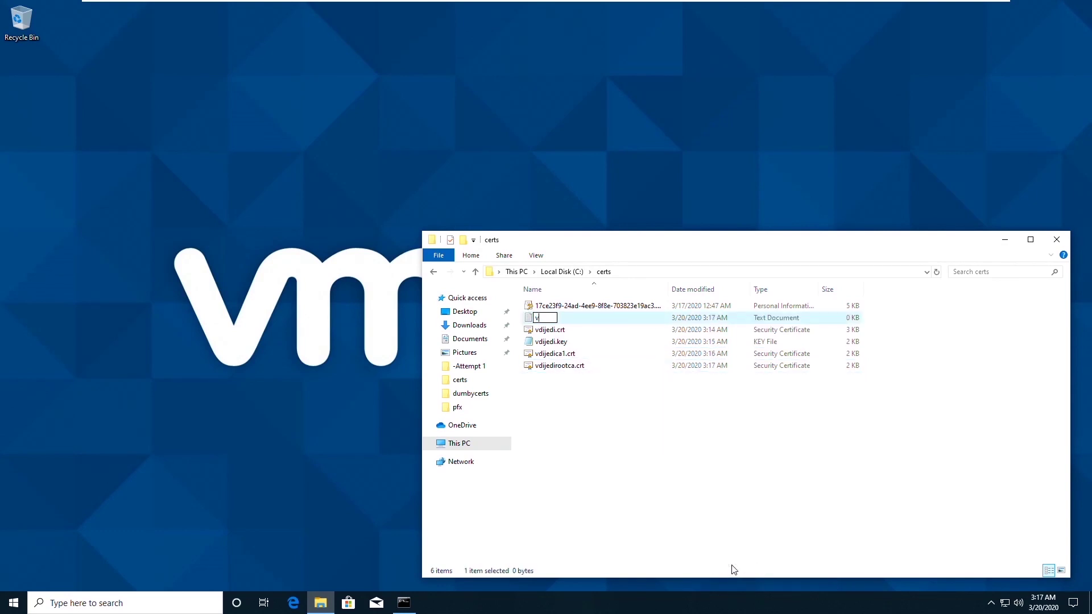
pyautogui.write('dijedi.pem')
pyautogui.press('Return')
pyautogui.press('Return')
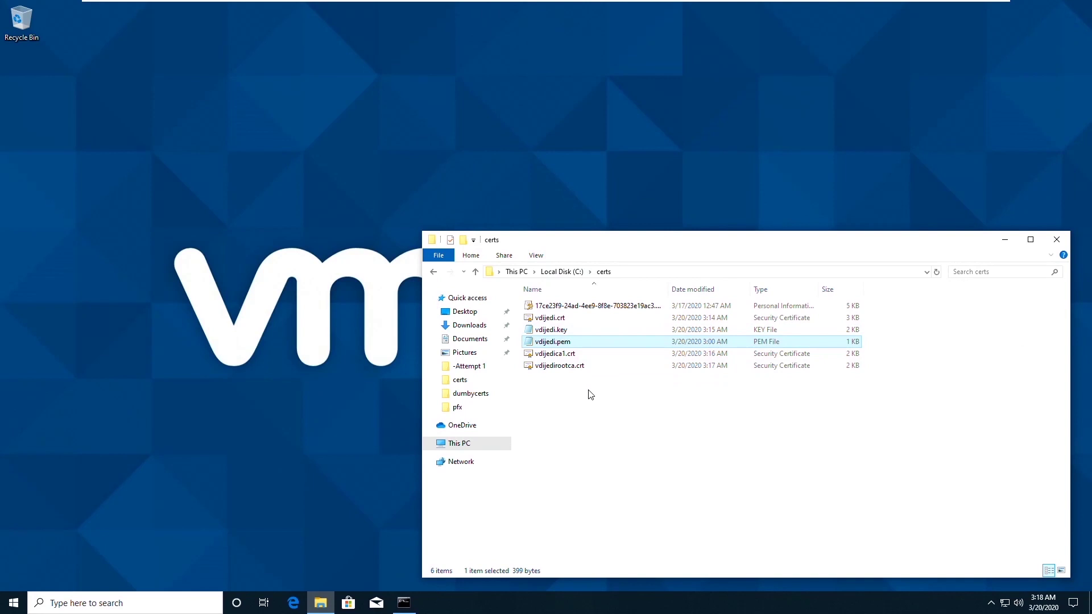
# Open vdijedi.pem and vdijedi.crt side by side in Notepad.
pyautogui.doubleClick(554, 344)
pyautogui.moveTo(464, 149); pyautogui.dragTo(243, 122)
pyautogui.moveTo(744, 283); pyautogui.dragTo(413, 295)
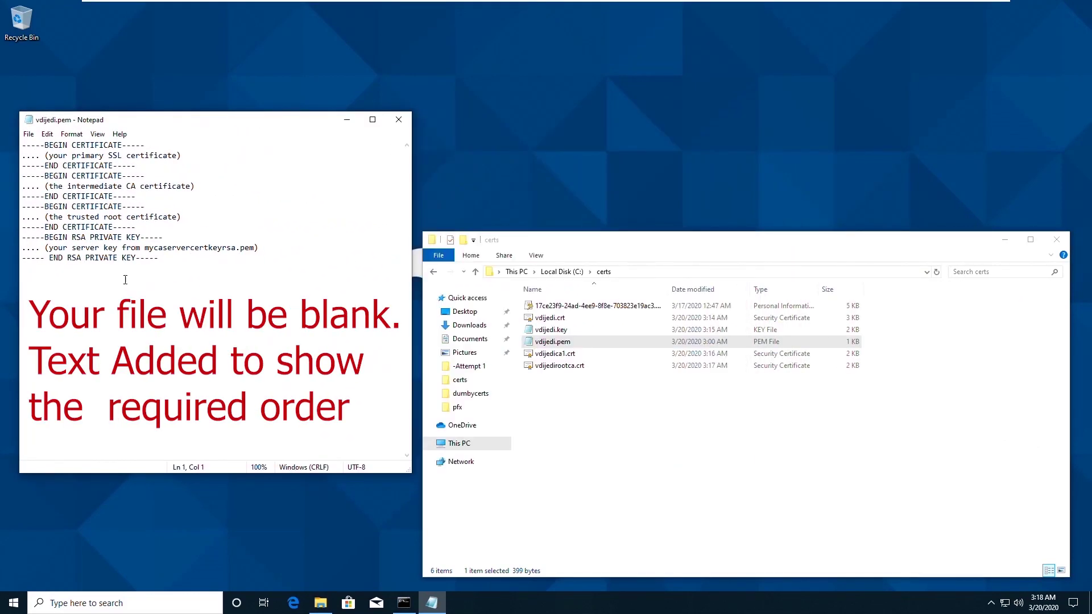
pyautogui.rightClick(555, 319)
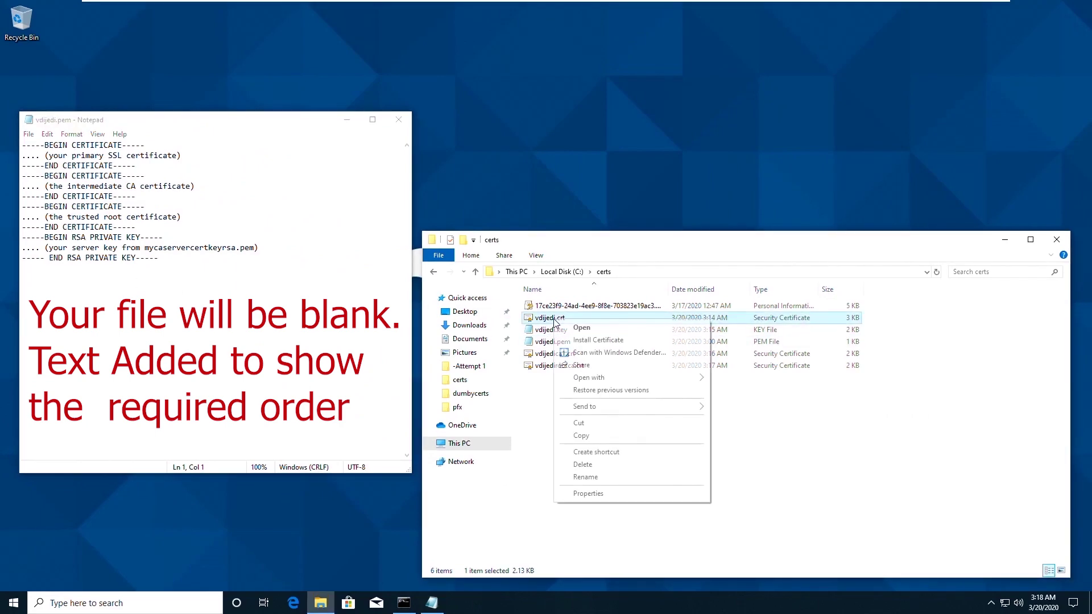
pyautogui.moveTo(609, 382)
pyautogui.click(740, 391)
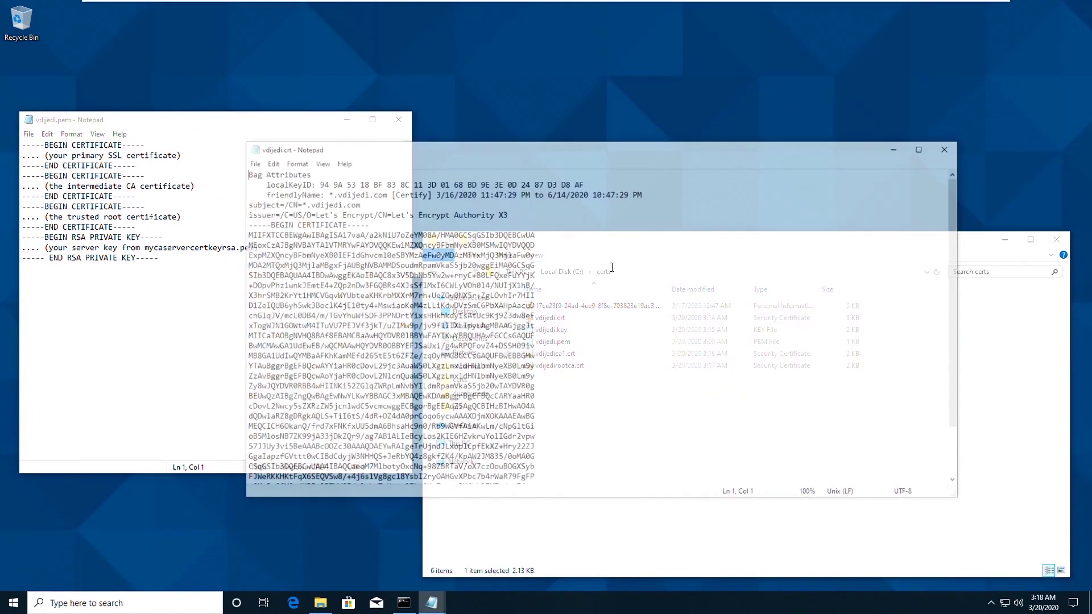
# Paste the vdijedi.crt certificate block over the primary SSL certificate placeholder and close vdijedi.crt.
pyautogui.hotkey('ctrl', 'shift', 'End')
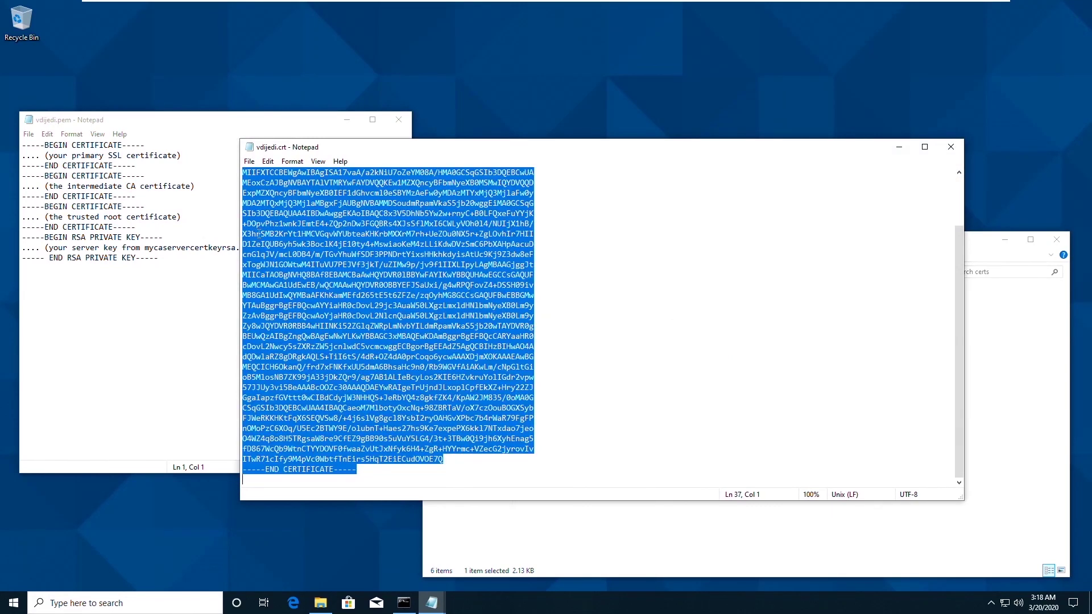
pyautogui.click(160, 165)
pyautogui.moveTo(150, 166); pyautogui.dragTo(21, 145)
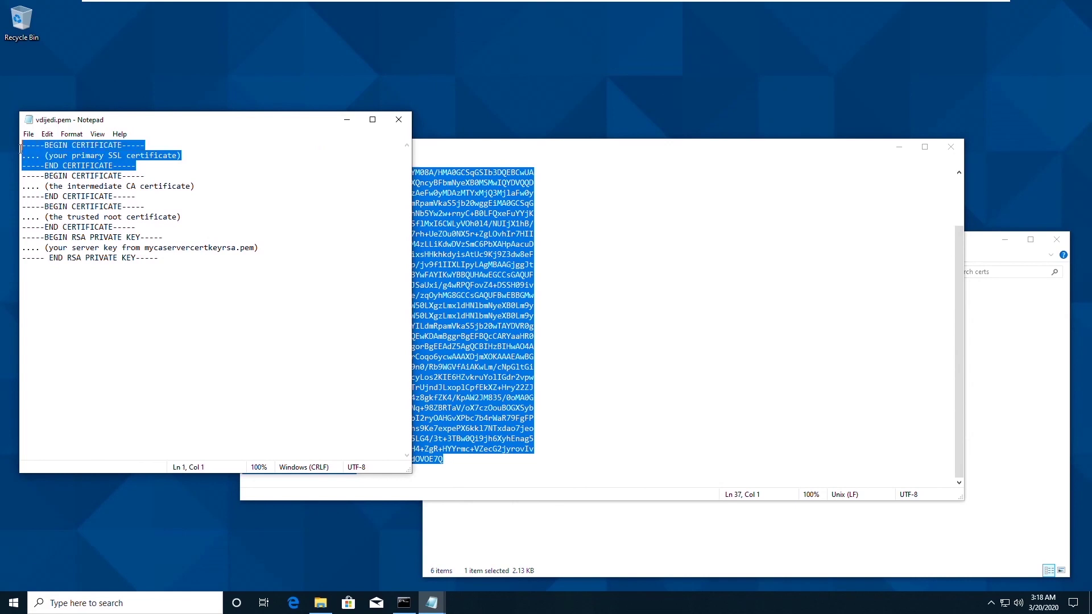
pyautogui.write('-----BEGIN CERTIFICATE----- MIIFXTCCBEWgAwIBAgISA17vaA/a2kNiU7oZeYM08A/HMA0GCSqGSIb3DQEBCwUA MEoxCzAJBgNVBAYTAlVTMRYwFAYDVQQKEw1MZXQncyBFbmNyeXB0MSMwIQYDVQQD ExpMZXQncyBFbmNyeXB0IEF1dGhvcml0eSBYMzAeFw0yMDAzMTYxMjQ3MjlaFw0y MDA2MTQxMjQ3MjlaMBgxFjAUBgNVBAMMDSoudmRpamVkaS5jb20wggEiMA0GCSqG SIb3DQEBAQUAA4IBDwAwggEKAoIBAQC8x3V5DhNb5Yw2w+rnyC+B0LFQxeFuYYjK +DOpvPhz1wnkJEmtE4+ZQp2nDw3FGQBRs4XJsSflMxI6CWLyVOh014/NUIjX1hB/ X3hrSMB2KrYt1HMCVGqvWYUbteaKHKrbMXXrM7rh+UeZOu0NX5r+ZglOvhIr7HII D1ZeIQUB6yh5wk3BoclK4jE10ty4+MswiaoKeM4zLLiKdwDVzSmC6PbXAHpAacuD cnGlqJV/mcL0DB4/m/TGvYhuWfSDF3PPNDrtYixsHHkhkdyisAtUc9Kj9Z3dw8eF xTogWJN1GOWtwM4ITuVU7PEJVf3jkT/uZIMw9p/jv9f1IIXLIpyLAgMBAAGjggJt MIICaTAOBgNVHQ8BAf8EBAMCBaAwHQYDVR01BBYwFAYIKwYBBQUHAwEGCCsGAQUF BwMCMAwGA1UdEwEB/wQCMAAwHQYDVR0OBBYEFJSaUxi/g4wRPQFovZ4+DSSH09iv MB8GA1UdIwQYMBaAFKhKamMEfd265tE5t6ZFZe/zqOyhMG8GCCsGAQUFBwEBBGMw YTAuBggrBgEFBQcwAYYiaHR0cDovL29jc3AuaW50LXgzLmxldHNlbmNyeXB0Lm9y ZzAvBggrBgEFBQcwAoYjaHR0cDovL2NlcnQuaW50LXgzLmxldHNlbmNyeXB0Lm9y Zy8wJQYDVR0RBB4wHIINKi52ZGlqZWRpLmNvbYILdmRpamVkaS5jb20wTAYDVR0g BEUwQzAIBgZngQwBAgEwNwYLKwYBBAGC3xMBAQEwKDAmBggrBgEFBQcCARYaaHR0 cDovL2Nwcy5sZXRzZW5jcnlwdC5vcmcwggEEBgorBgEEAdZ5AgQCBIHzBIHwAO4A dQDwlaRZ8gDRgkAQLS+TiI6tS/4dR+OZ4dA0prCoqo6ycwAAAXDjmXOKAAAEAwBG MEQCICH6OkanQ/frd7xFNKfxUU5dmA6BhsaHc9n0/Rb9WGVfAiAKwLm/cNpGltGi oB5MlosNB7ZK99jA33jDkZQr9/ag7AB1ALIeBcyLos2KIE6HZvkruYolIGdr2vpw 57JJUy3vi5BeAAABcOOZc30AAAQDAEYwRAIgeTrUjndJLxoplCpfEkXZ+Hry22ZJ GgaIapzfGVttt0wCIBdCdyjW3NHHQS+JeRbYQ4z8gkfZK4/KpAW2JM835/0oMA0G CSqGSIb3DQEBCwUAA4IBAQCaeoM7MlbotyOxcNq+98ZBRTaV/oX7czOouBOGXSyb FJWeRKKHKtFqX6SEQVSw8/+4j6slVg8gcl8YsbI2ryOAHGvXPbc7b4rWaR79FgFP nOMoPzC6XOq/U5Ec2BTWY9E/olubnT+Haes27hs9Ke7expePX6kk17NTxdao7jeo O4WZ4q8o8H5TRgsaW8re9CfEZ9gBB90s5uVuY5LG4/3t+3TBw0Qi9jh6XyhEnag5 fD867WcQb9WtnCTYYDOVF0fwaaZvUtJxNfyk6H4+ZgR+HYYrmc+VZecG2jyrovIv ITwR71cIfy9M4pVc0WbtfTnEirs5HqT2EiECudOVOE7Q -----END CERTIFICATE-----')
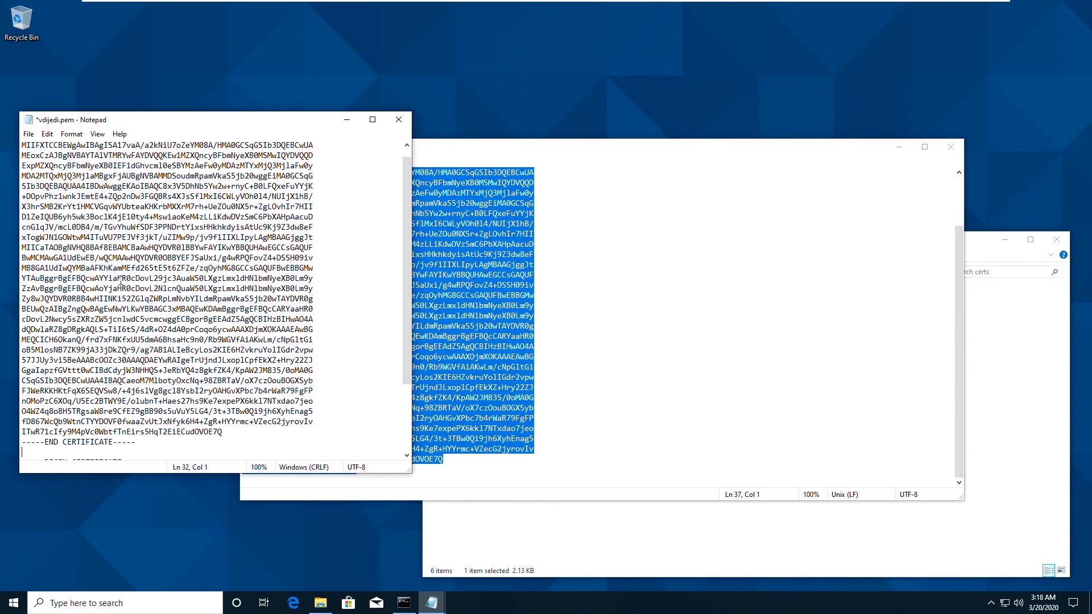
pyautogui.press('Delete')
pyautogui.hotkey('alt', 'F4')
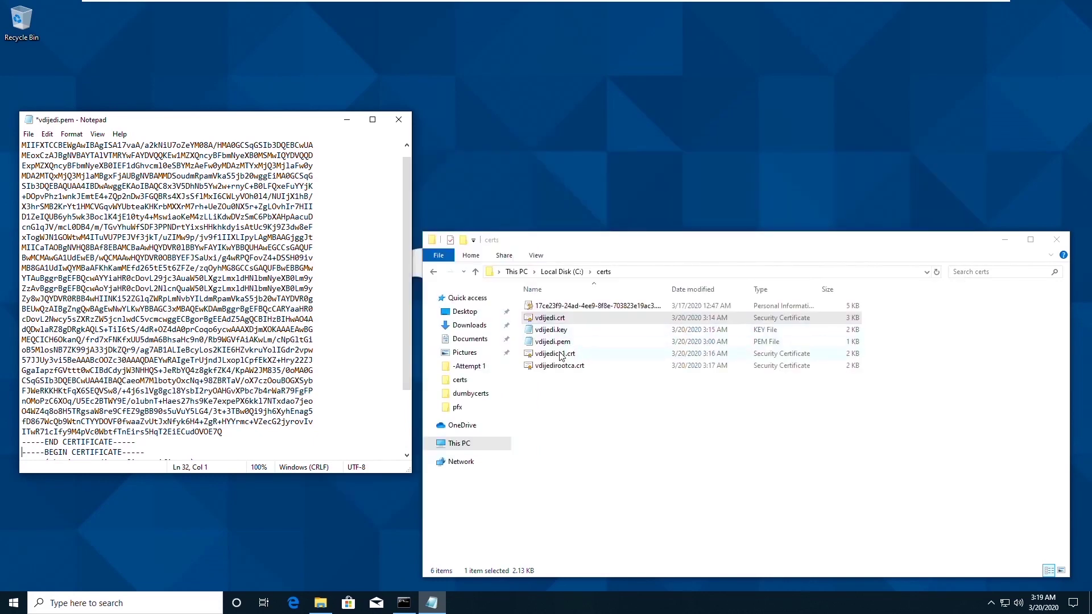
# Replace the intermediate CA placeholder in vdijedi.pem with the vdijedica1.crt certificate text.
pyautogui.rightClick(580, 355)
pyautogui.moveTo(605, 412)
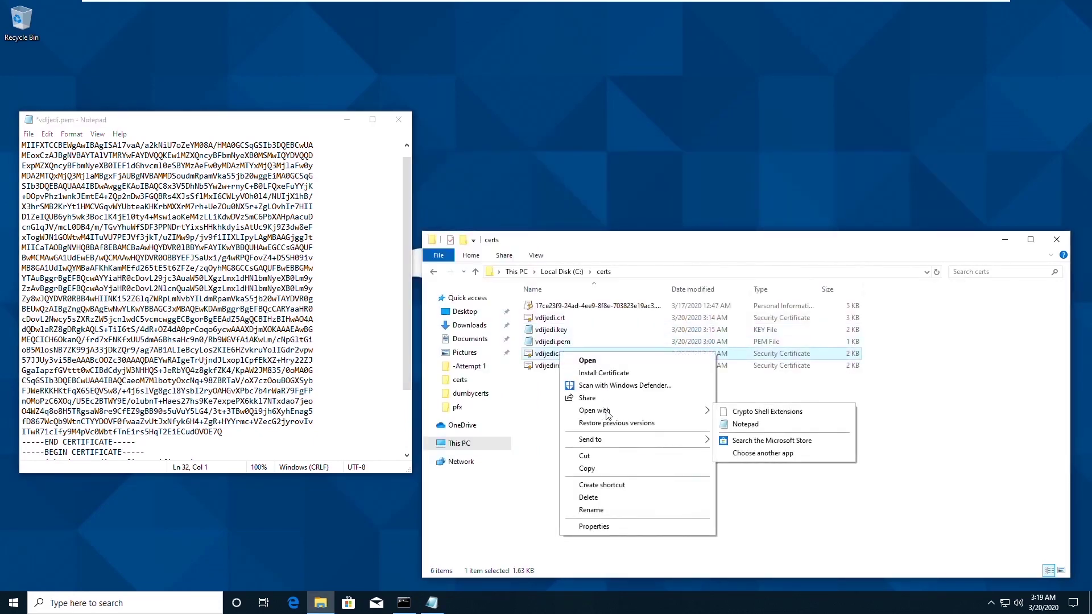
pyautogui.click(743, 434)
pyautogui.moveTo(386, 440); pyautogui.dragTo(235, 165)
pyautogui.hotkey('ctrl', 'c')
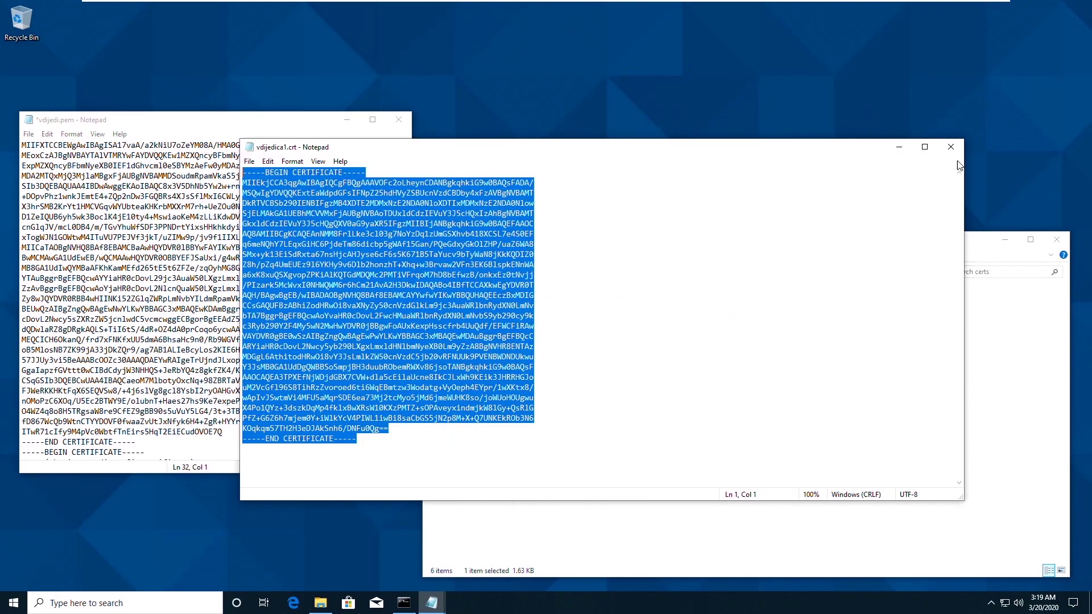
pyautogui.click(950, 146)
pyautogui.scroll(-3, 164, 401)
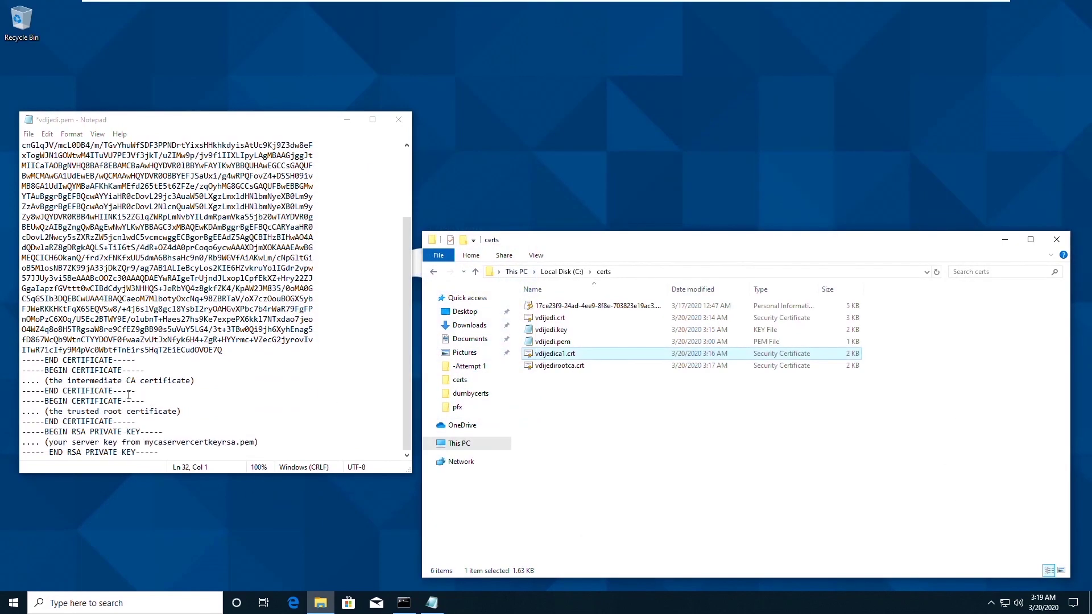
pyautogui.moveTo(23, 372); pyautogui.dragTo(136, 391)
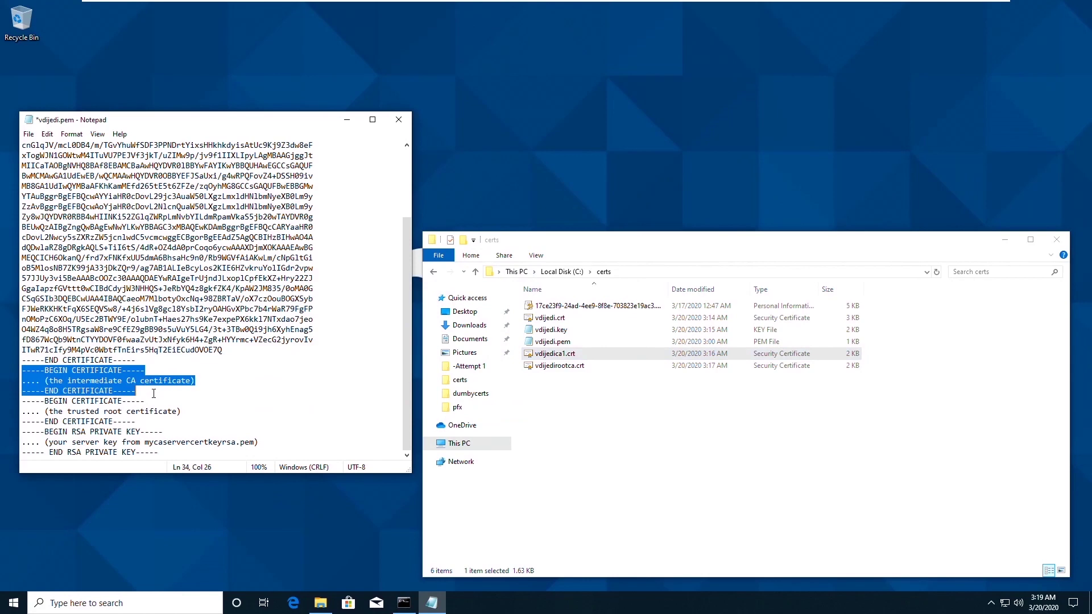
pyautogui.hotkey('ctrl', 'v')
pyautogui.scroll(-2, 169, 398)
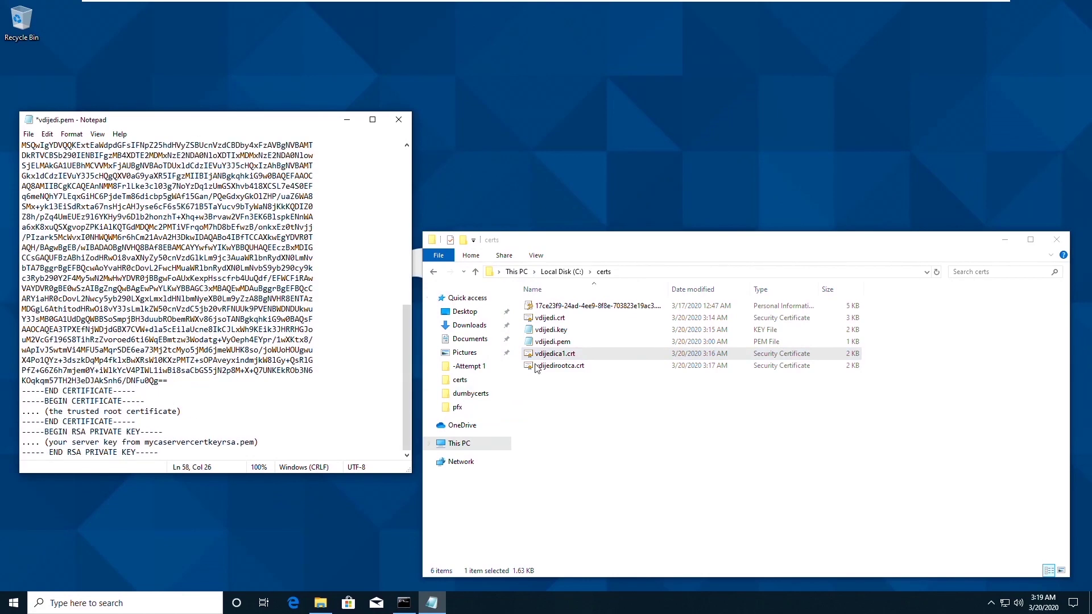
# Replace the root certificate placeholder with the vdijedirootca.crt contents and close that file.
pyautogui.click(561, 367)
pyautogui.rightClick(561, 367)
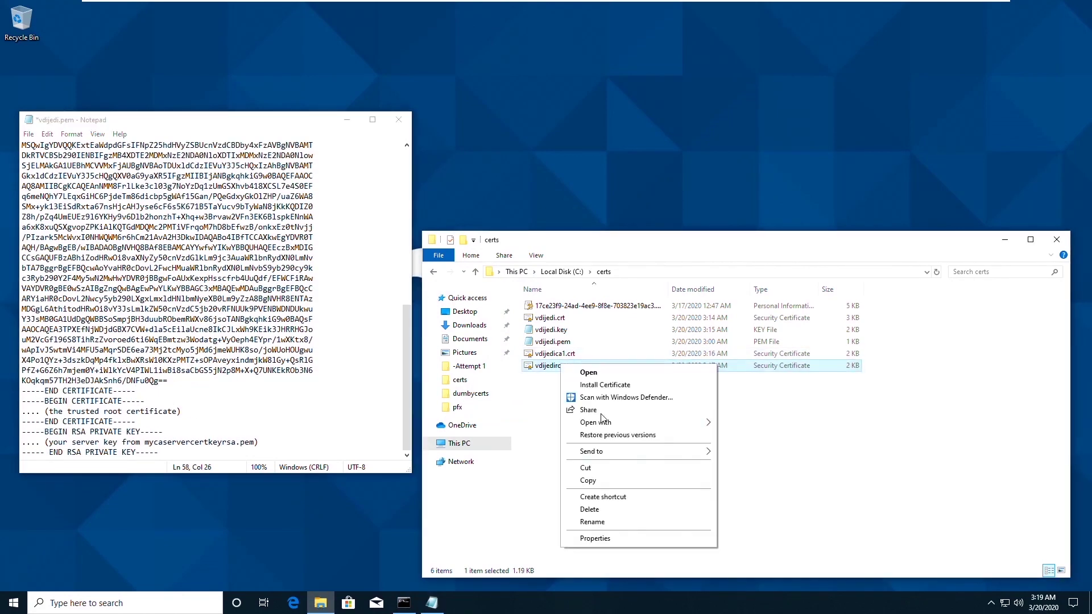
pyautogui.moveTo(604, 424)
pyautogui.click(733, 437)
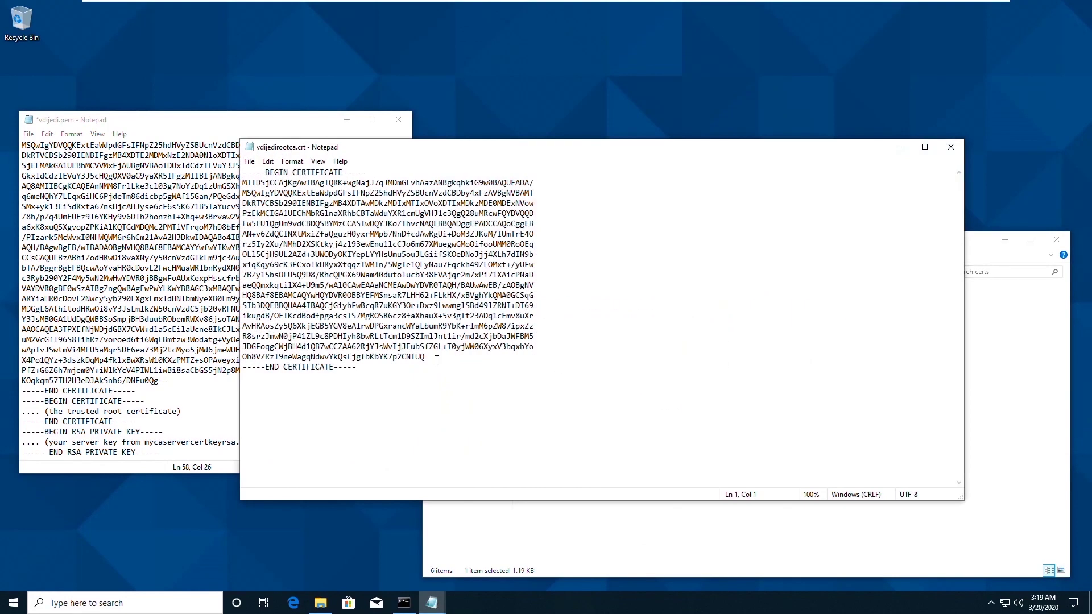
pyautogui.hotkey('ctrl', 'a')
pyautogui.hotkey('ctrl', 'c')
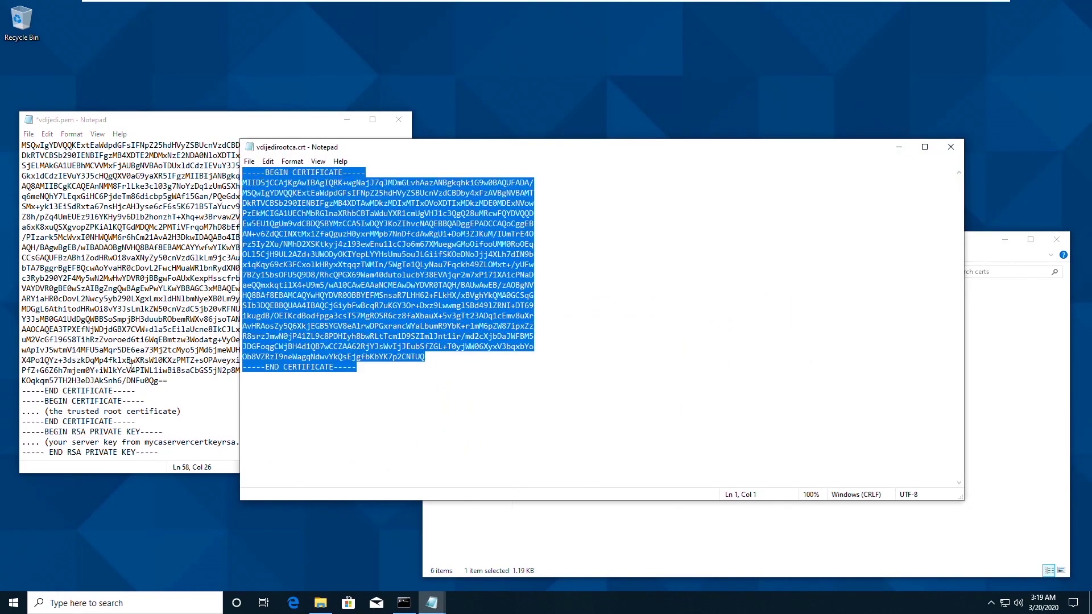
pyautogui.click(125, 401)
pyautogui.moveTo(148, 423); pyautogui.dragTo(12, 404)
pyautogui.hotkey('ctrl', 'v')
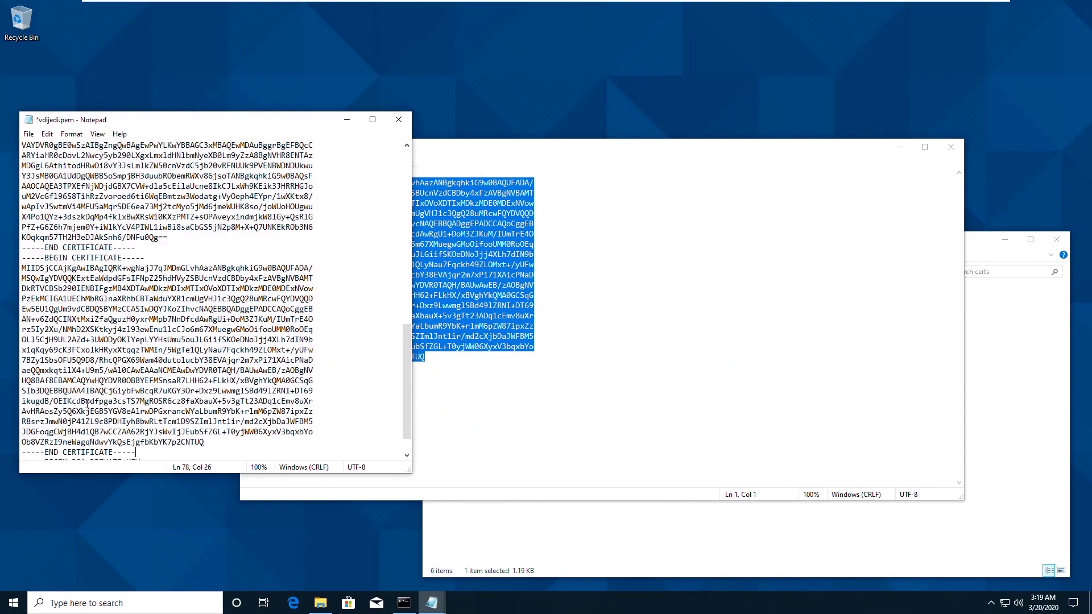
pyautogui.scroll(-1, 207, 421)
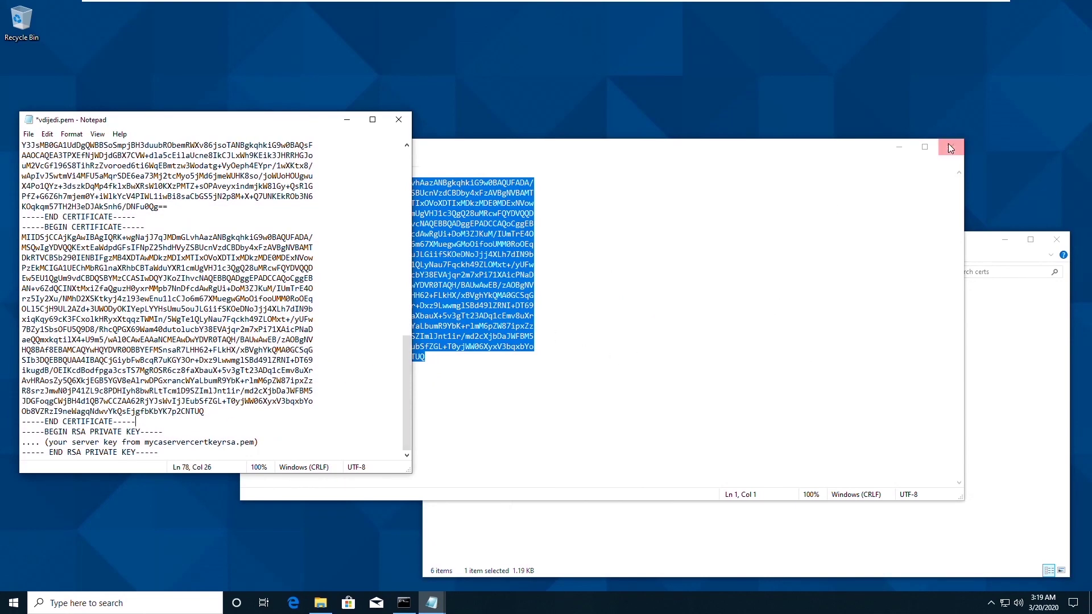
pyautogui.click(951, 147)
# Paste the RSA private key block from vdijedi.key over the private key placeholder.
pyautogui.click(551, 330)
pyautogui.doubleClick(551, 330)
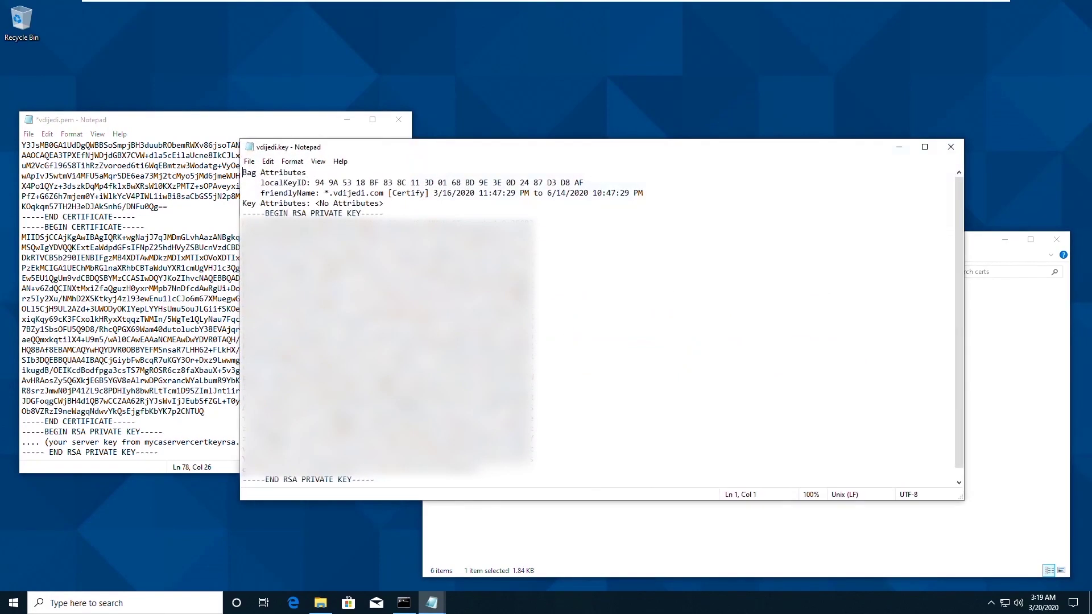
pyautogui.moveTo(386, 479); pyautogui.dragTo(237, 214)
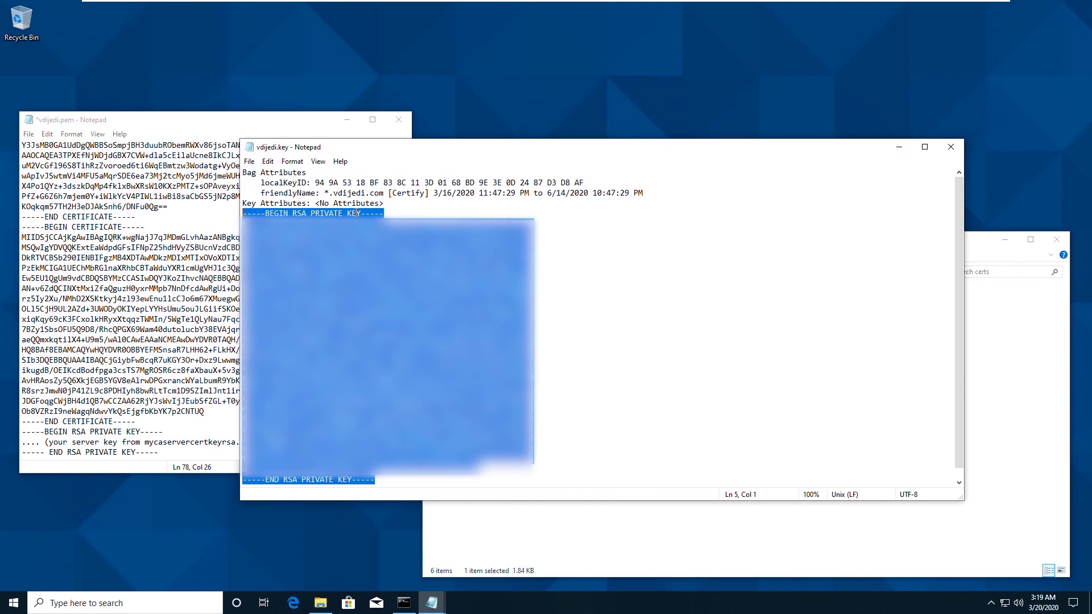
pyautogui.click(308, 124)
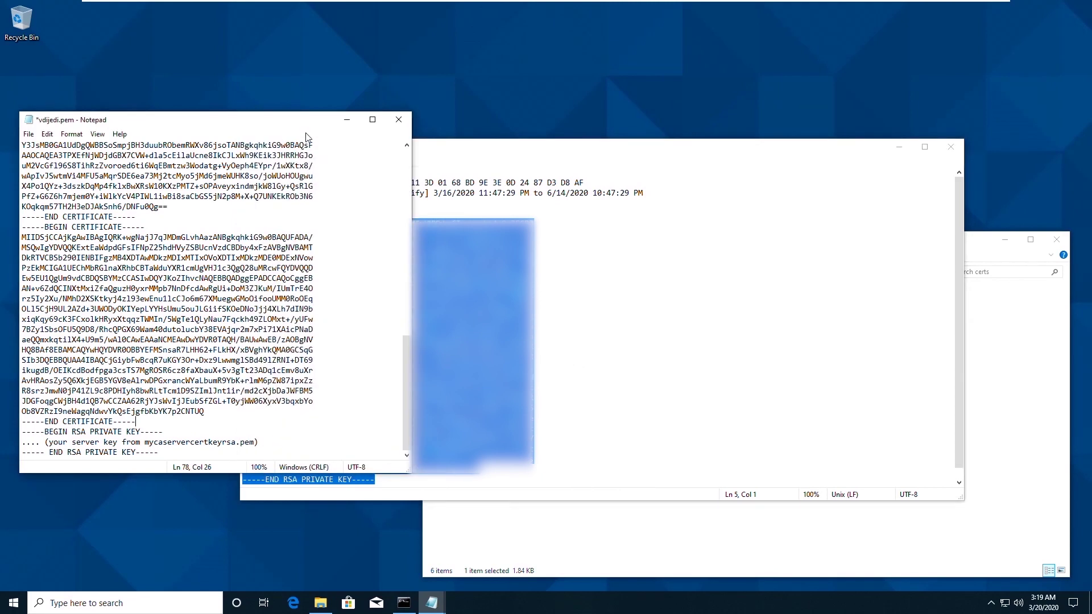
pyautogui.moveTo(162, 452); pyautogui.dragTo(20, 432)
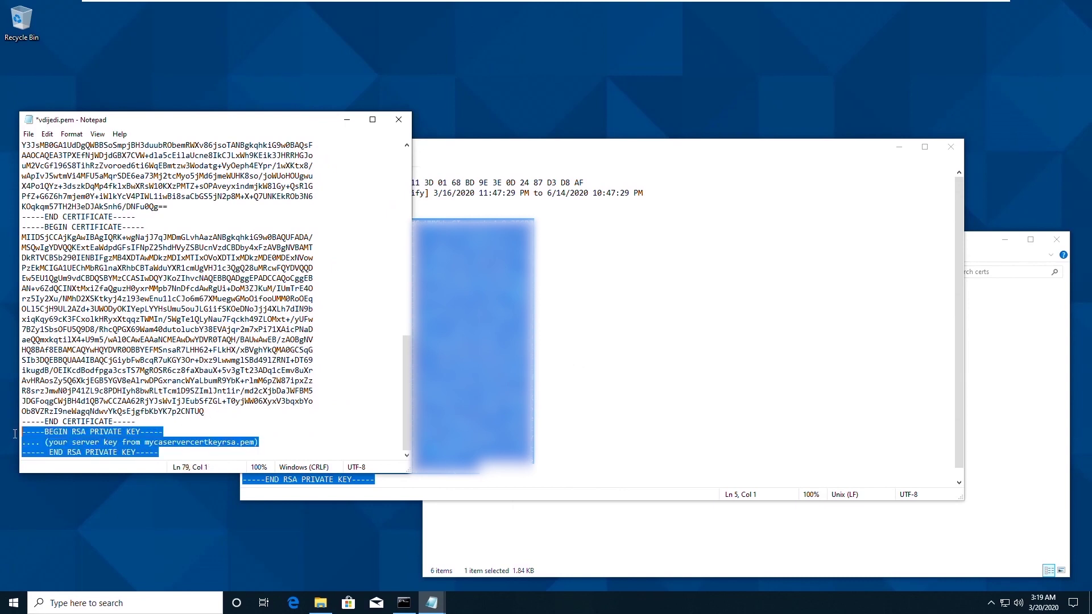
pyautogui.hotkey('ctrl', 'v')
# Save vdijedi.pem and close both Notepad windows.
pyautogui.click(29, 134)
pyautogui.click(44, 181)
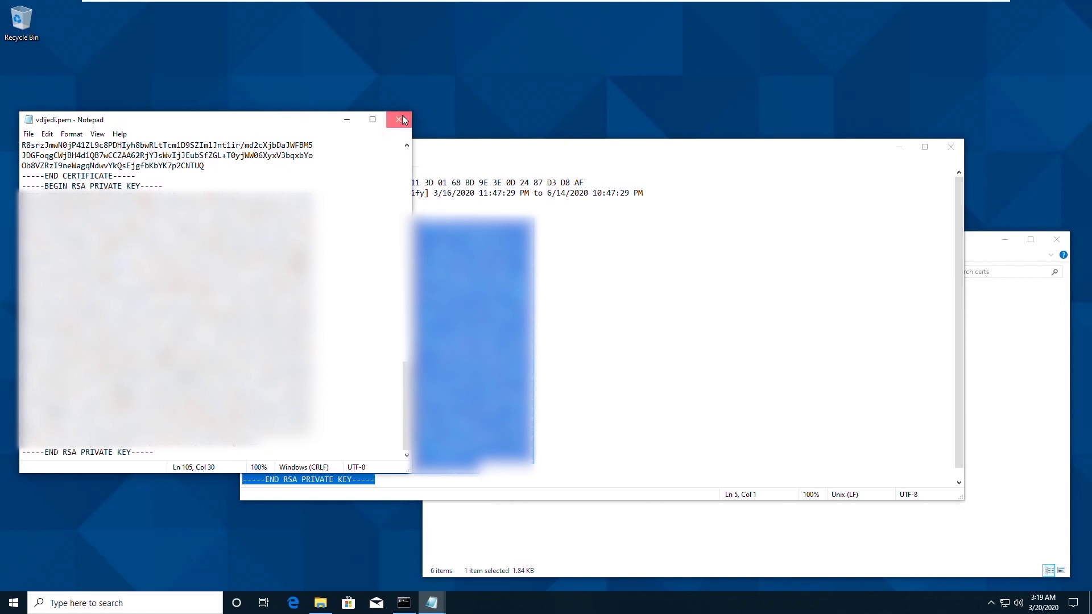
pyautogui.click(399, 120)
pyautogui.click(952, 146)
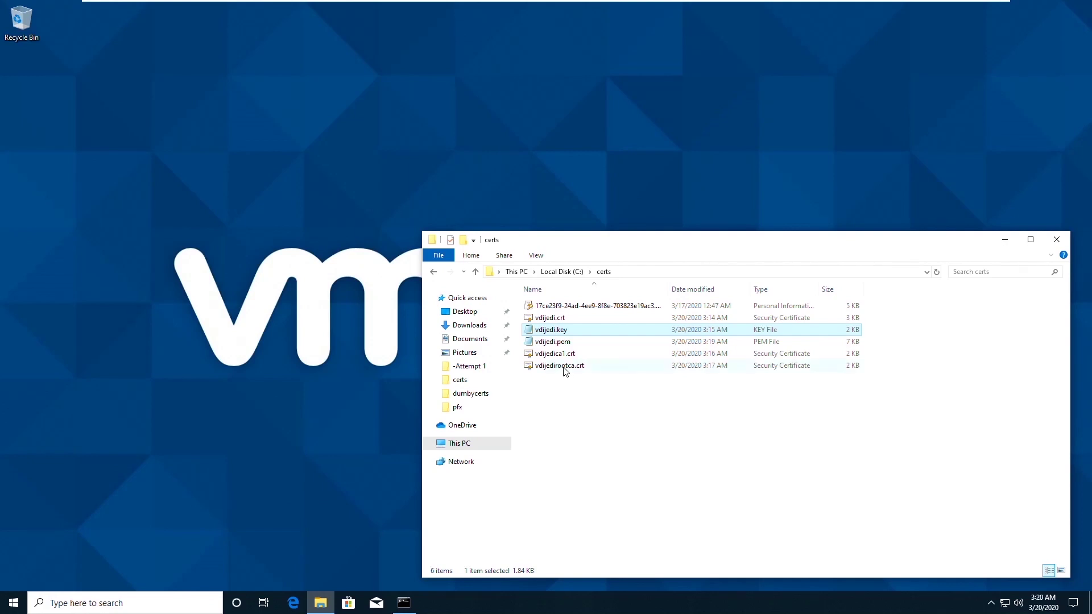
# Copy the full root certificate text from vdijedirootca.crt in Notepad.
pyautogui.rightClick(566, 371)
pyautogui.moveTo(610, 431)
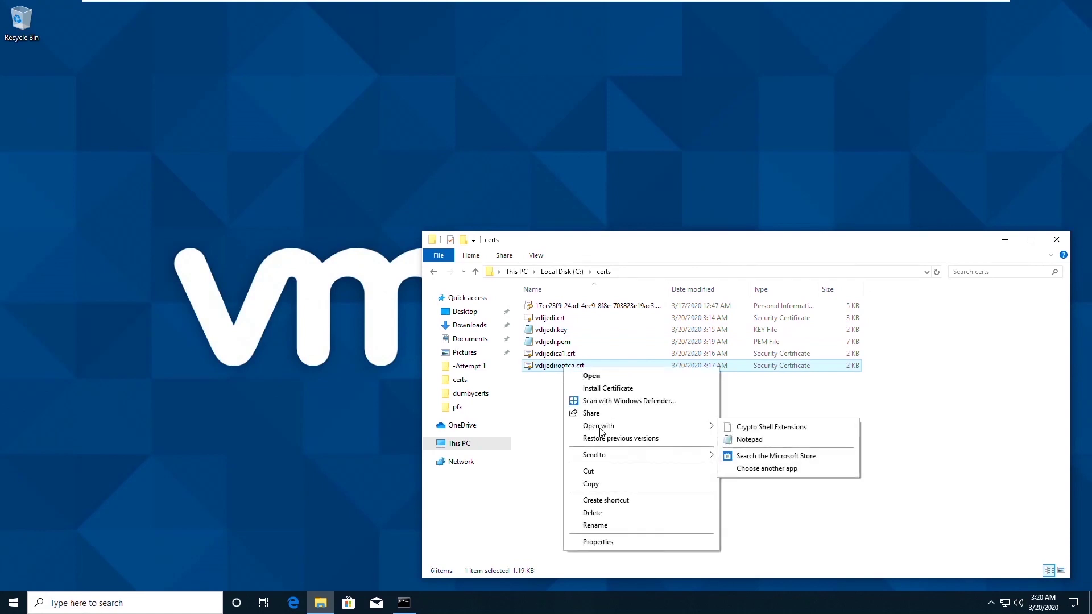
pyautogui.click(757, 442)
pyautogui.moveTo(152, 345); pyautogui.dragTo(2, 134)
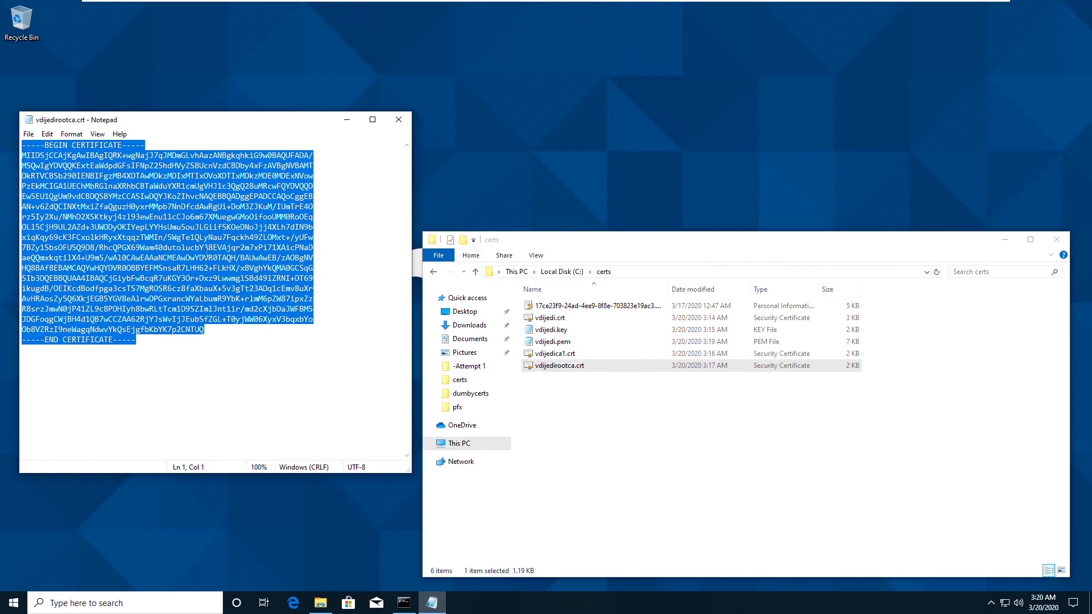
pyautogui.click(398, 121)
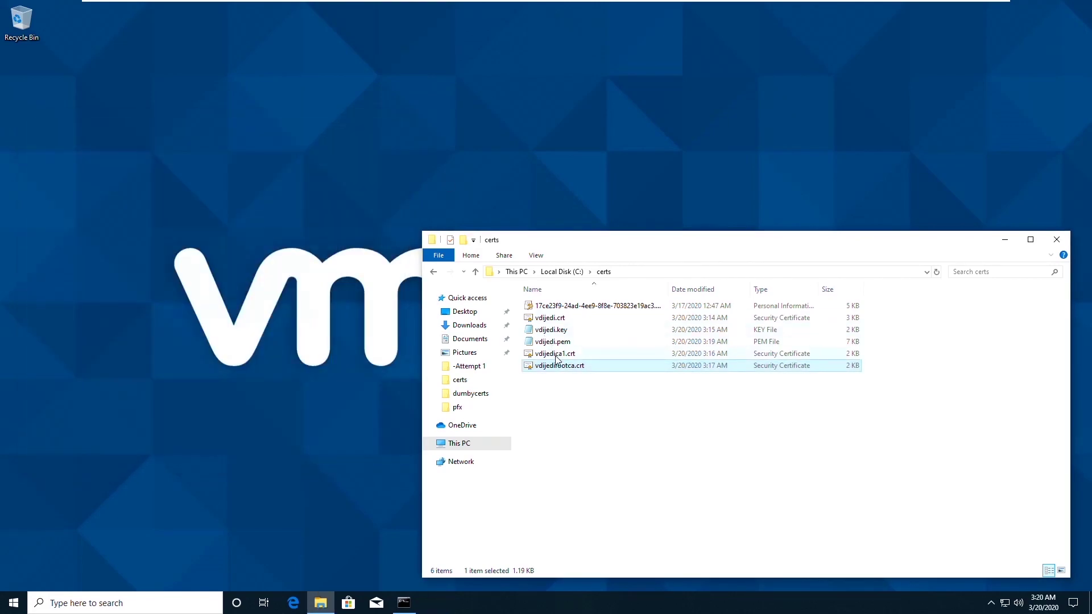
# Append the root certificate to vdijedica1.crt, save it, and delete vdijedirootca.crt.
pyautogui.click(555, 355)
pyautogui.rightClick(556, 357)
pyautogui.moveTo(595, 413)
pyautogui.click(737, 429)
pyautogui.click(156, 412)
pyautogui.press('Return')
pyautogui.write('-----BEGIN CERTIFICATE----- MIIDSjCCAjKgAwIBAgIQRK+wgNajJ7qJMDmGLvhAazANBgkqhkiG9w0BAQUFADA/ MSQwIgYDVQQKExtEaWdpdGFsIFNpZ25hdHVyZSBUcnVzdCBDby4xFzAVBgNVBAMT DkRTVCBSb290IENBIFgzMB4XDTAwMDkzMDIxMTIxOVoXDTIxMDkzMDE0MDExNVow PzEkMCIGA1UEChMbRGlnaXRhbCBTaWduYXR1cmUgVHJ1c3QgQ28uMRcwFQYDVQQD Ew5EU1QgUm9vdCBDQSBYMzCCASIwDQYJKoZIhvcNAQEBBQADggEPADCCAQoCggEB AN+v6ZdQCINXtMxiZfaQguzH0yxrMMpb7NnDfcdAwRgUi+DoM3ZJKuM/IUmTrE4O rz5Iy2Xu/NMhD2XSKtkyj4zl93ewEnu1lcCJo6m67XMuegwGMoOifooUMM0RoOEq OLl5CjH9UL2AZd+3UWODyOKIYepLYYHsUmu5ouJLGiifSKOeDNoJjj4XLh7dIN9b xiqKqy69cK3FCxolkHRyxXtqqzTWMIn/5WgTe1QLyNau7Fqckh49ZLOMxt+/yUFw 7BZy1SbsOFU5Q9D8/RhcQPGX69Wam40dutolucbY38EVAjqr2m7xPi71XAicPNaD aeQQmxkqtilX4+U9m5/wAl0CAwEAAaNCMEAwDwYDVR0TAQH/BAUwAwEB/zAOBgNV HQ8BAf8EBAMCAQYwHQYDVR0OBBYEFMSnsaR7LHH62+FLkHX/xBVghYkQMA0GCSqG SIb3DQEBBQUAA4IBAQCjGiybFwBcqR7uKGY3Or+Dxz9LwwmglSBd49lZRNI+DT69 ikugdB/OEIKcdBodfpga3csTS7MgROSR6cz8faXbauX+5v3gTt23ADq1cEmv8uXr AvHRAosZy5Q6XkjEGB5YGV8eAlrwDPGxrancWYaLbumR9YbK+rlmM6pZW87ipxZz R8srzJmwN0jP41ZL9c8PDHIyh8bwRLtTcm1D9SZImlJnt1ir/md2cXjbDaJWFBM5 JDGFoqgCWjBH4d1QB7wCCZAA62RjYJsWvIjJEubSfZGL+T0yjWW06XyxV3bqxbYo Ob8VZRzI6neWagqNdwvYkQsEjgfbKbYK7p2CNTUQ -----END CERTIFICATE-----')
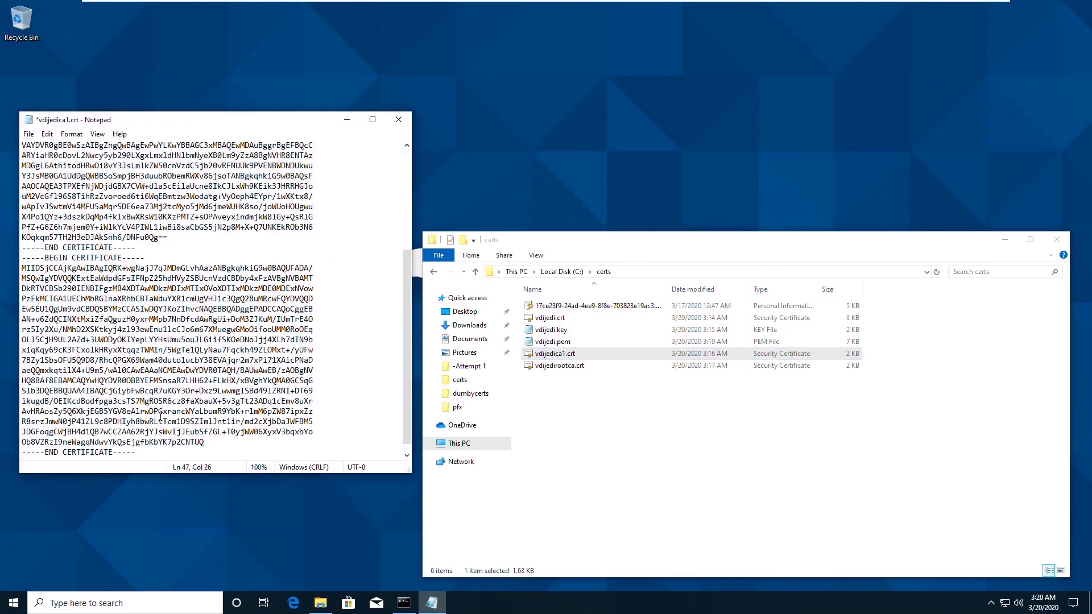
pyautogui.hotkey('ctrl', 's')
pyautogui.click(403, 120)
pyautogui.click(571, 366)
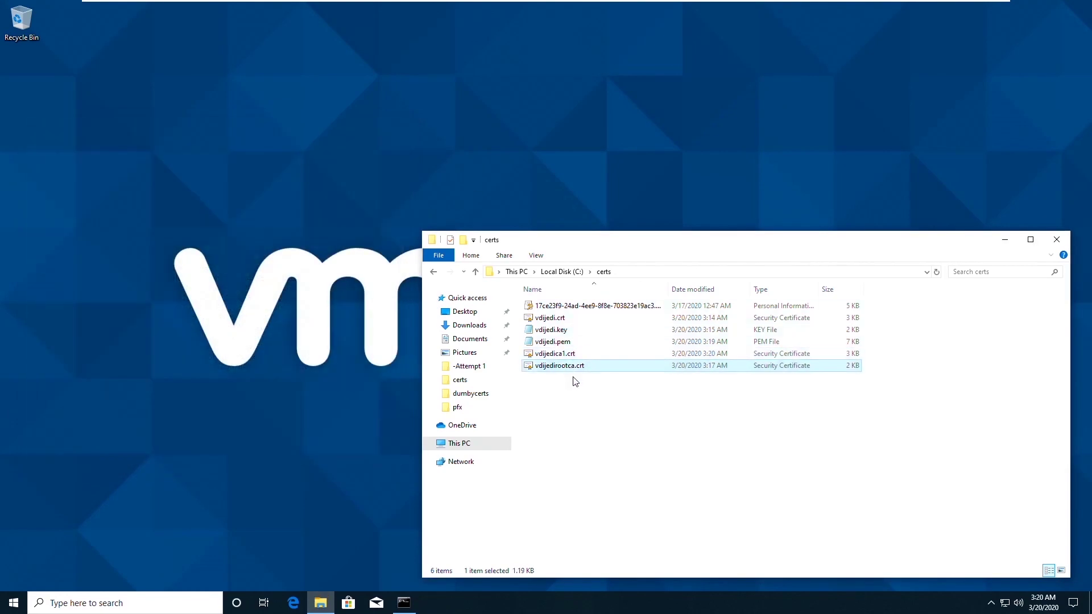
pyautogui.press('Delete')
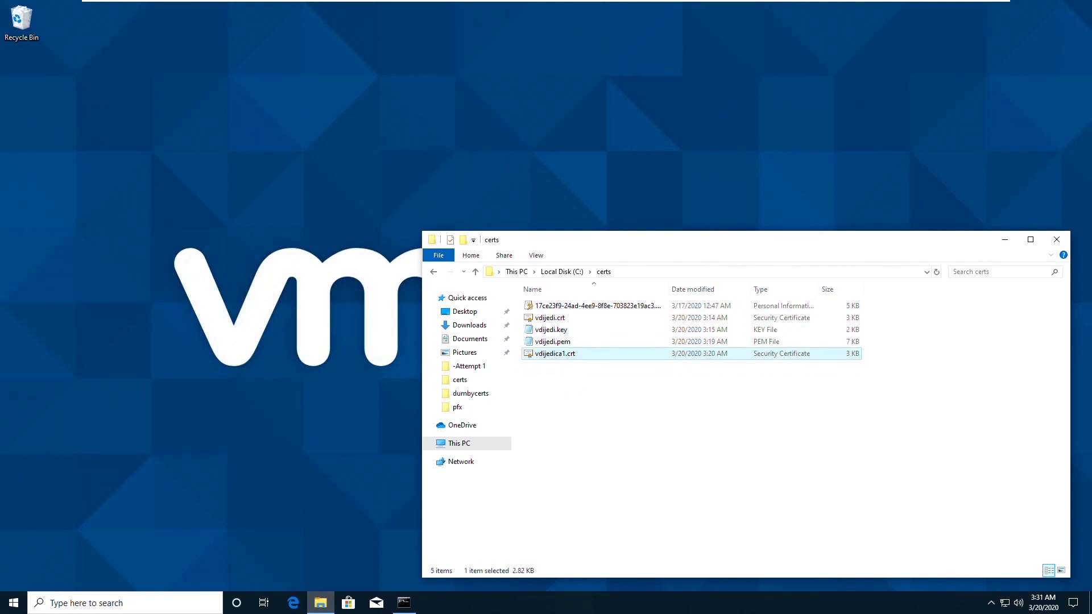
pyautogui.click(573, 344)
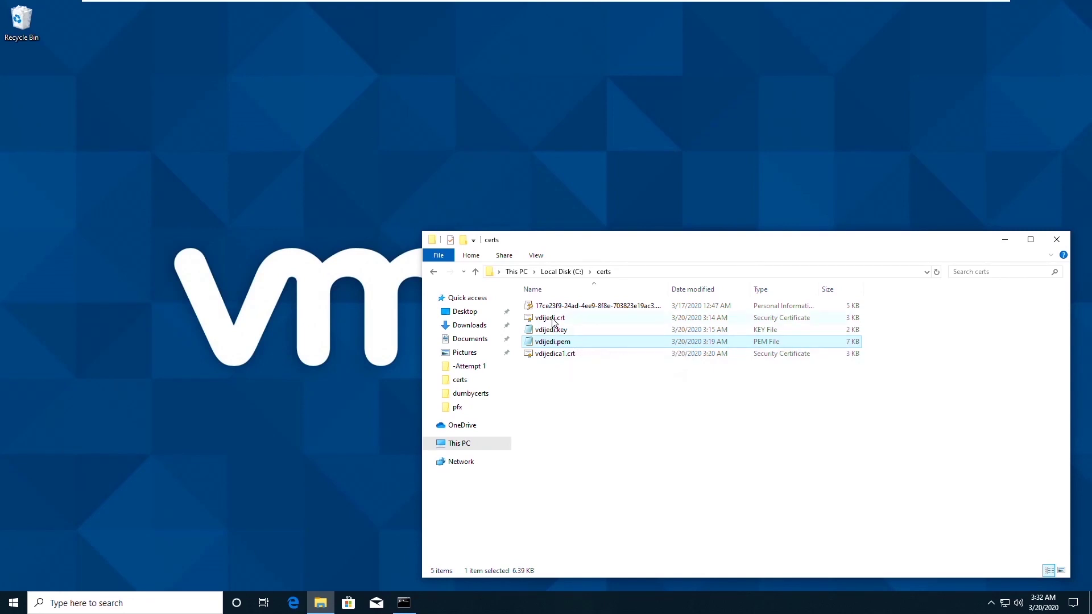
pyautogui.click(558, 332)
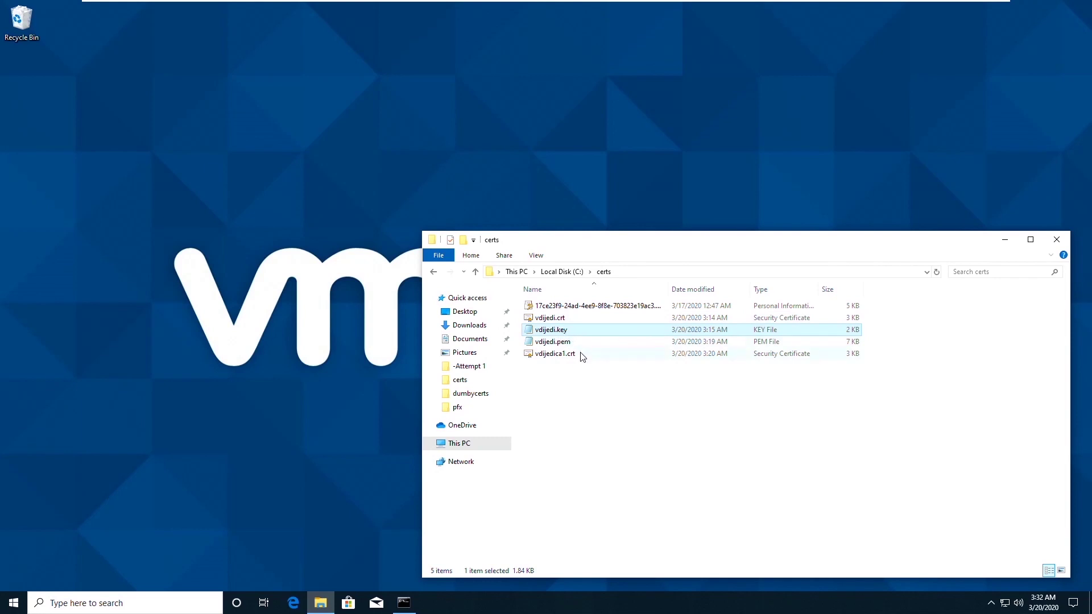
pyautogui.click(582, 357)
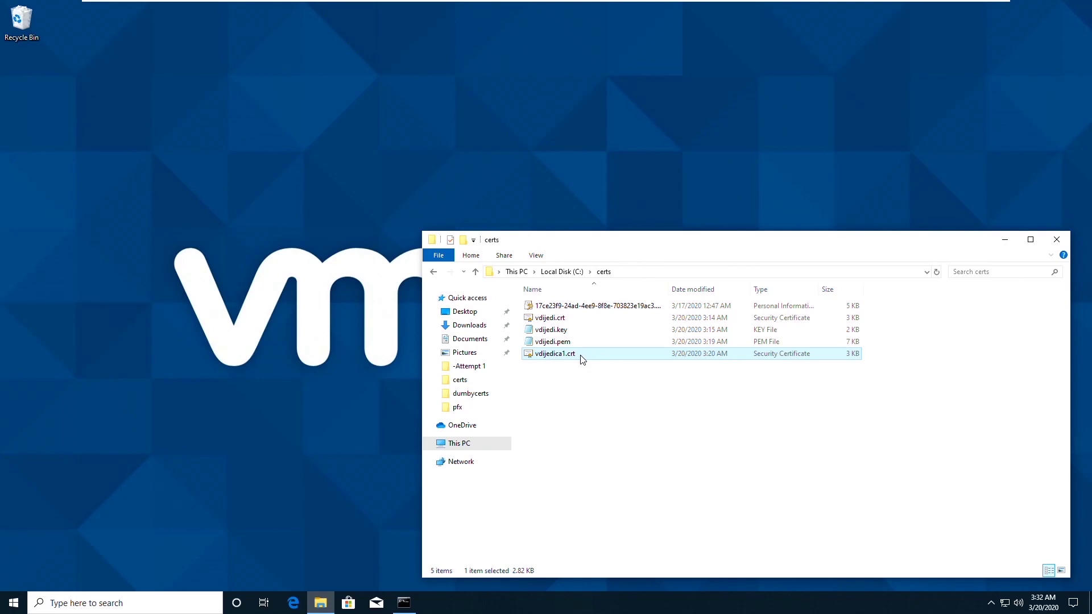
pyautogui.click(566, 320)
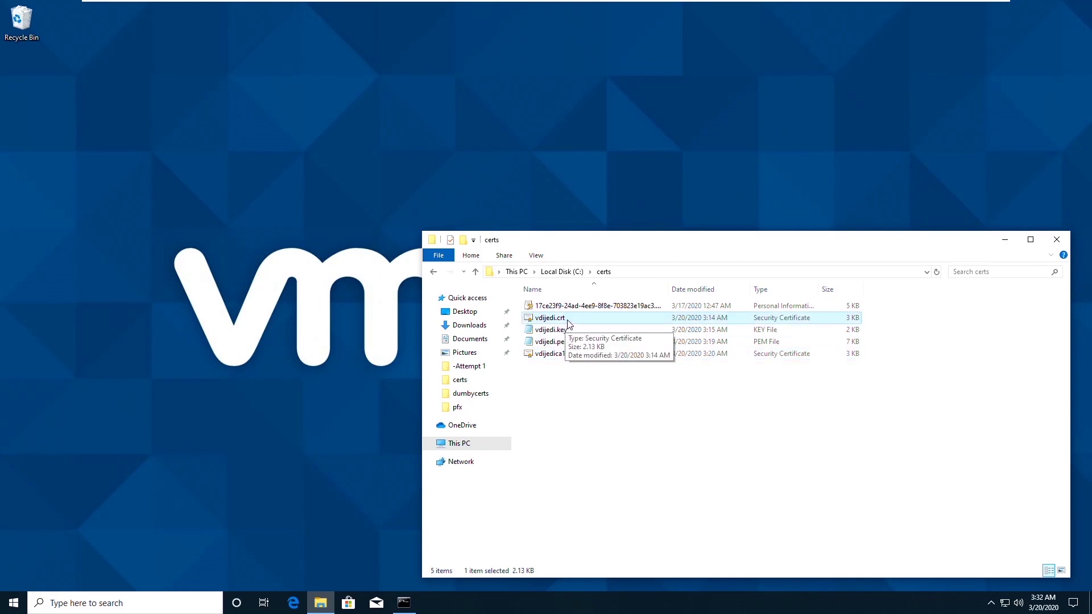
pyautogui.click(569, 330)
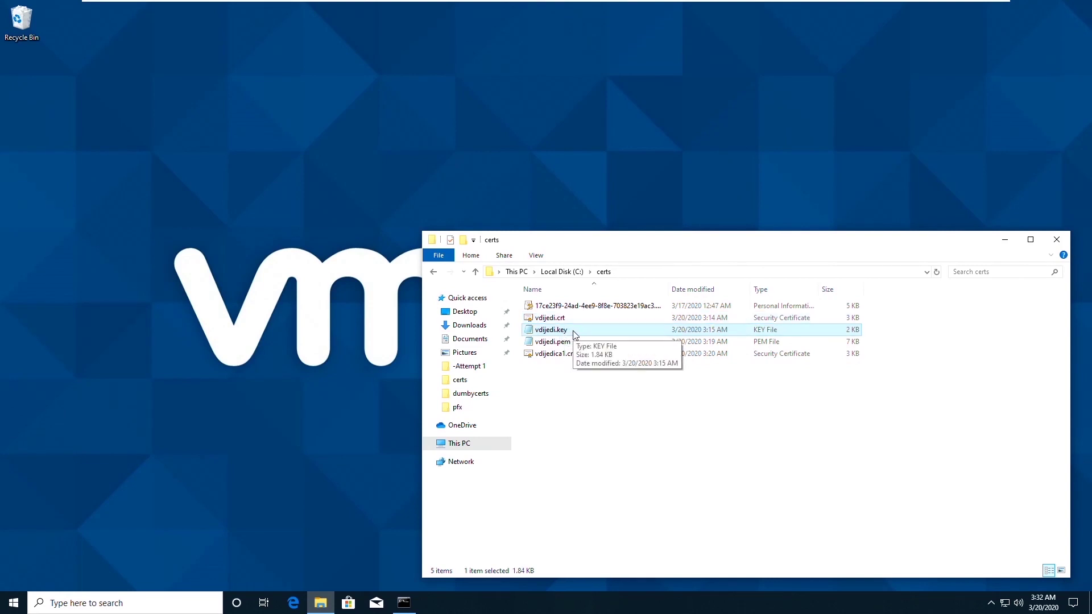
pyautogui.click(583, 355)
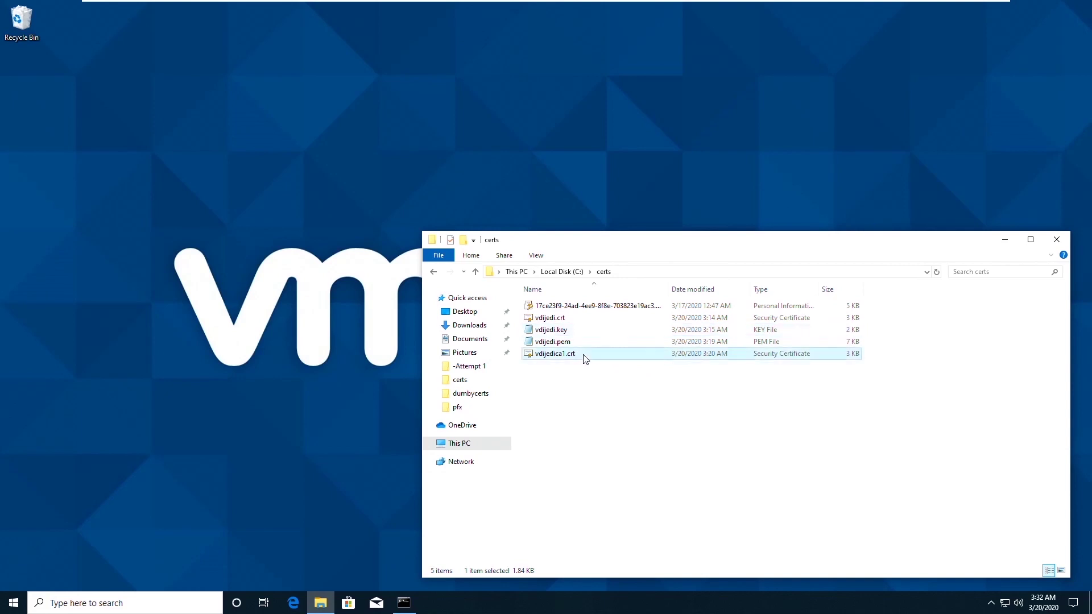
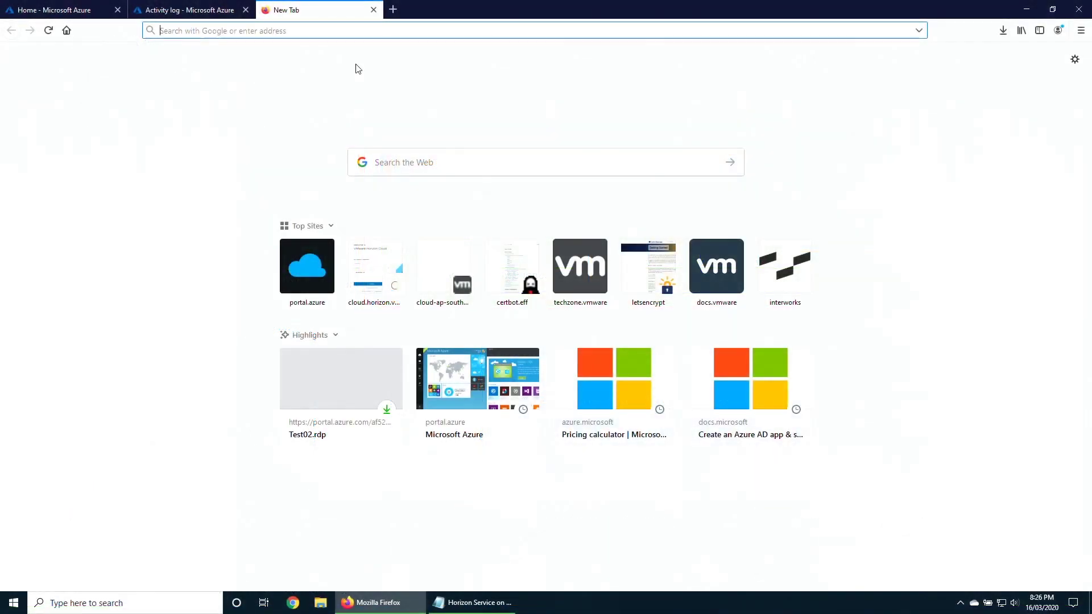
# Sign in to the Horizon Cloud admin console at cloud.horizon.vmware.com with My VMware credentials.
pyautogui.write('cloud.hor')
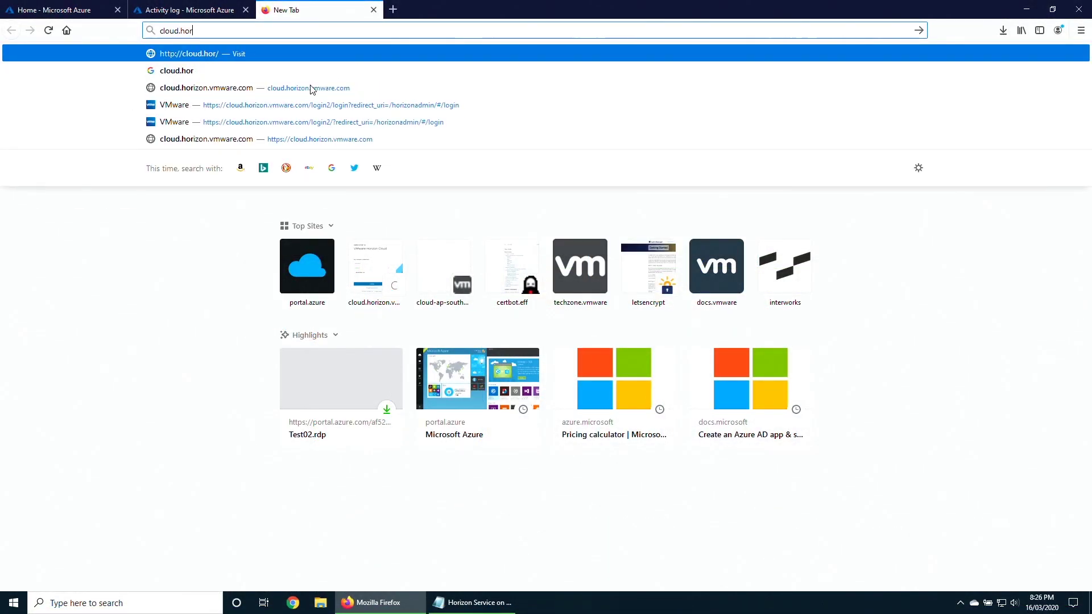
pyautogui.click(278, 91)
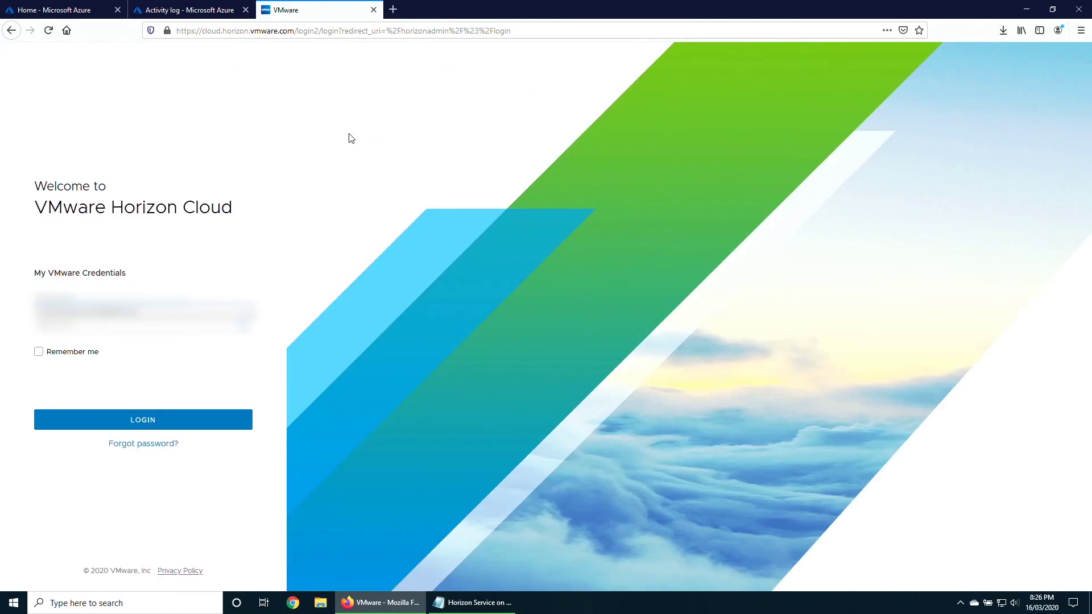
pyautogui.click(112, 315)
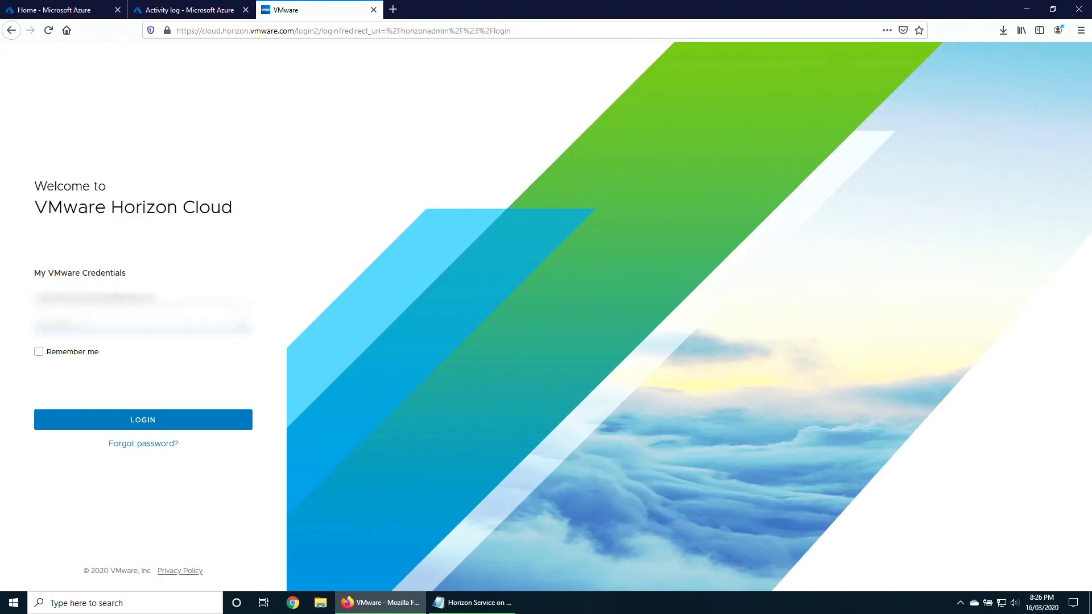
pyautogui.write('*******')
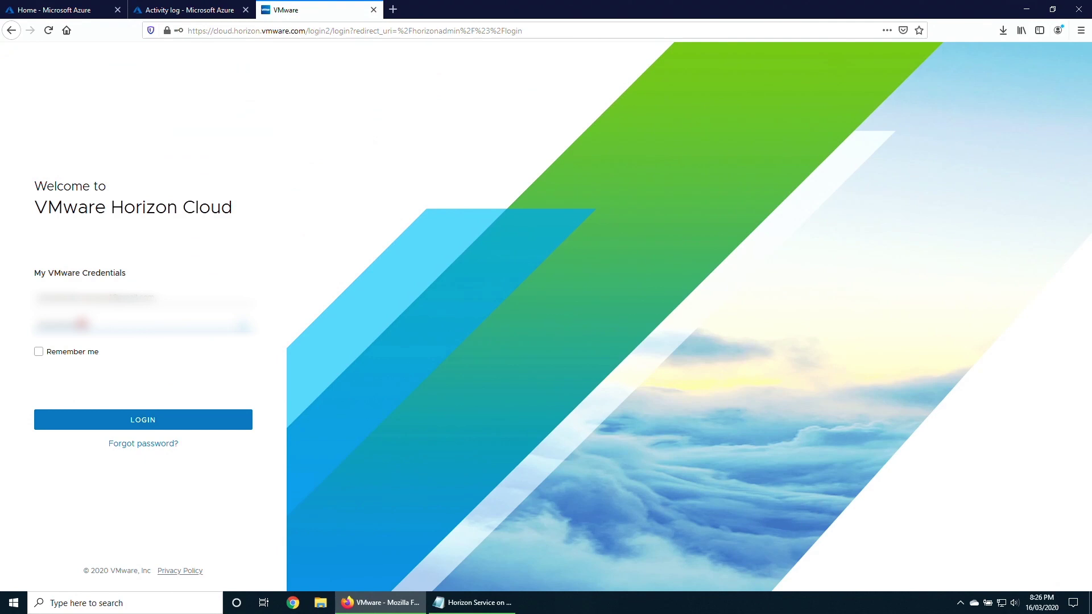
pyautogui.press('Return')
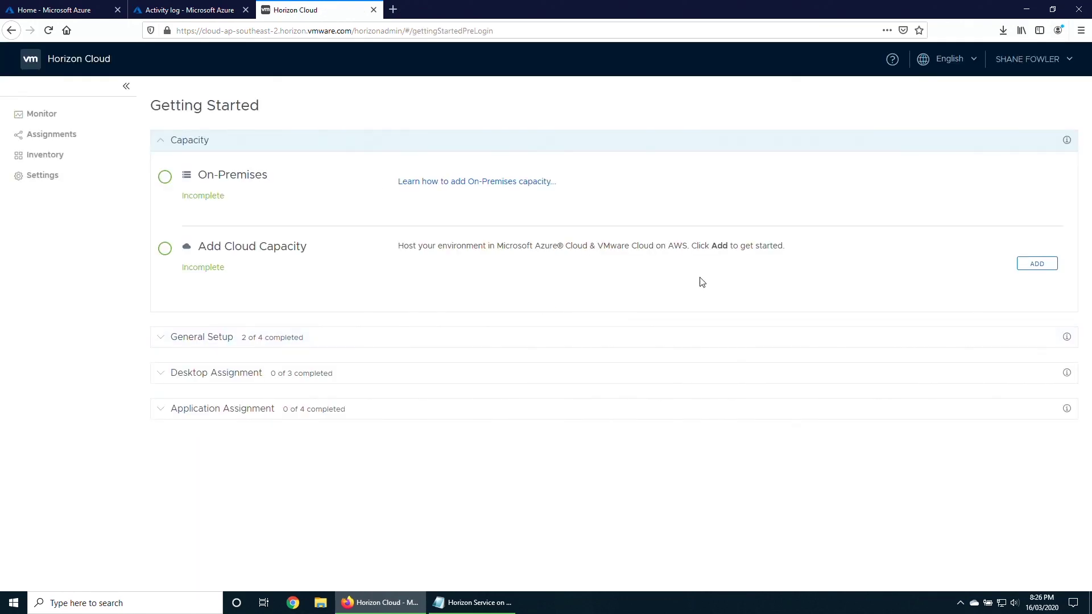
# Add Microsoft Azure capacity using the existing pay-as-you-go subscription and proceed to Pod Setup.
pyautogui.click(1037, 267)
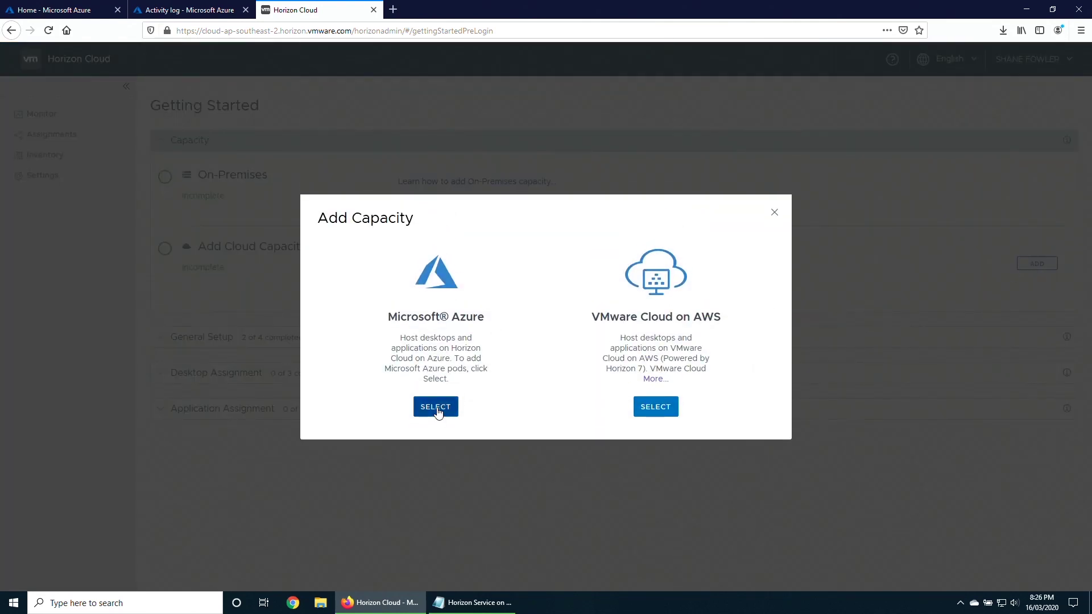
pyautogui.click(435, 407)
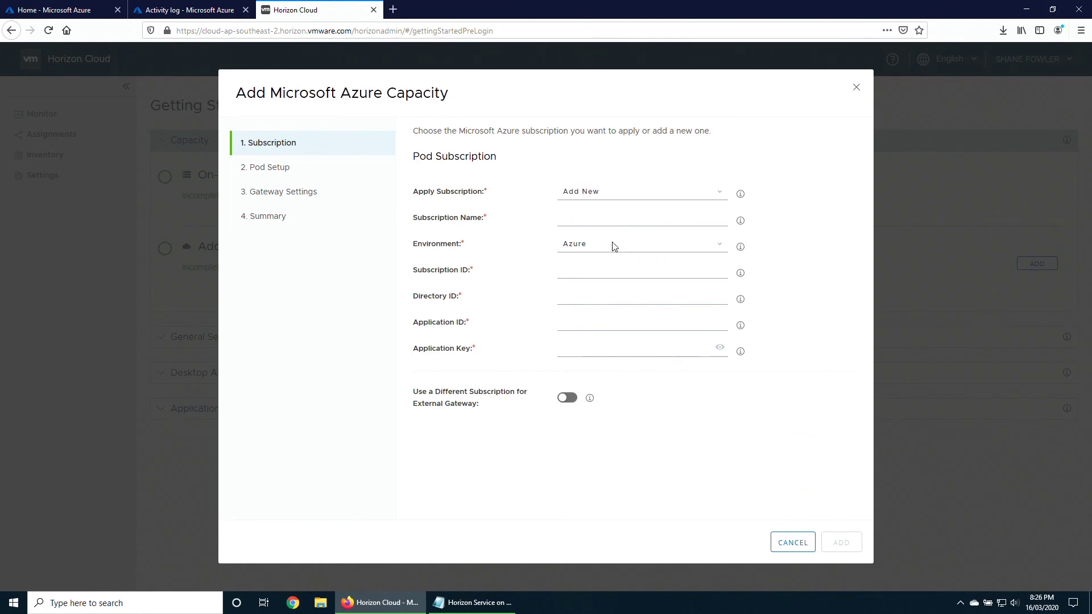
pyautogui.click(472, 602)
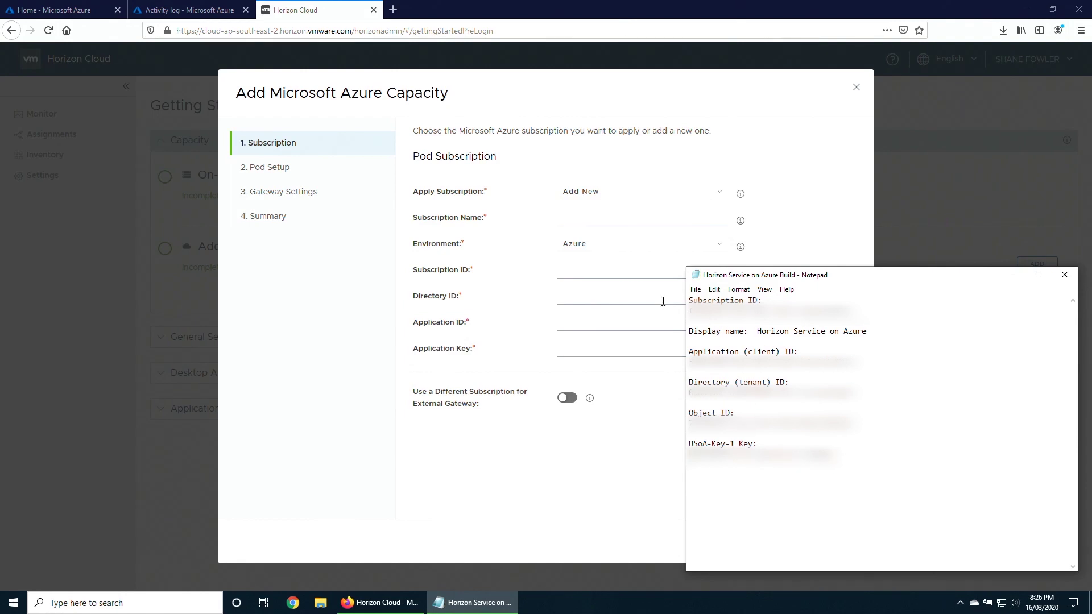
pyautogui.click(634, 202)
pyautogui.click(605, 226)
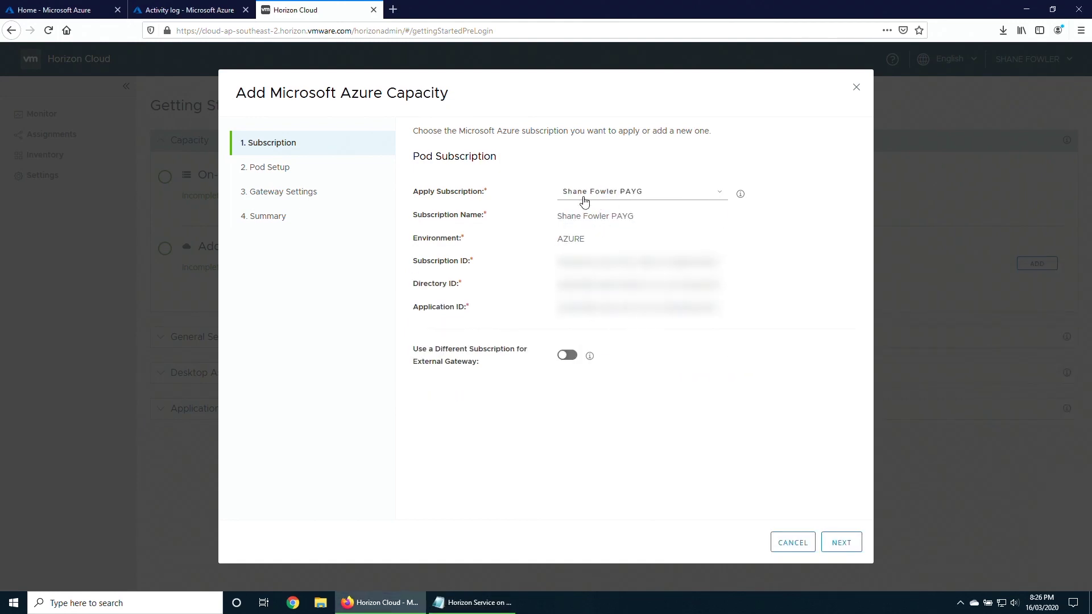
pyautogui.click(842, 543)
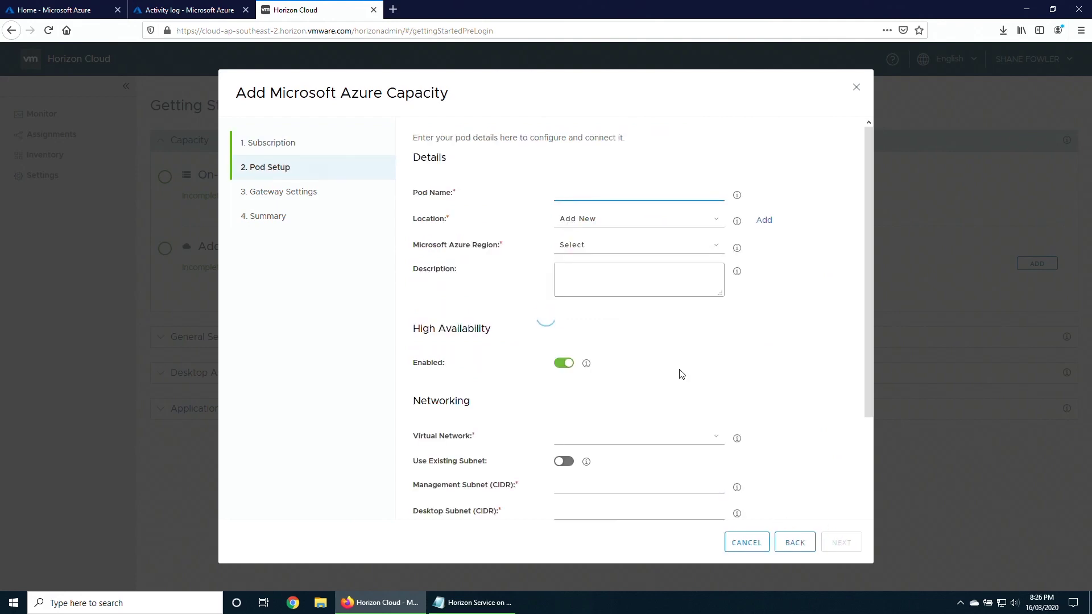
# Name the pod POD1-Aust-East in Sydney, Australia East region, with high availability off.
pyautogui.write('POD1-Aust-East')
pyautogui.click(586, 219)
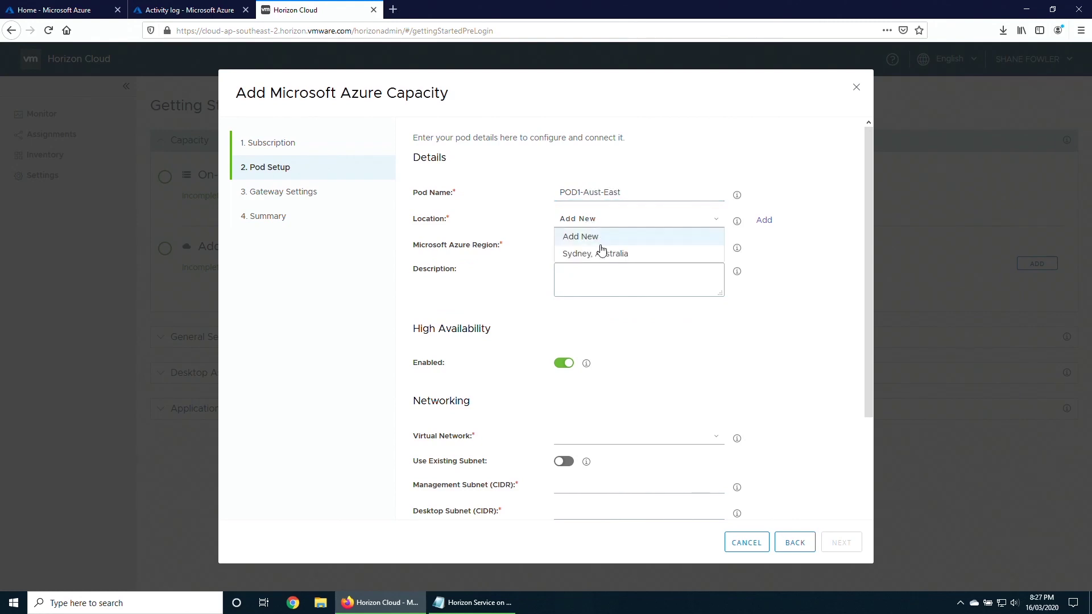
pyautogui.click(600, 251)
pyautogui.click(598, 249)
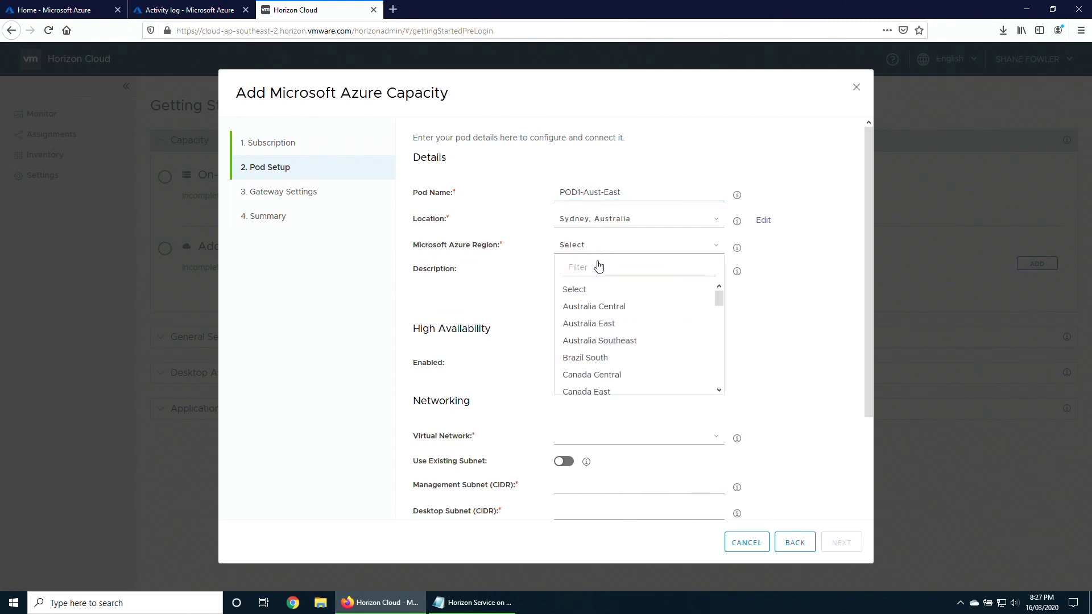
pyautogui.click(599, 324)
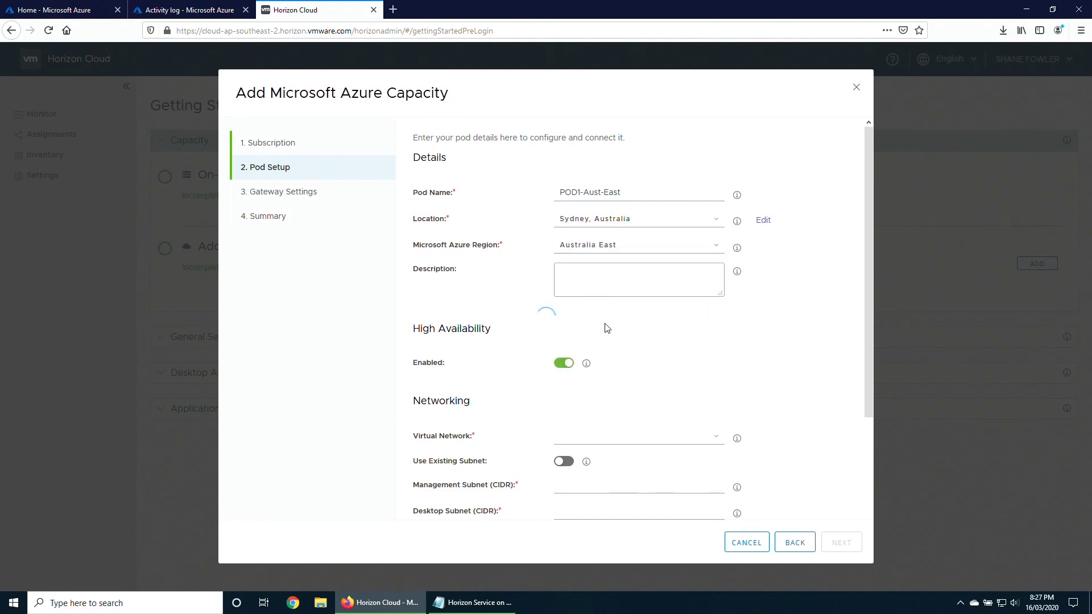
pyautogui.click(563, 363)
pyautogui.moveTo(588, 367)
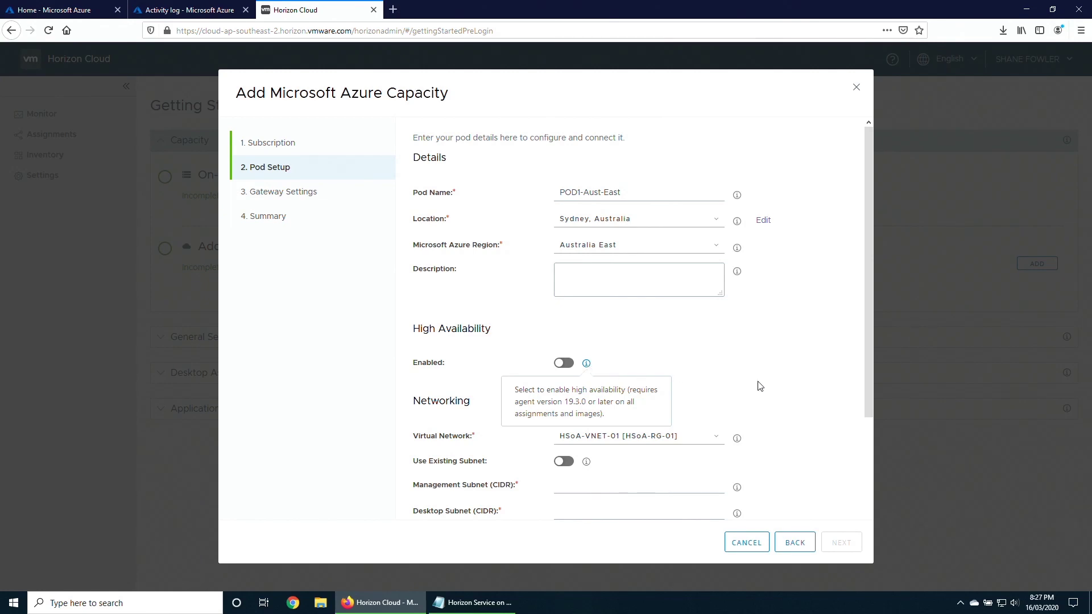
pyautogui.scroll(-1, 621, 456)
pyautogui.scroll(-3, 621, 455)
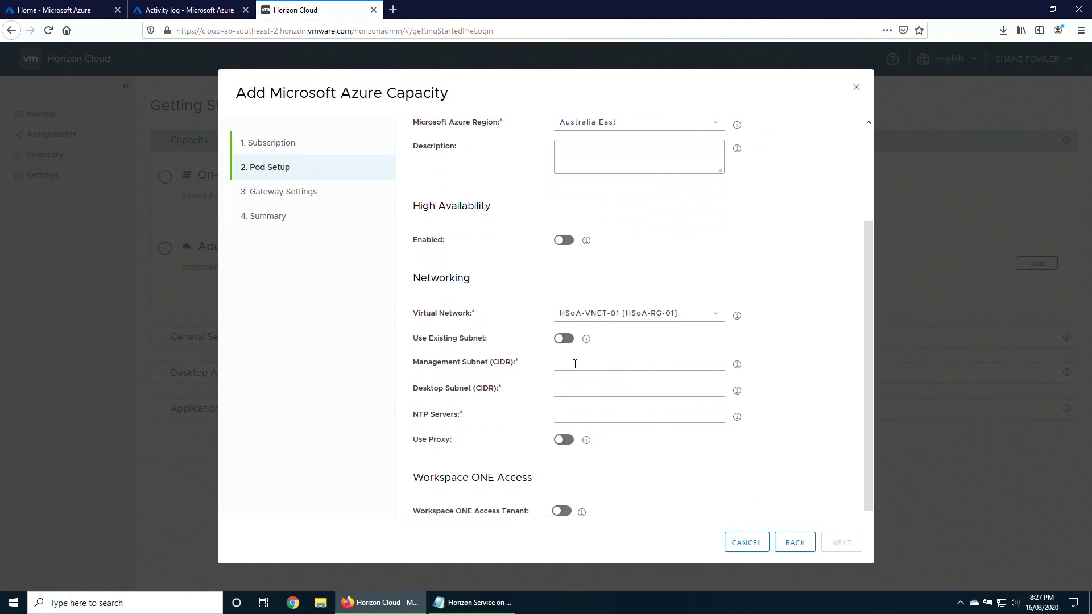
# Choose virtual network HSoA-VNET-01 with subnets 192.168.101.0/24 and 192.168.102.0/24.
pyautogui.click(607, 320)
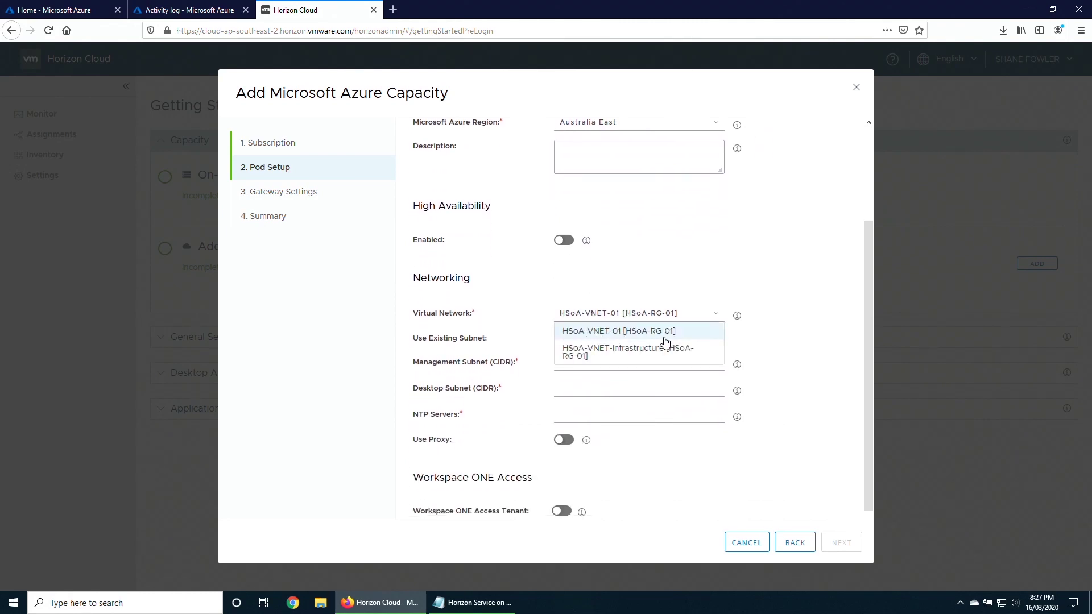
pyautogui.click(601, 335)
pyautogui.click(587, 362)
pyautogui.write('192.168.101.0/24')
pyautogui.click(592, 391)
pyautogui.write('192.168')
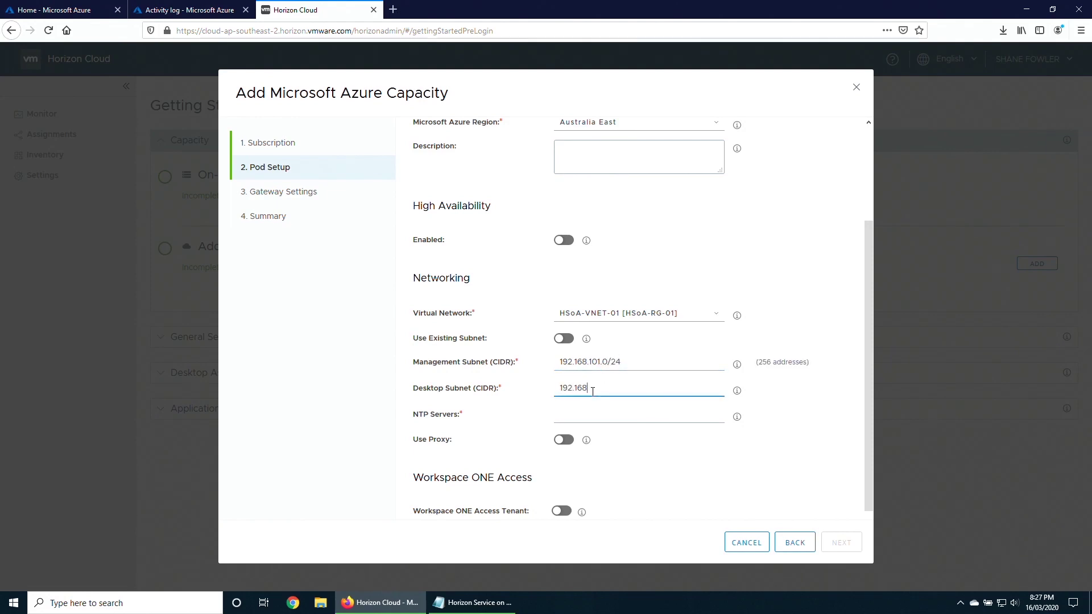
pyautogui.write('.102.0/24')
# Set NTP server au.pool.ntp.org, leave the proxy disabled, and continue to Gateway Settings.
pyautogui.click(583, 417)
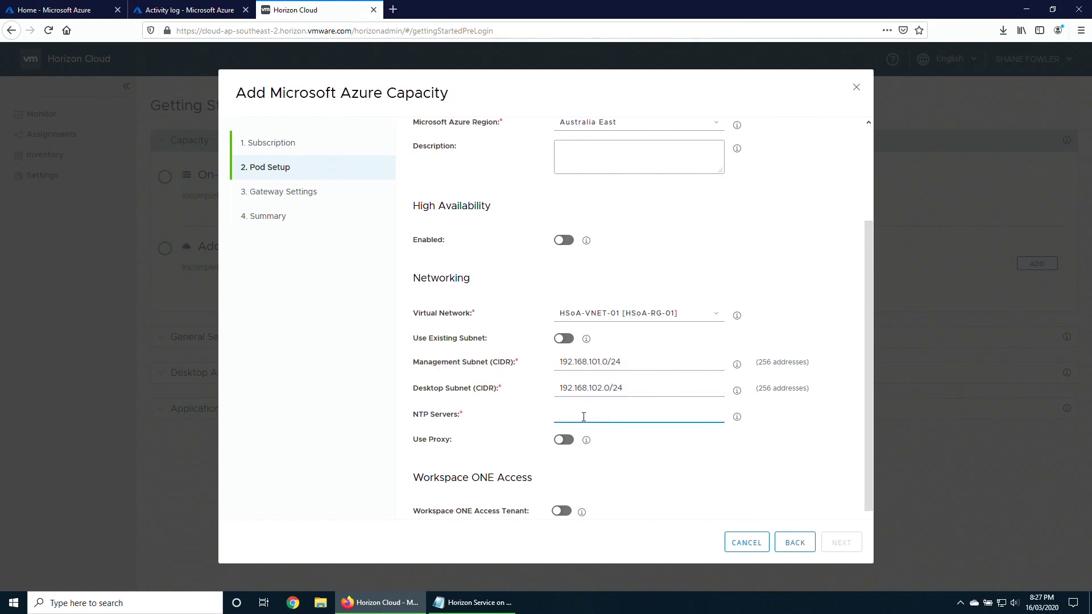
pyautogui.write('au.pool.ntp.org')
pyautogui.scroll(-1, 580, 452)
pyautogui.click(570, 433)
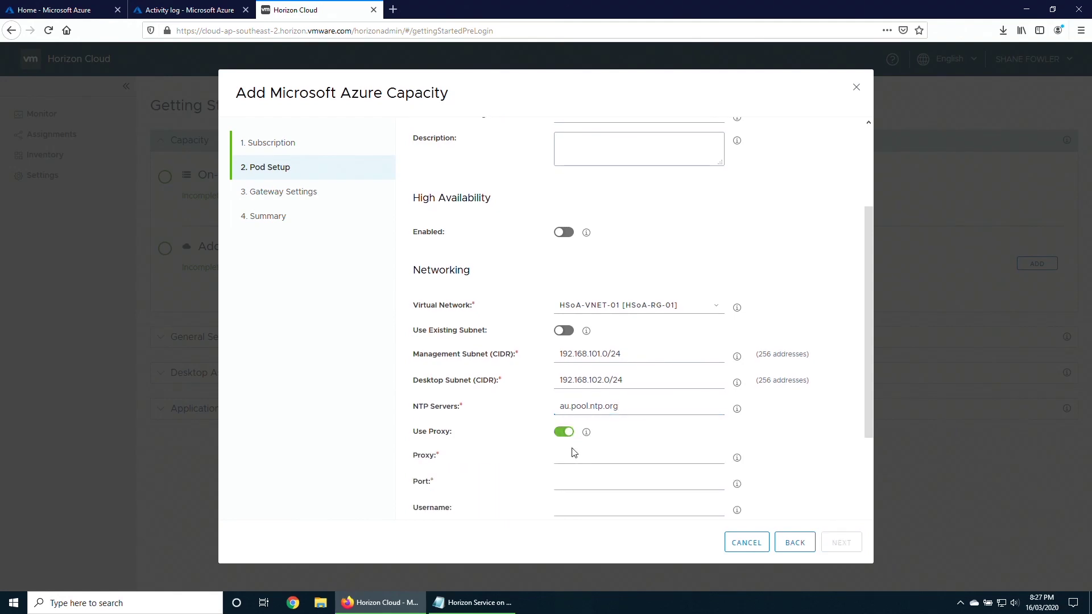
pyautogui.scroll(-4, 575, 446)
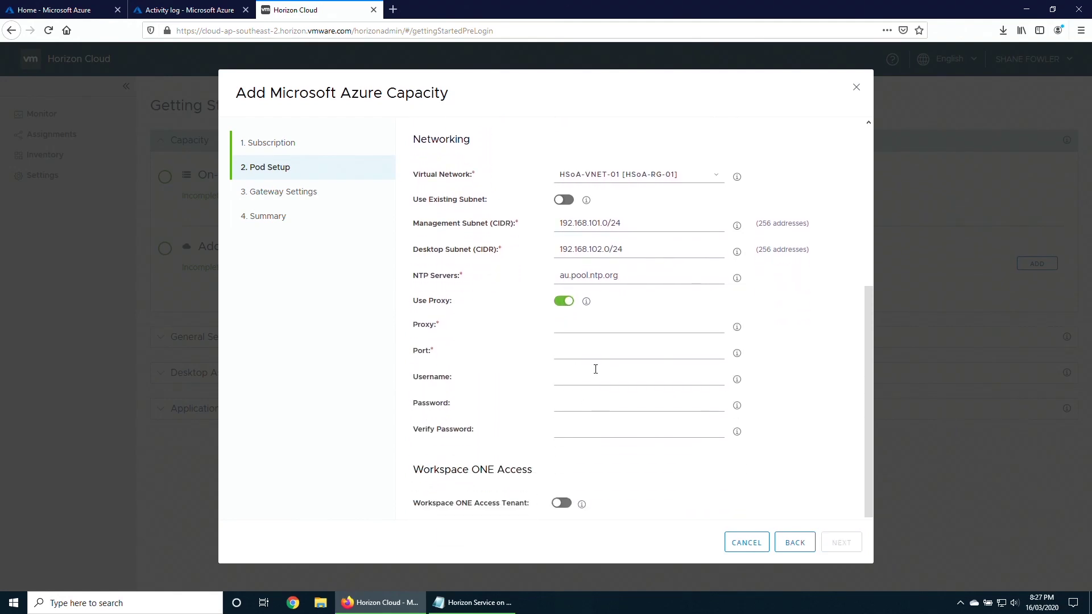
pyautogui.click(565, 301)
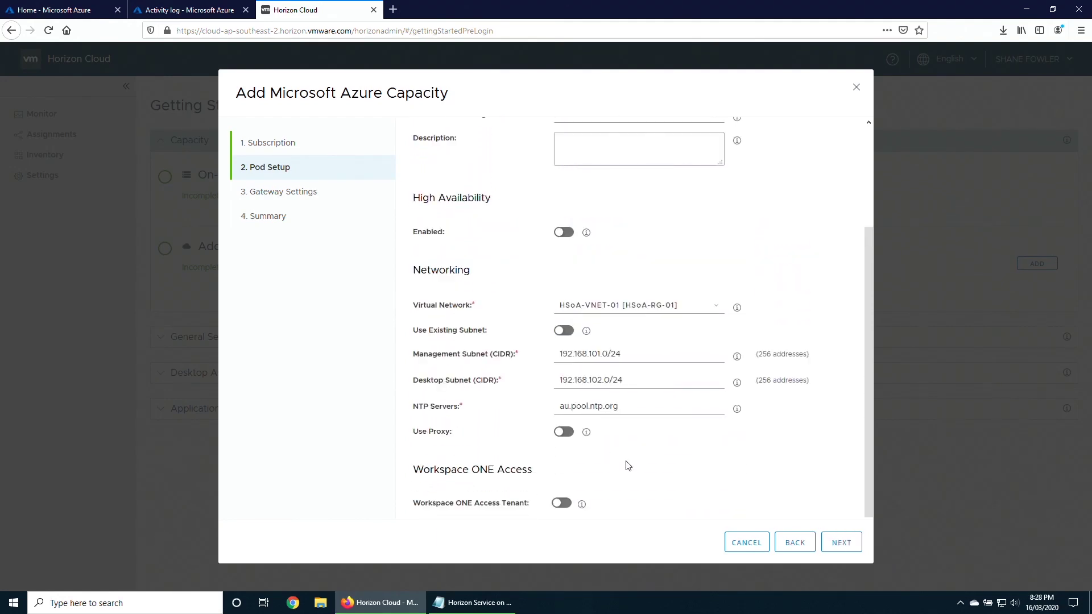
pyautogui.click(842, 544)
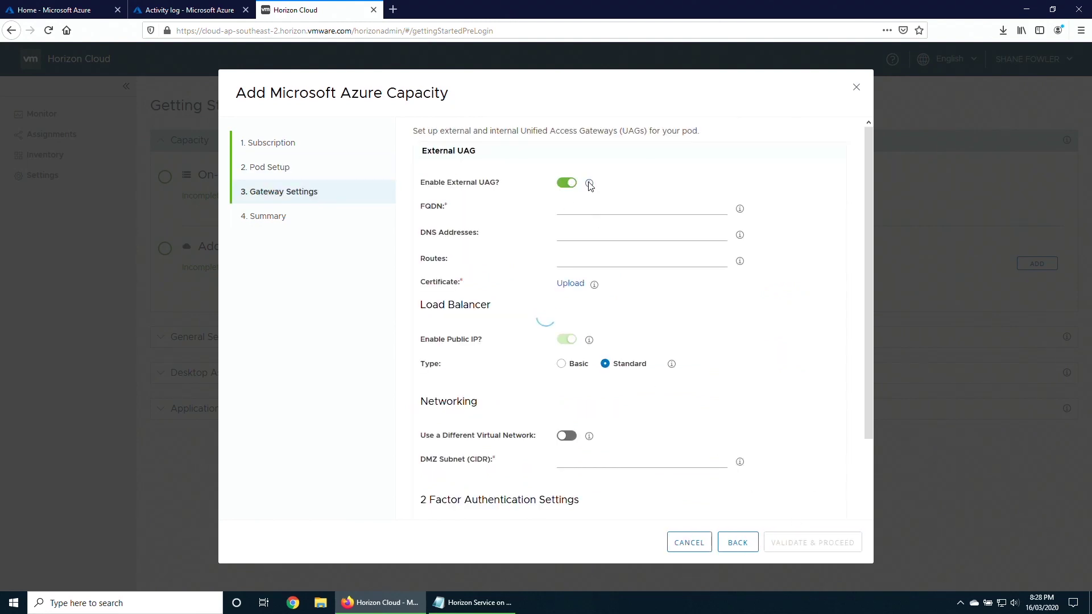
# Enter the external gateway FQDN and upload the vdijedi.pem certificate.
pyautogui.moveTo(590, 186)
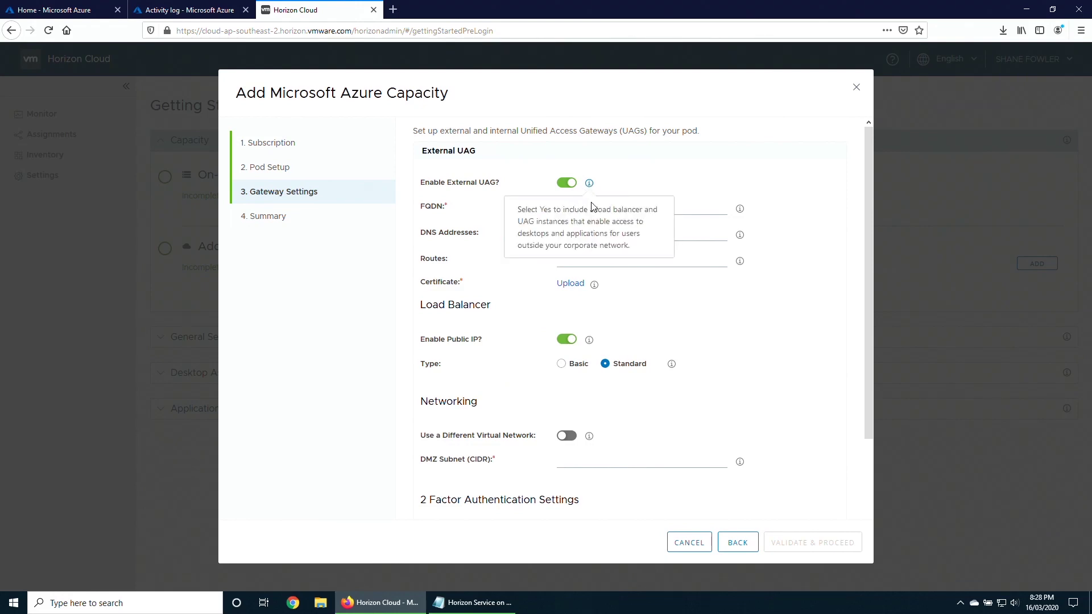
pyautogui.click(570, 204)
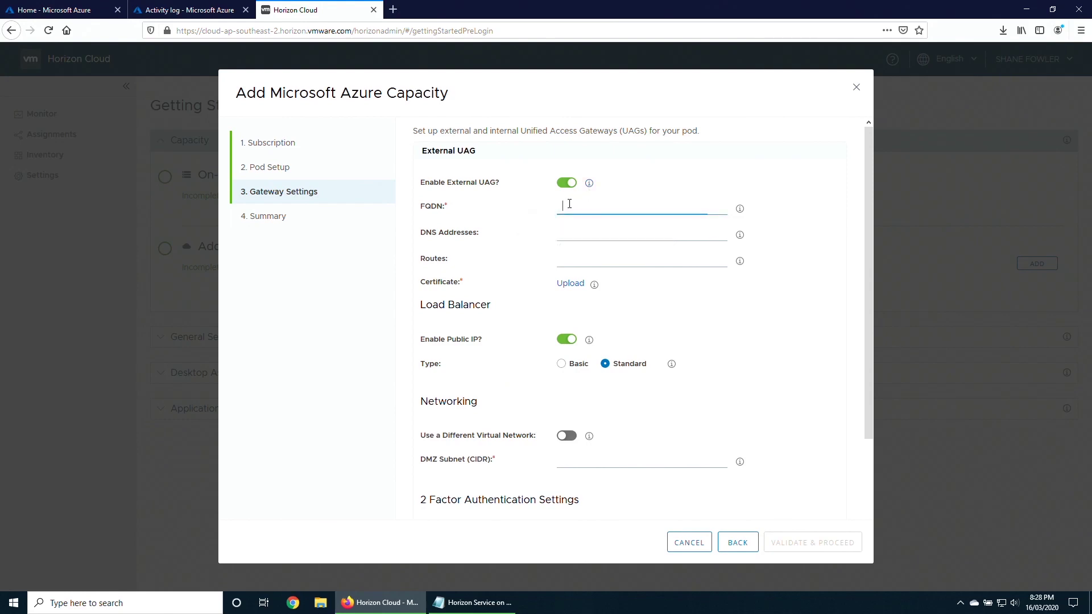
pyautogui.write('horizon.vdijedi')
pyautogui.write('.com')
pyautogui.press('Tab')
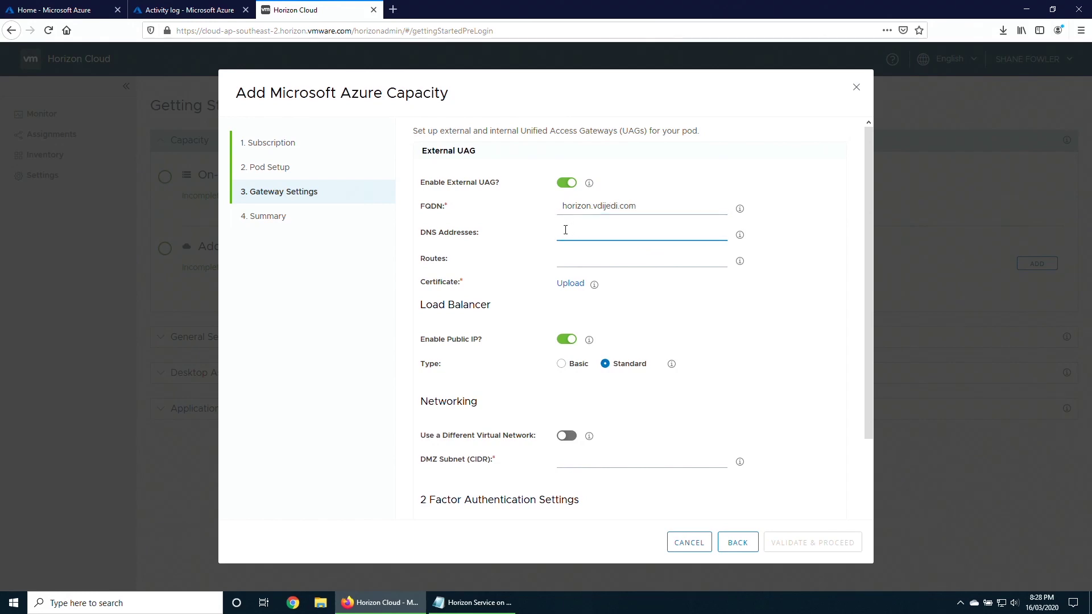
pyautogui.click(571, 286)
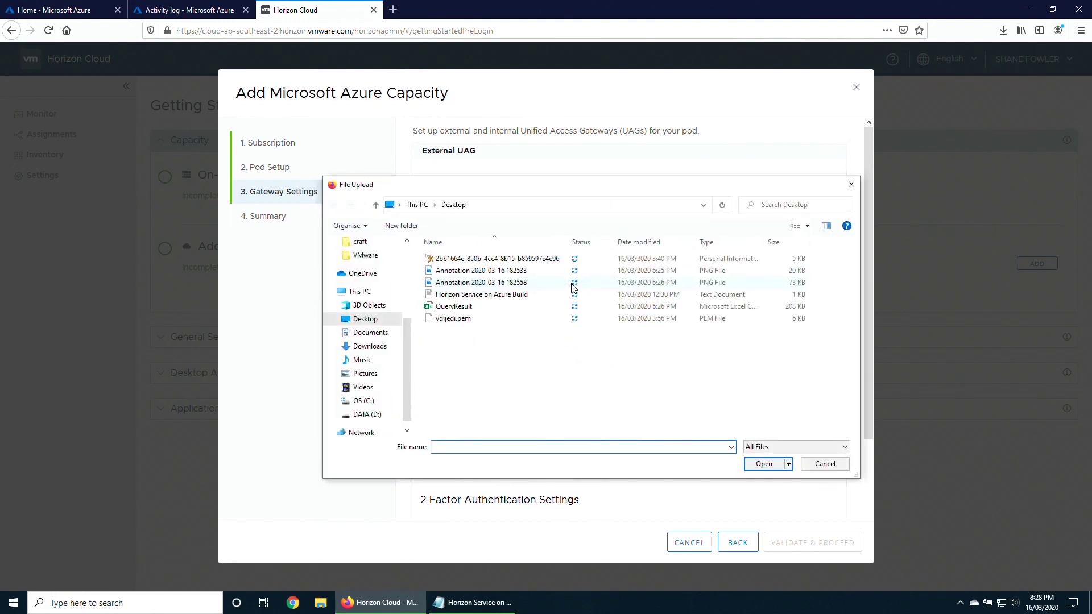
pyautogui.doubleClick(466, 319)
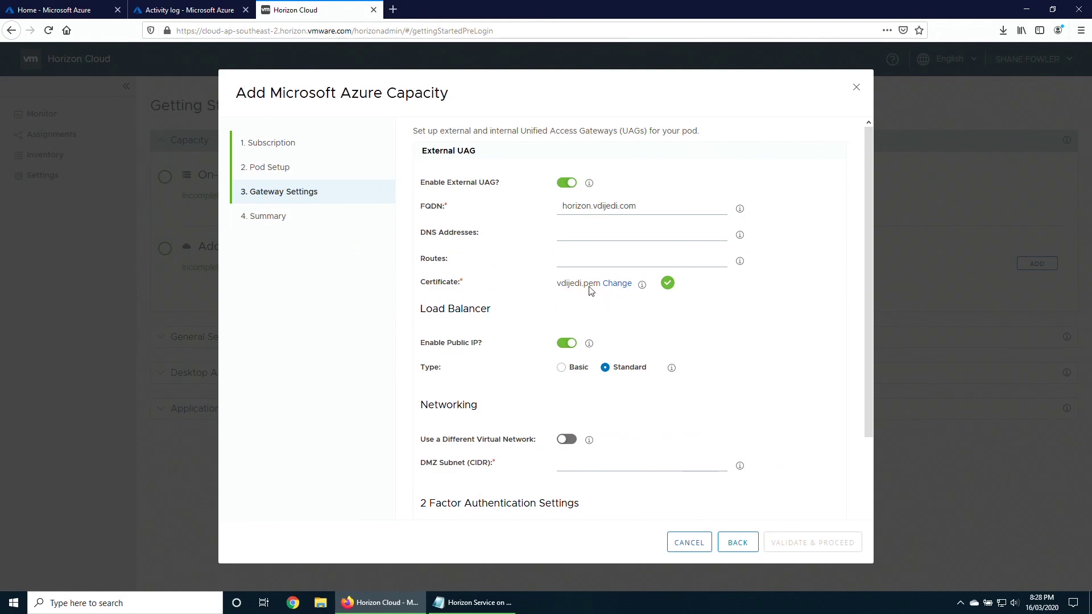
# Set DMZ subnet 192.168.103.0/24, keep two-factor authentication off, and validate the gateway settings.
pyautogui.moveTo(642, 286)
pyautogui.scroll(-3, 653, 395)
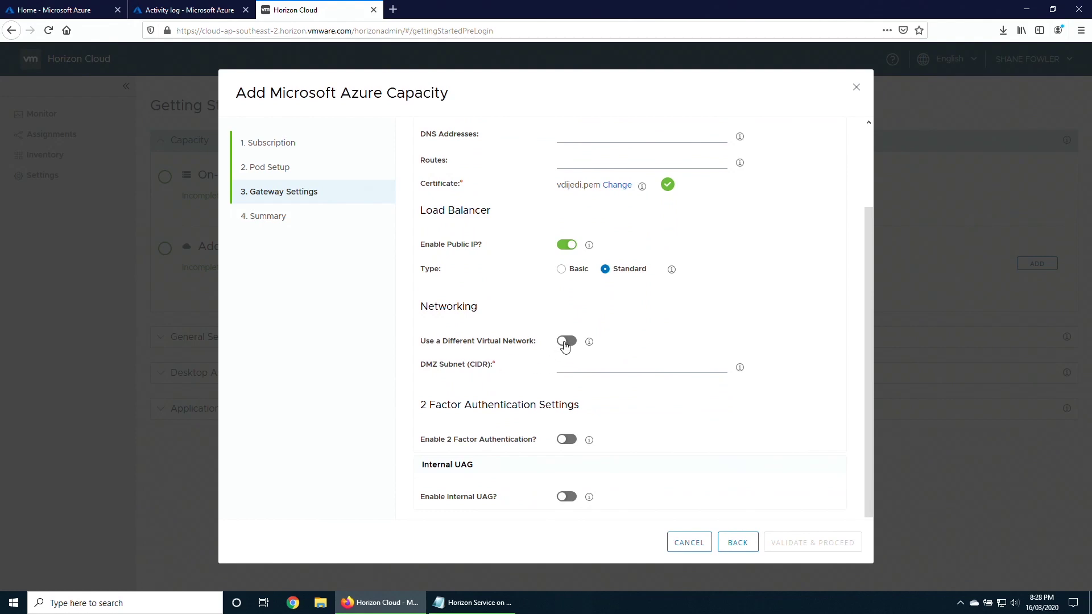
pyautogui.click(574, 364)
pyautogui.write('192.168.103.0/24')
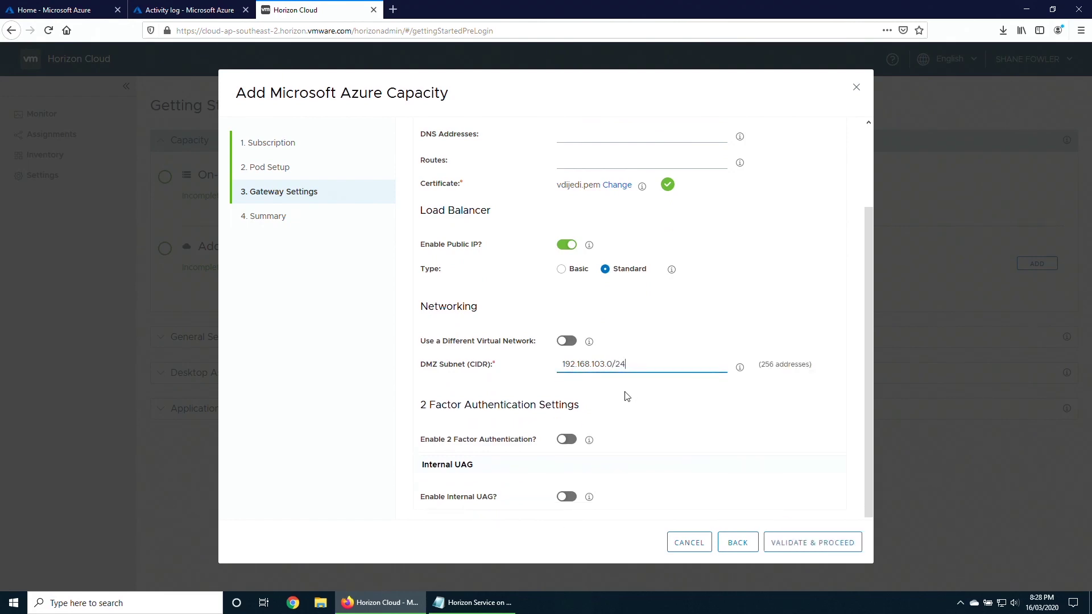
pyautogui.click(565, 439)
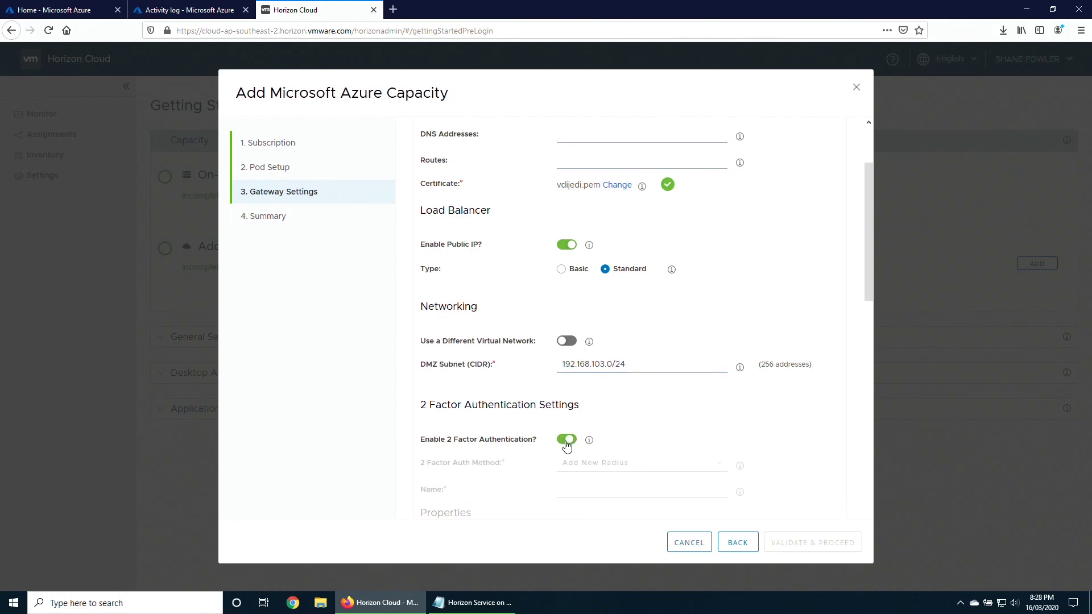
pyautogui.scroll(-3, 568, 446)
pyautogui.click(615, 280)
pyautogui.click(648, 262)
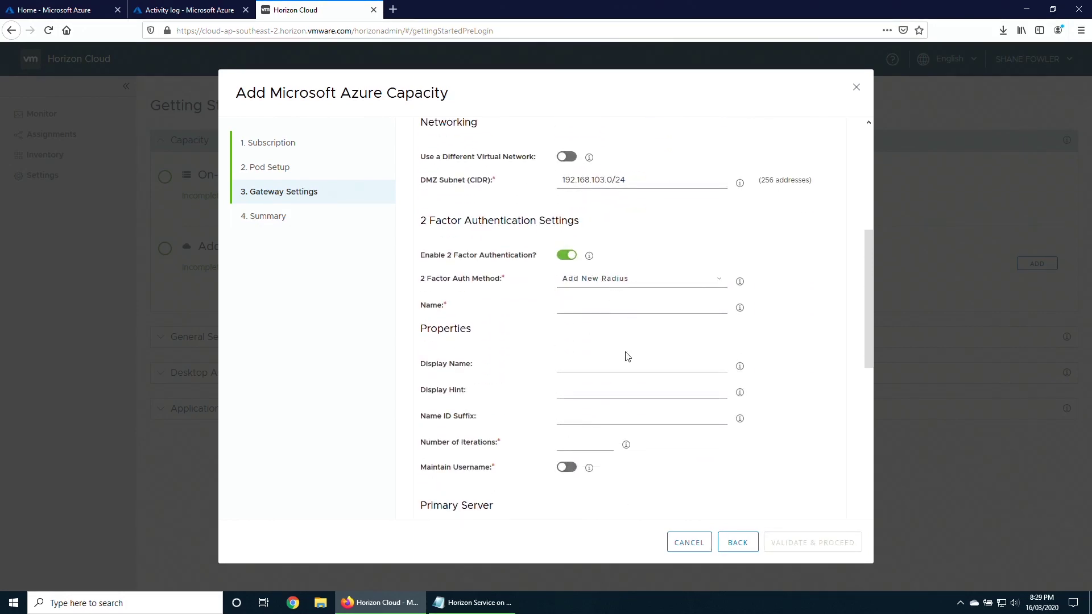
pyautogui.click(568, 257)
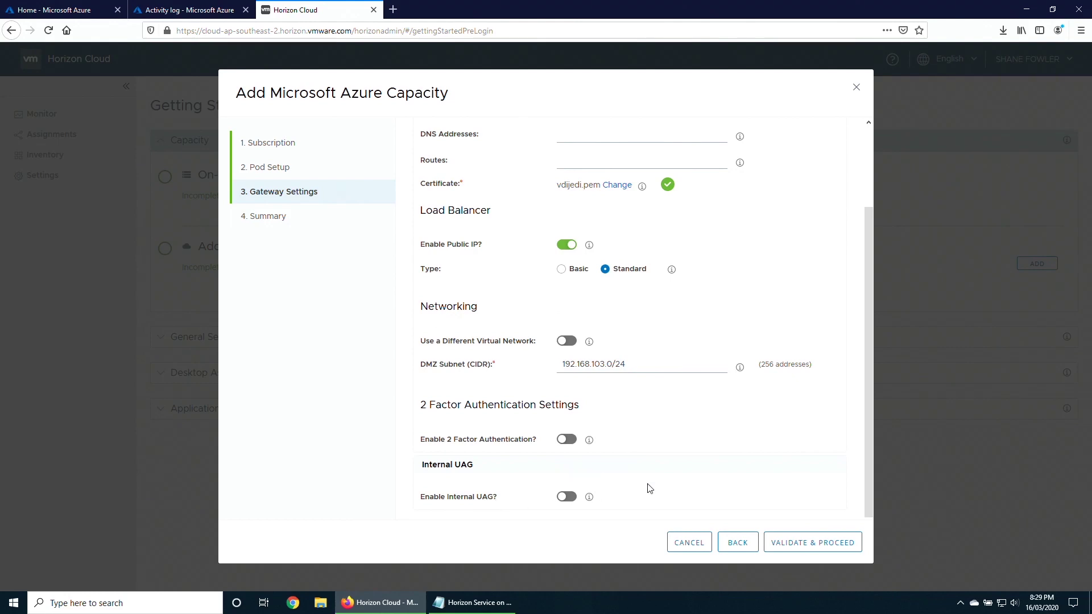
pyautogui.click(820, 548)
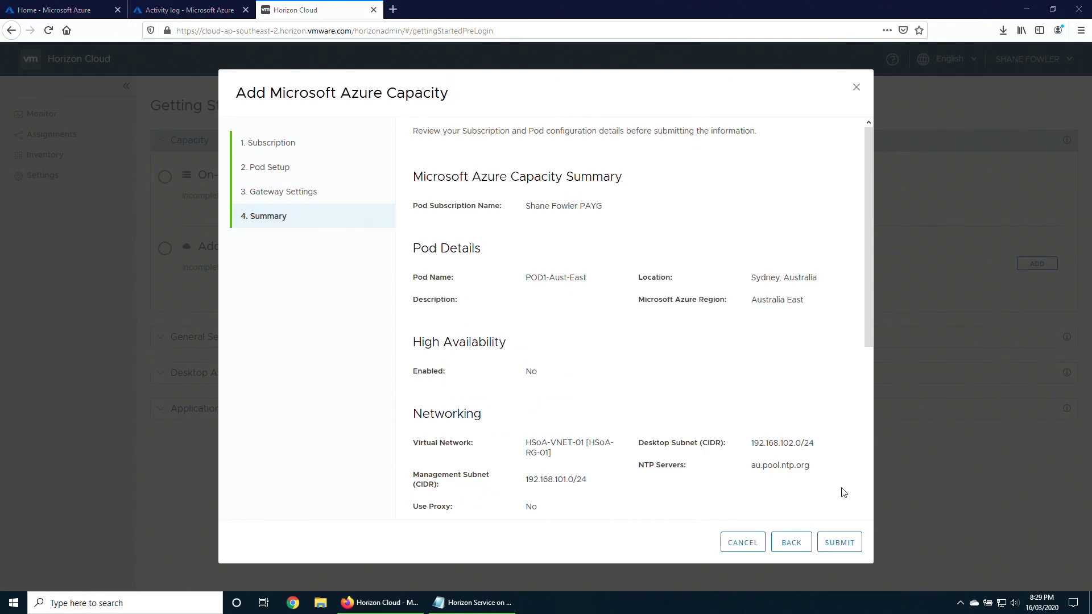
# Review the Summary and submit the Azure capacity to deploy the pod.
pyautogui.scroll(-2, 758, 478)
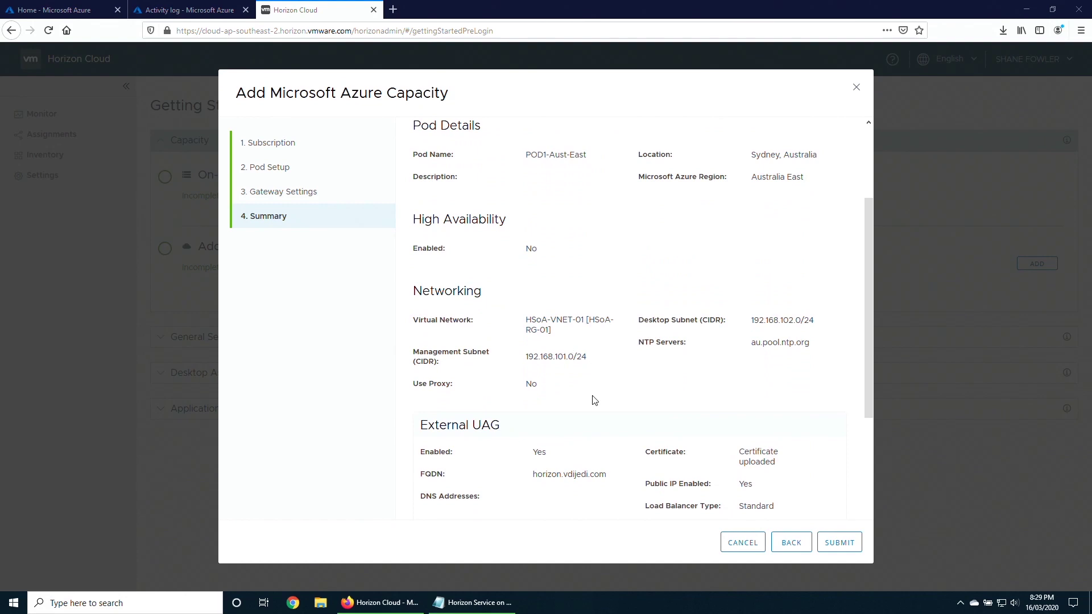
pyautogui.scroll(-3, 592, 397)
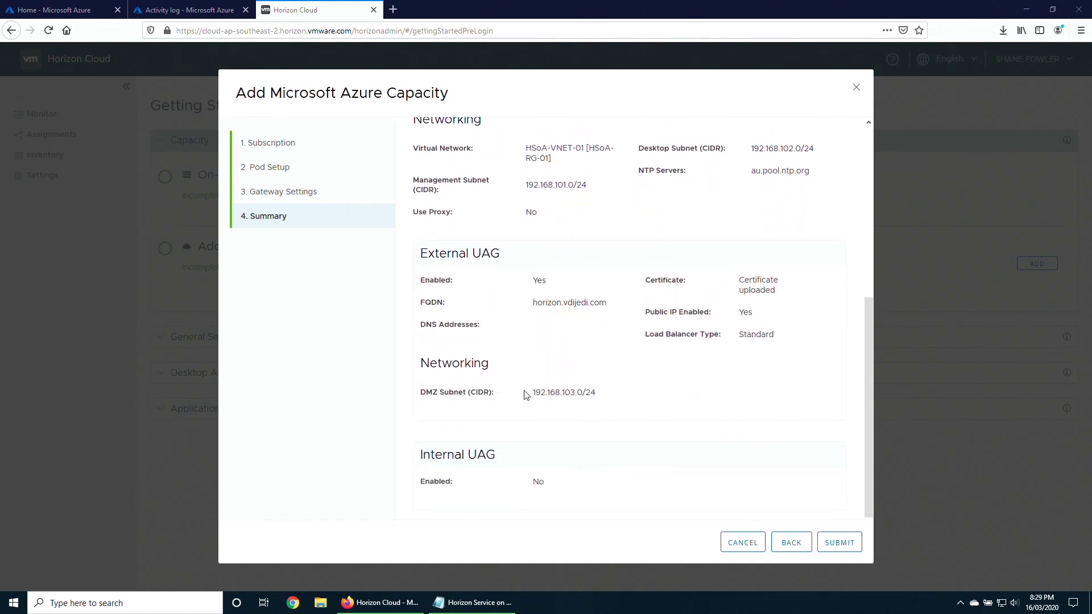
pyautogui.click(845, 546)
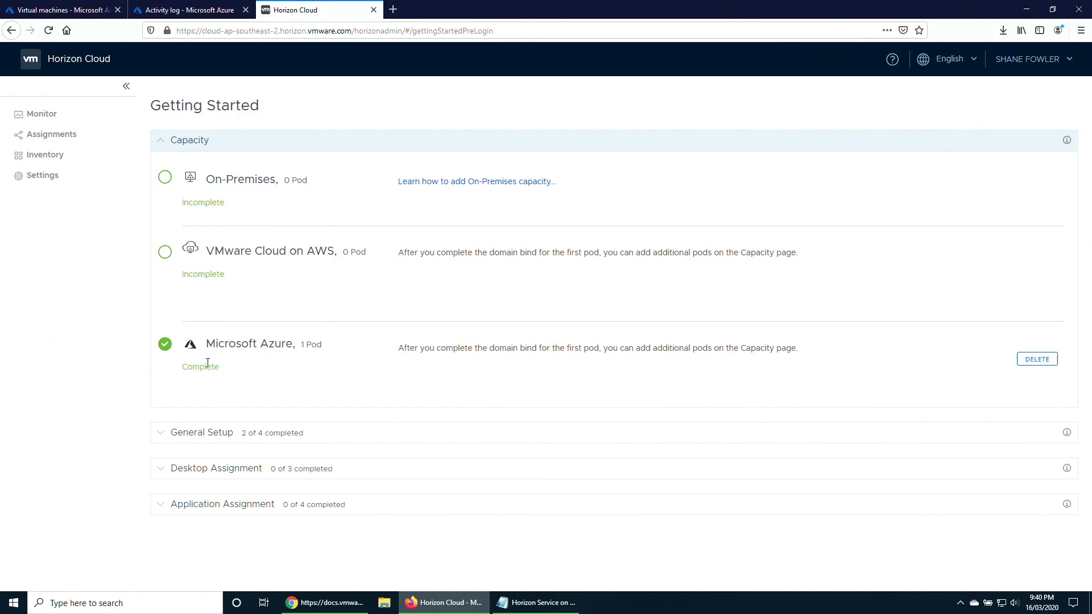
pyautogui.click(63, 11)
pyautogui.click(199, 117)
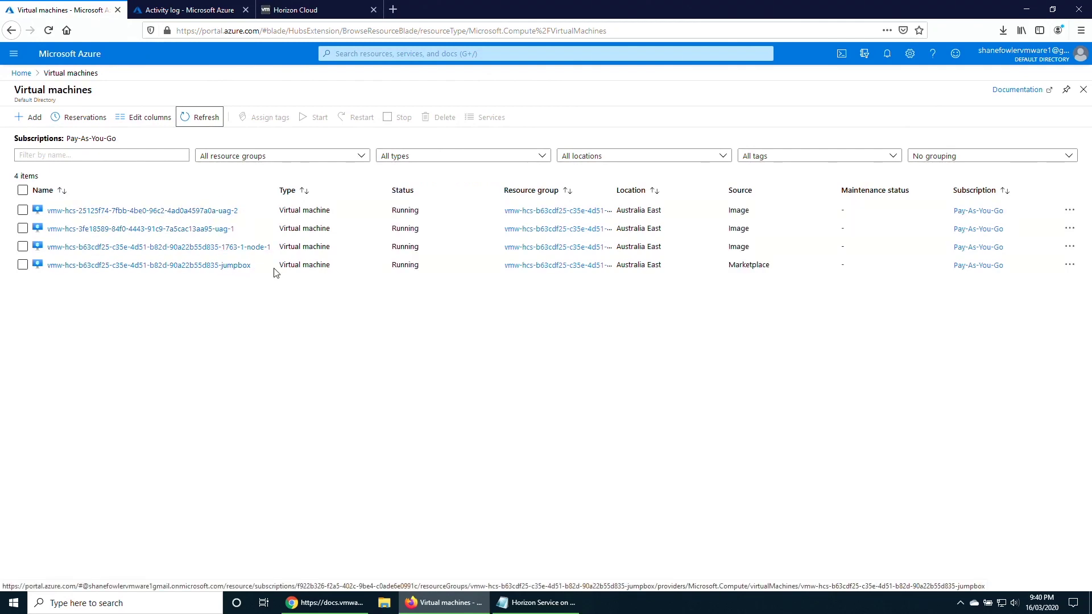
pyautogui.click(315, 10)
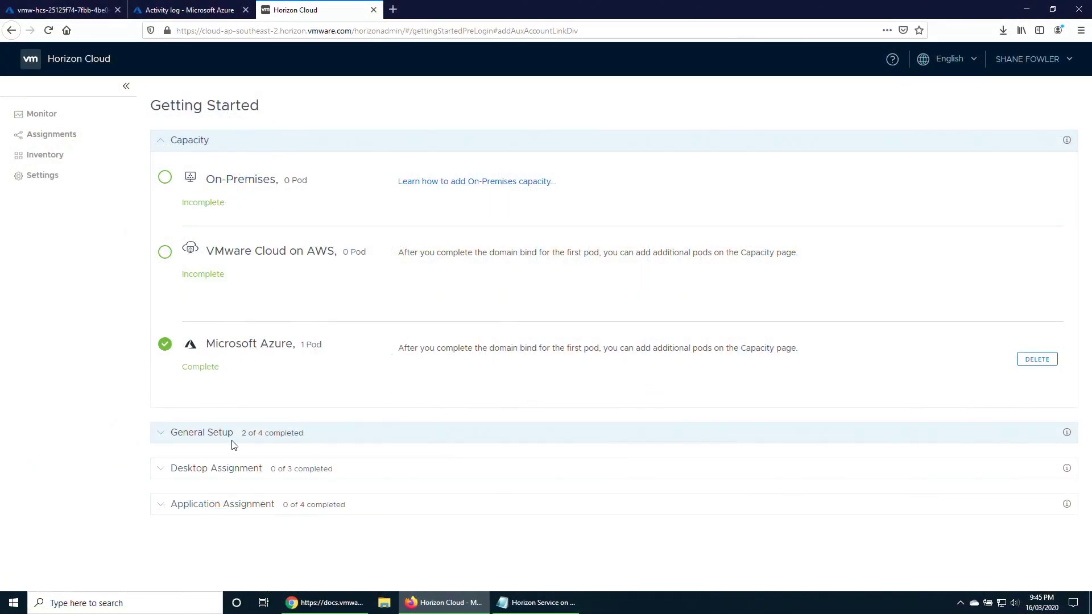
# Configure Active Directory with NetBIOS name VDIJEDI and DNS domain vdijedi.com.
pyautogui.click(161, 433)
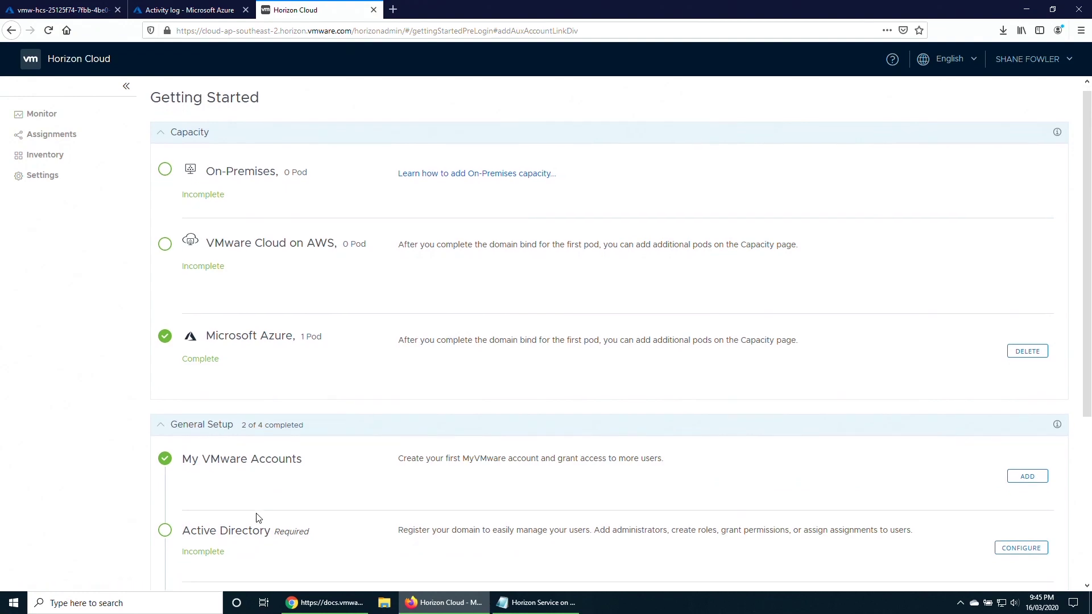
pyautogui.scroll(-2, 236, 451)
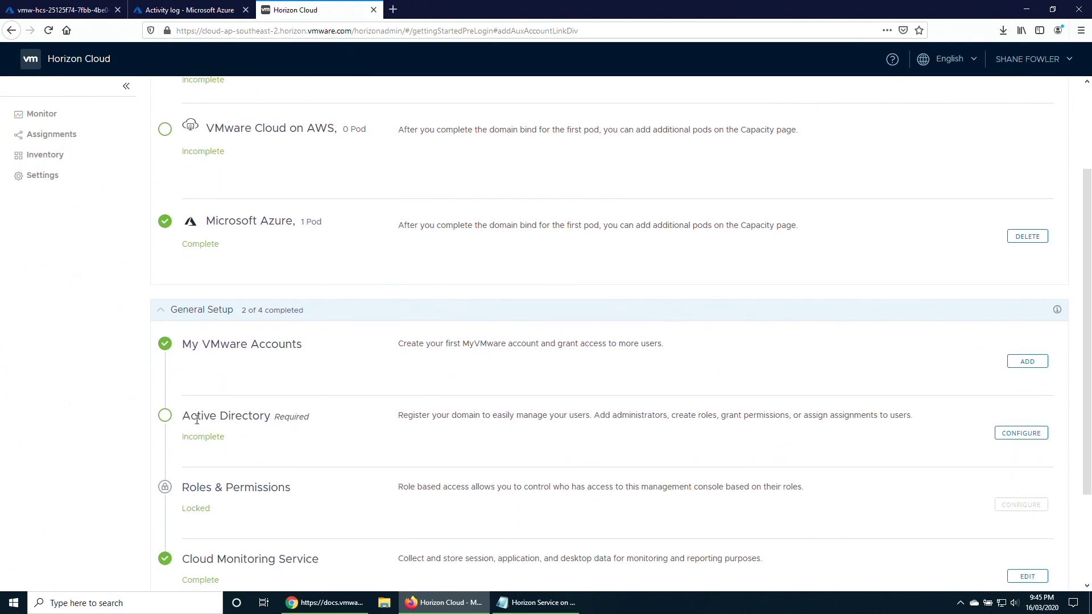
pyautogui.click(1021, 433)
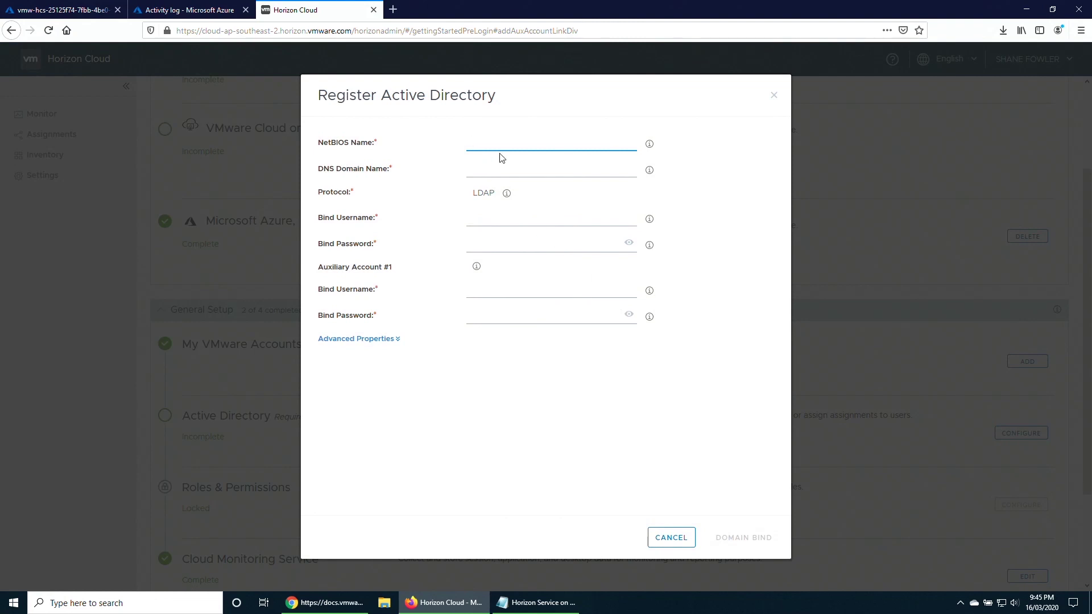
pyautogui.write('VDIJEDI')
pyautogui.press('Tab')
pyautogui.write('vdijedi')
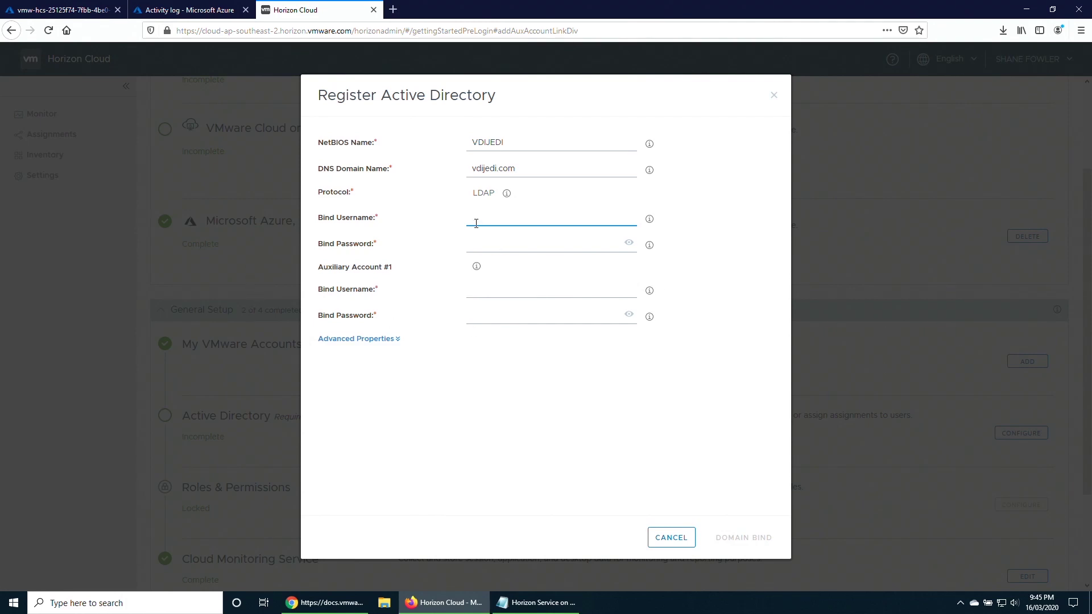
# Enter the primary and auxiliary bind accounts with their passwords and bind the domain.
pyautogui.press('Tab')
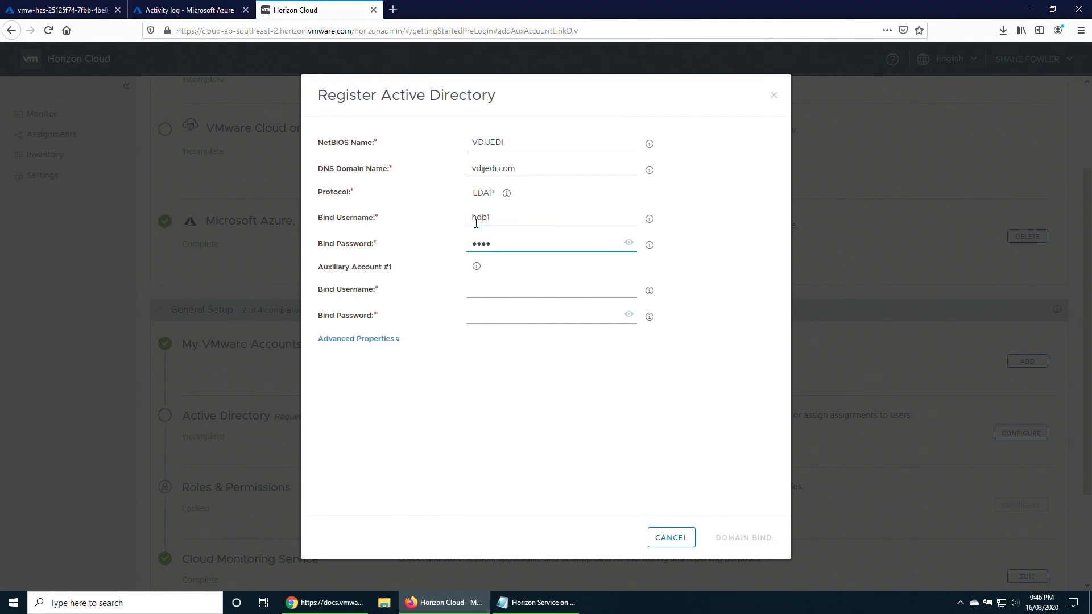
pyautogui.press('Tab')
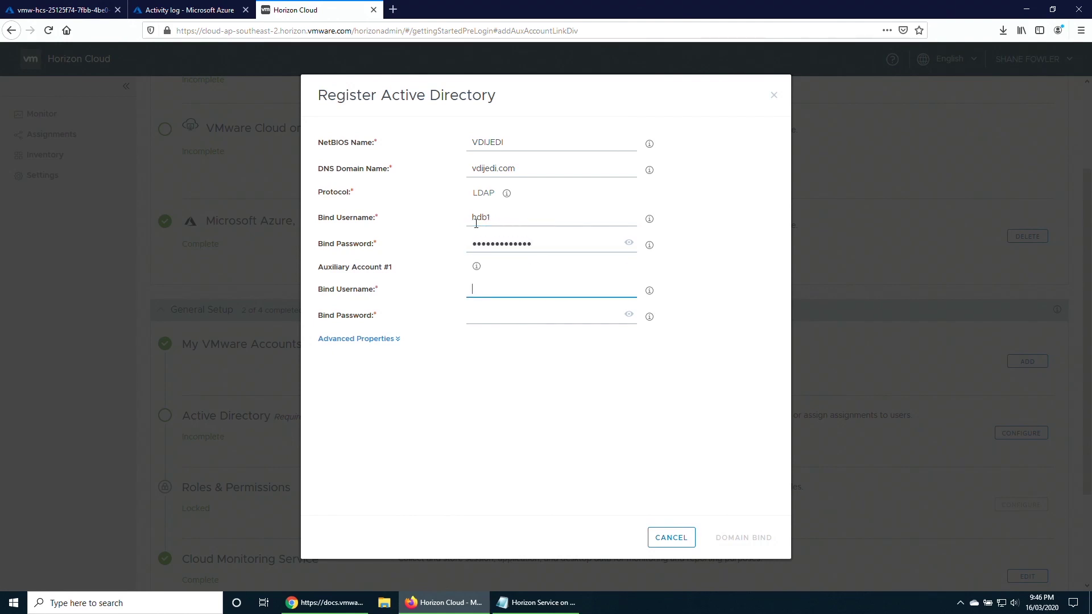
pyautogui.press('Tab')
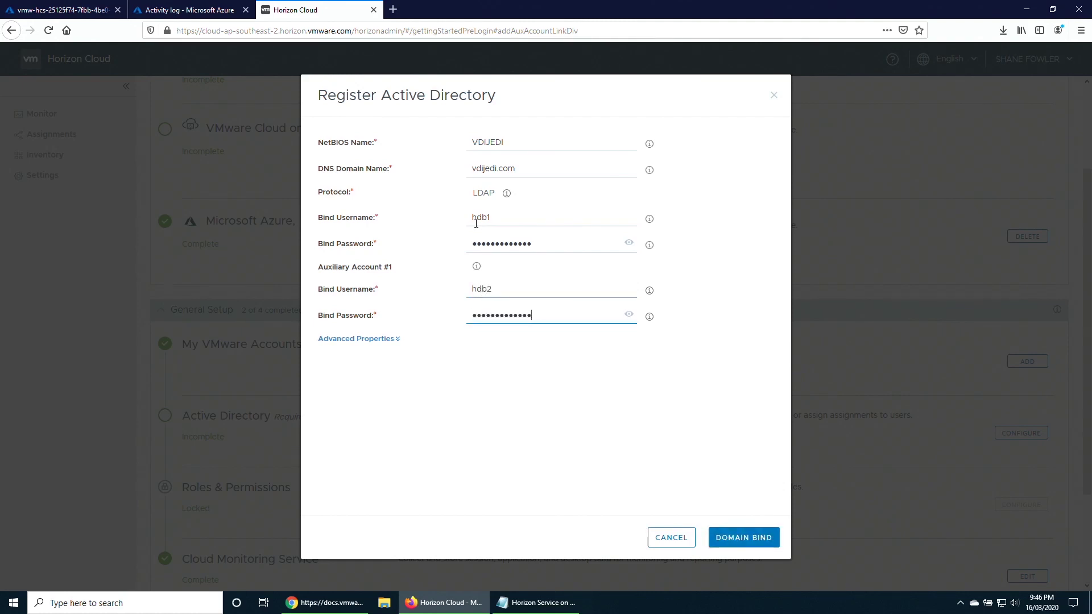
pyautogui.click(747, 538)
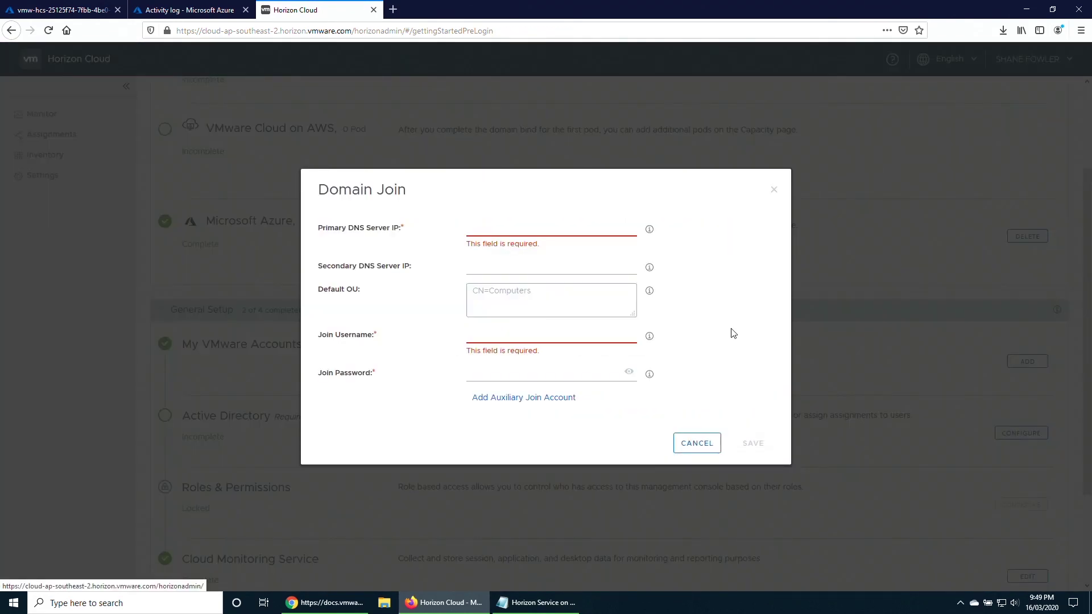
# Set primary DNS server 192.168.222.10 and the Horizon Service on Azure default OU.
pyautogui.click(494, 229)
pyautogui.write('19')
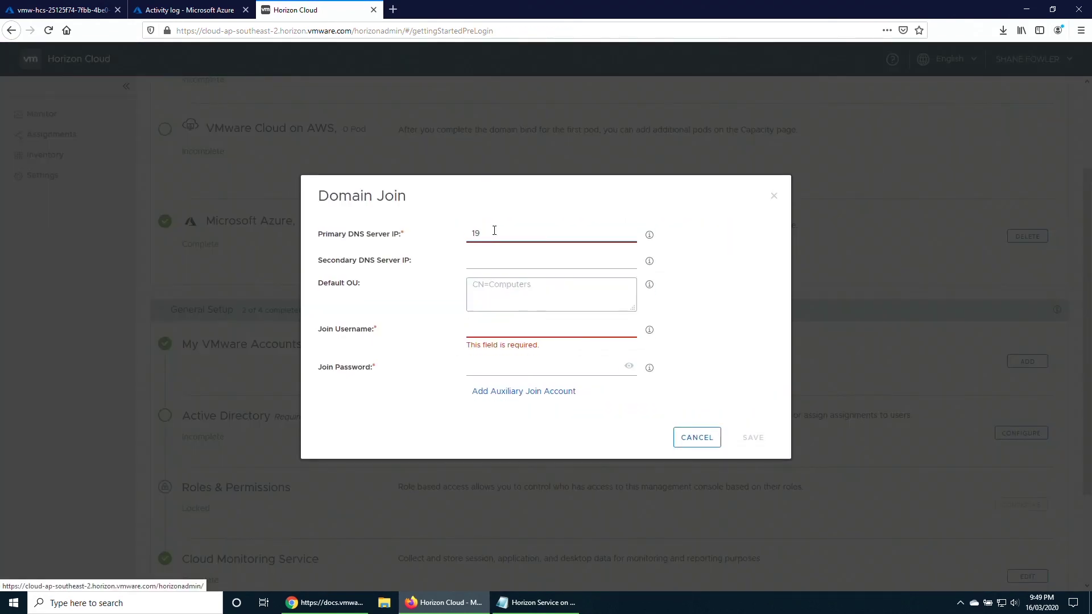
pyautogui.write('2.168.222.10')
pyautogui.press('Tab')
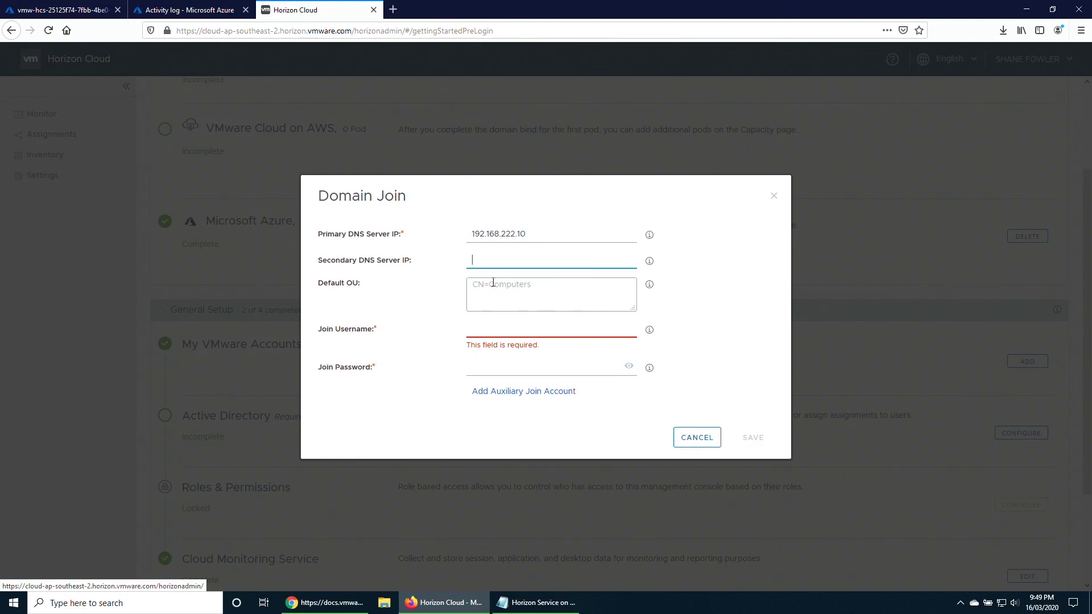
pyautogui.click(501, 290)
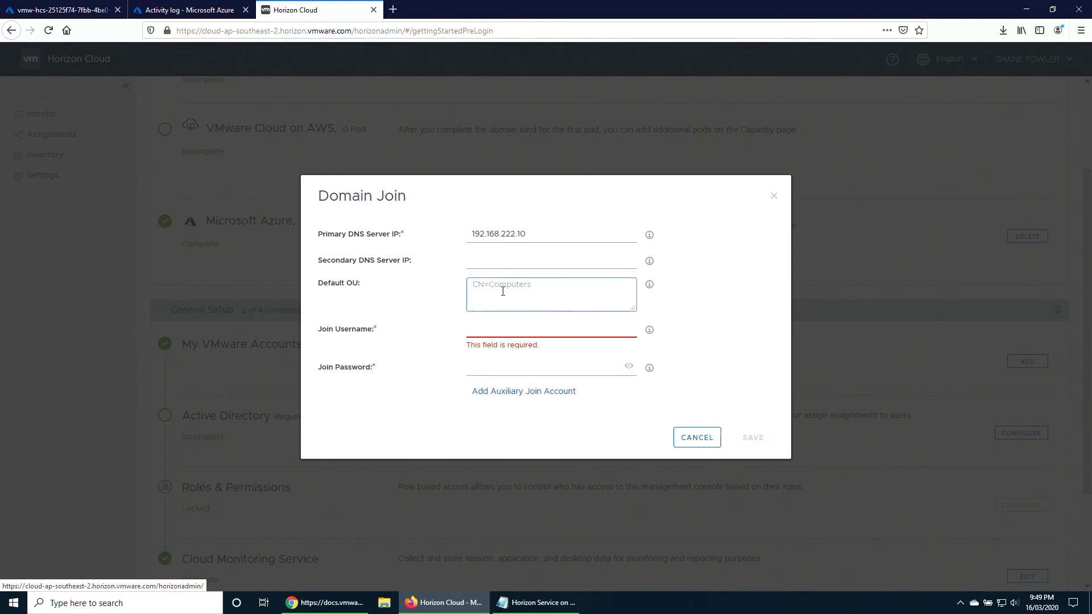
pyautogui.write('OU=Horizon Service on')
pyautogui.write('Azure,OU=Azure,DC=vdijedi,DC=com')
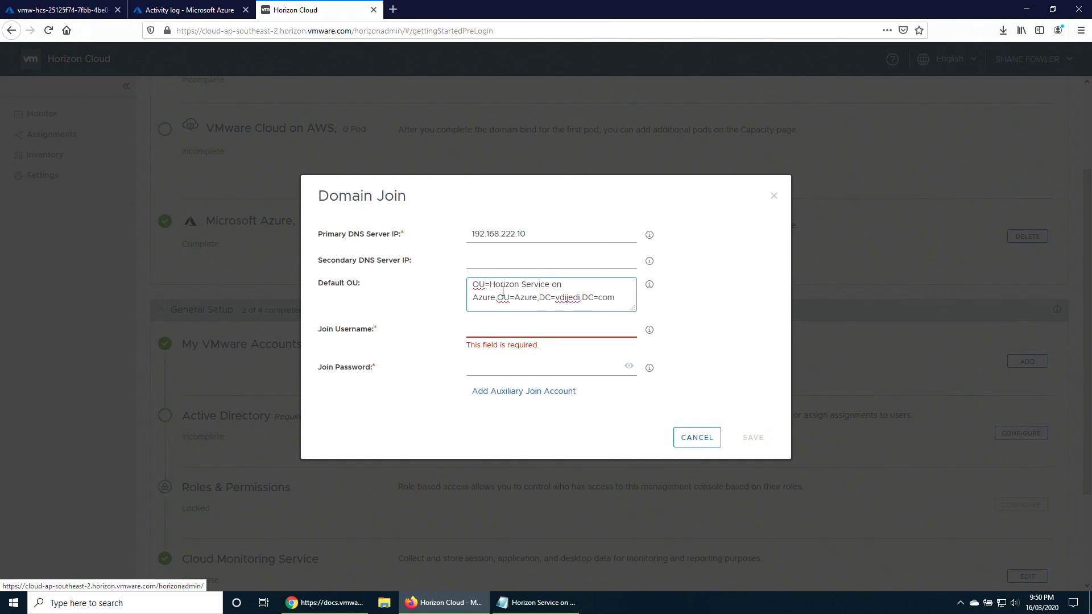
# Add the primary and auxiliary join accounts with passwords and save the domain join settings.
pyautogui.press('Tab')
pyautogui.write('h')
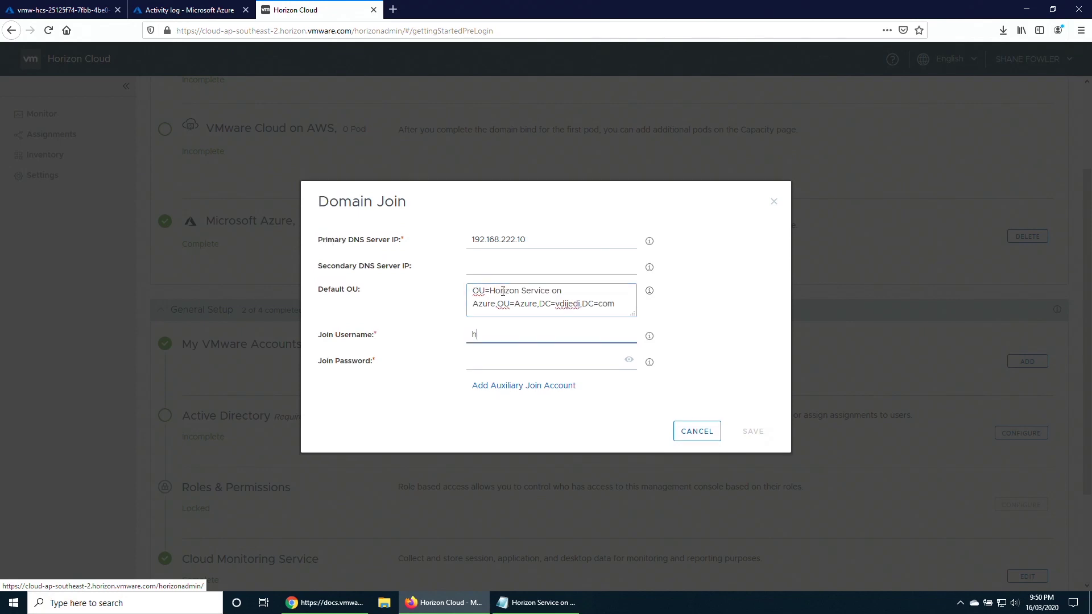
pyautogui.write('dj1')
pyautogui.press('Tab')
pyautogui.write('****')
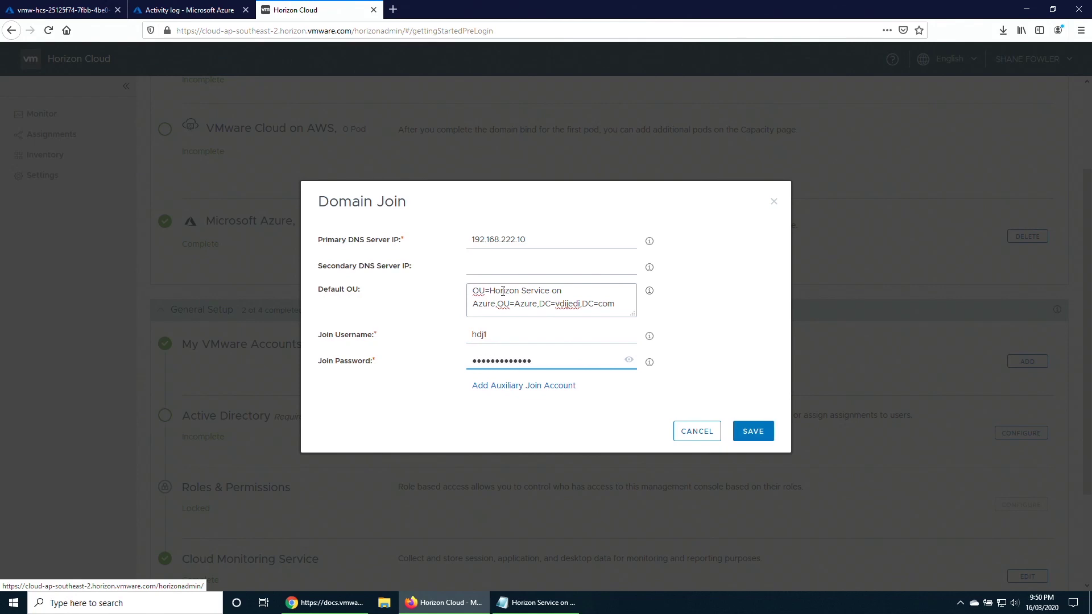
pyautogui.click(541, 386)
pyautogui.moveTo(501, 385); pyautogui.dragTo(466, 383)
pyautogui.moveTo(564, 410); pyautogui.dragTo(461, 409)
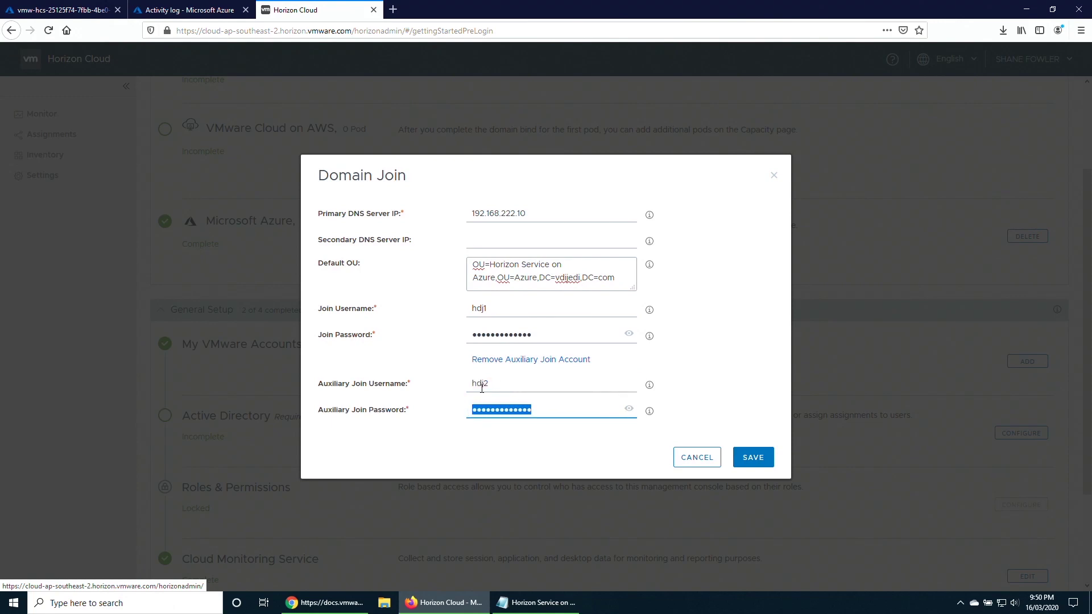
pyautogui.click(737, 409)
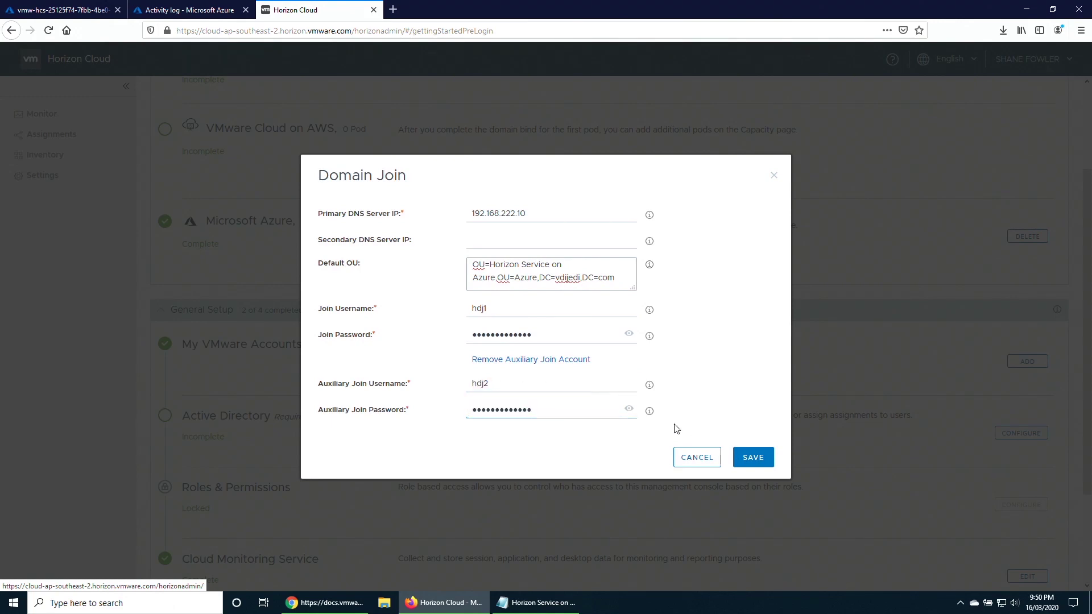
pyautogui.click(754, 460)
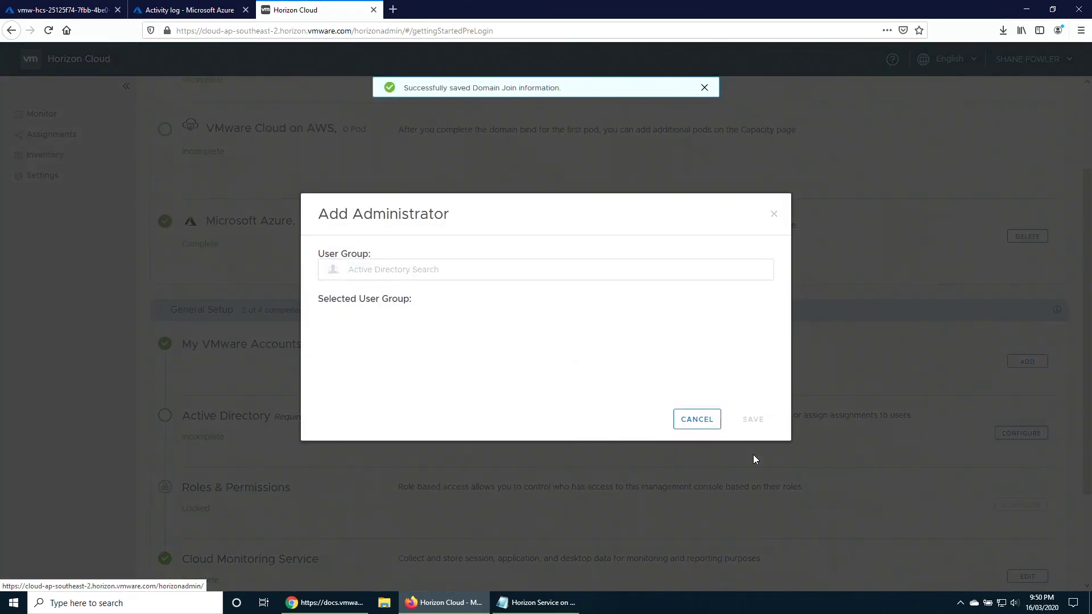
# Search 'horizon' and make the Horizon Service on Azure Admins group the administrator.
pyautogui.click(412, 274)
pyautogui.write('horizon')
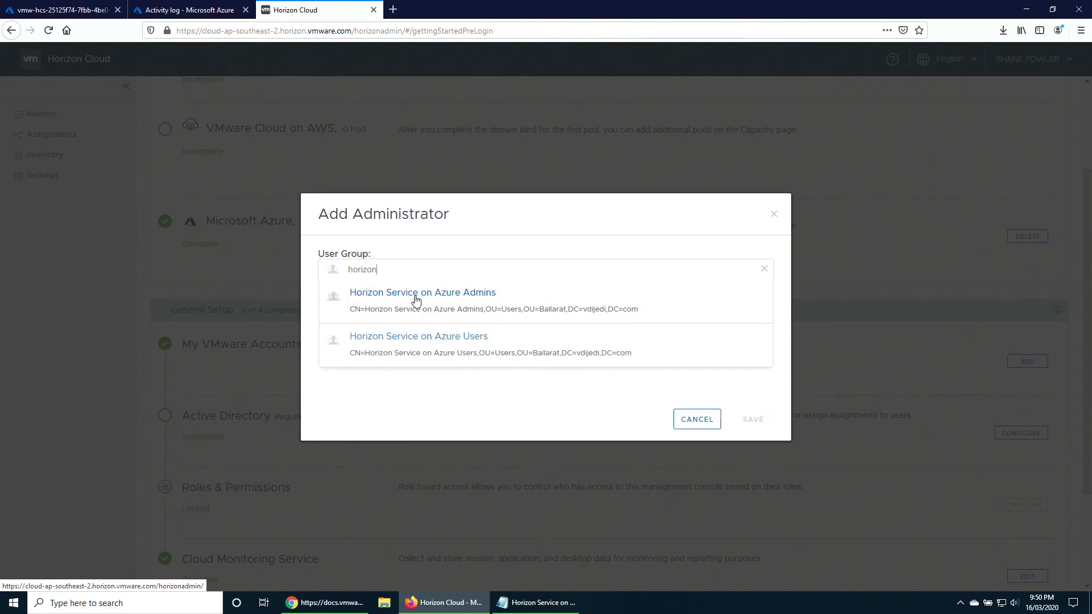
pyautogui.click(463, 295)
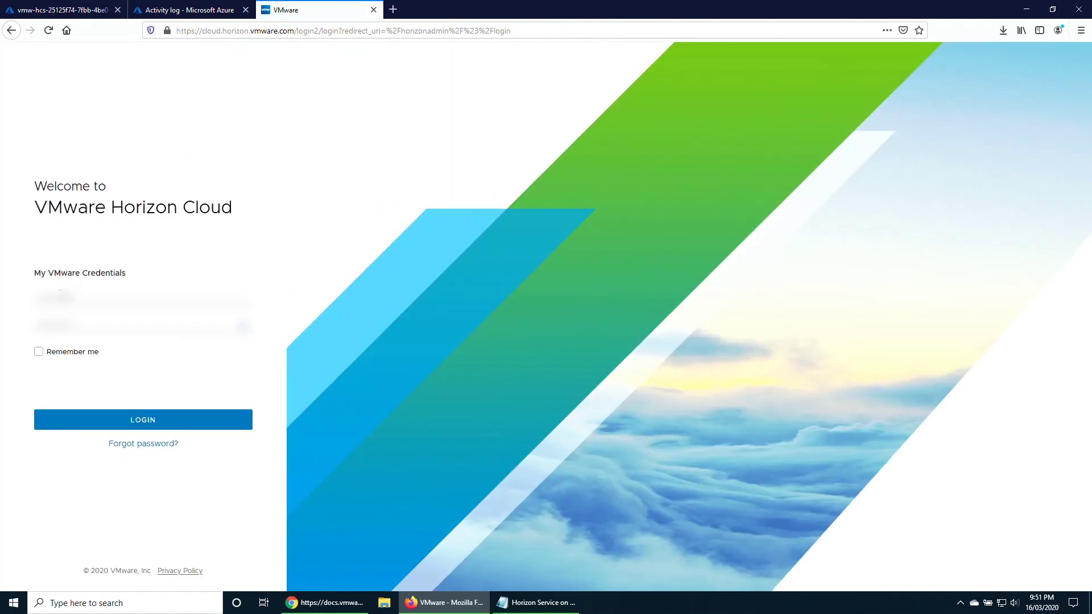
# Sign back in with My VMware credentials, then with VDIJEDI Active Directory credentials.
pyautogui.click(97, 300)
pyautogui.click(94, 312)
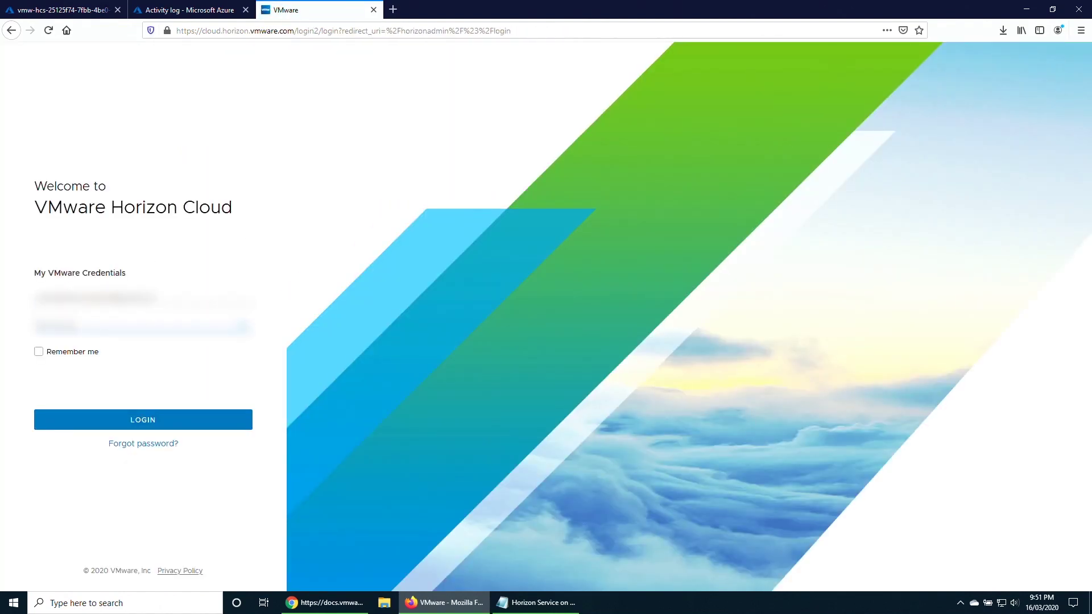
pyautogui.write('••••••')
pyautogui.click(136, 414)
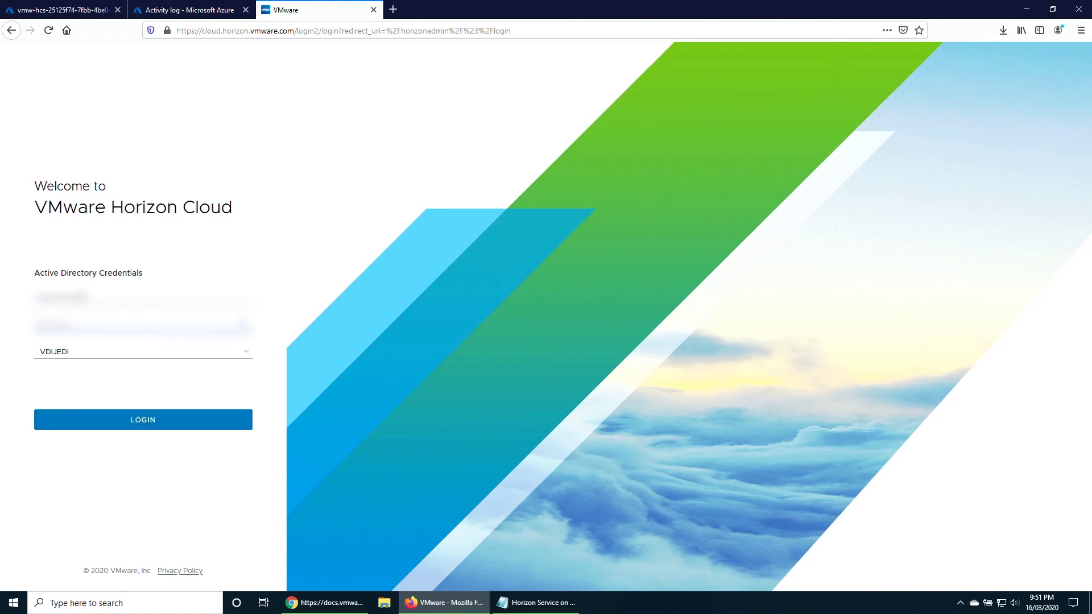
pyautogui.write('•••')
pyautogui.press('BackSpace')
pyautogui.press('BackSpace')
pyautogui.press('BackSpace')
pyautogui.write('••')
pyautogui.click(147, 423)
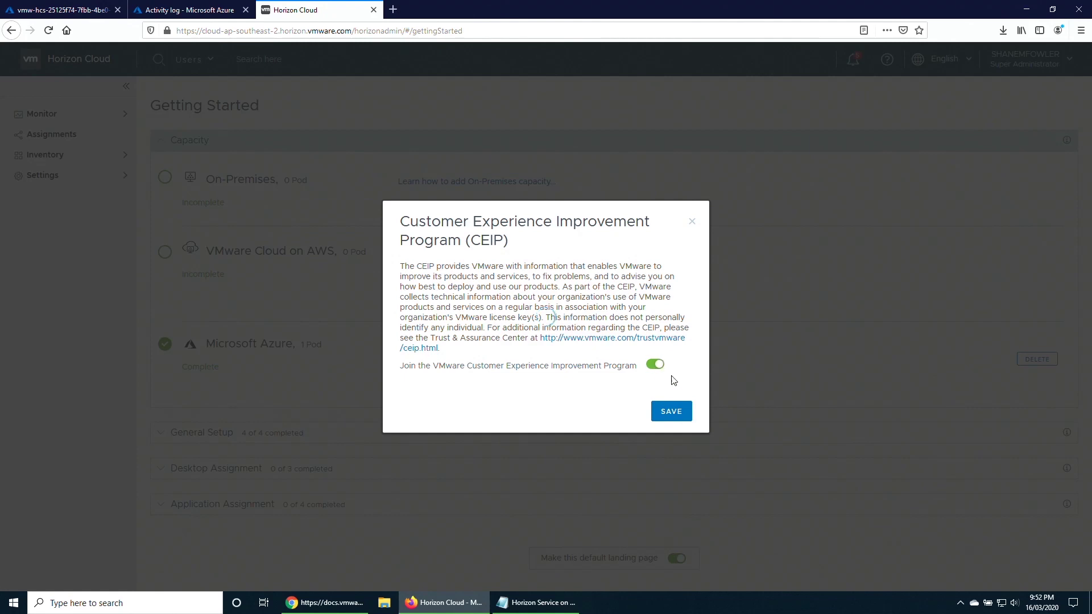
# Dismiss the CEIP dialog, review General Setup's 4 of 4 completed items, then collapse it.
pyautogui.click(671, 411)
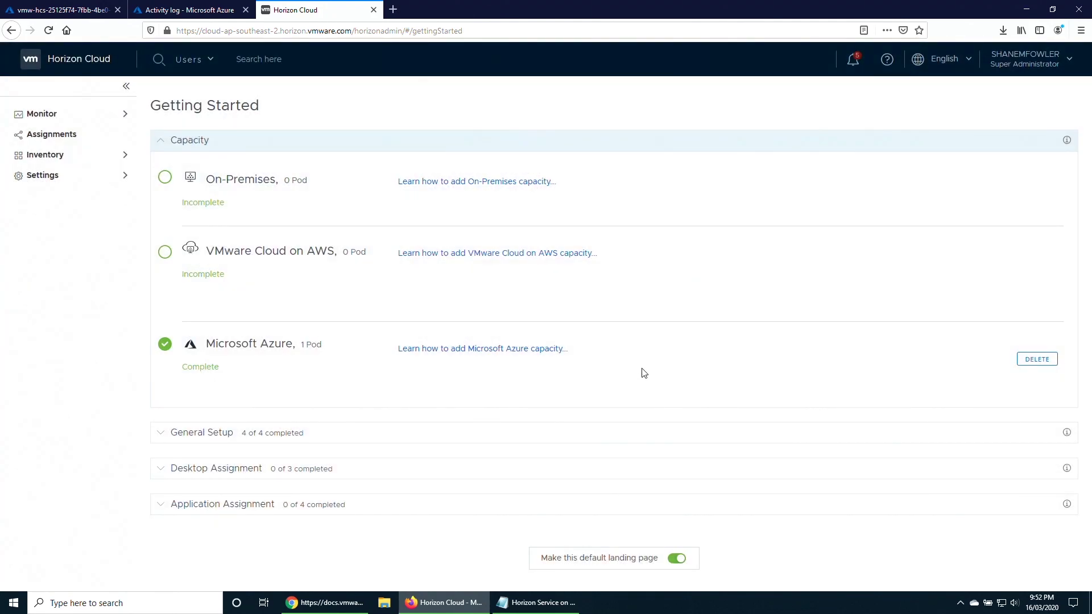
pyautogui.click(171, 433)
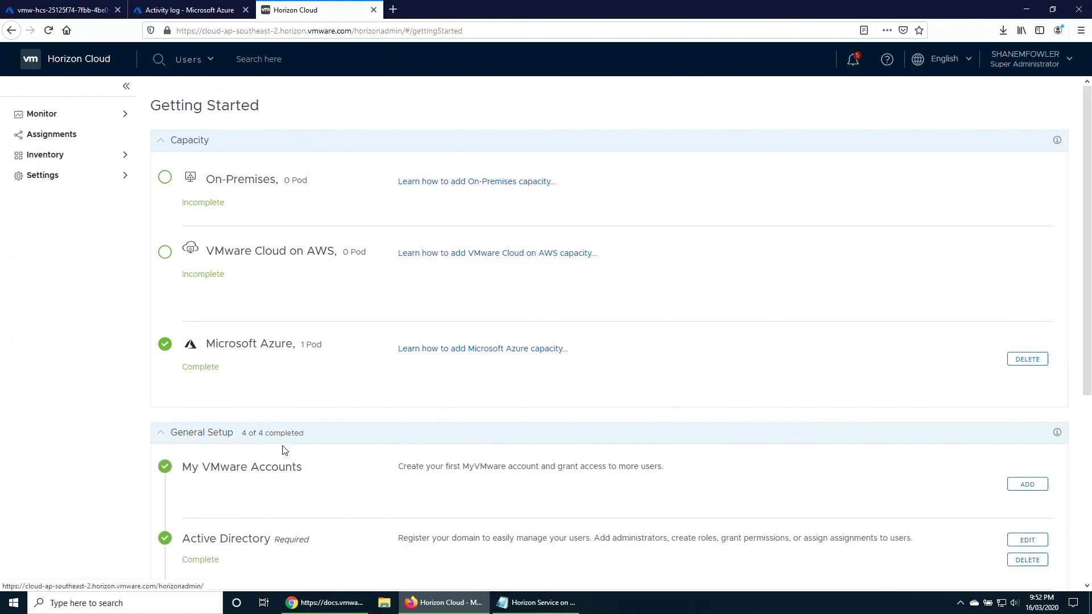
pyautogui.scroll(-2, 284, 449)
pyautogui.scroll(-1, 286, 451)
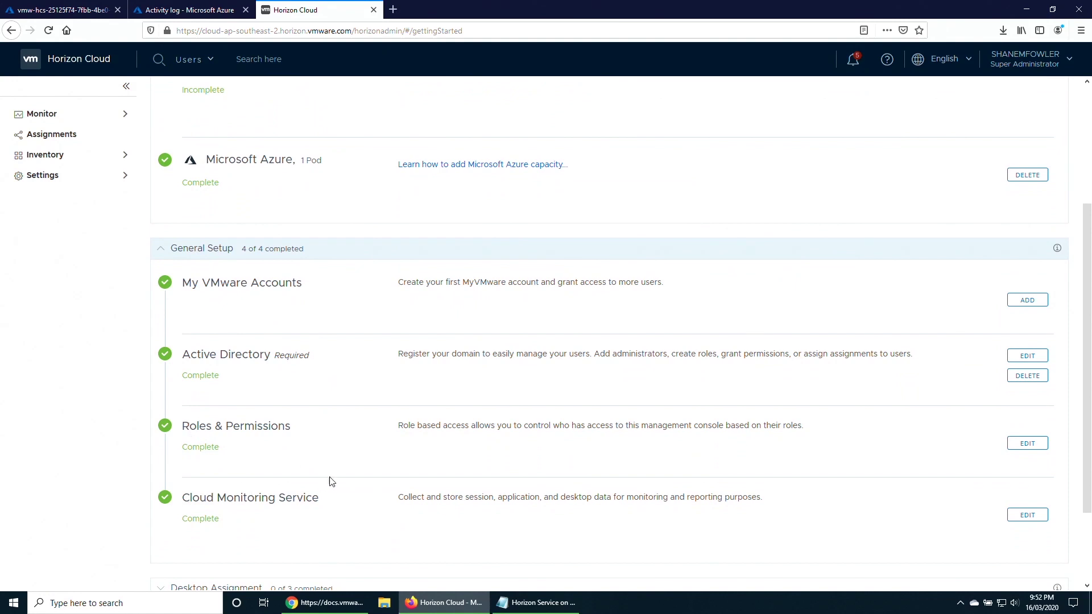
pyautogui.scroll(-1, 345, 477)
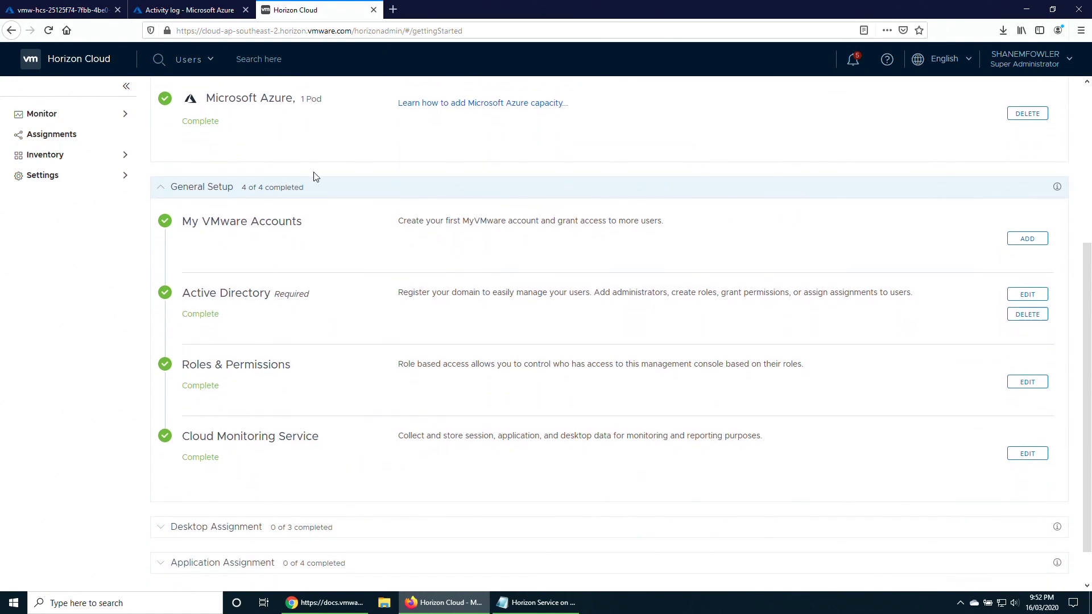
pyautogui.click(162, 188)
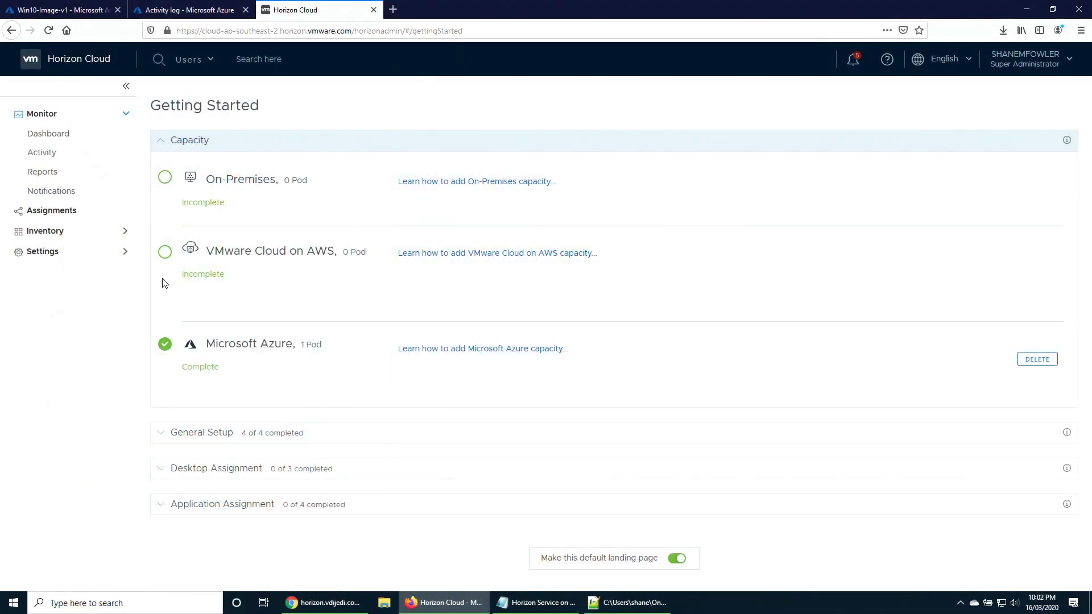
# Open the POD1-Aust-East pod summary from Settings > Capacity and scroll down to Pod Certificates.
pyautogui.click(56, 258)
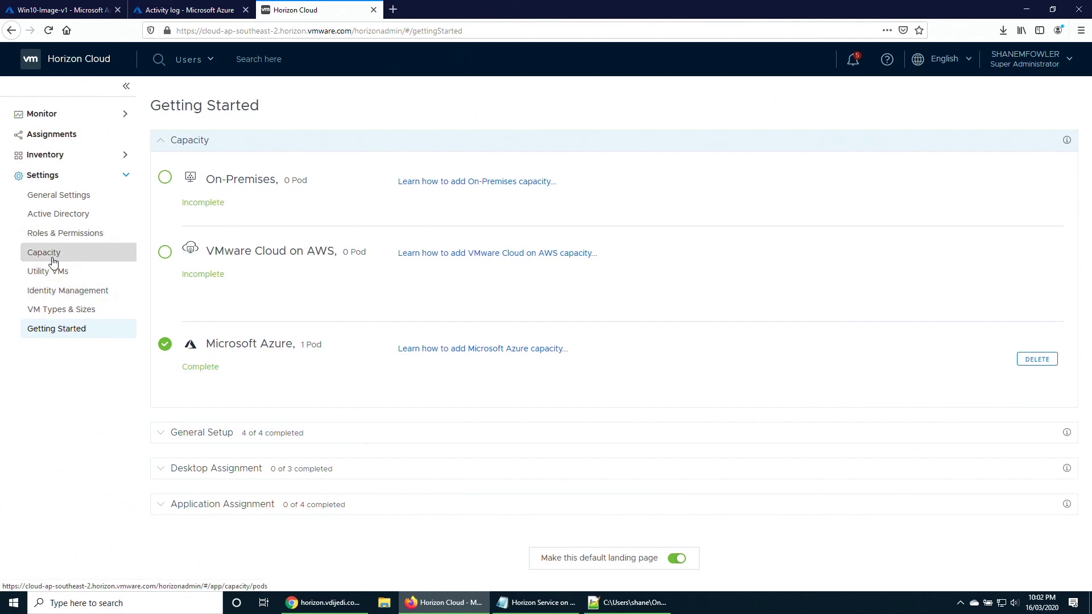
pyautogui.click(57, 259)
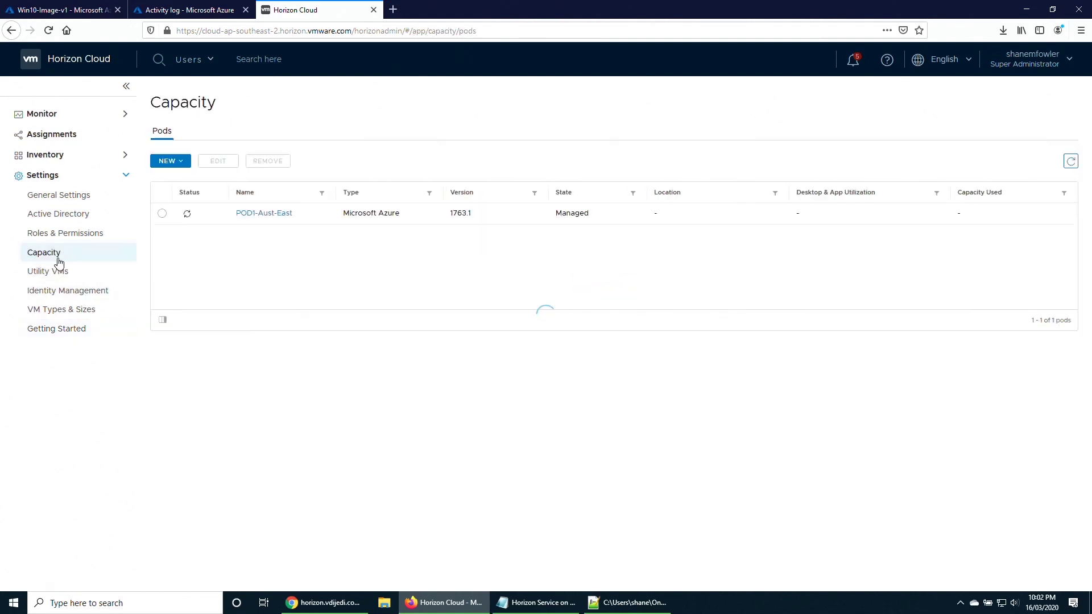
pyautogui.click(256, 217)
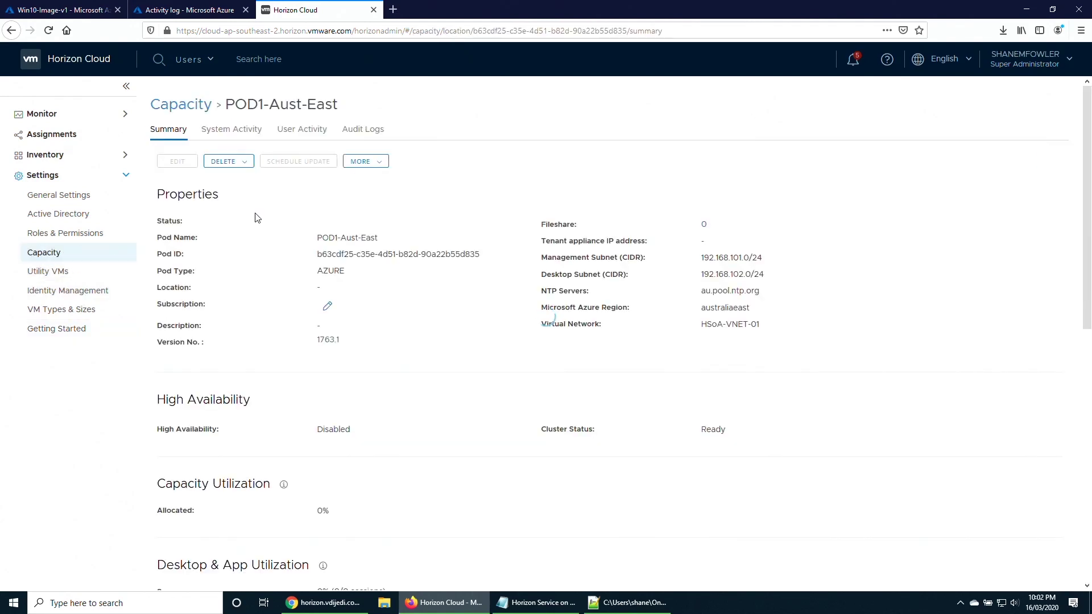
pyautogui.scroll(-10, 372, 462)
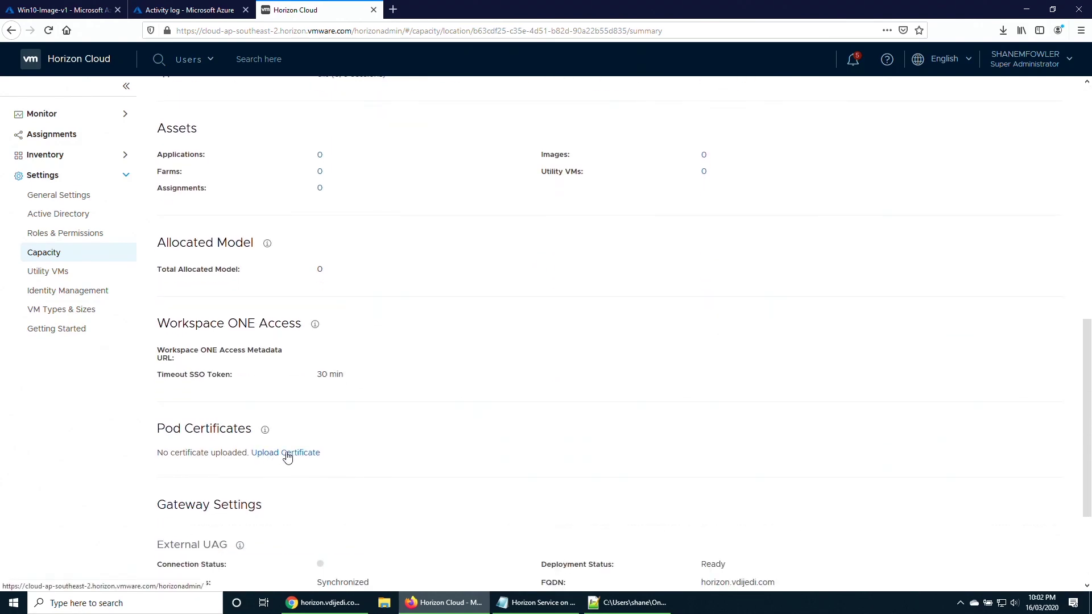
pyautogui.scroll(-2, 305, 385)
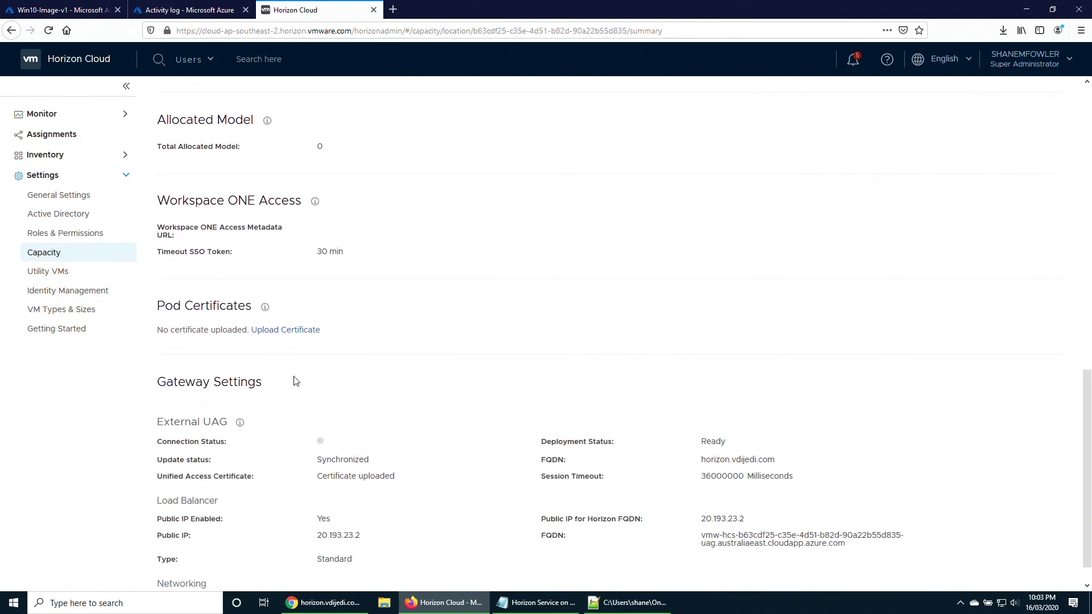
# Upload vdijedi-ca.crt, vdijedi.crt and vdijedi.key from the Cert folder to the pod and apply them.
pyautogui.click(287, 330)
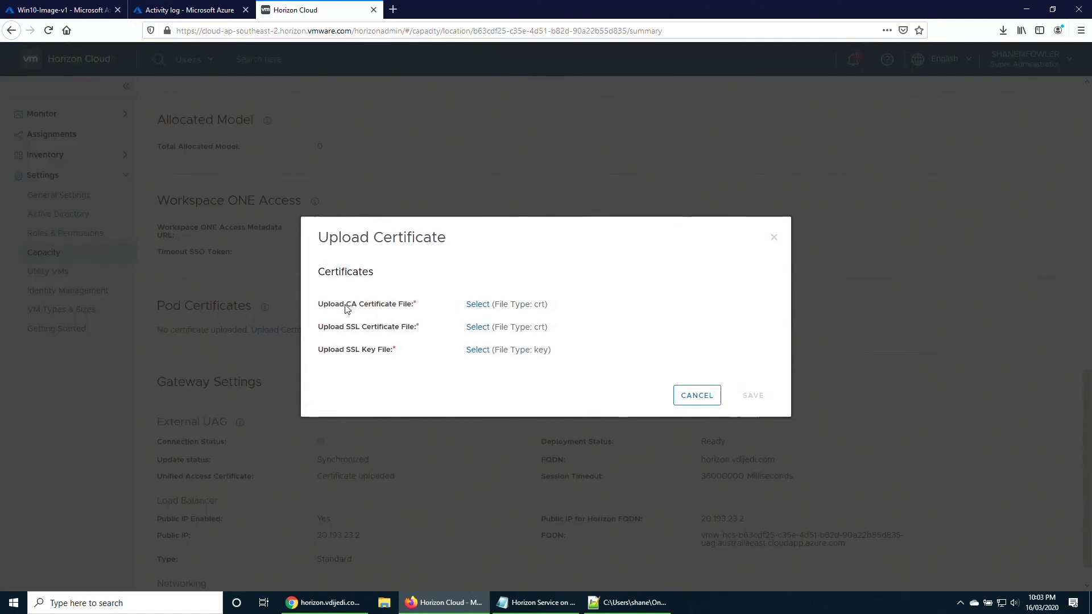
pyautogui.click(480, 308)
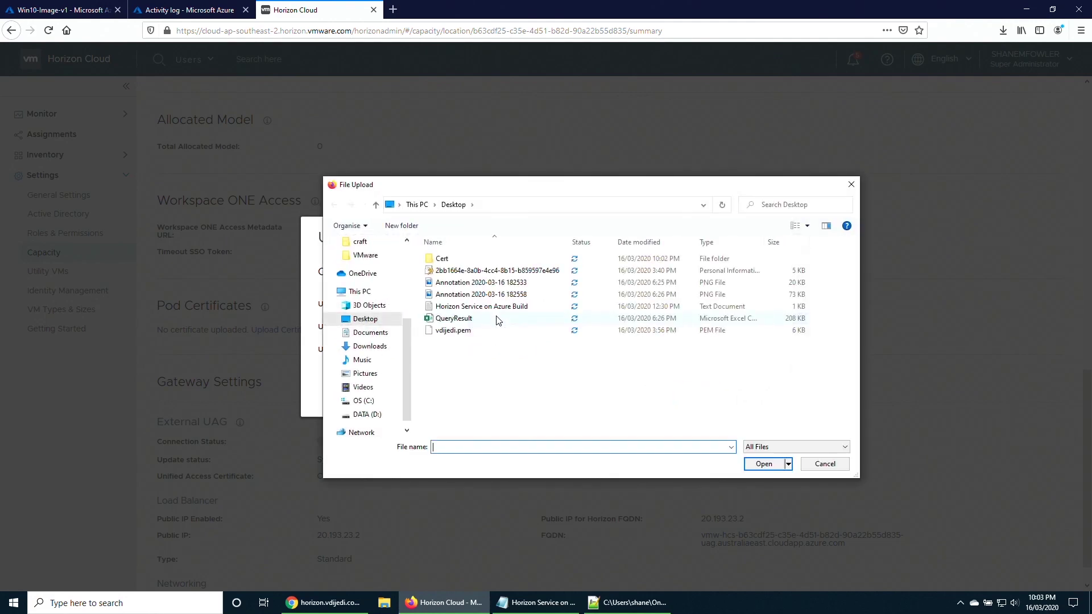
pyautogui.doubleClick(442, 260)
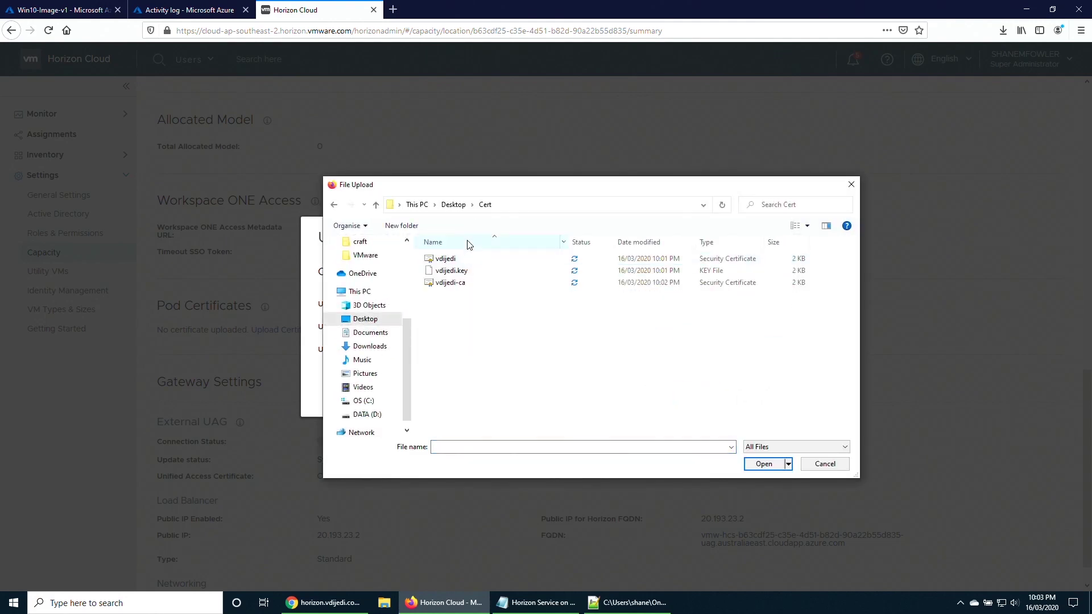
pyautogui.click(454, 287)
pyautogui.doubleClick(454, 283)
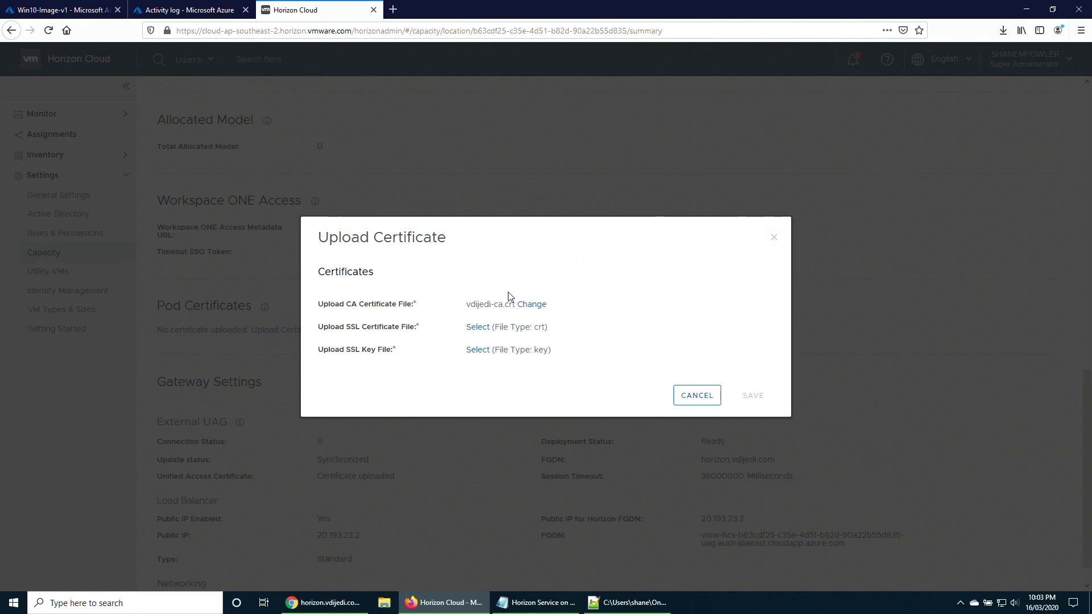
pyautogui.click(485, 329)
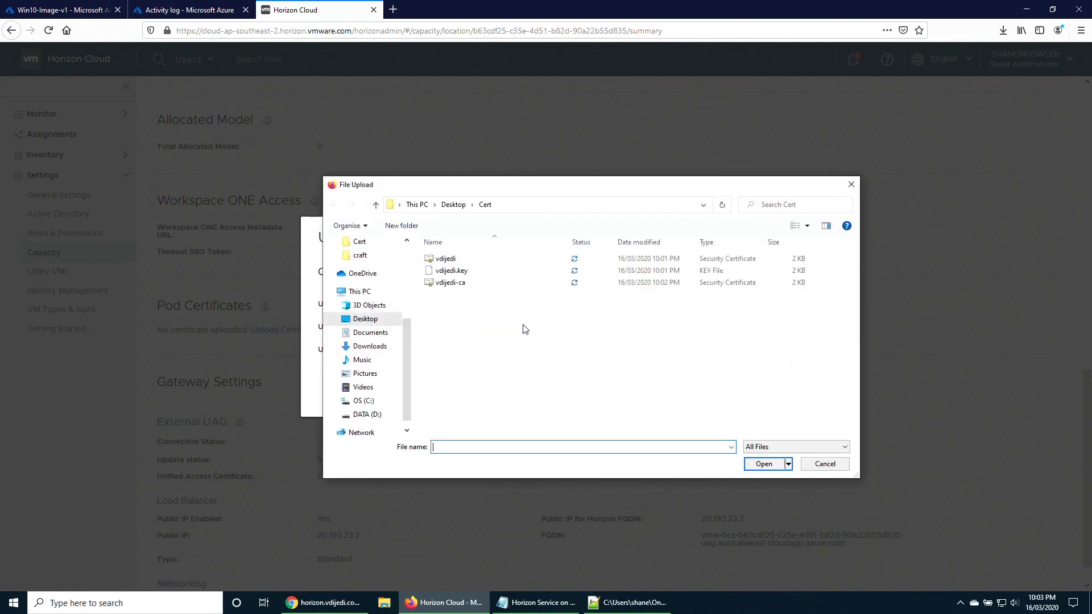
pyautogui.doubleClick(447, 260)
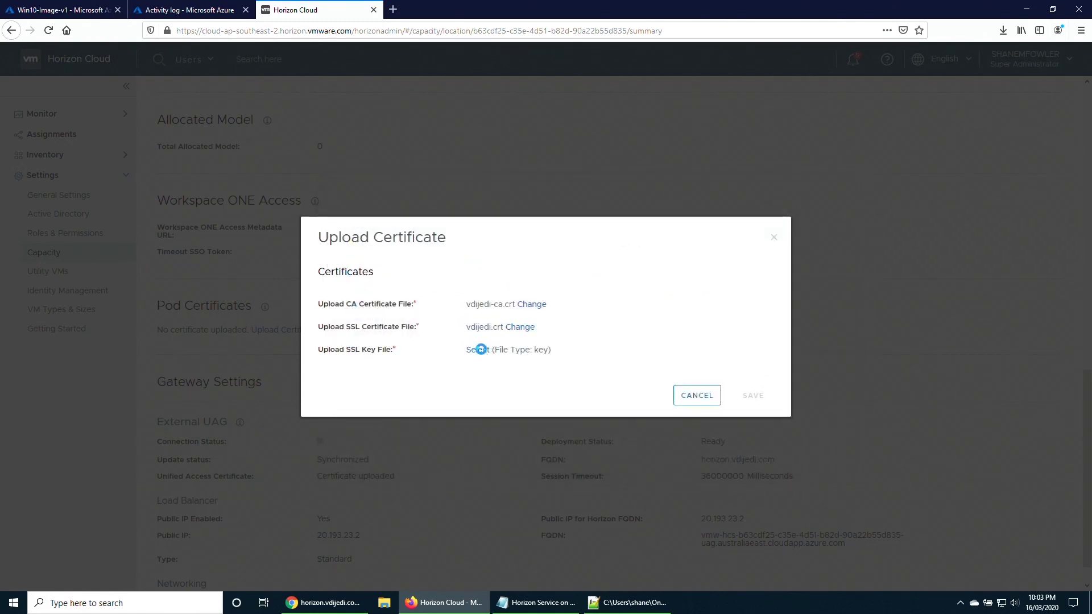
pyautogui.click(483, 350)
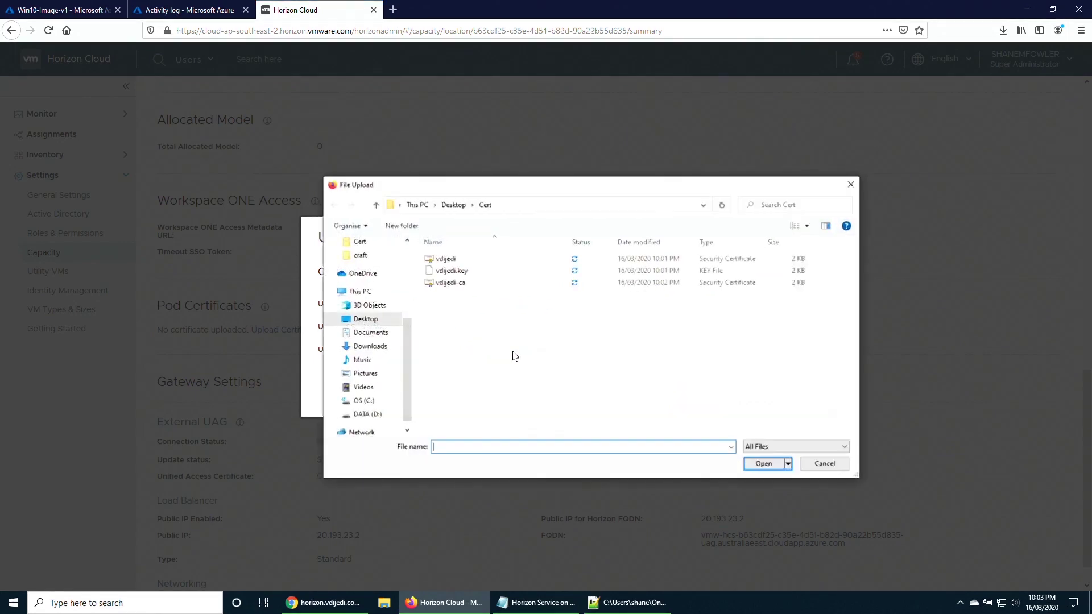
pyautogui.doubleClick(455, 272)
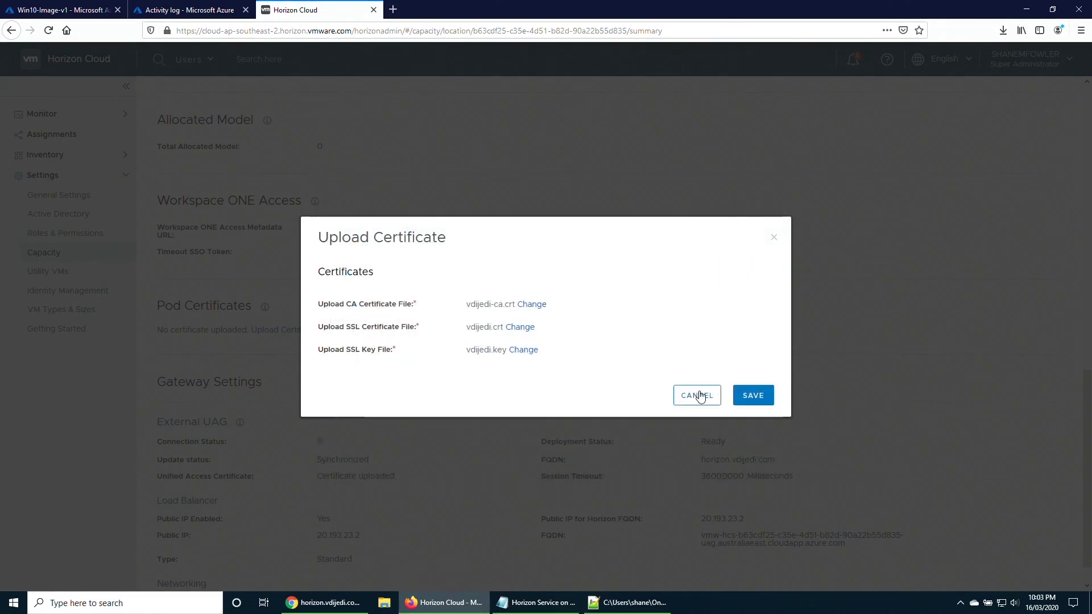
pyautogui.click(752, 401)
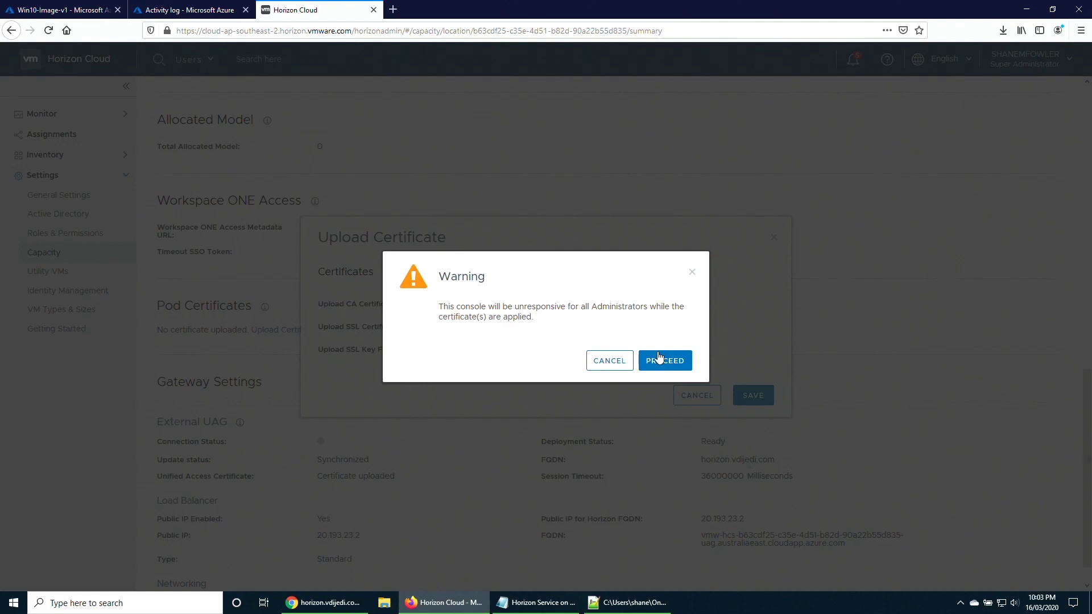
pyautogui.click(663, 363)
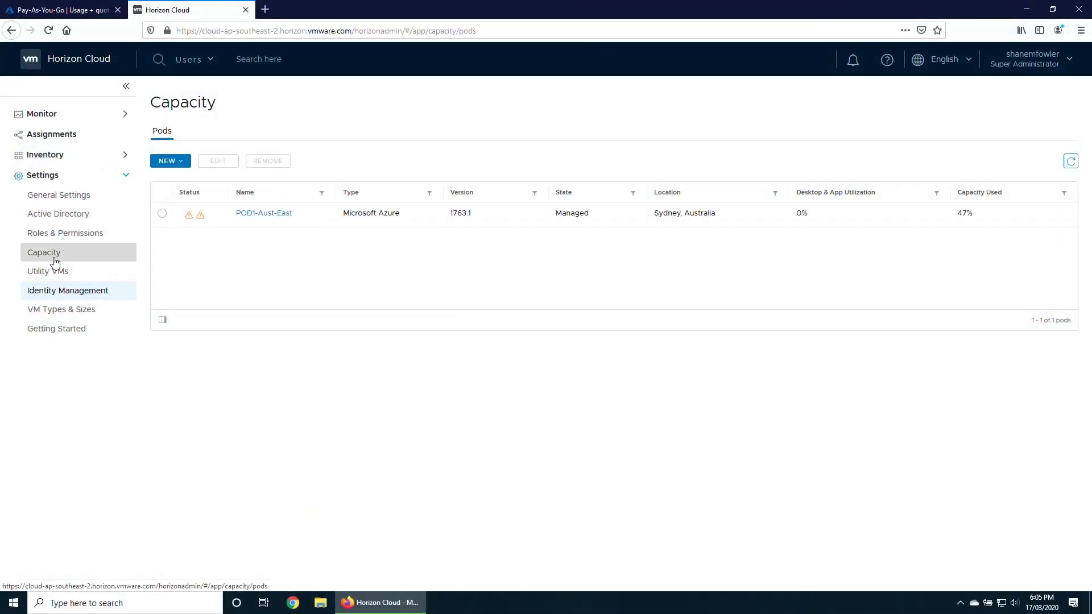
# Check POD1-Aust-East's tenant IP 192.168.102.4, valid certificates and gateway public IP 13.75.194.42, then open General Settings.
pyautogui.click(271, 214)
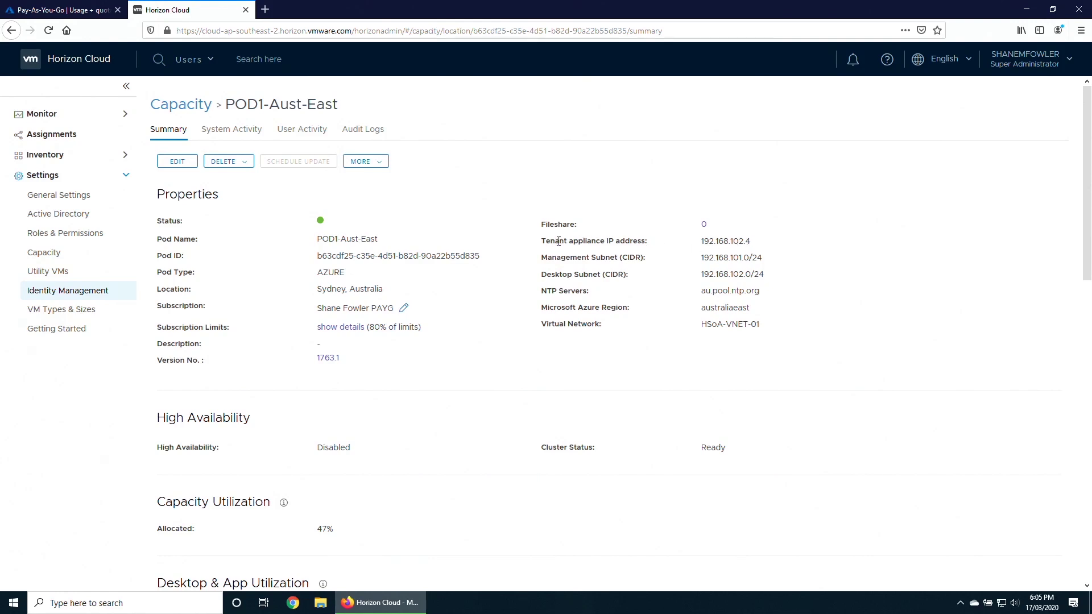
pyautogui.moveTo(762, 244); pyautogui.dragTo(703, 247)
pyautogui.click(758, 248)
pyautogui.scroll(-10, 662, 423)
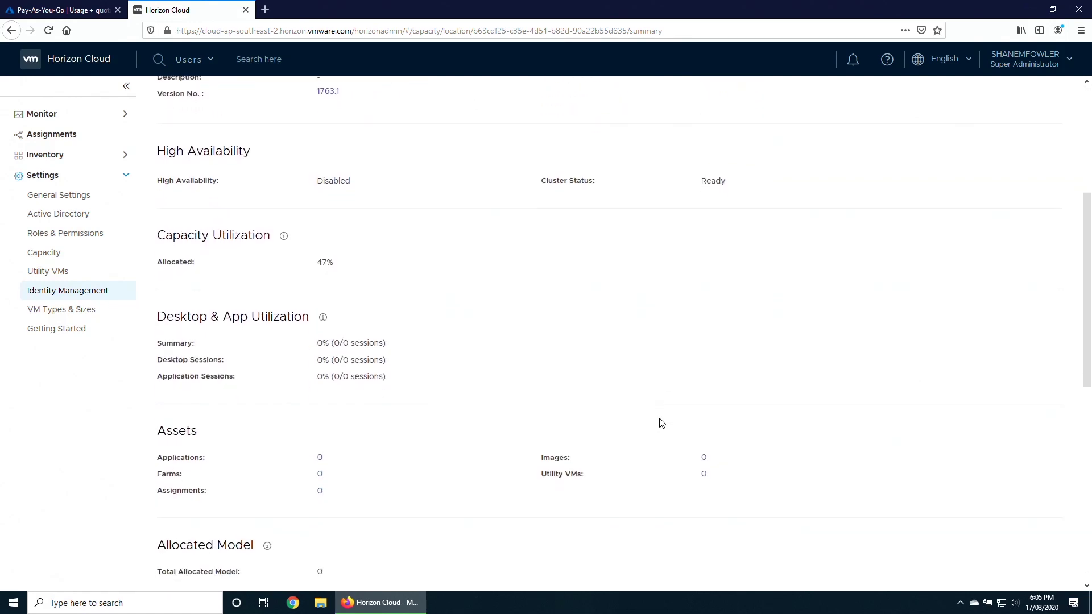
pyautogui.scroll(-3, 659, 424)
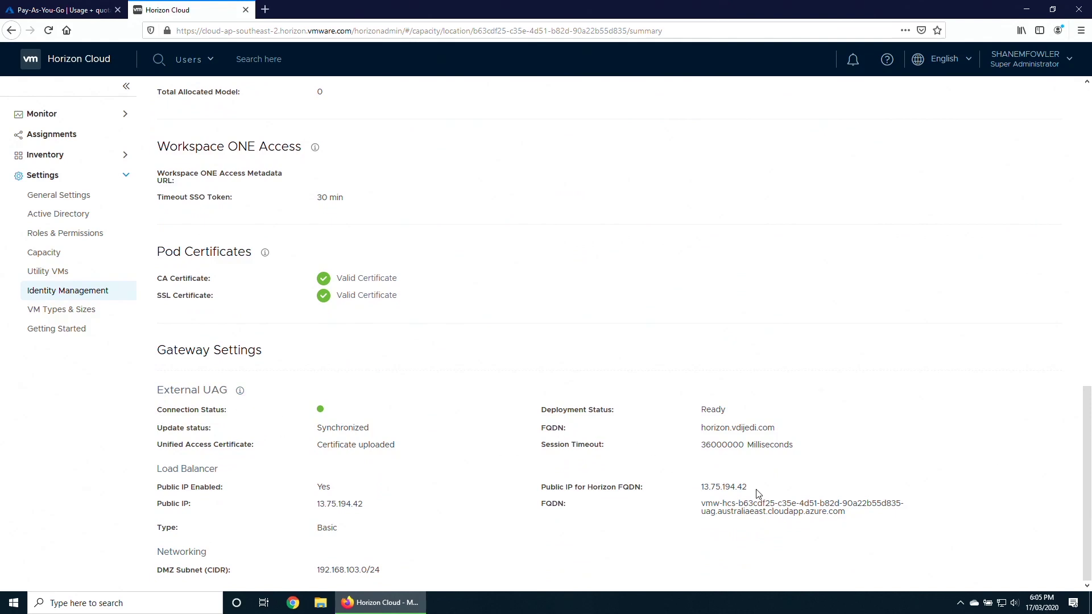
pyautogui.moveTo(754, 491); pyautogui.dragTo(701, 488)
pyautogui.scroll(15, 655, 434)
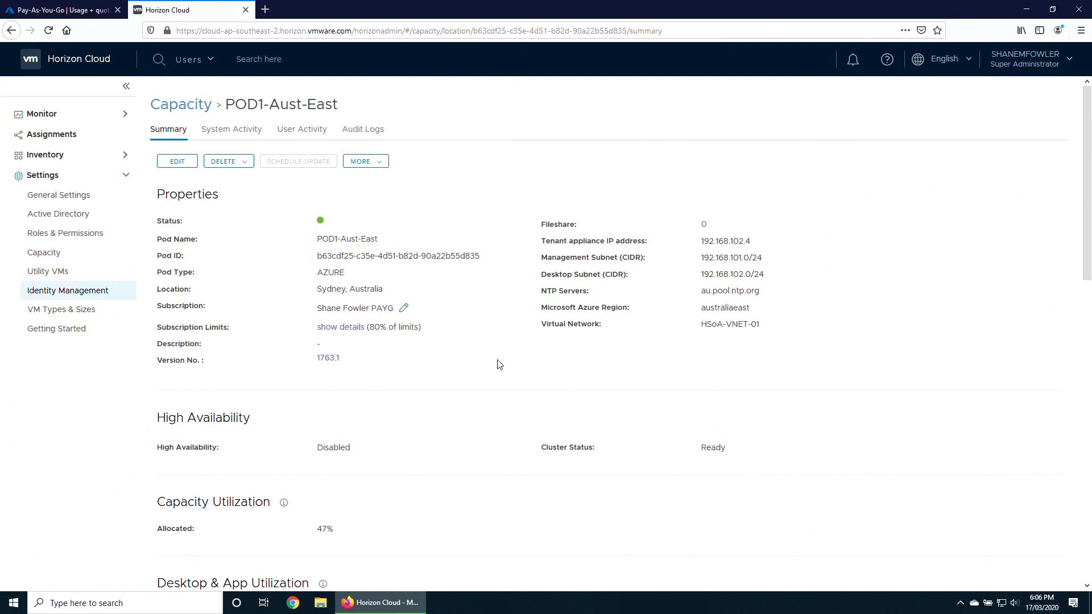
pyautogui.click(86, 203)
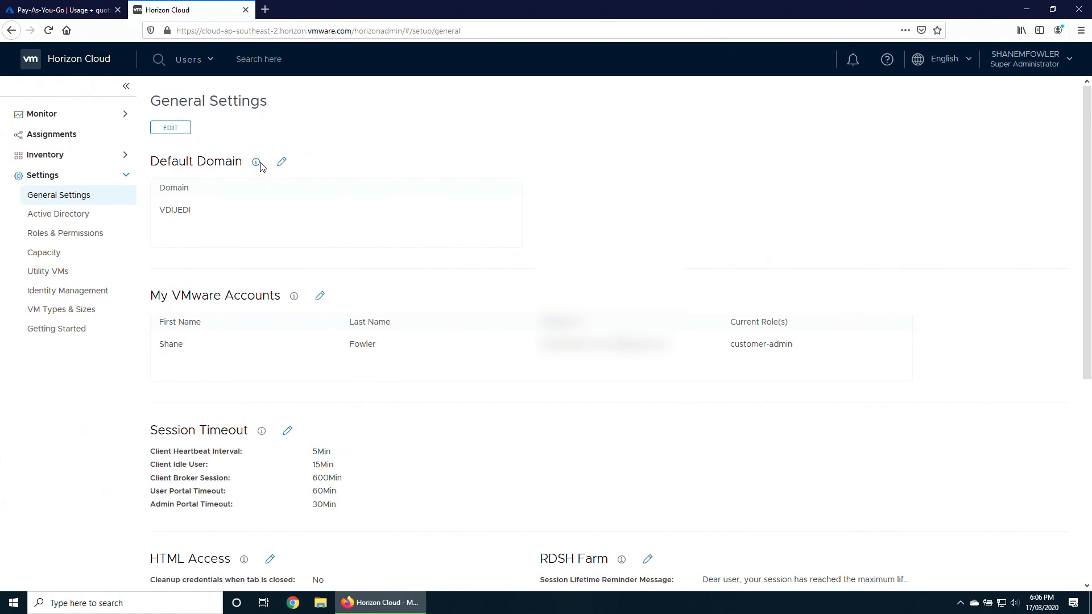
pyautogui.scroll(-3, 350, 418)
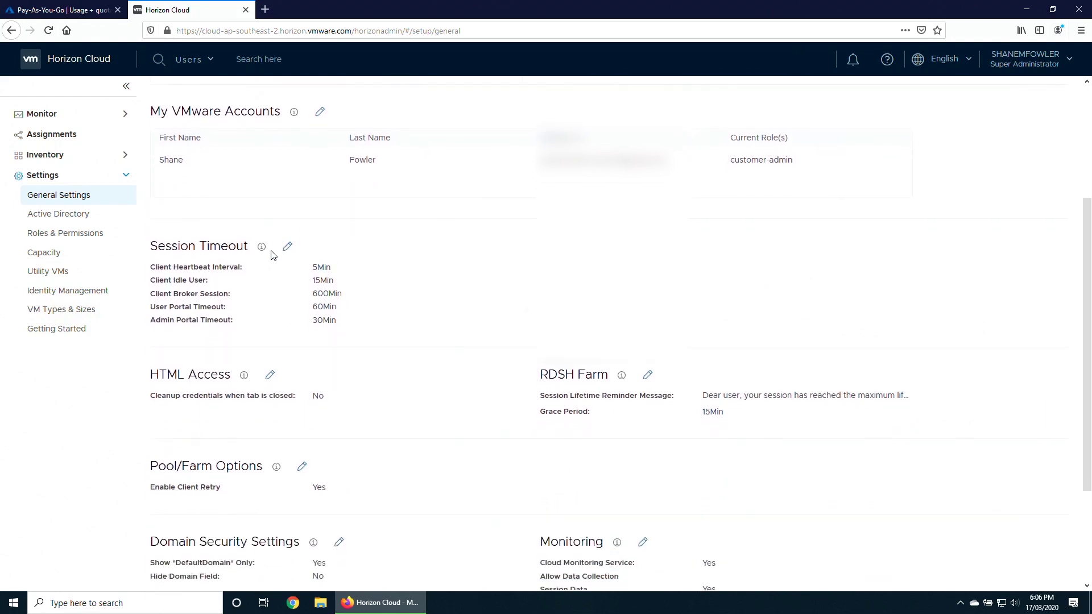
pyautogui.click(287, 247)
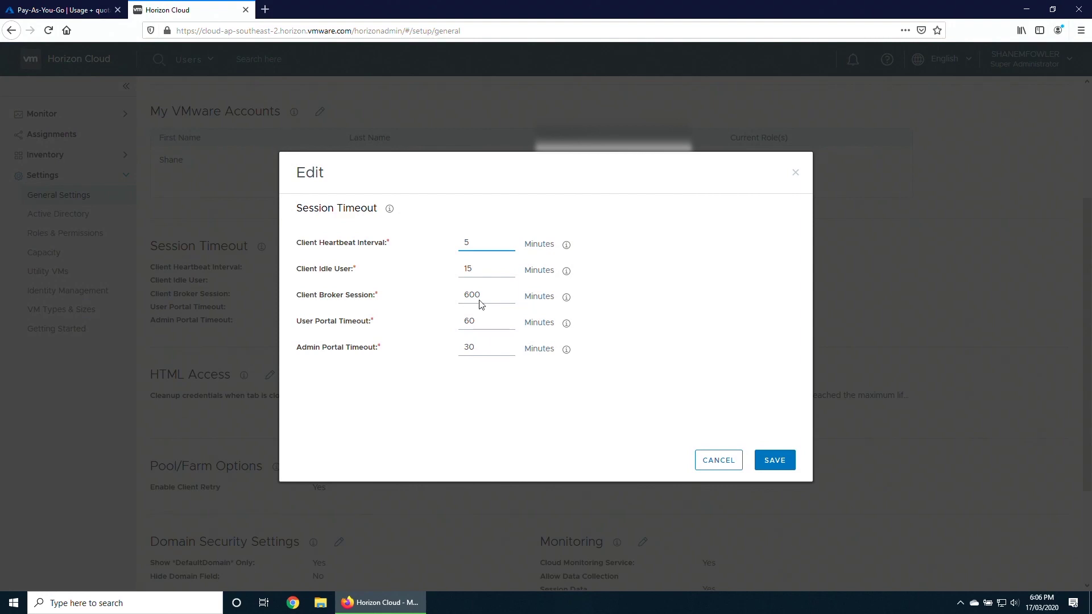
pyautogui.click(714, 460)
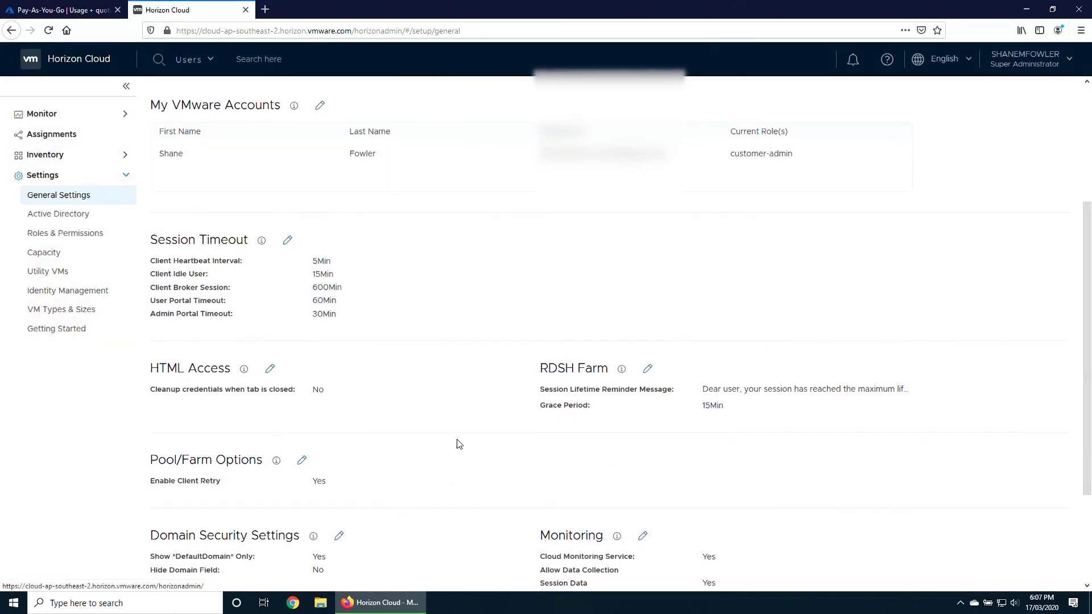
pyautogui.scroll(-1, 467, 433)
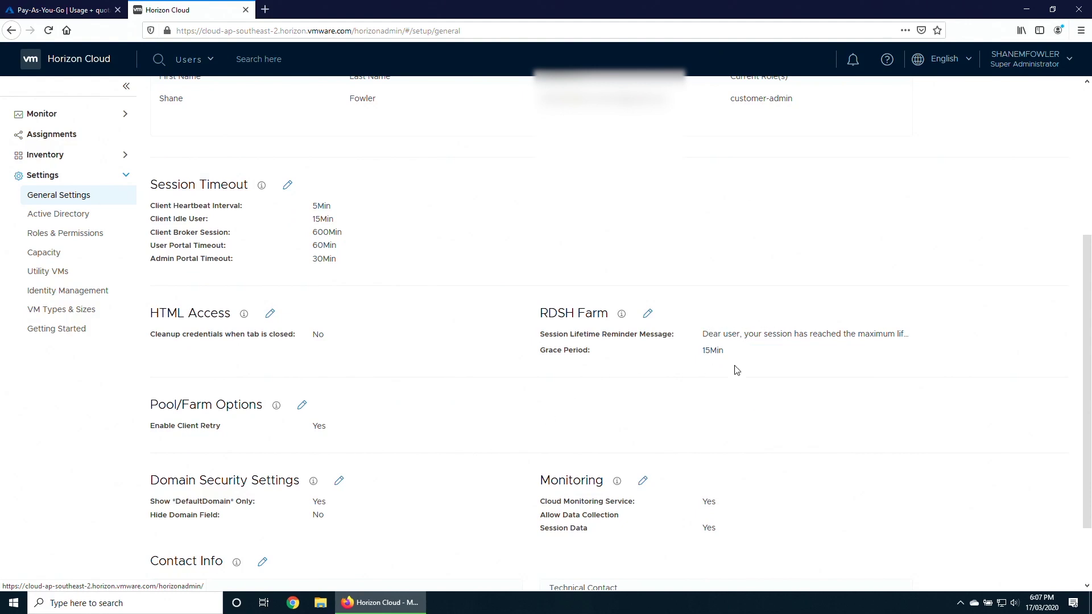
pyautogui.scroll(-1, 710, 439)
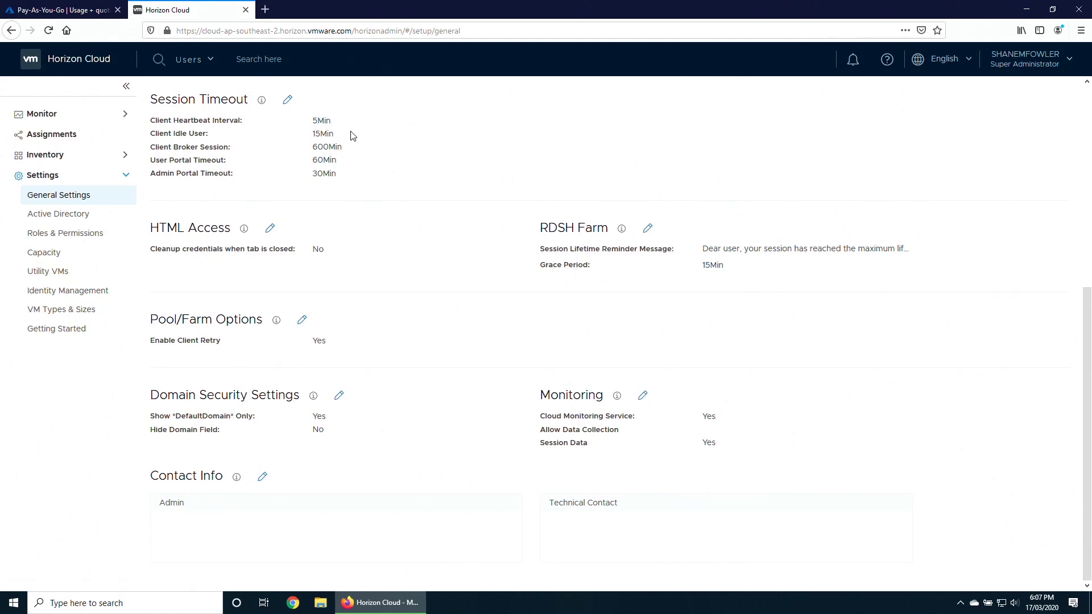
# Load horizon.vdijedi.com in a new tab, confirm only *DefaultDomain* is offered, then return to the console.
pyautogui.hotkey('ctrl', 't')
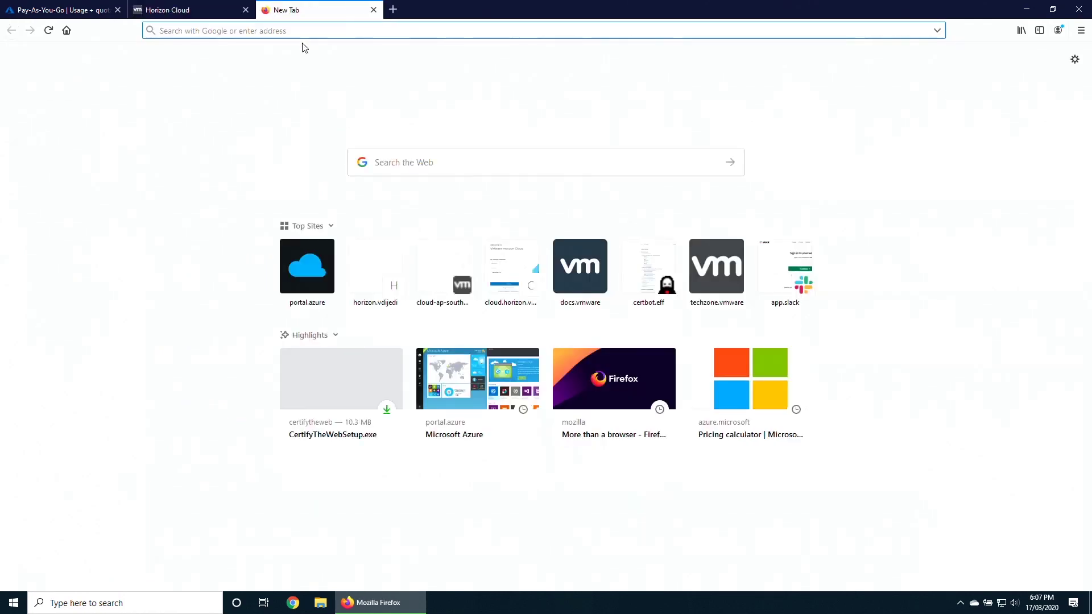
pyautogui.write('https://horizon.vdijedi.com/')
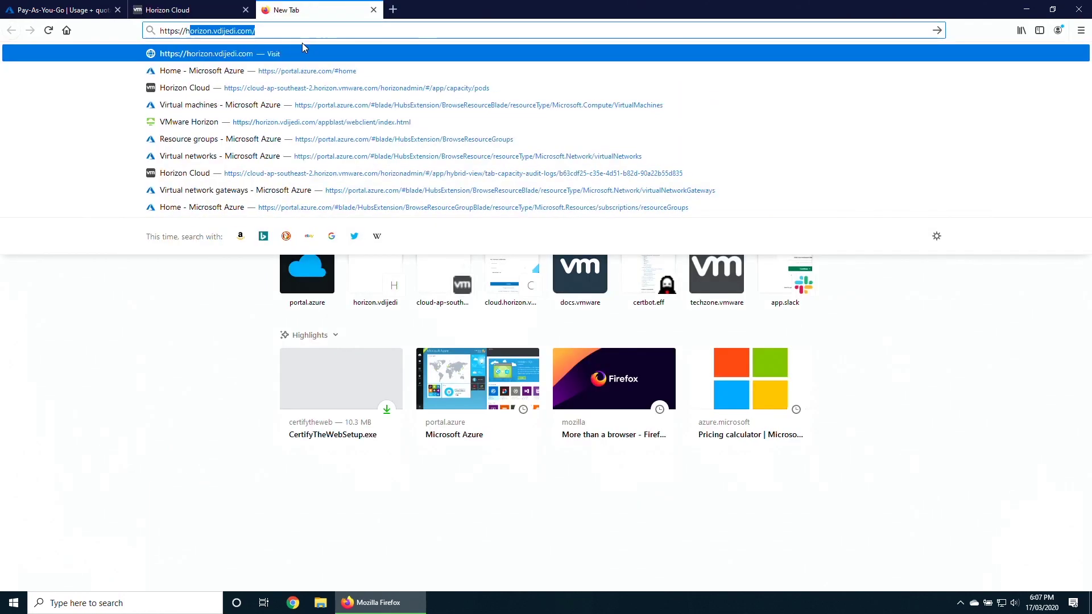
pyautogui.press('Return')
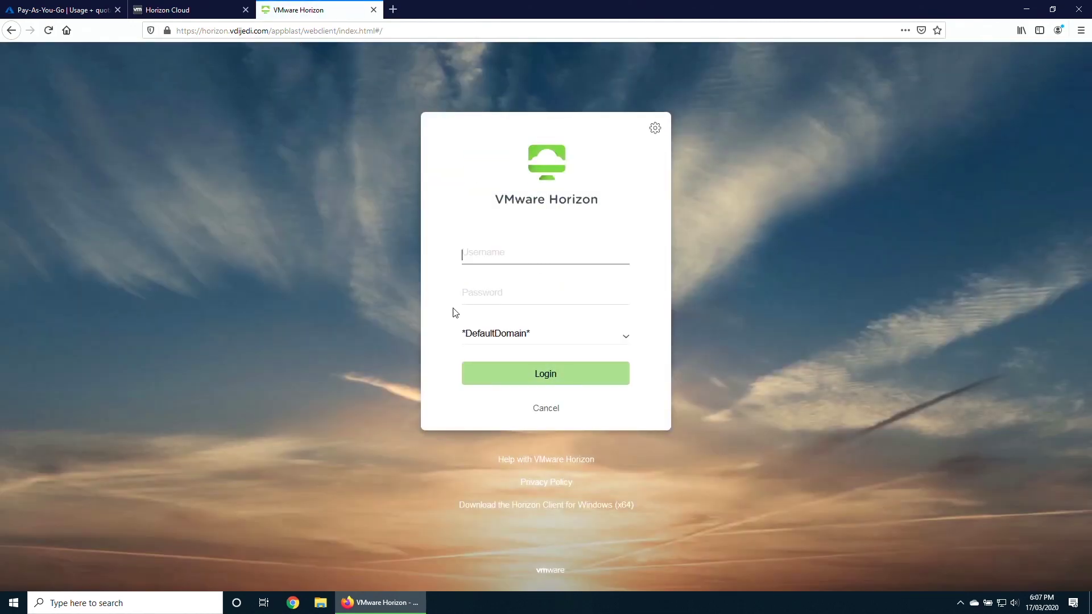
pyautogui.click(625, 339)
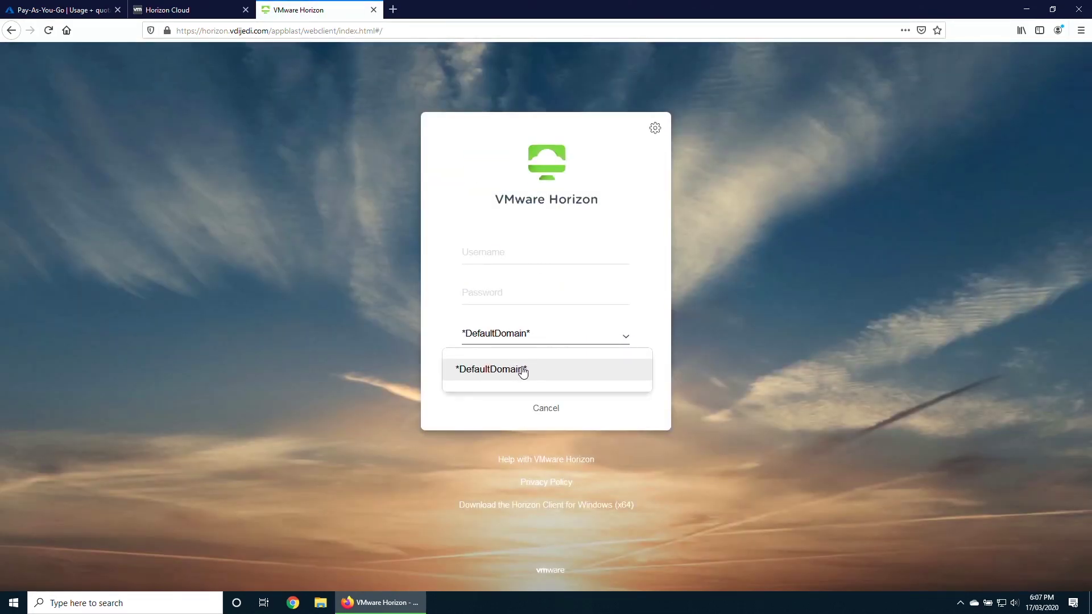
pyautogui.click(647, 336)
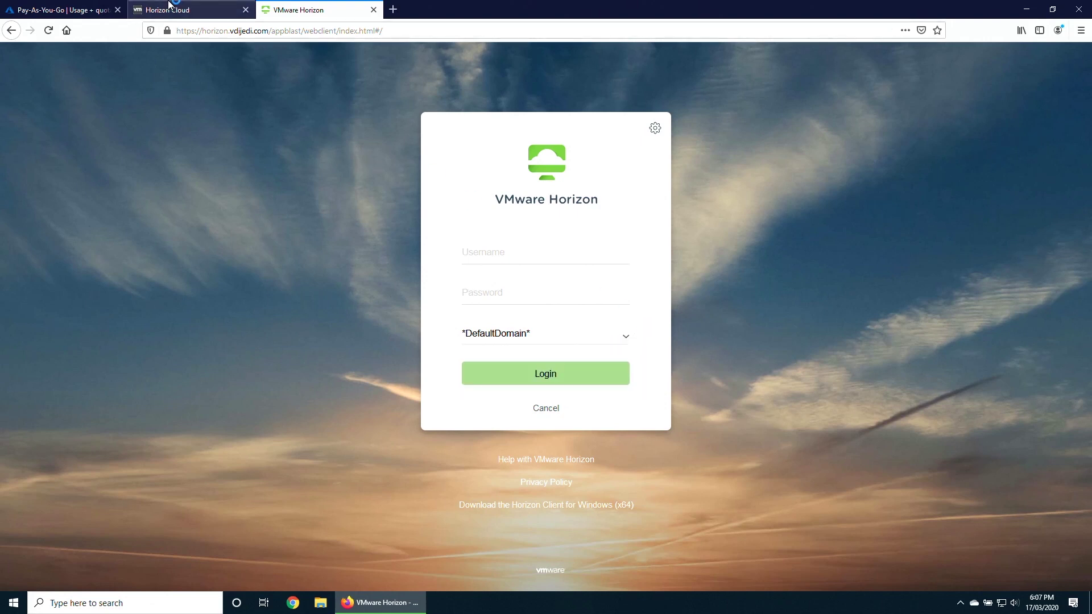
pyautogui.click(169, 6)
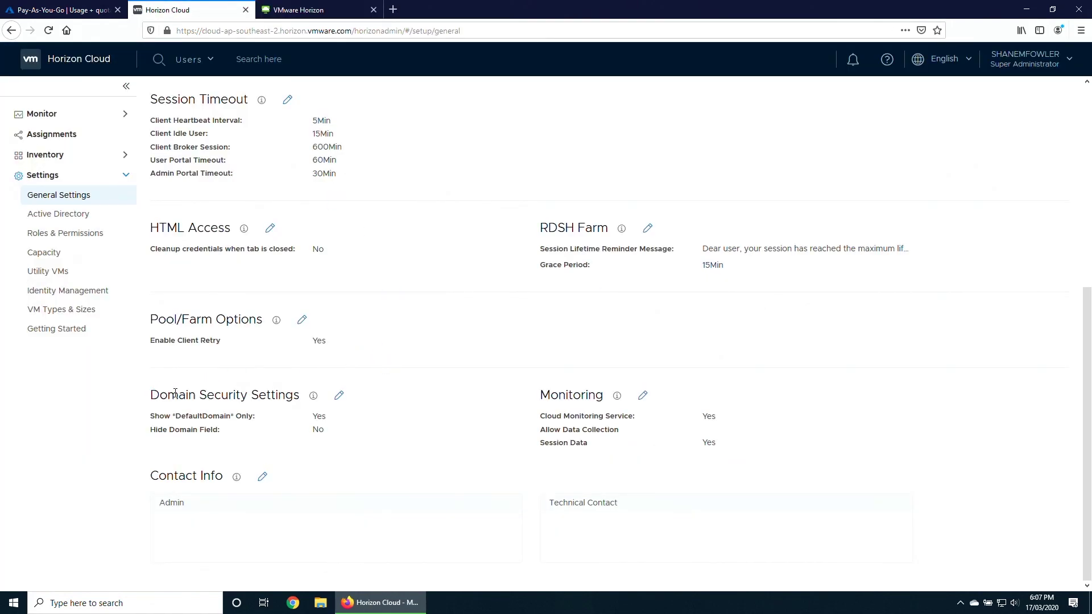
# Set Show *DefaultDomain* Only to No and Hide Domain Field to Yes, and save.
pyautogui.click(339, 395)
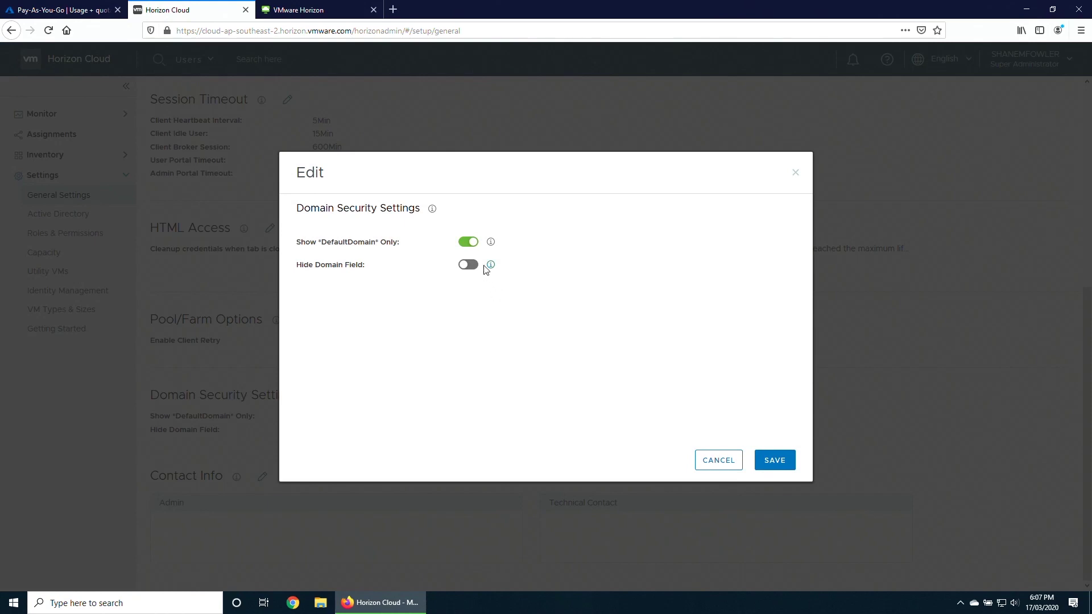
pyautogui.click(467, 242)
pyautogui.click(469, 265)
pyautogui.click(773, 467)
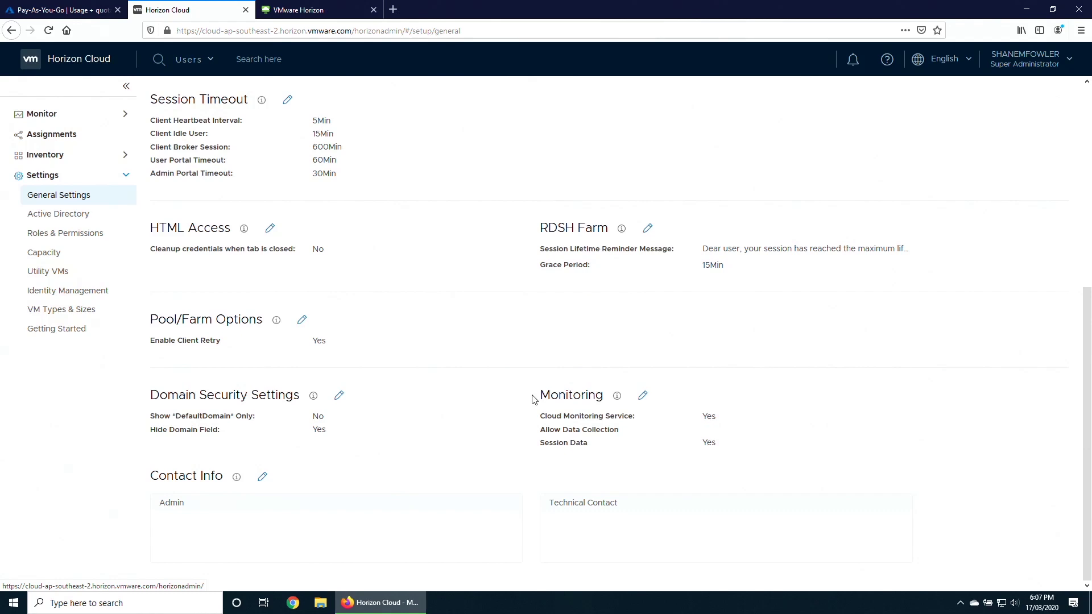
pyautogui.click(55, 239)
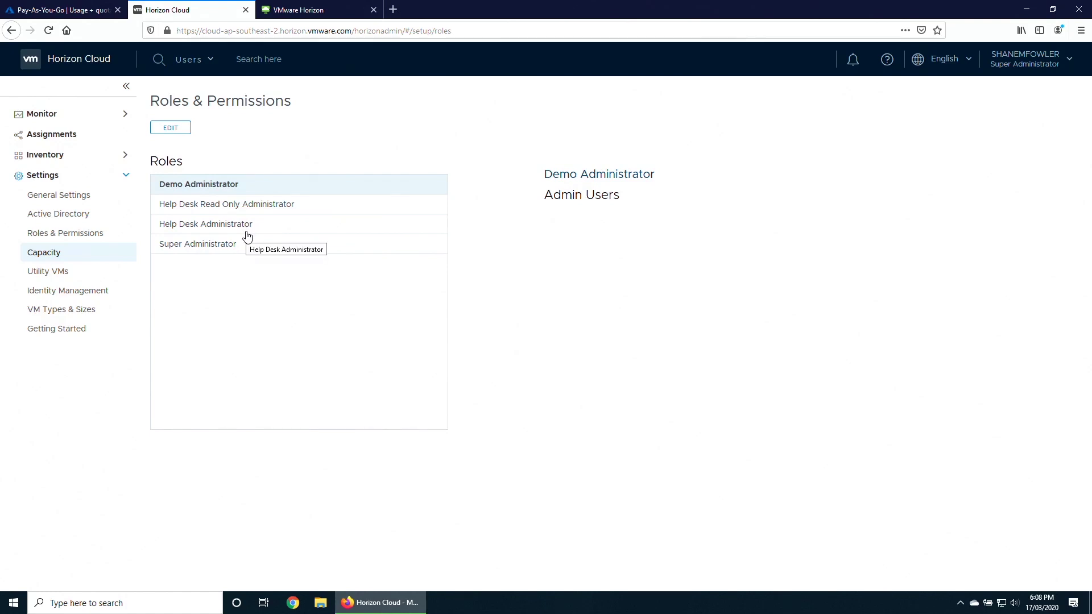
# Filter VM Types & Sizes to the Australia East region and page through the available sizes.
pyautogui.click(62, 311)
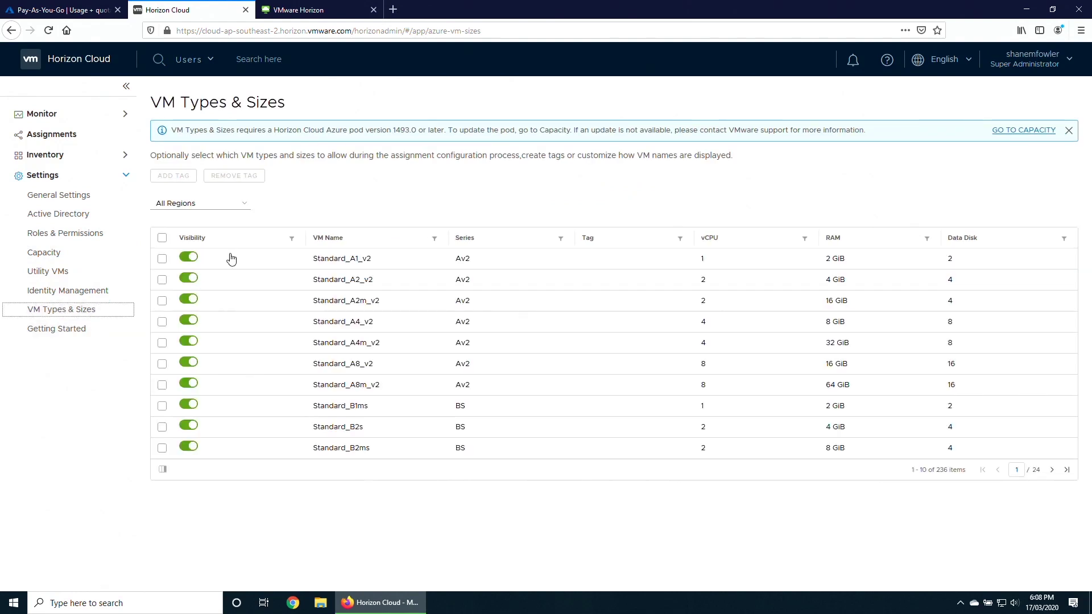
pyautogui.click(239, 205)
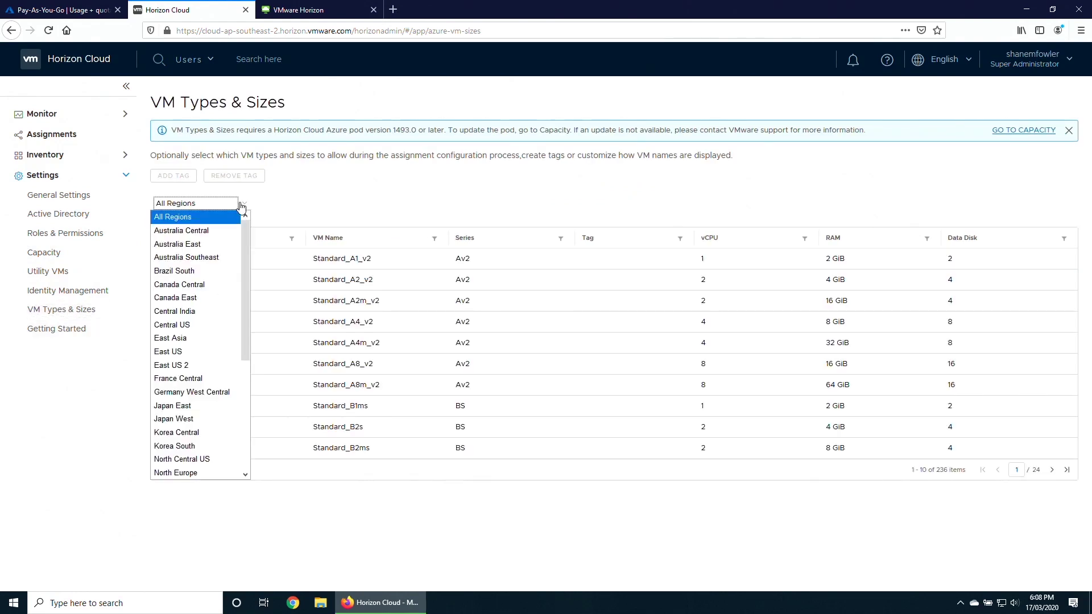
pyautogui.click(199, 247)
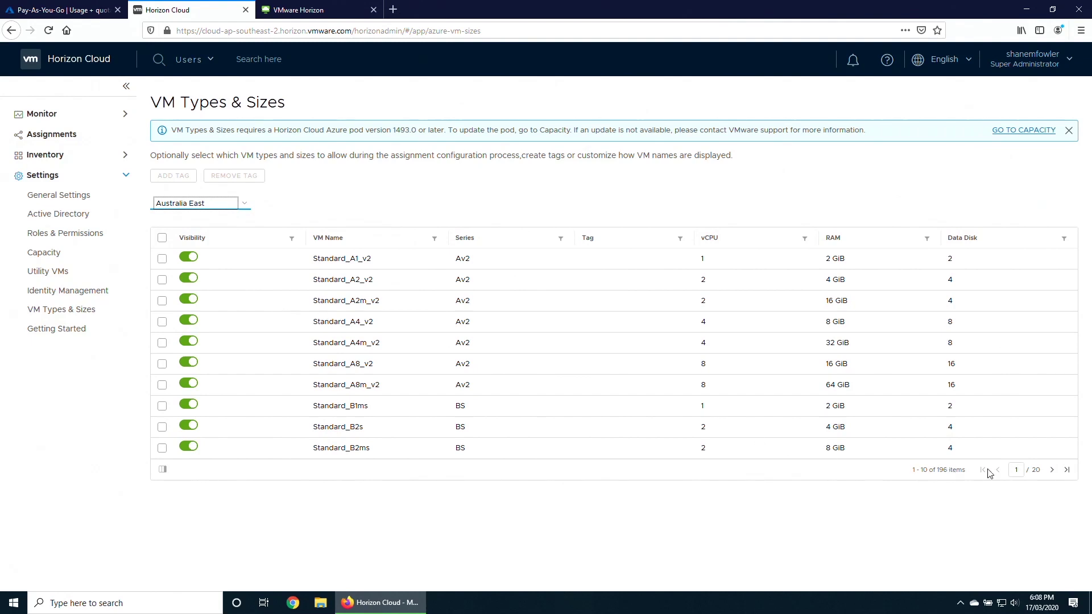
pyautogui.click(1052, 471)
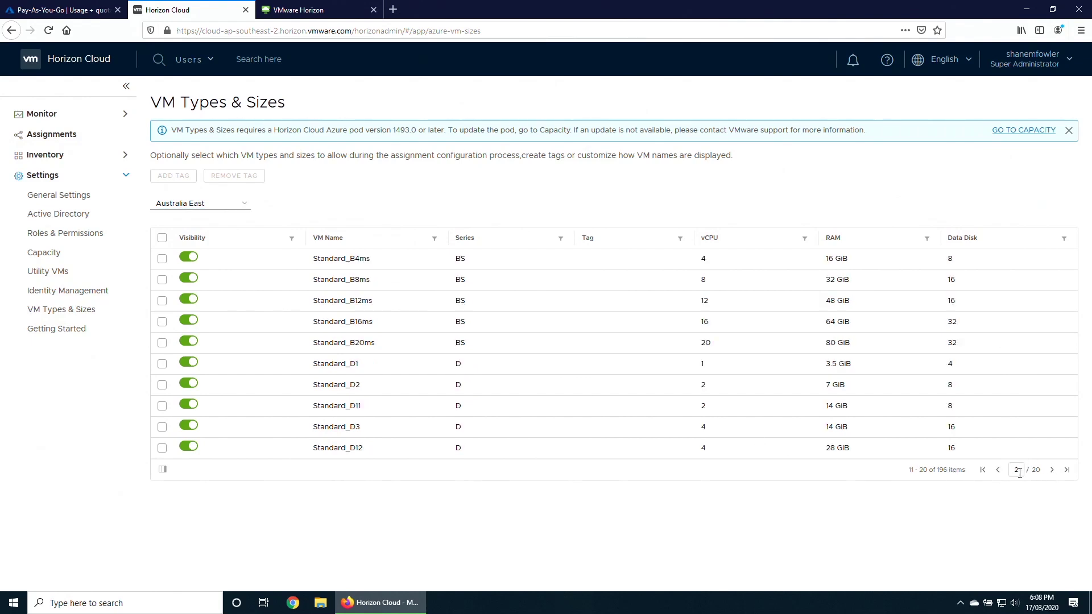
pyautogui.click(1051, 471)
pyautogui.click(1052, 471)
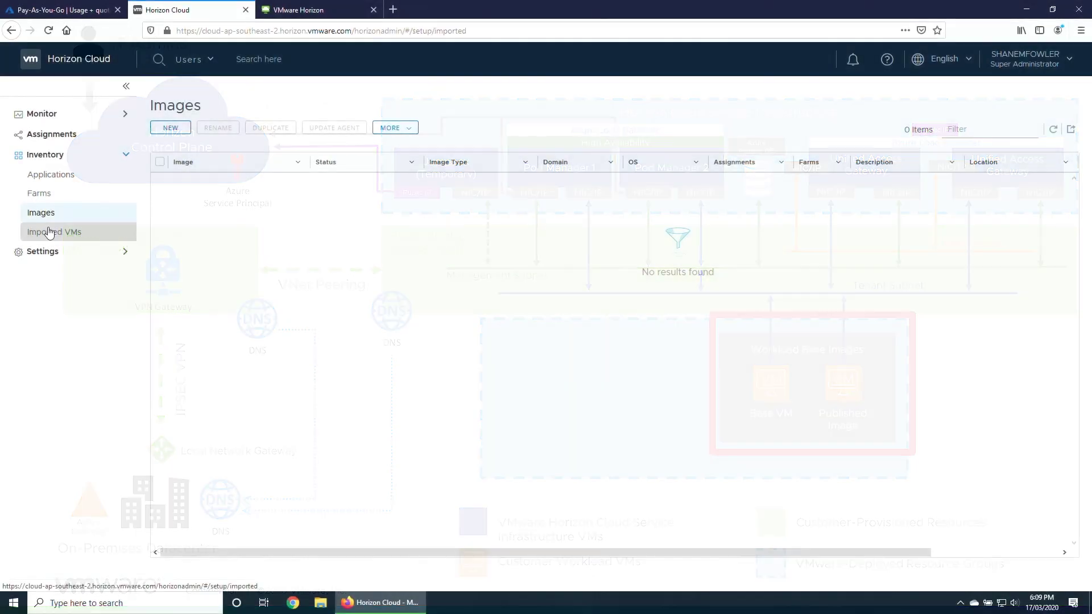
# Start a Marketplace VM import using Windows 10 Pro 1909, with Domain Join and Public IP enabled.
pyautogui.click(77, 234)
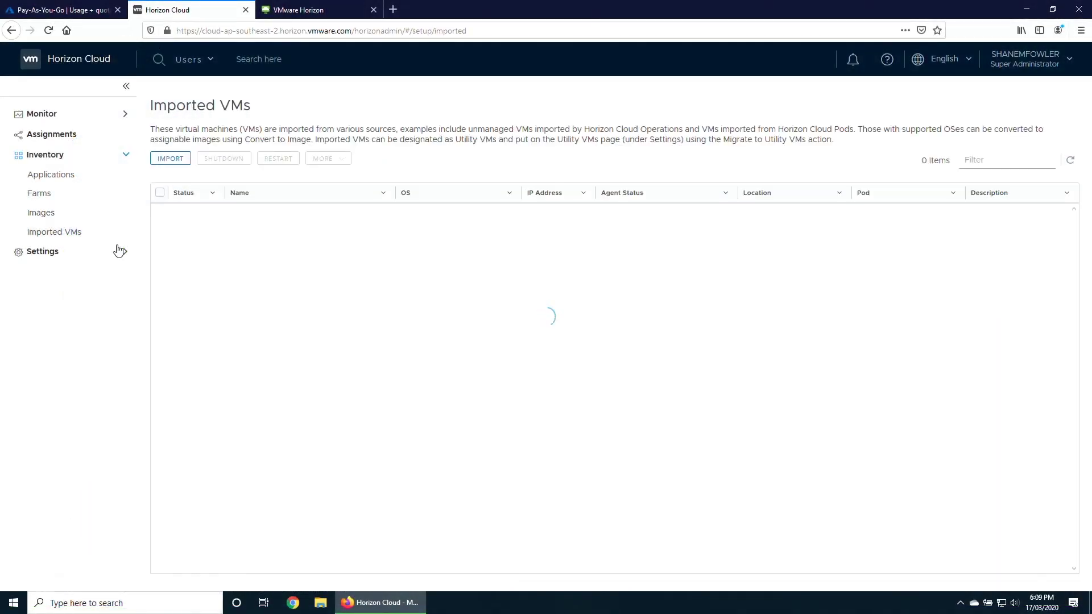
pyautogui.click(171, 160)
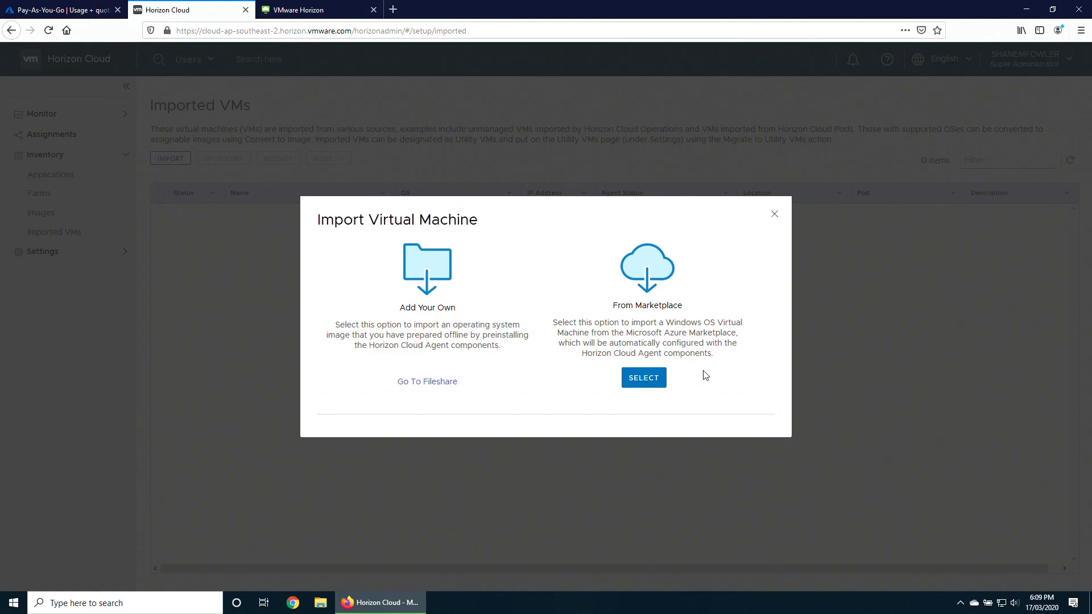
pyautogui.click(652, 379)
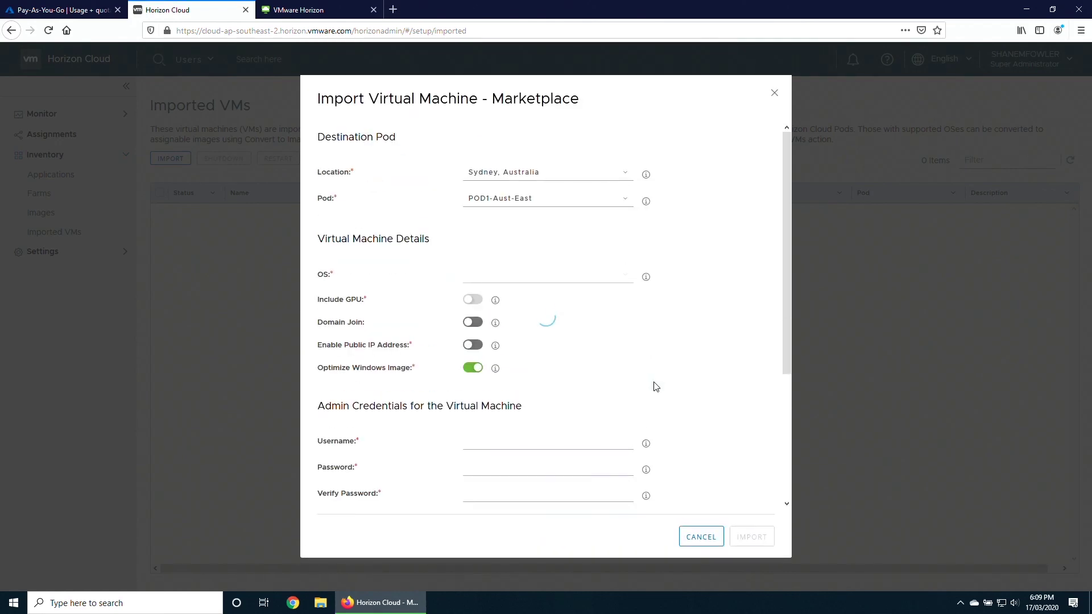
pyautogui.click(622, 275)
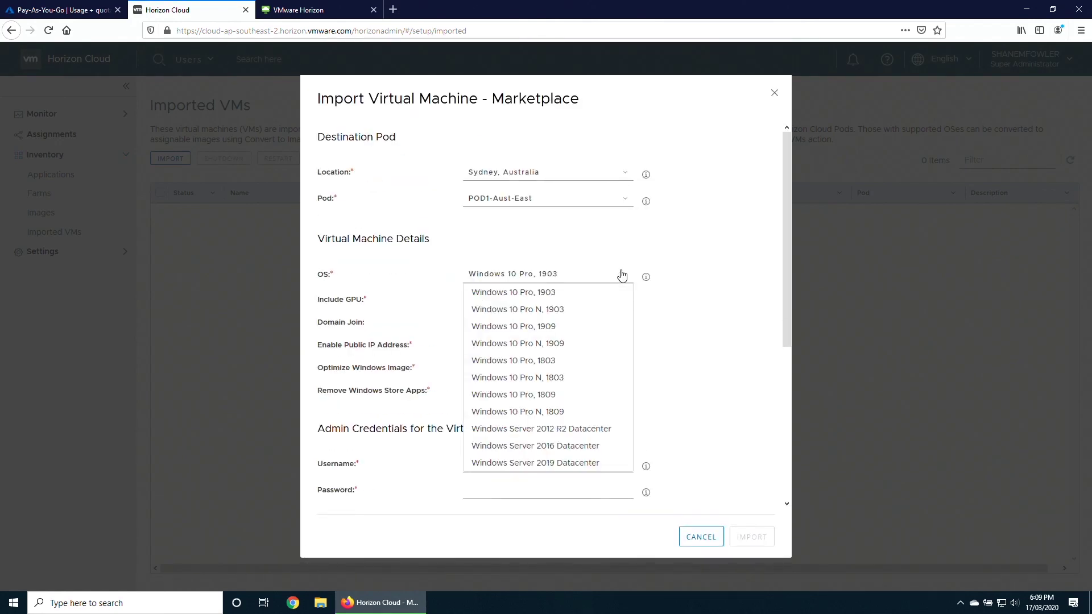
pyautogui.click(547, 330)
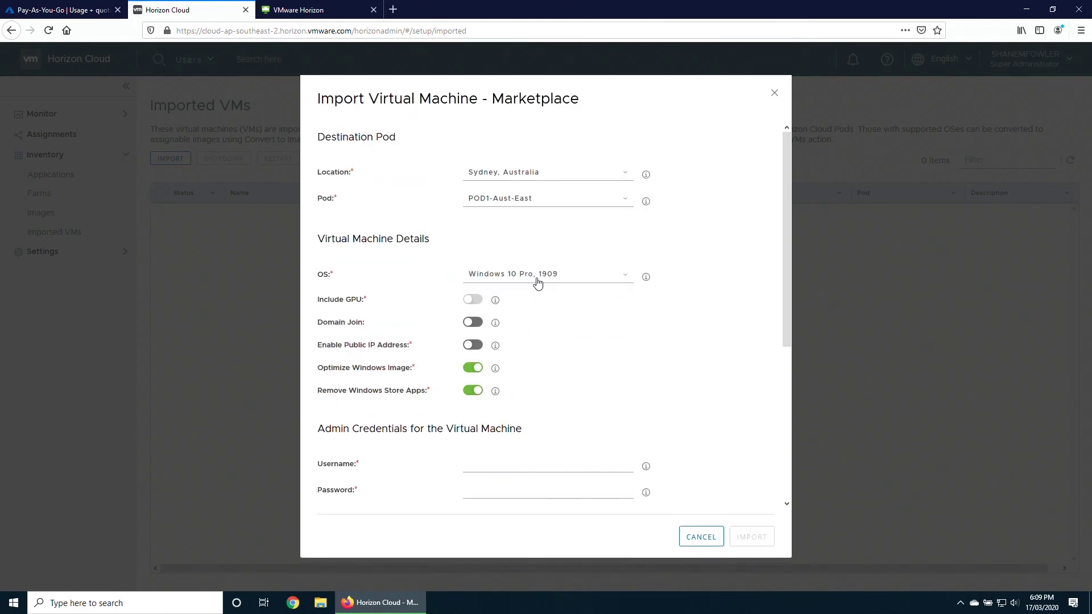
pyautogui.click(473, 322)
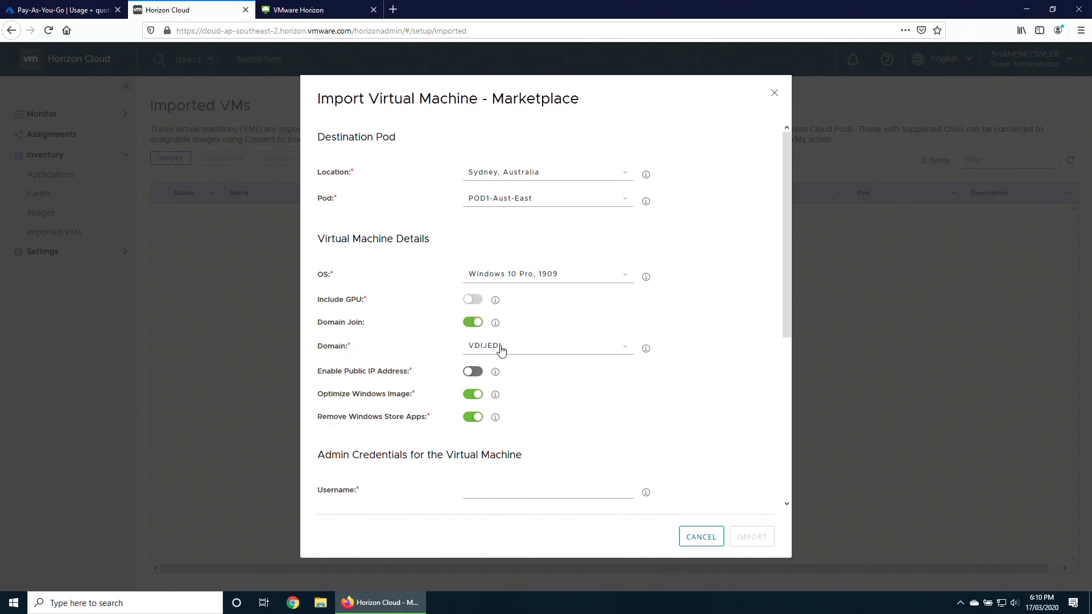
pyautogui.click(475, 372)
# Enter the VM admin username and password, and name the VM Win10-1909-v1.
pyautogui.scroll(-3, 604, 409)
pyautogui.click(504, 370)
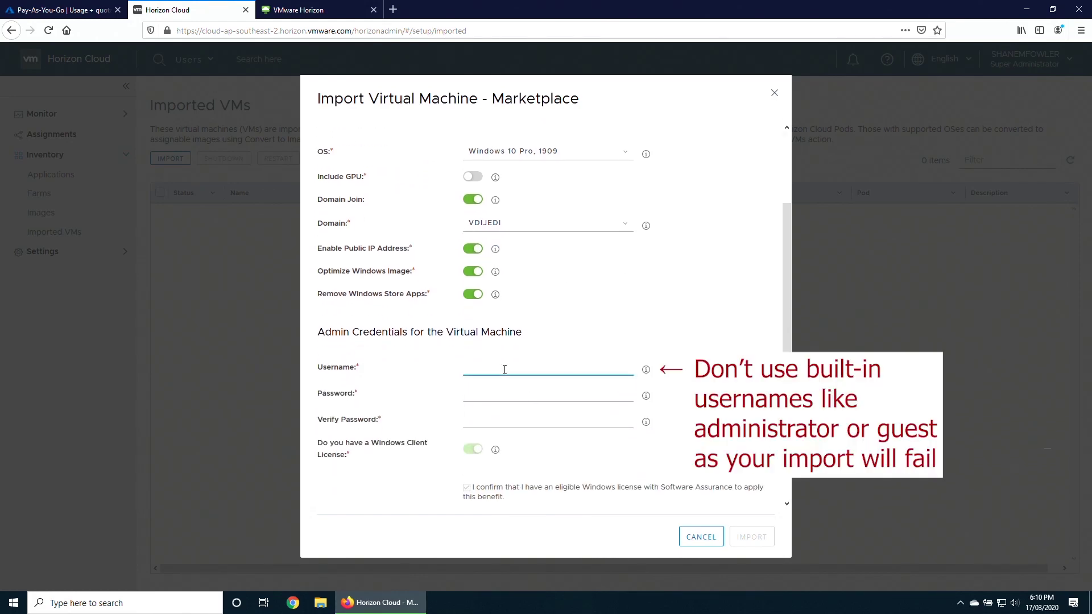
pyautogui.write('vjadmin')
pyautogui.press('Tab')
pyautogui.write('•••')
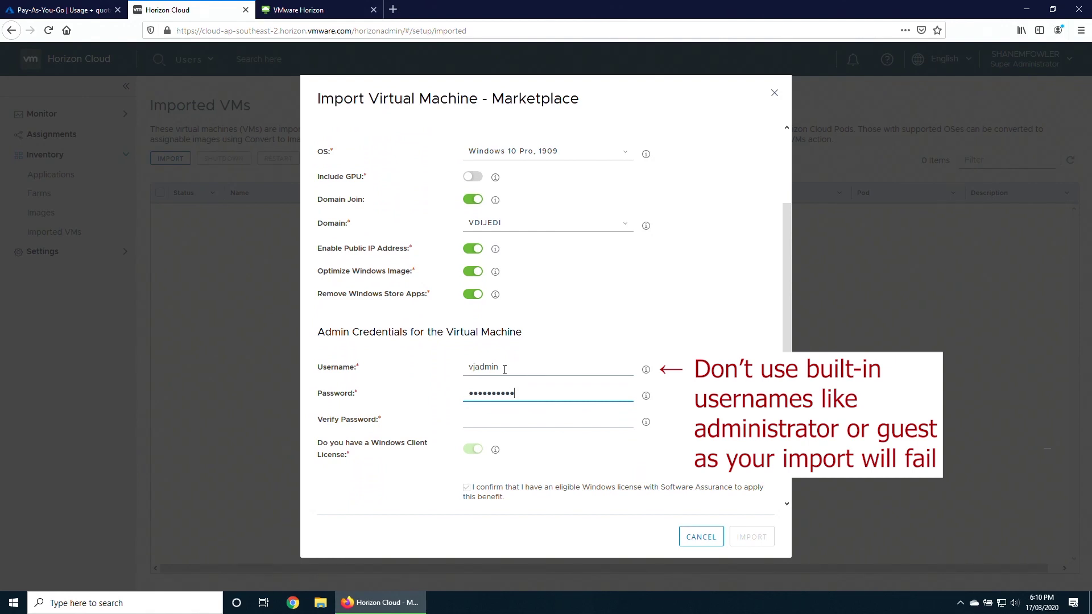
pyautogui.press('Tab')
pyautogui.write('••••')
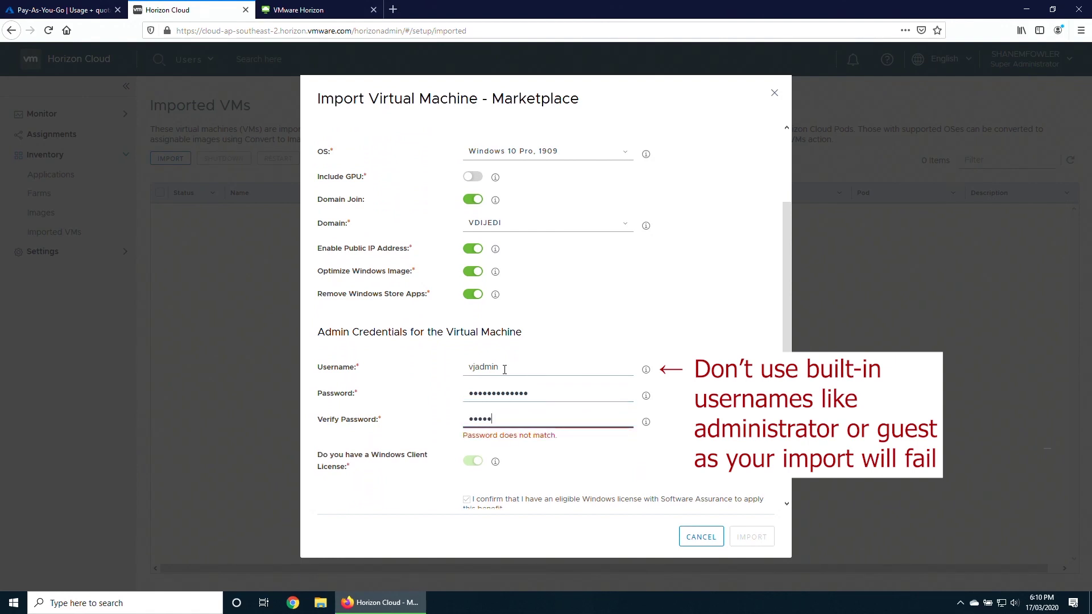
pyautogui.hotkey('ctrl', 'a')
pyautogui.write('•••••••••••••')
pyautogui.scroll(-3, 501, 371)
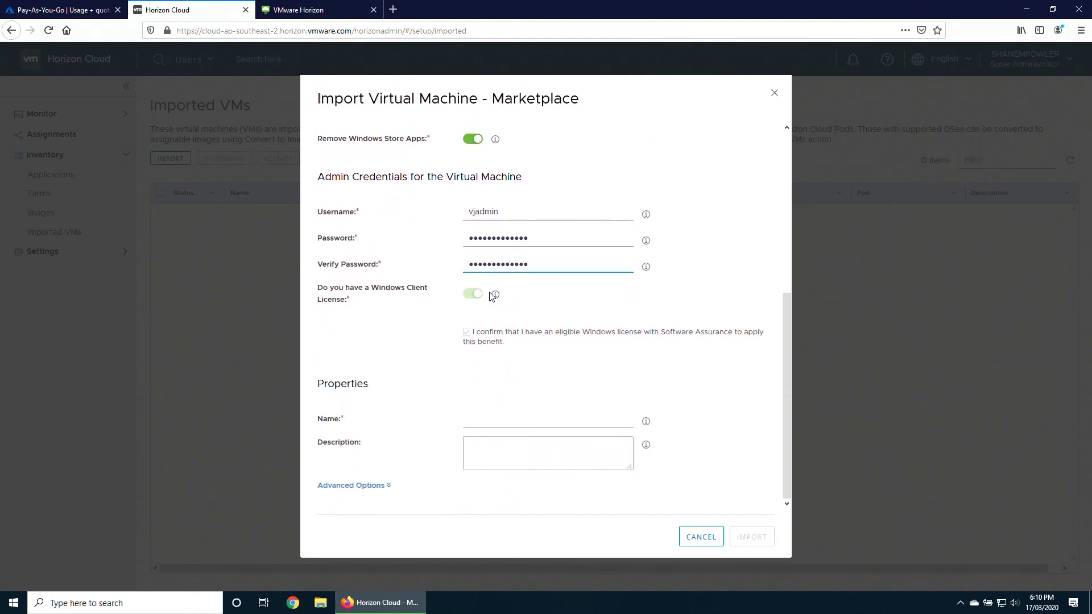
pyautogui.click(484, 415)
pyautogui.write('Win10-1909-v1')
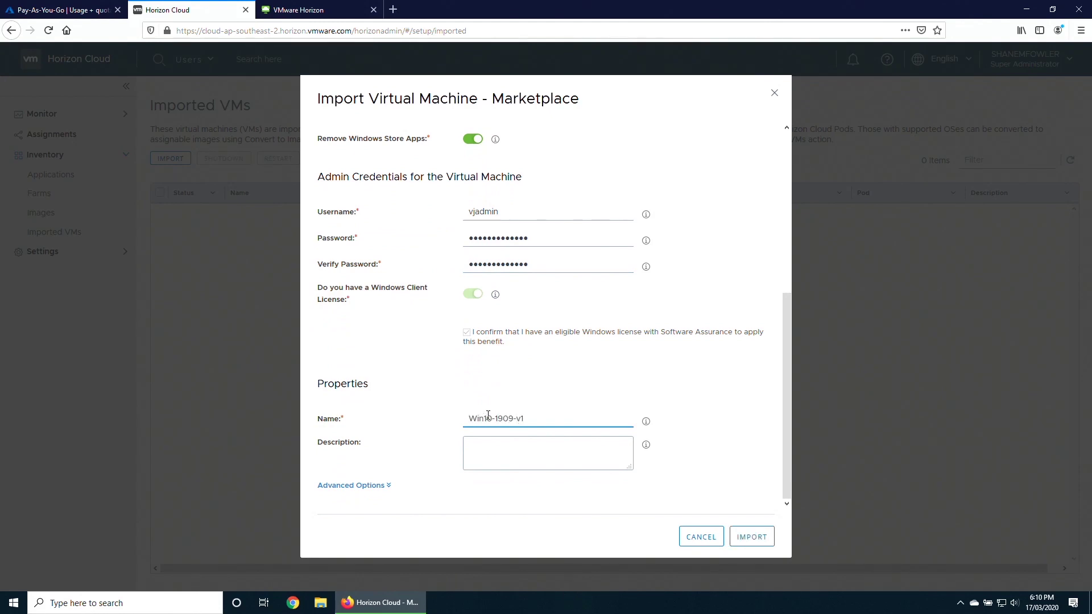
# Enable Smart Card, Scanner, USB, URL, Serial Port and Geolocation Redirection in the advanced options.
pyautogui.click(367, 486)
pyautogui.scroll(-3, 562, 452)
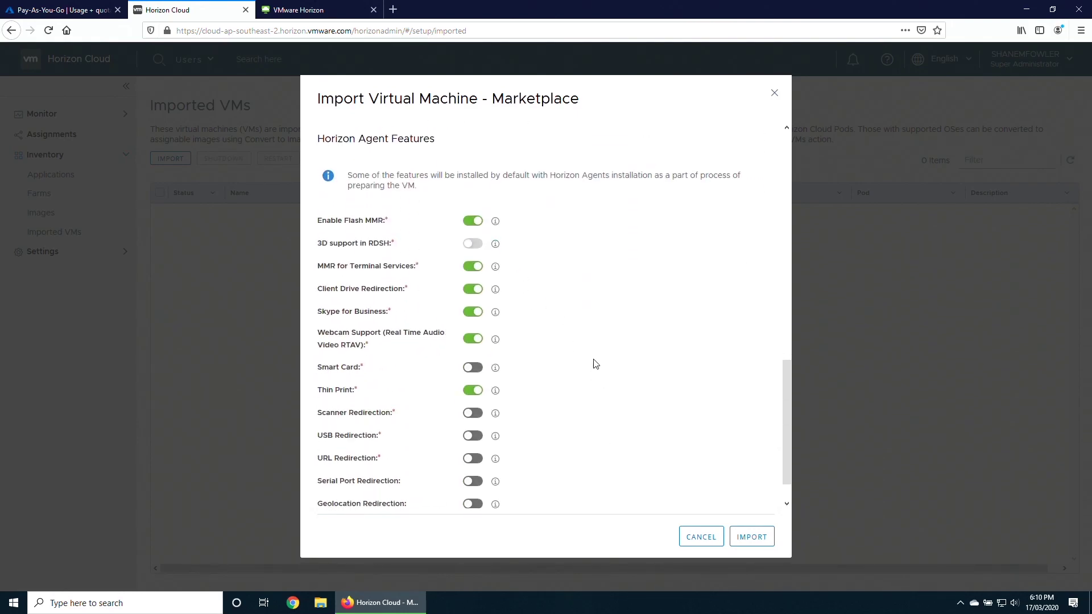
pyautogui.scroll(-1, 592, 360)
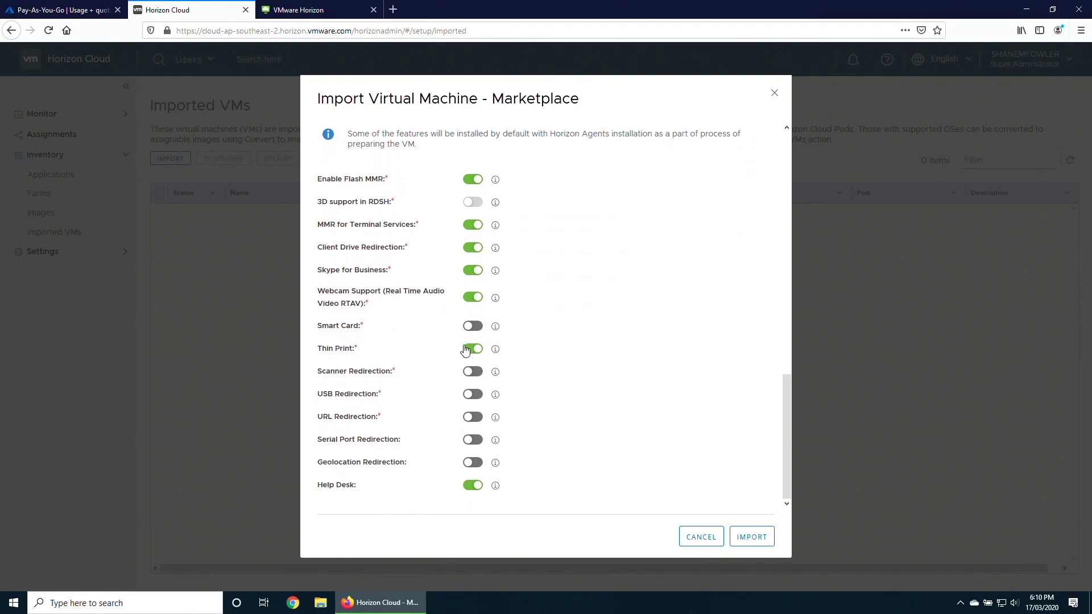
pyautogui.click(473, 327)
pyautogui.click(474, 372)
pyautogui.click(473, 394)
pyautogui.click(473, 417)
pyautogui.click(474, 440)
pyautogui.click(474, 464)
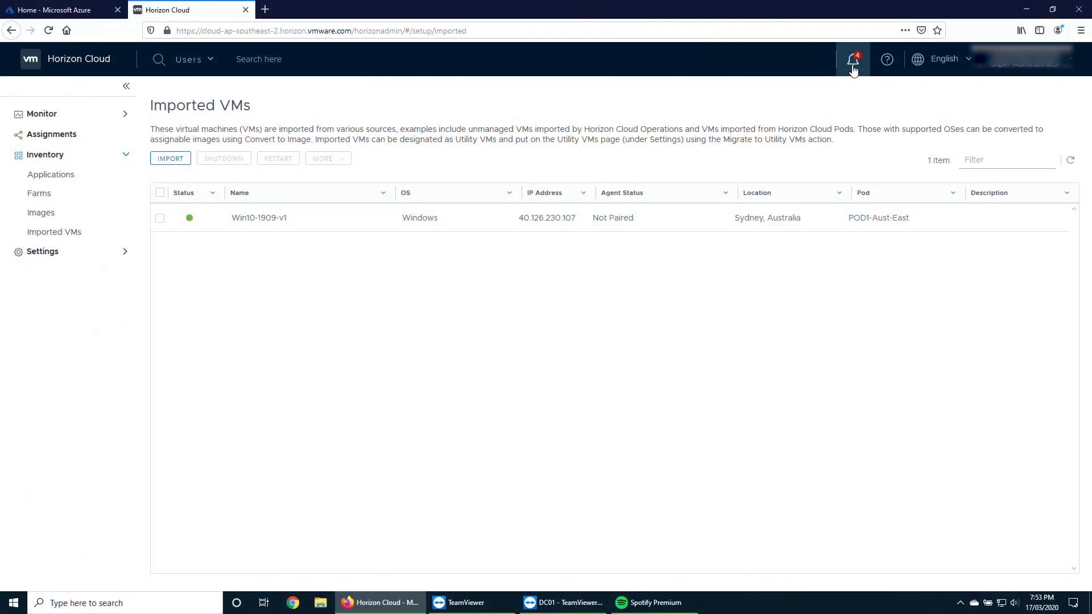
# Check the Horizon Cloud notifications for the VM import status.
pyautogui.click(853, 63)
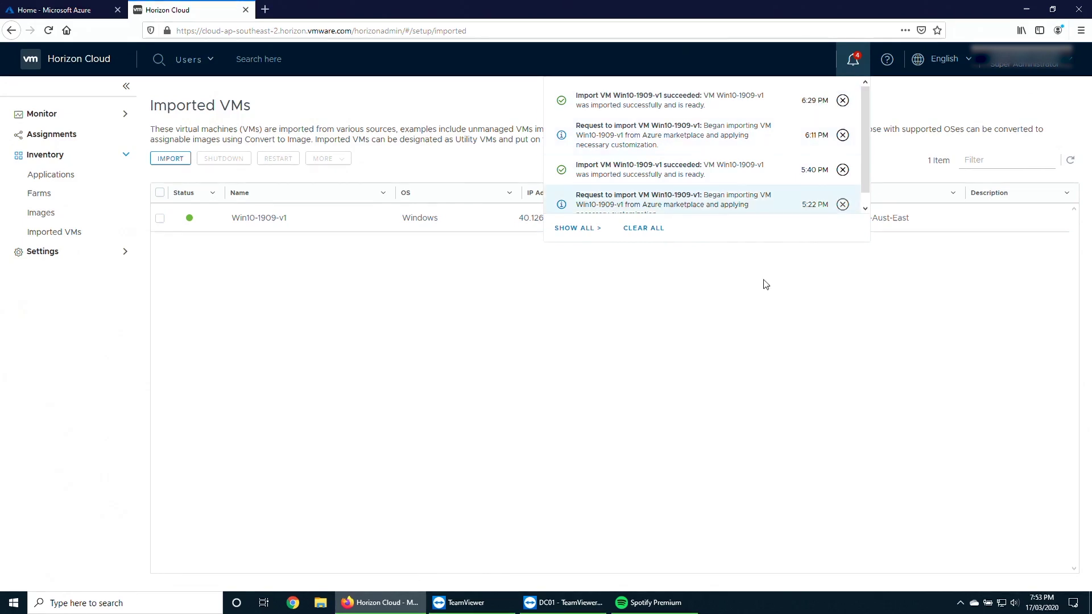
# Close the import notifications and switch to the Microsoft Azure portal tab.
pyautogui.click(654, 281)
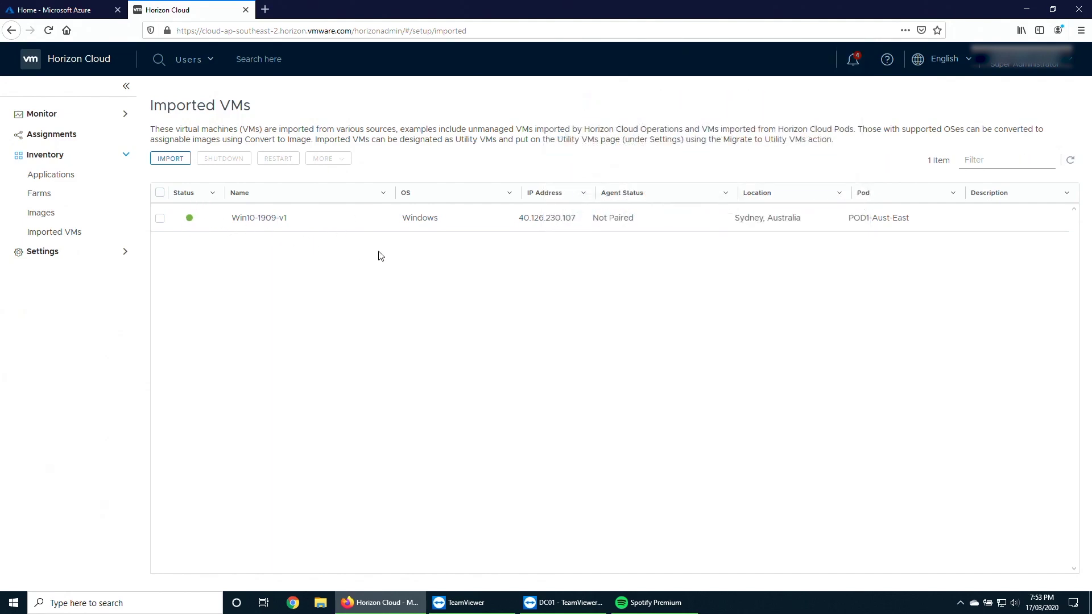
pyautogui.click(61, 15)
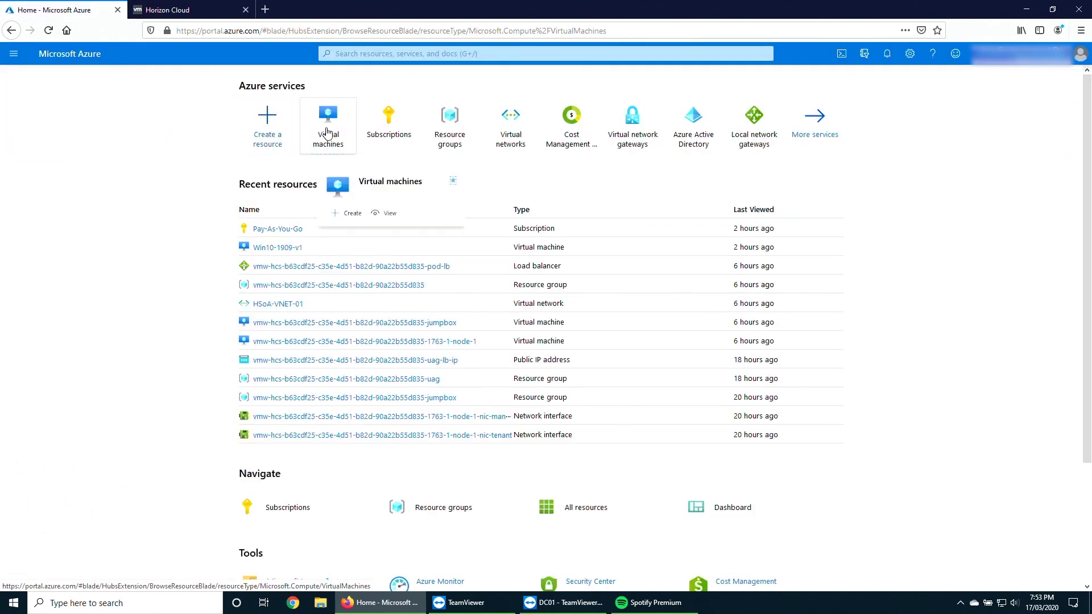
# Download the RDP connection file for the Win10-1909-v1 virtual machine.
pyautogui.click(328, 138)
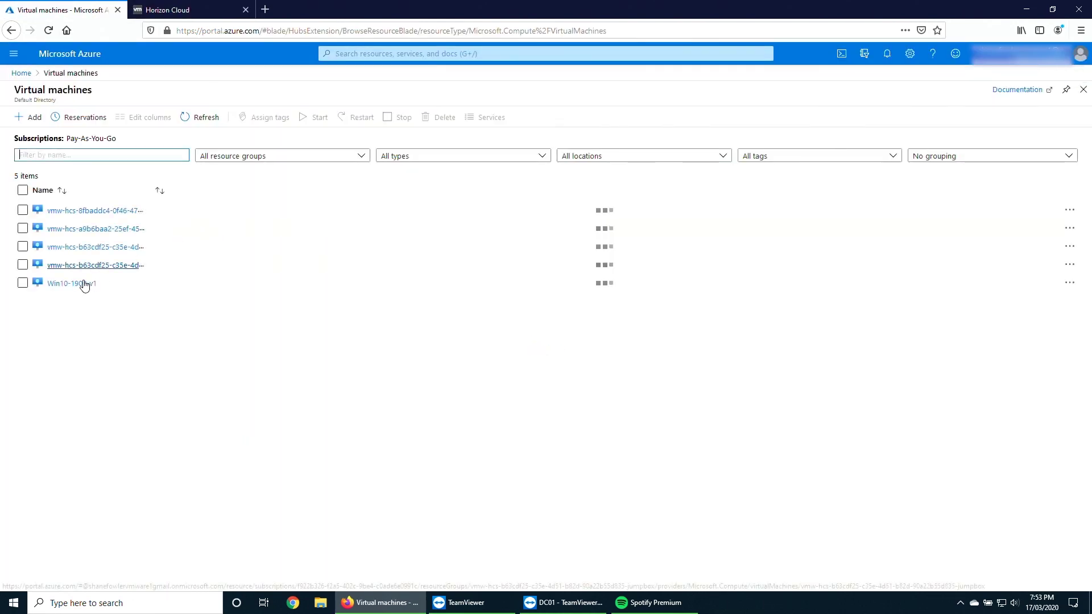
pyautogui.click(62, 286)
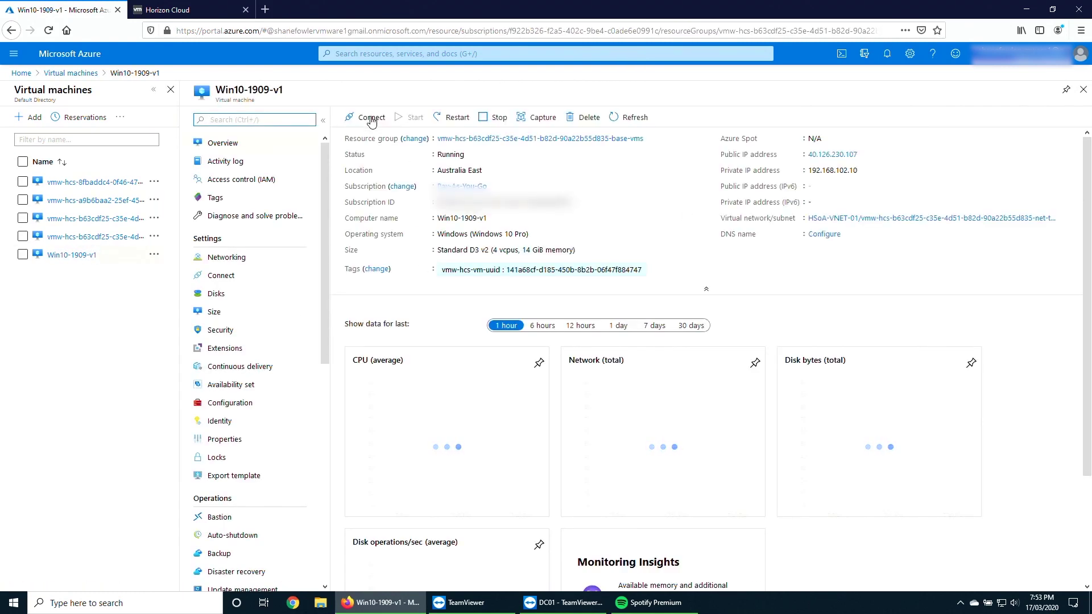
pyautogui.click(370, 118)
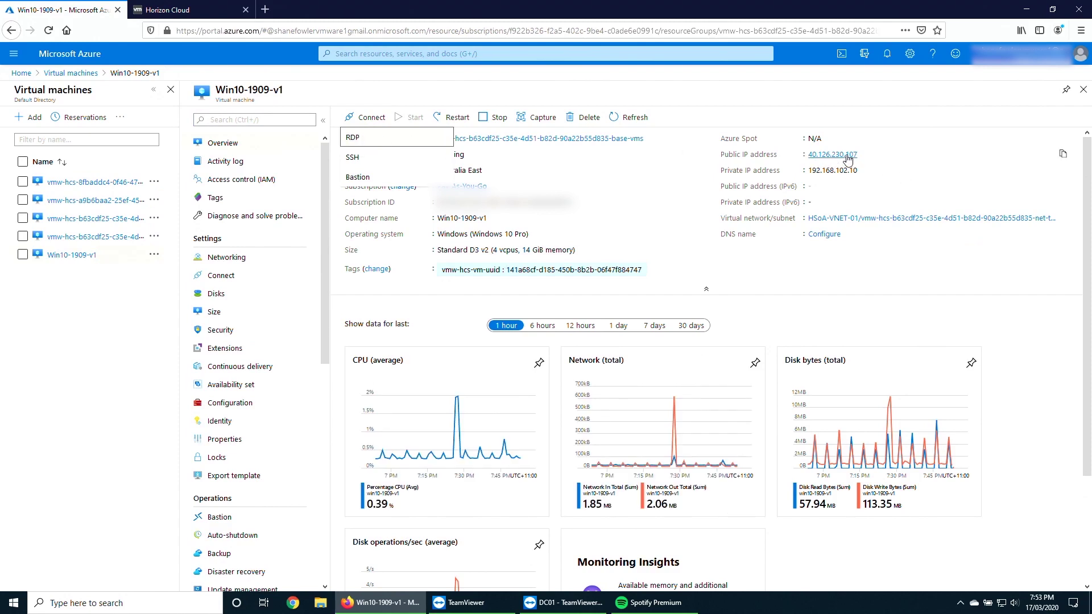
pyautogui.click(370, 139)
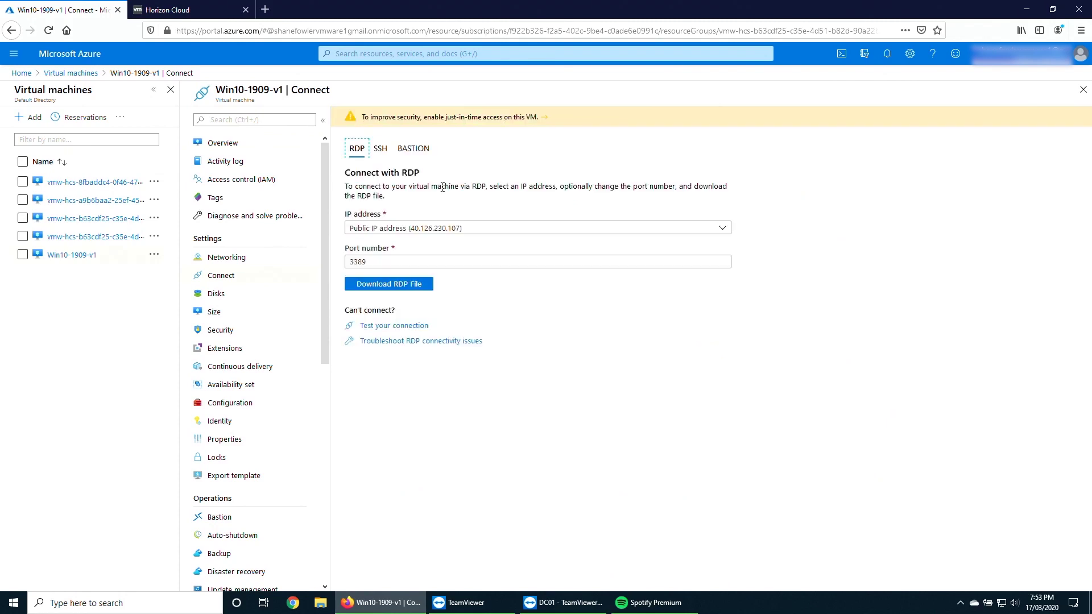
pyautogui.click(385, 289)
# Open the RDP file, connect, and sign in with the VM admin username and password.
pyautogui.click(589, 364)
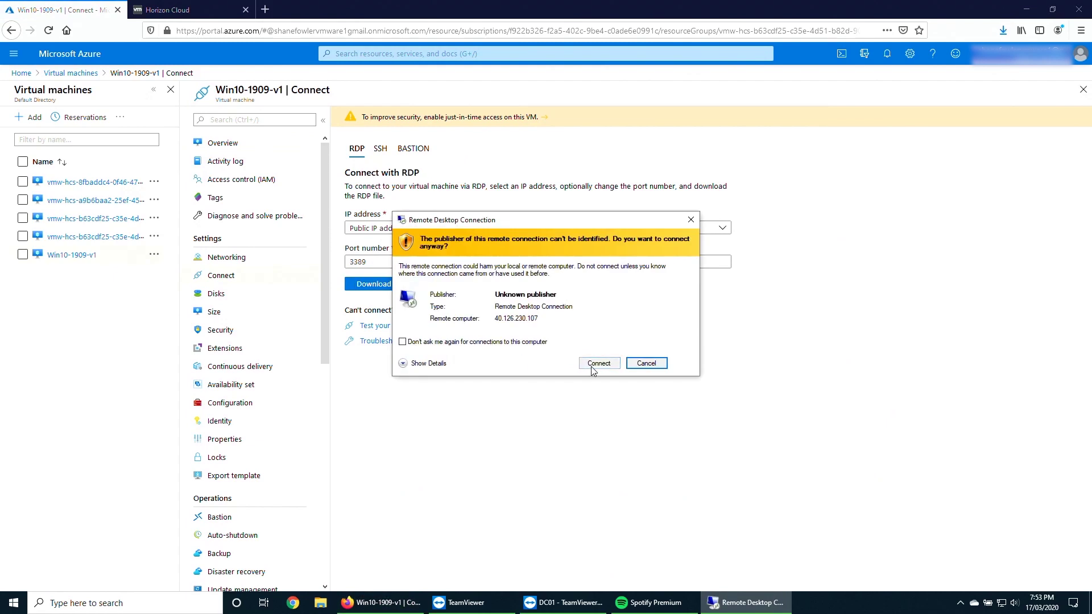
pyautogui.click(594, 363)
pyautogui.write('vjadmin')
pyautogui.press('Tab')
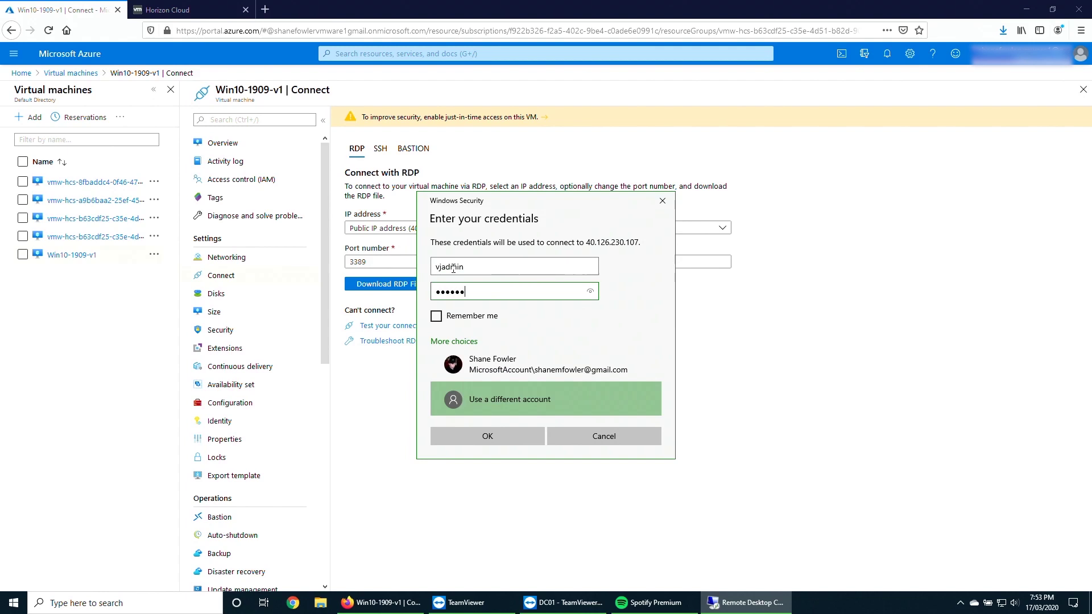
pyautogui.press('Return')
# Accept the connection warning and the default privacy settings, then close the Edge welcome page.
pyautogui.click(583, 394)
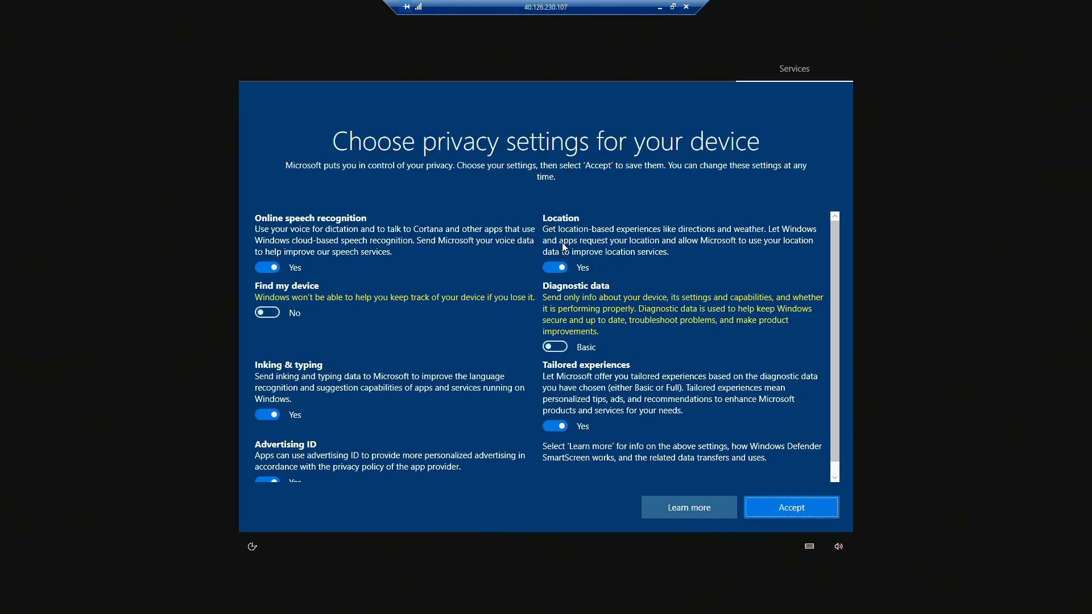
pyautogui.click(789, 512)
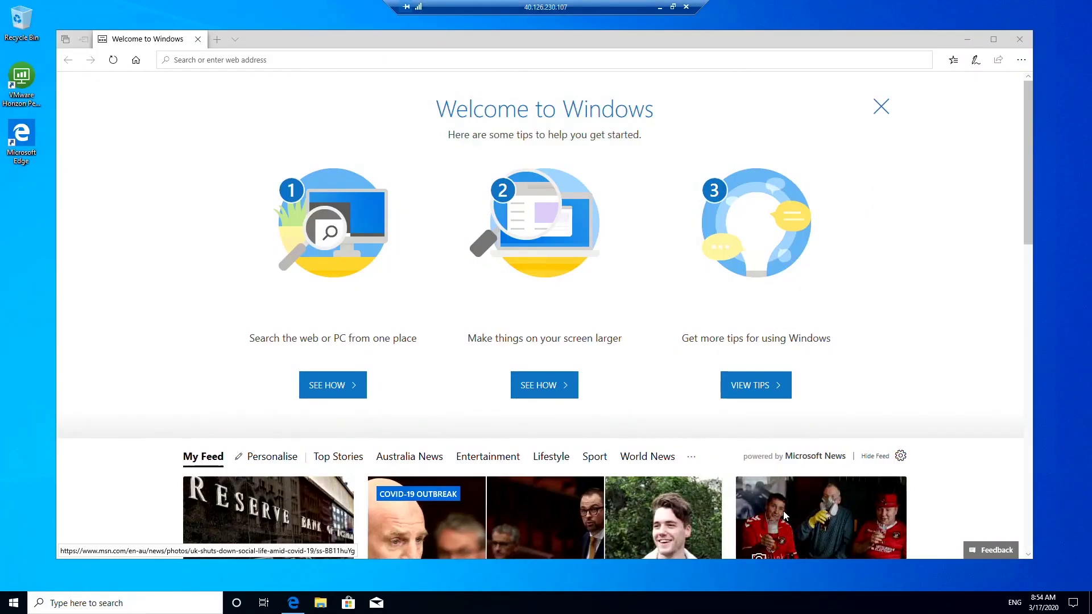
pyautogui.click(198, 38)
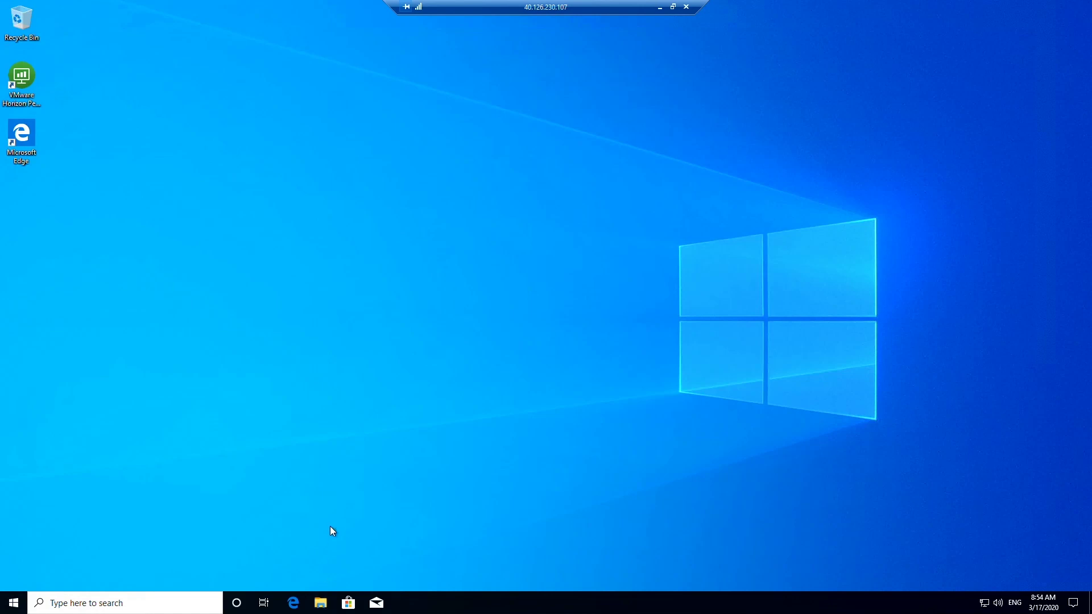
# Open \\dc01.vdijedi.com\data$\Downloads with network credentials and run the Firefox Setup 74.0 installer.
pyautogui.press('super+r')
pyautogui.write('\\\\')
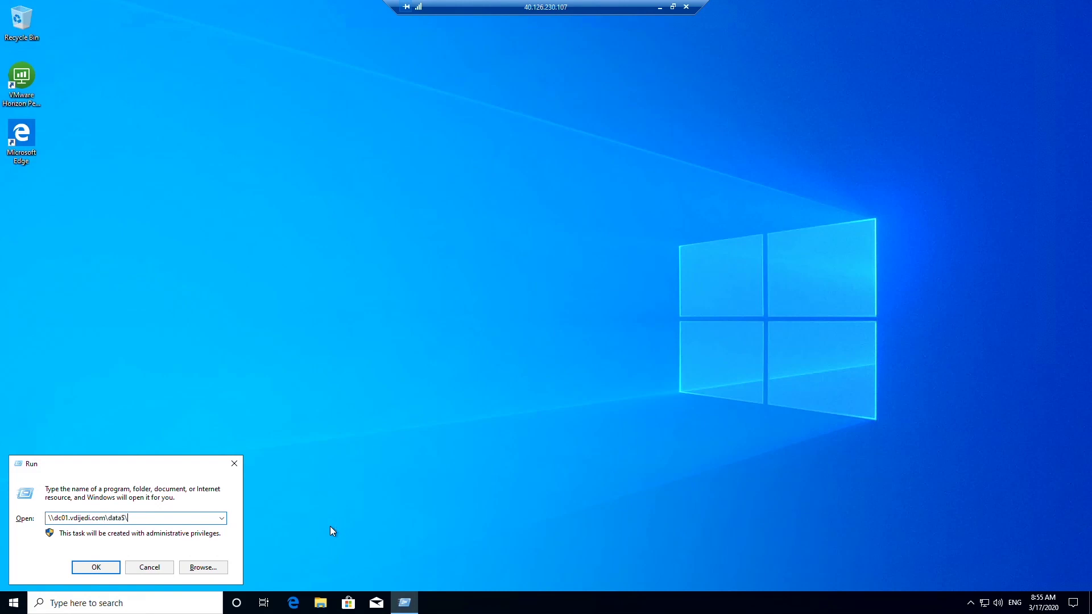
pyautogui.write('oads')
pyautogui.press('Return')
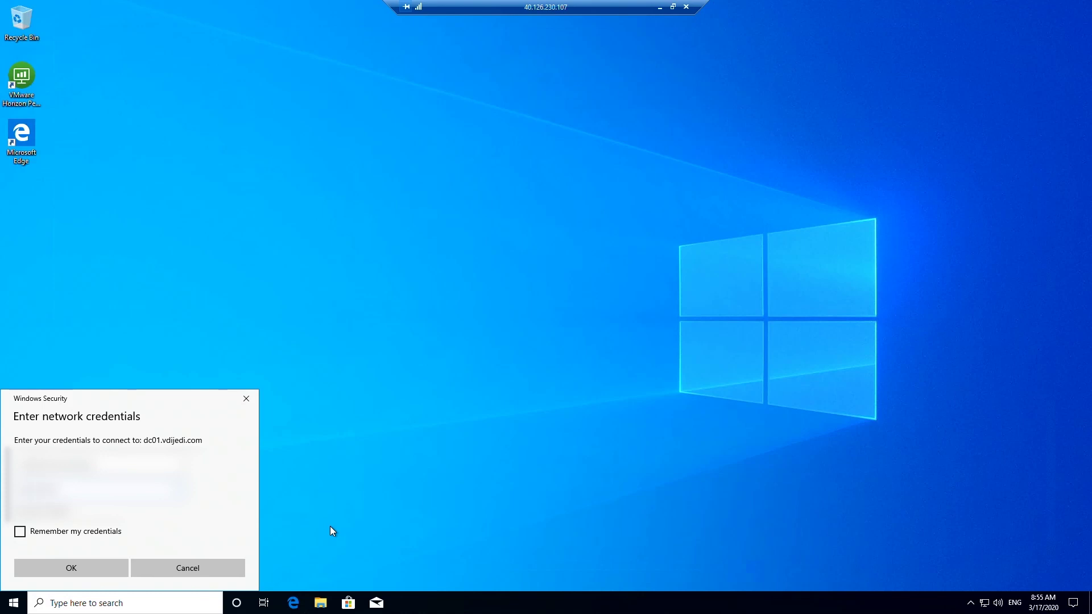
pyautogui.press('Return')
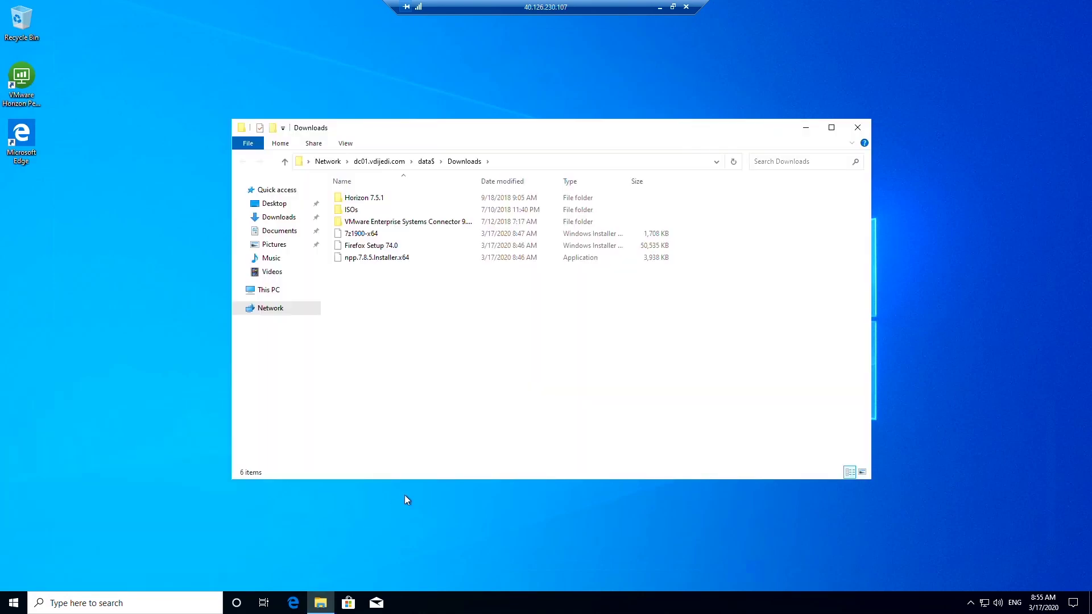
pyautogui.doubleClick(374, 249)
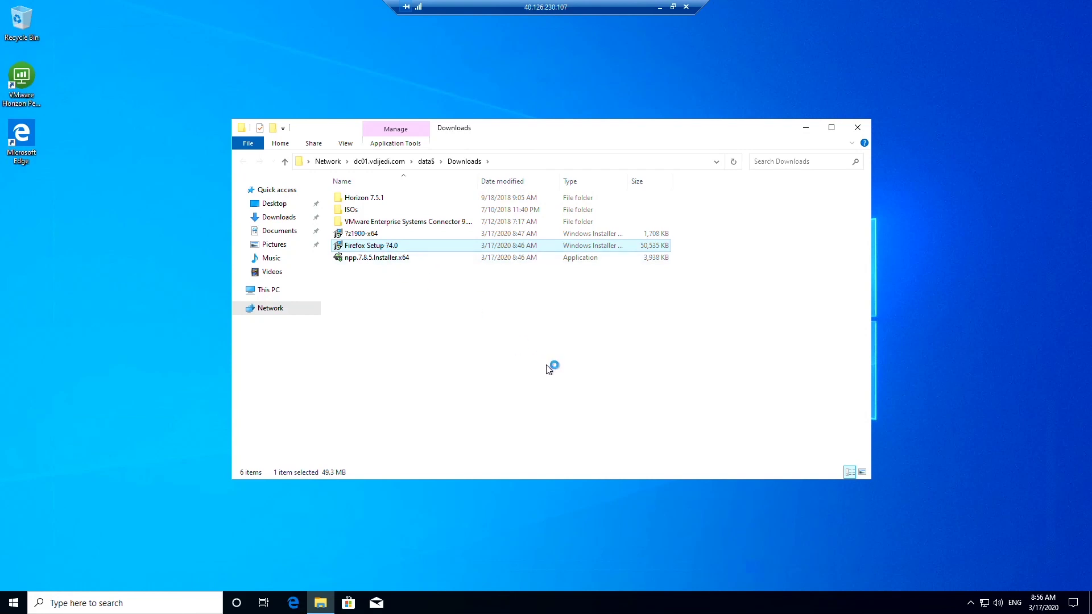
pyautogui.click(582, 316)
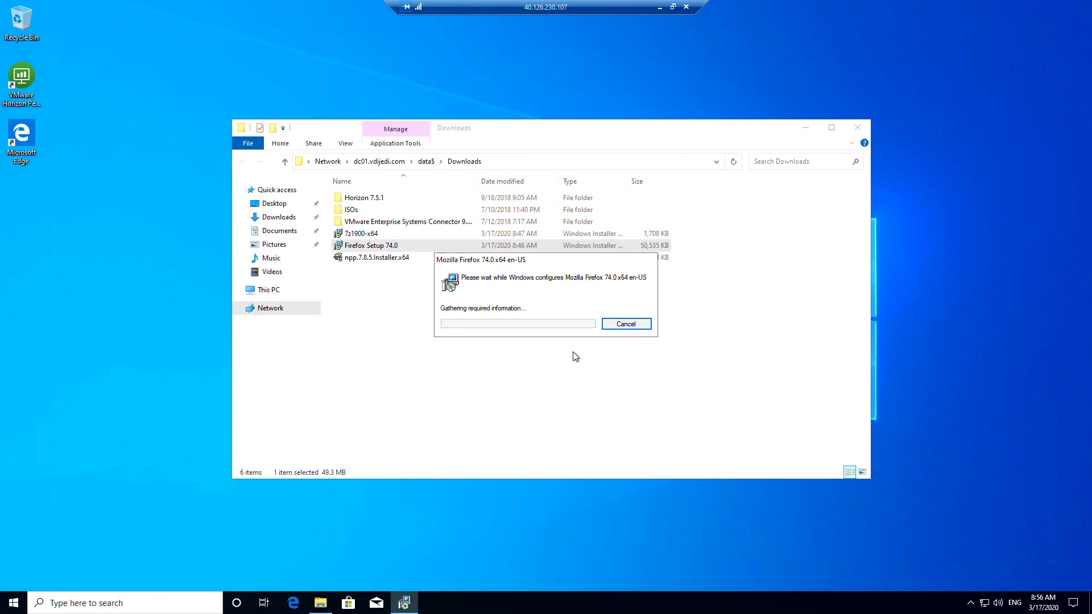
# Install Notepad++ from Downloads with default options, without launching it afterwards.
pyautogui.doubleClick(364, 259)
pyautogui.click(556, 327)
pyautogui.click(605, 393)
pyautogui.click(605, 392)
pyautogui.click(604, 393)
pyautogui.click(605, 393)
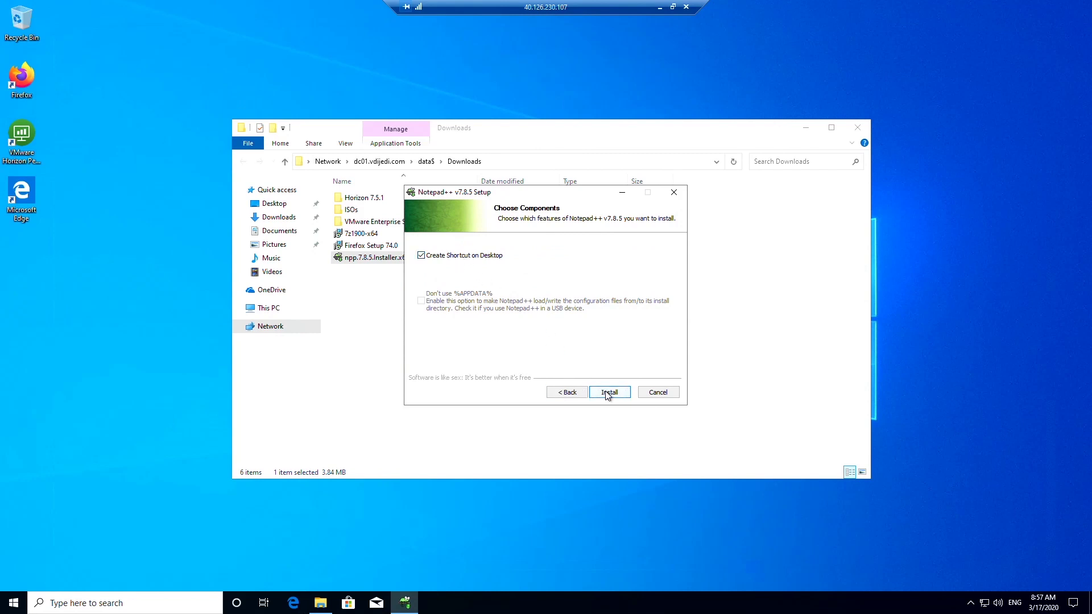
pyautogui.click(605, 393)
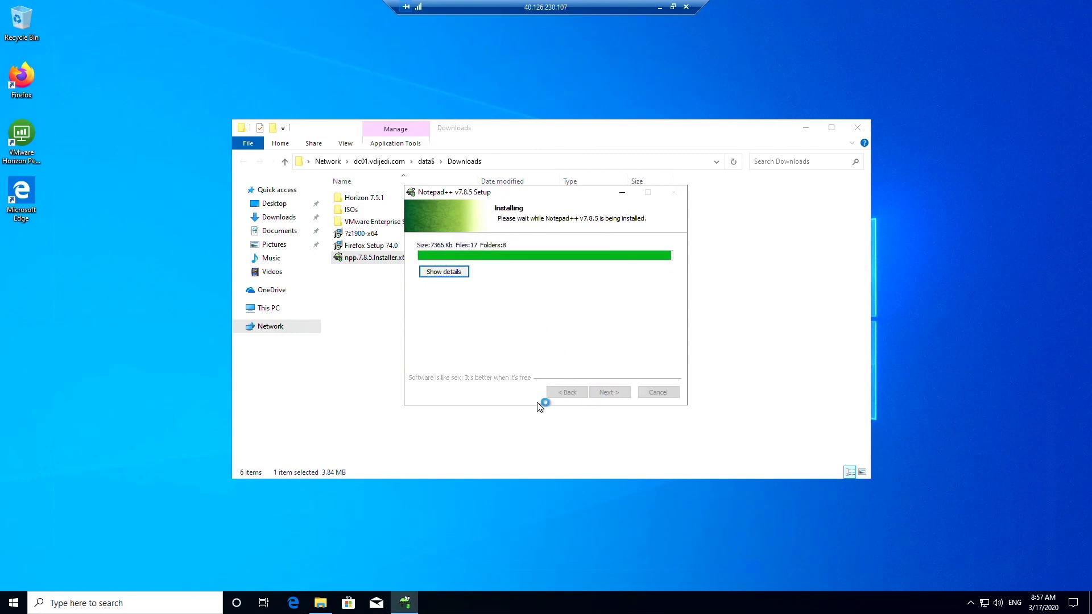
pyautogui.click(542, 289)
pyautogui.click(616, 397)
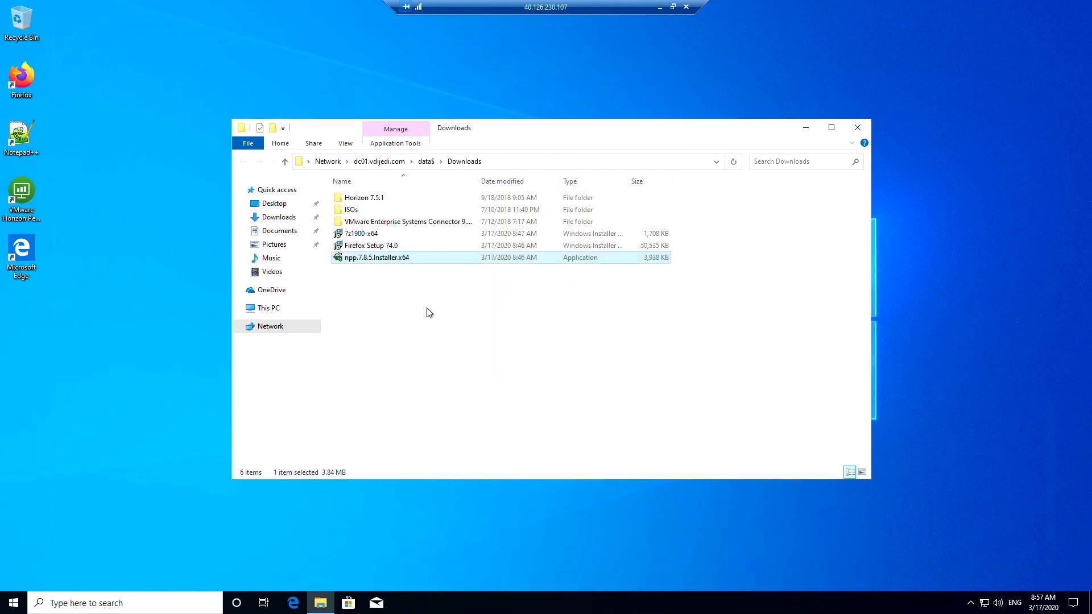
# Install 7-Zip (7z1900-x64) with the license accepted and default features.
pyautogui.doubleClick(366, 233)
pyautogui.click(585, 316)
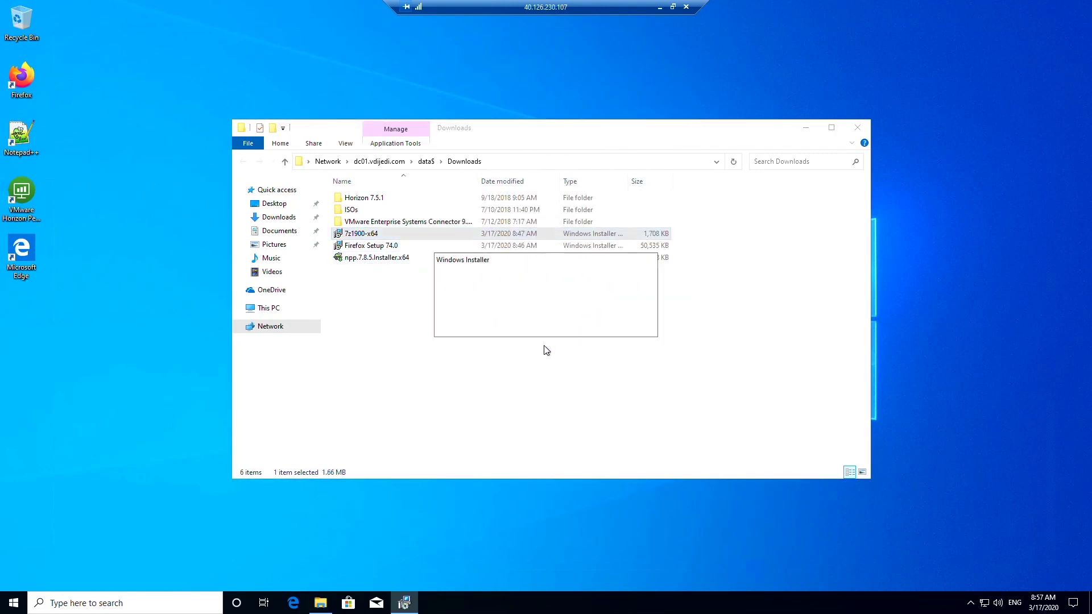
pyautogui.click(608, 388)
pyautogui.click(519, 364)
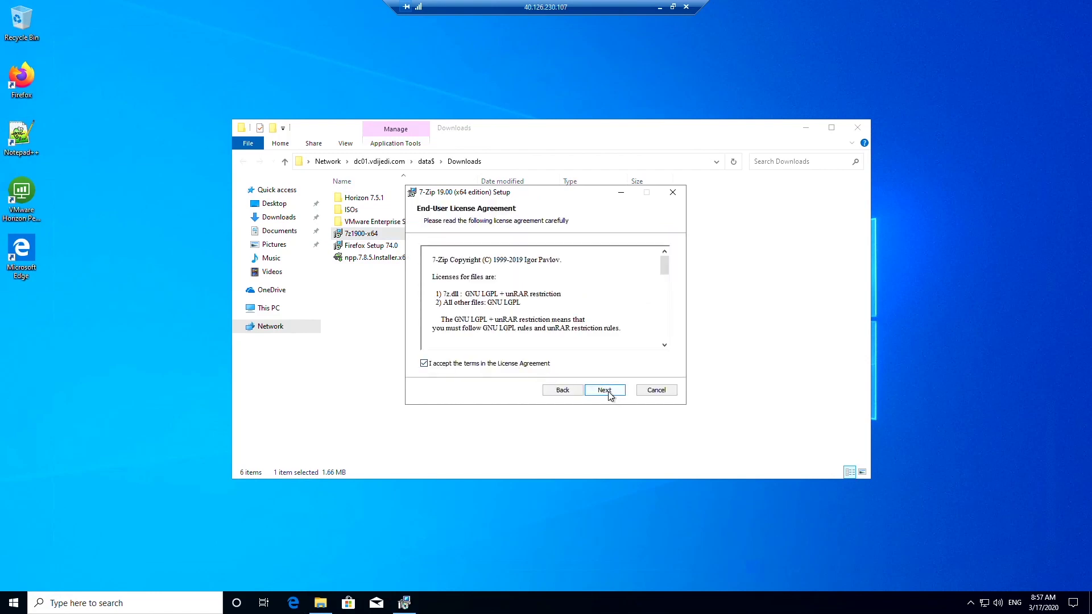
pyautogui.click(606, 393)
pyautogui.click(601, 390)
pyautogui.click(603, 390)
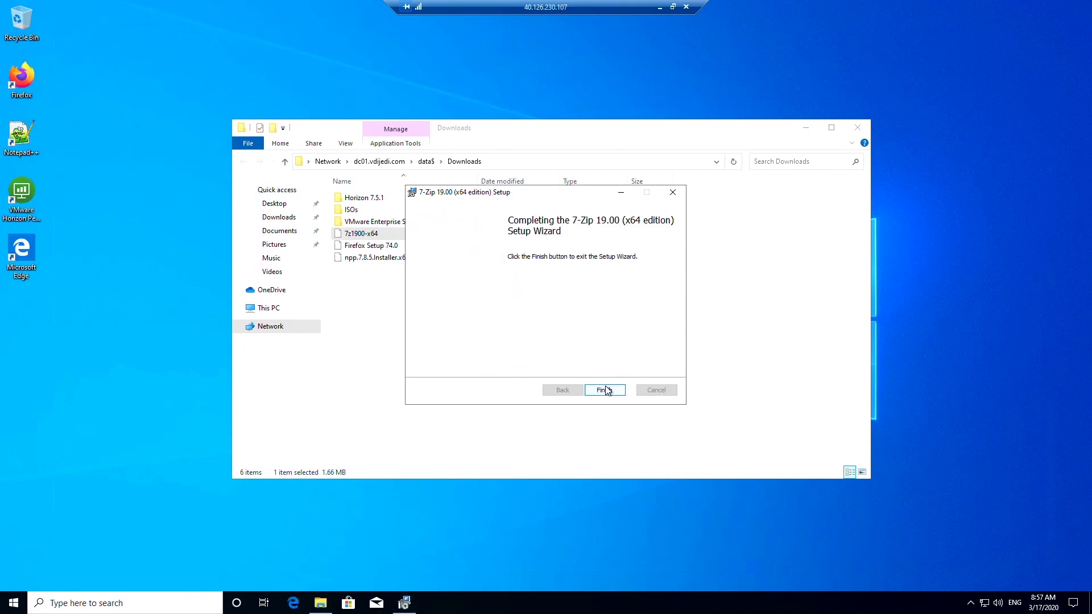
pyautogui.click(606, 390)
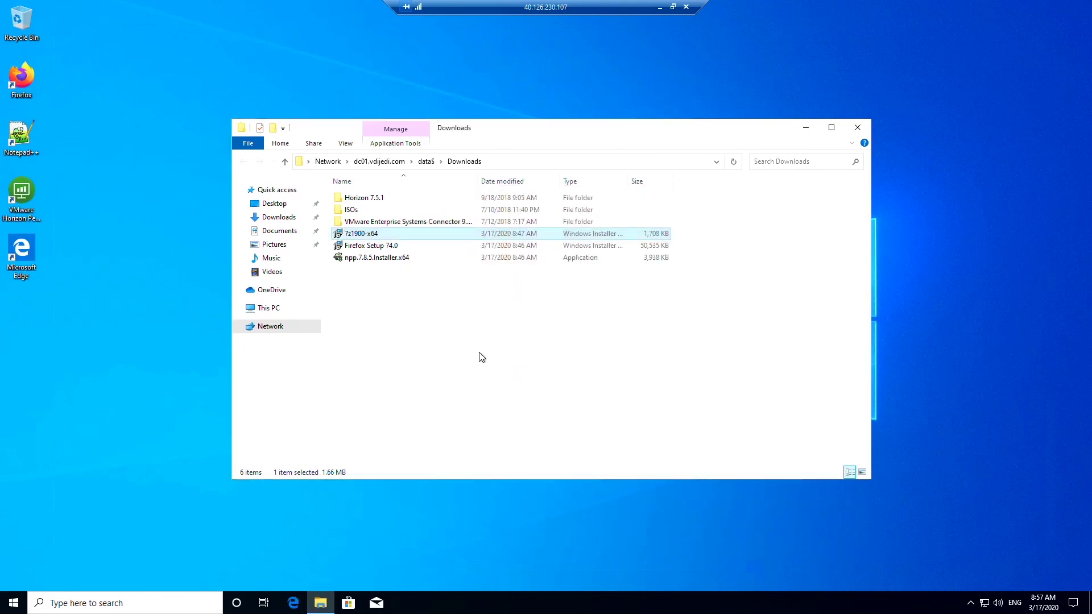
# Check the newly installed apps, close the Downloads window and sign out of Windows.
pyautogui.click(72, 470)
pyautogui.press('super')
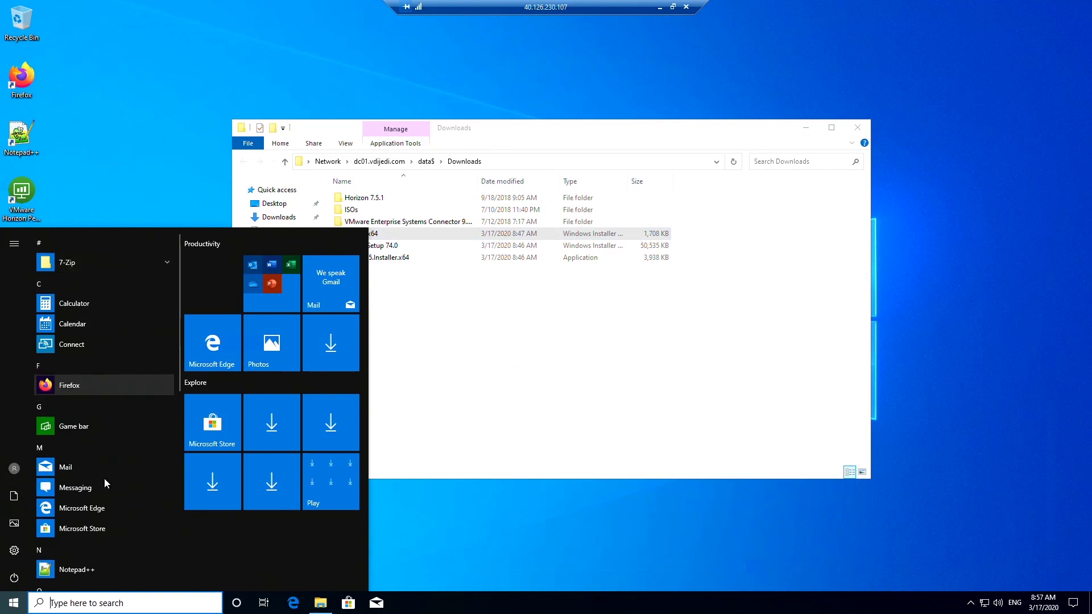
pyautogui.click(609, 354)
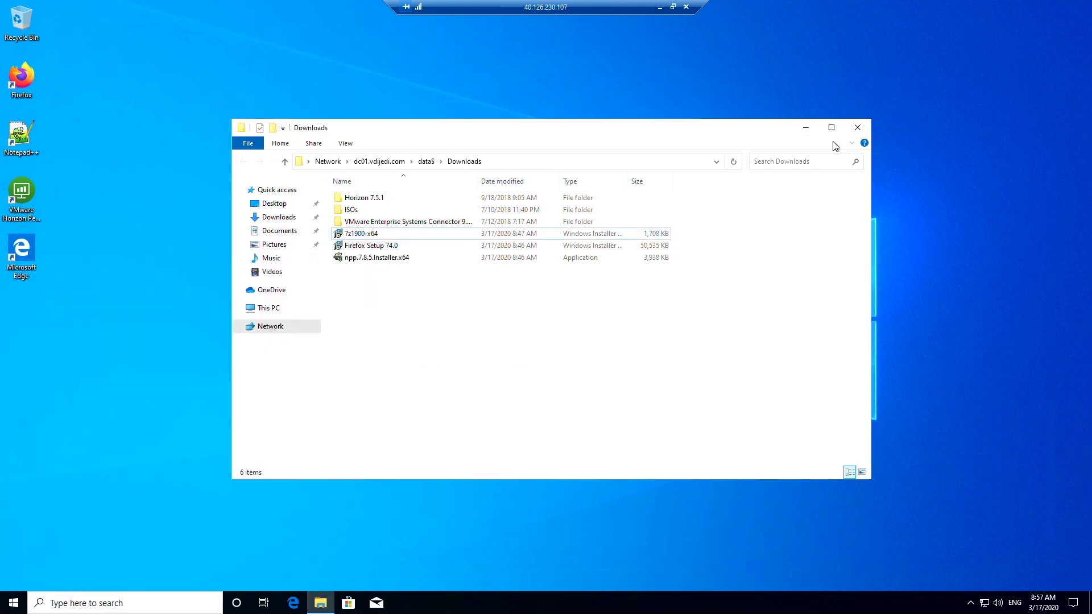
pyautogui.click(857, 128)
pyautogui.click(14, 603)
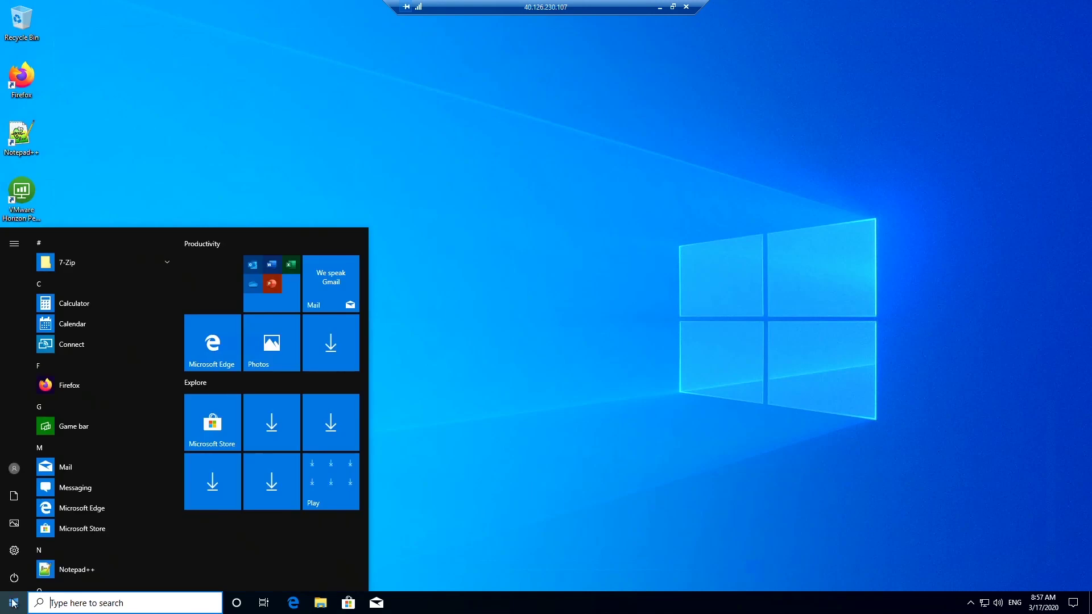
pyautogui.click(16, 469)
pyautogui.click(49, 440)
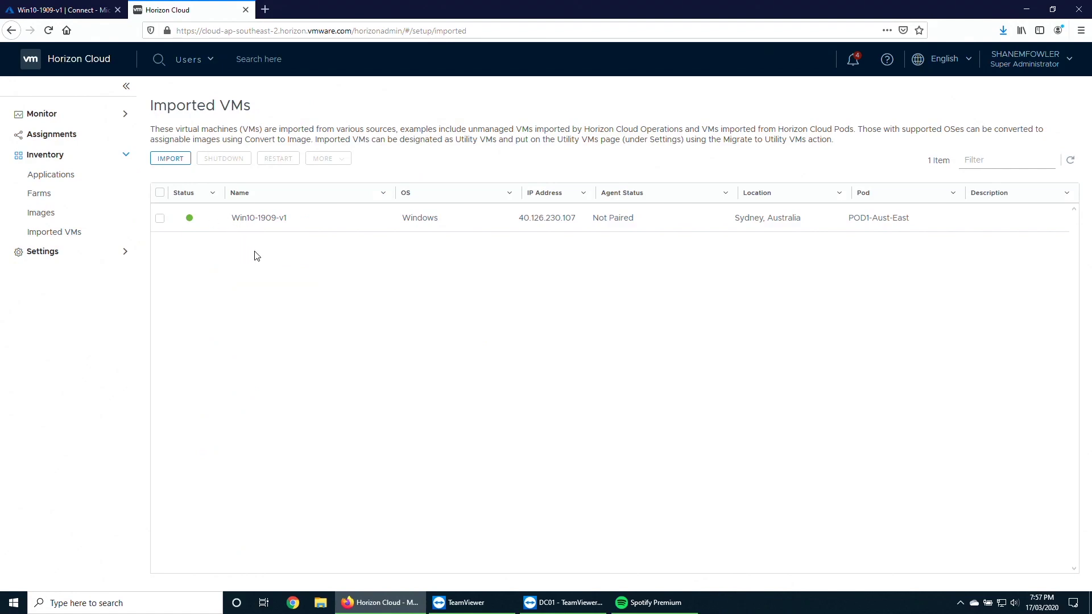
# Select Win10-1909-v1 on Imported VMs and choose Convert to Image from MORE.
pyautogui.click(159, 219)
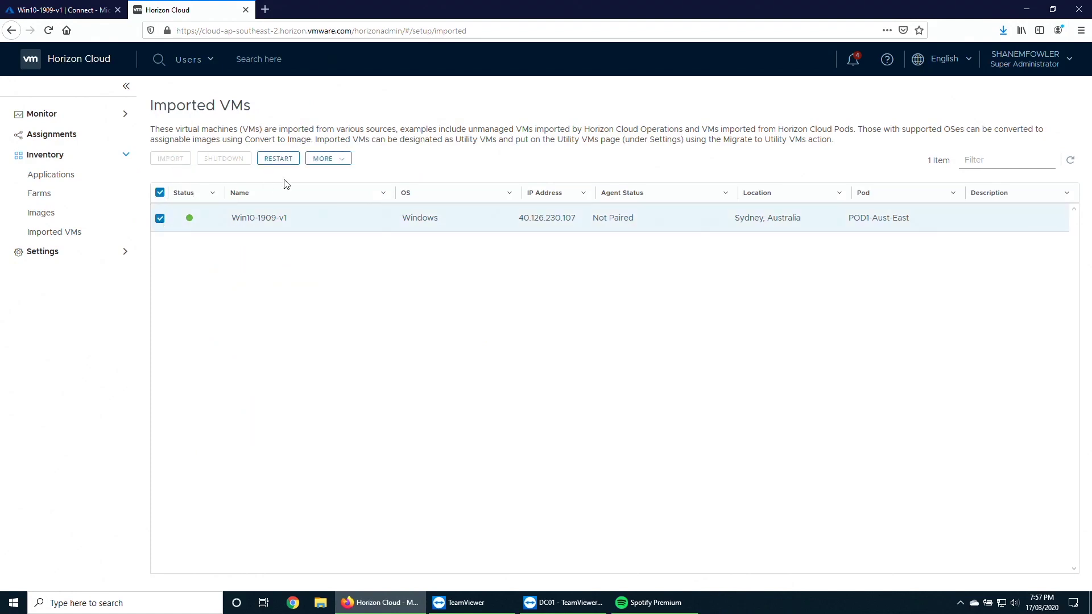
pyautogui.click(337, 161)
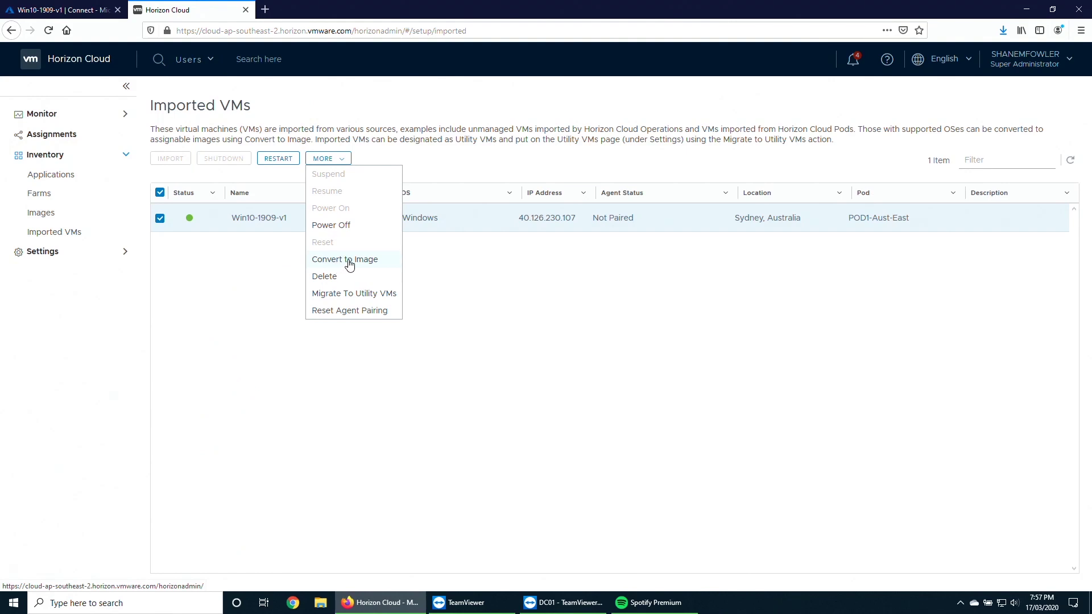
pyautogui.click(349, 265)
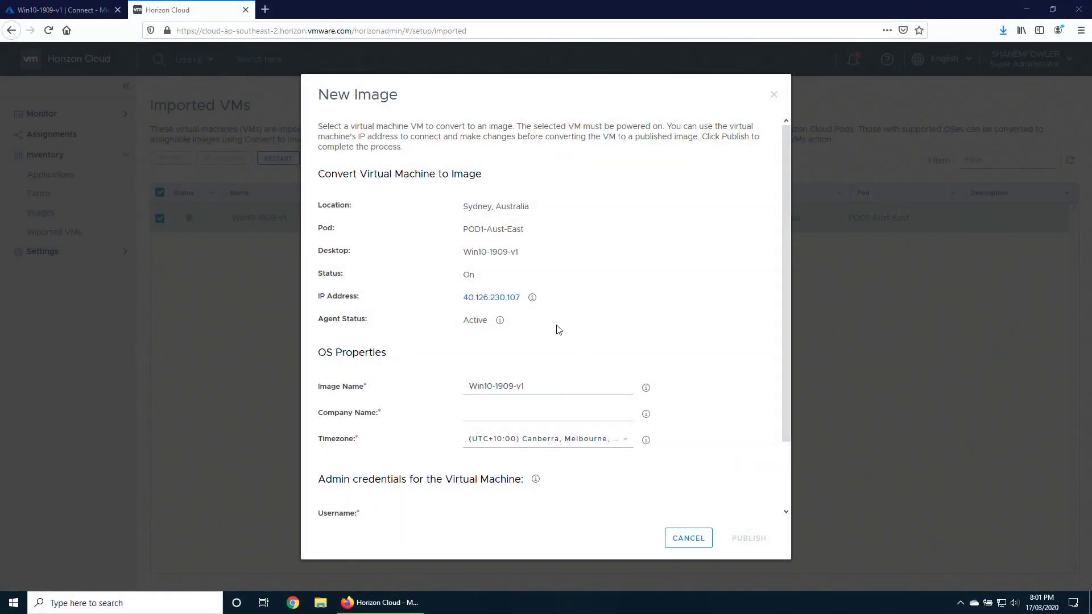
# Enter company name VDI Jedi, the admin username and password twice, then publish the image.
pyautogui.click(499, 417)
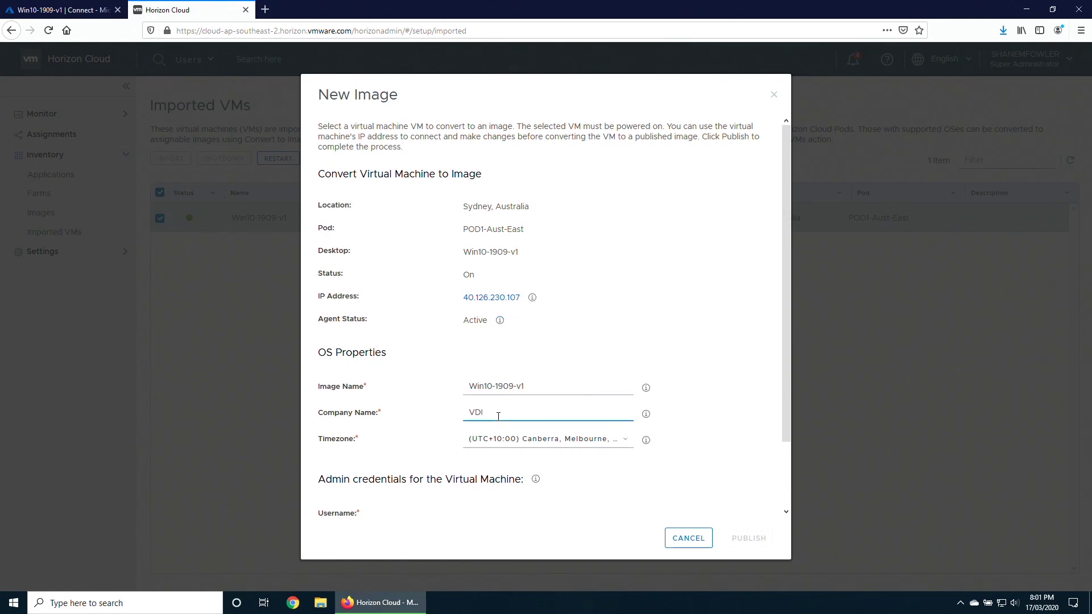
pyautogui.scroll(-2, 499, 416)
pyautogui.click(485, 437)
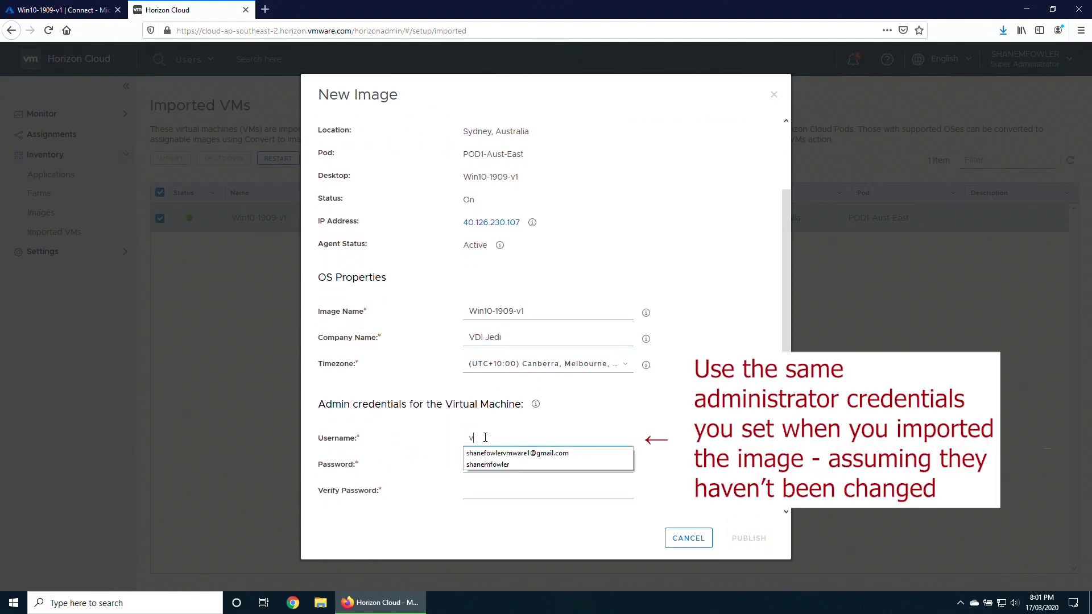
pyautogui.write('vjadmin')
pyautogui.press('Tab')
pyautogui.write('****')
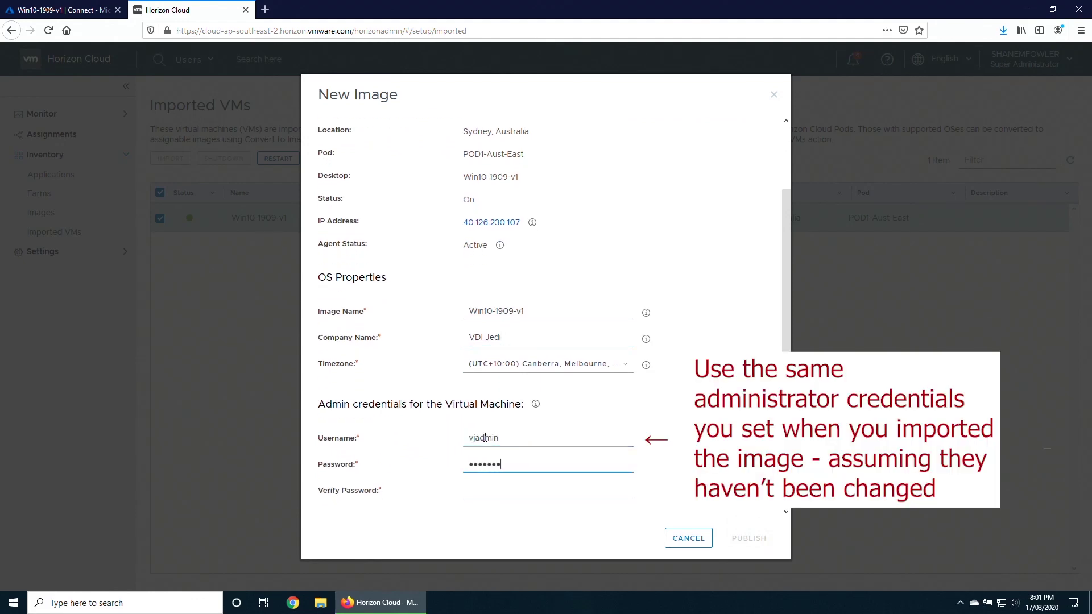
pyautogui.write('*********')
pyautogui.press('Tab')
pyautogui.write('*')
pyautogui.press('BackSpace')
pyautogui.write('*************')
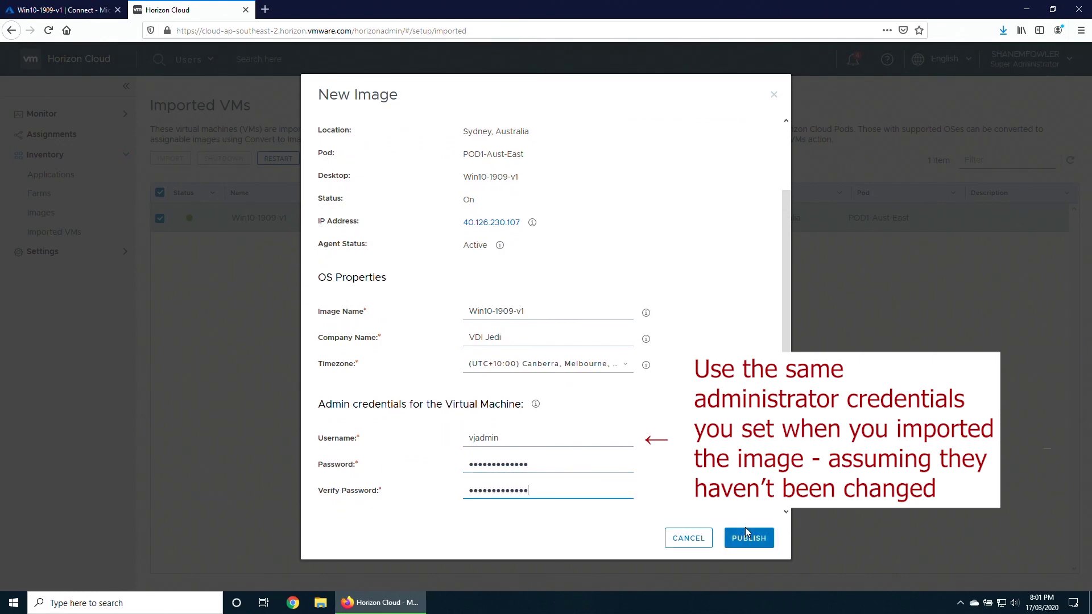
pyautogui.click(750, 540)
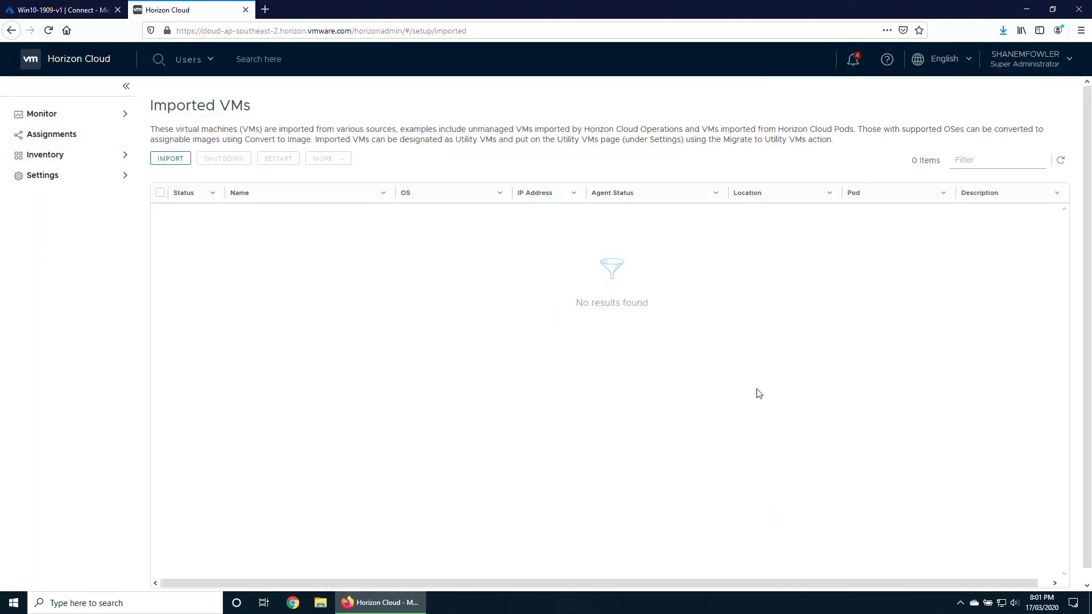
pyautogui.click(91, 158)
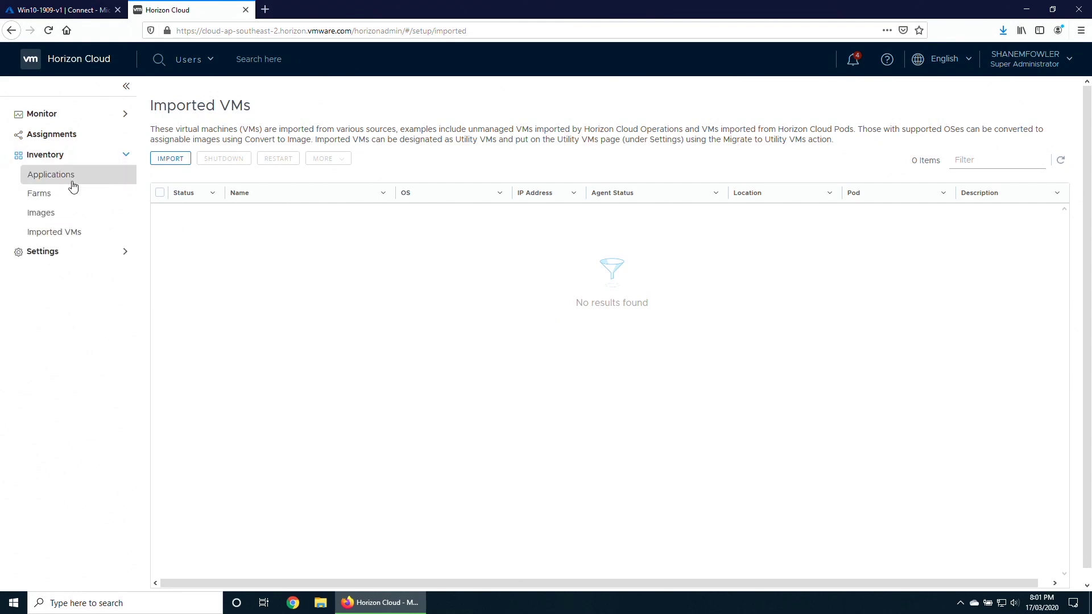
# Confirm Win10-1909-v1 is Published in Images, then go to Assignments.
pyautogui.click(59, 215)
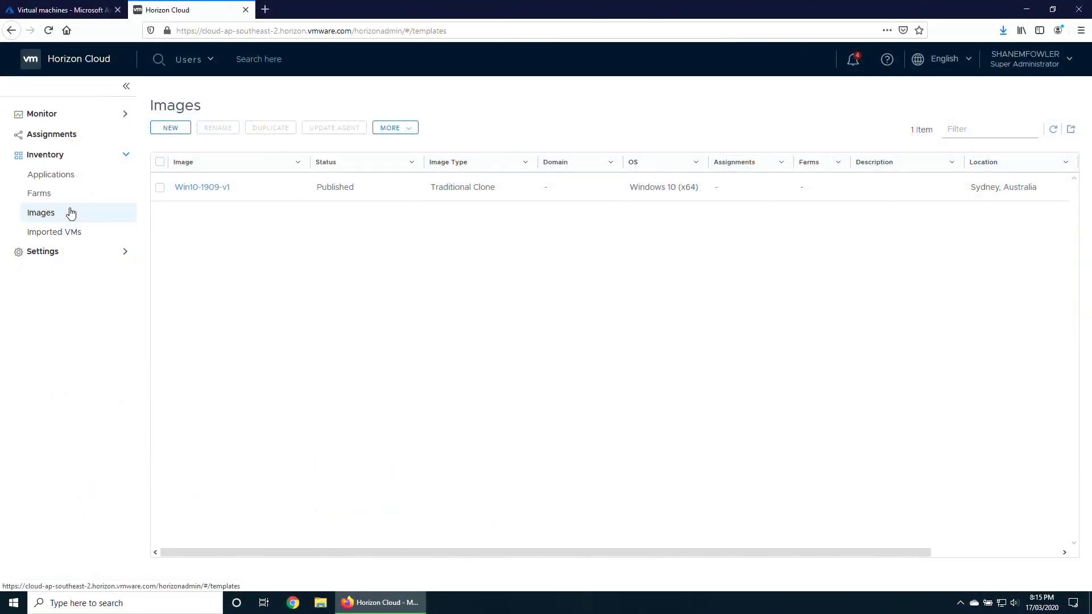
pyautogui.click(60, 136)
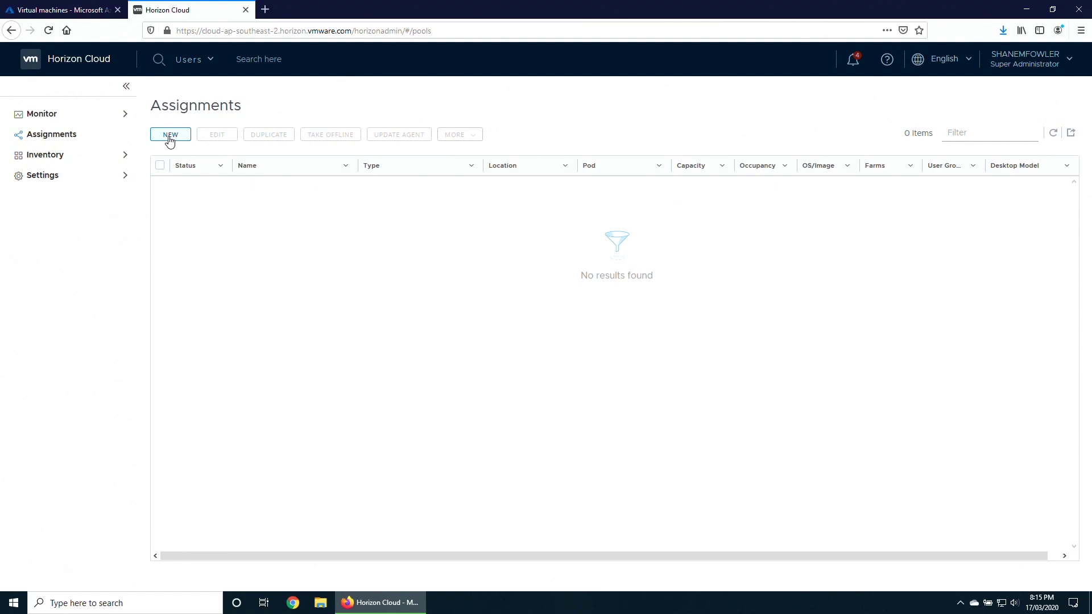
# Start a new assignment and choose Desktops to open the New Desktop Assignment wizard.
pyautogui.click(169, 140)
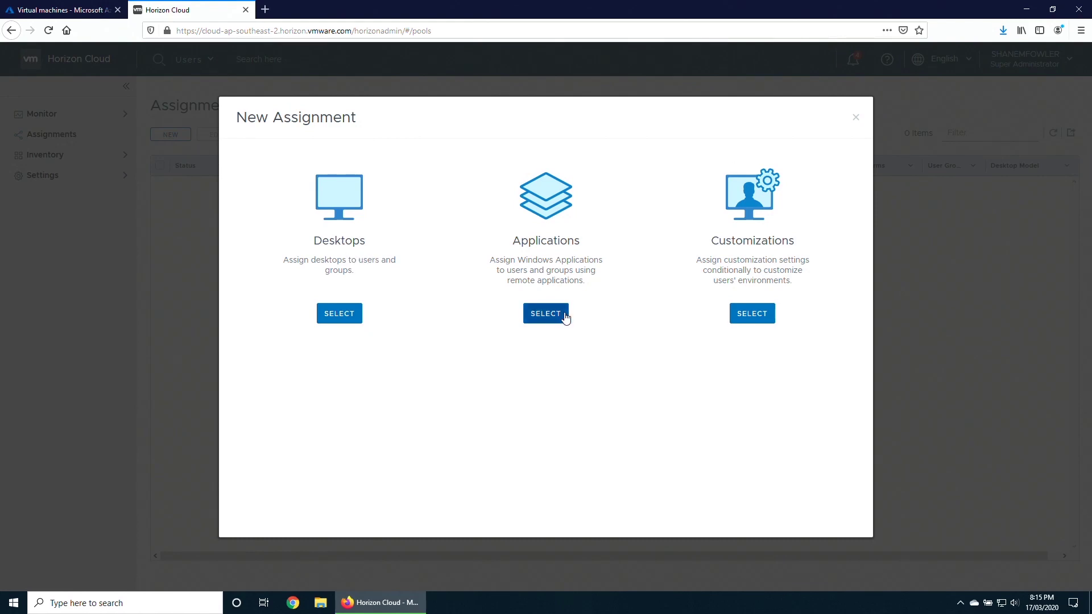
pyautogui.click(340, 314)
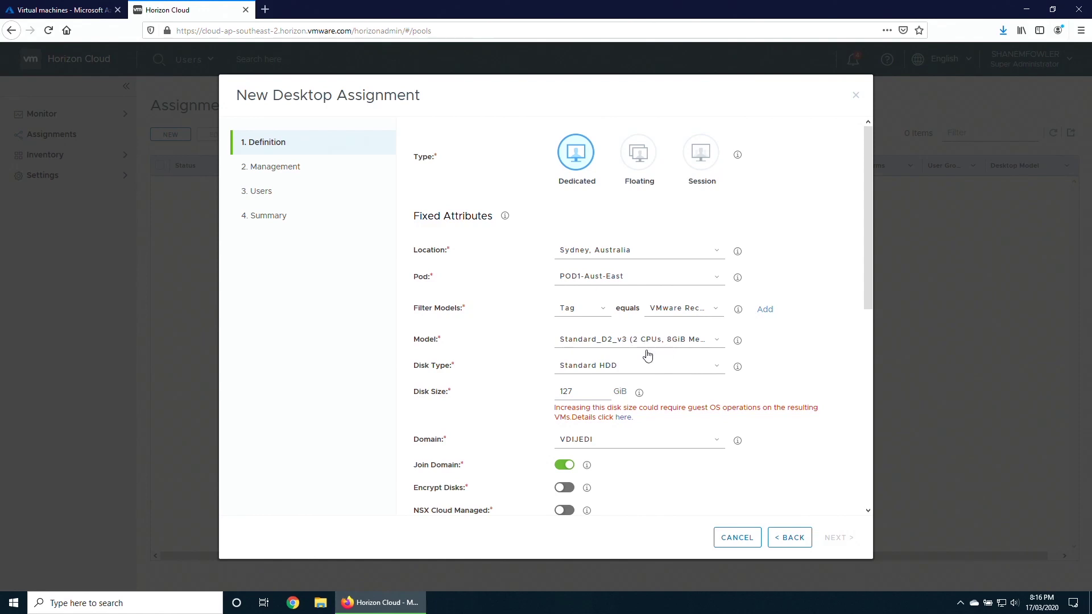
# Set the disk type to Standard SSD and name the assignment Desktop.
pyautogui.click(607, 368)
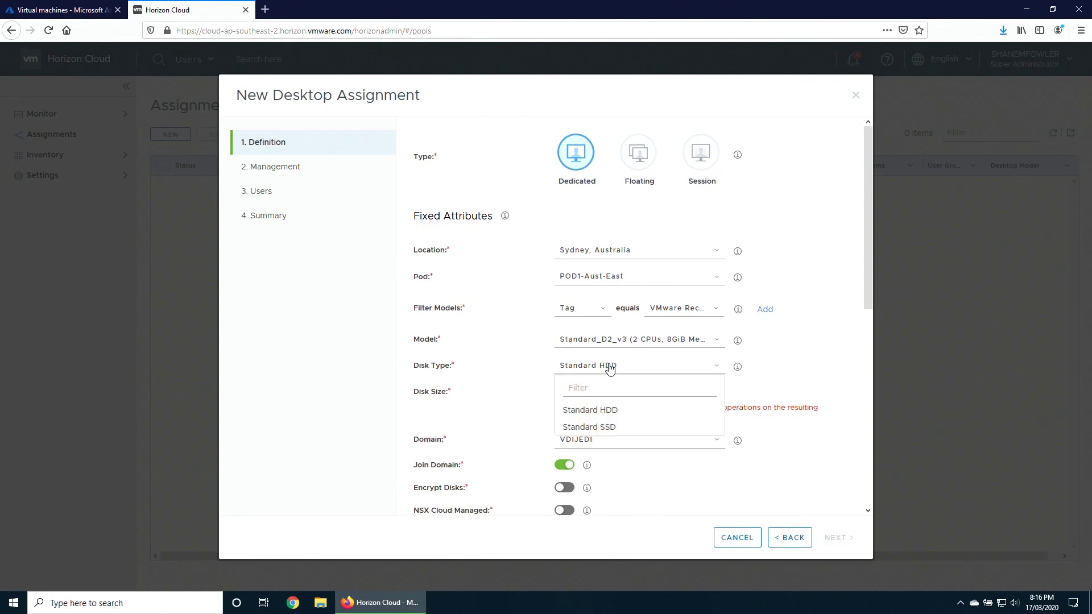
pyautogui.click(599, 434)
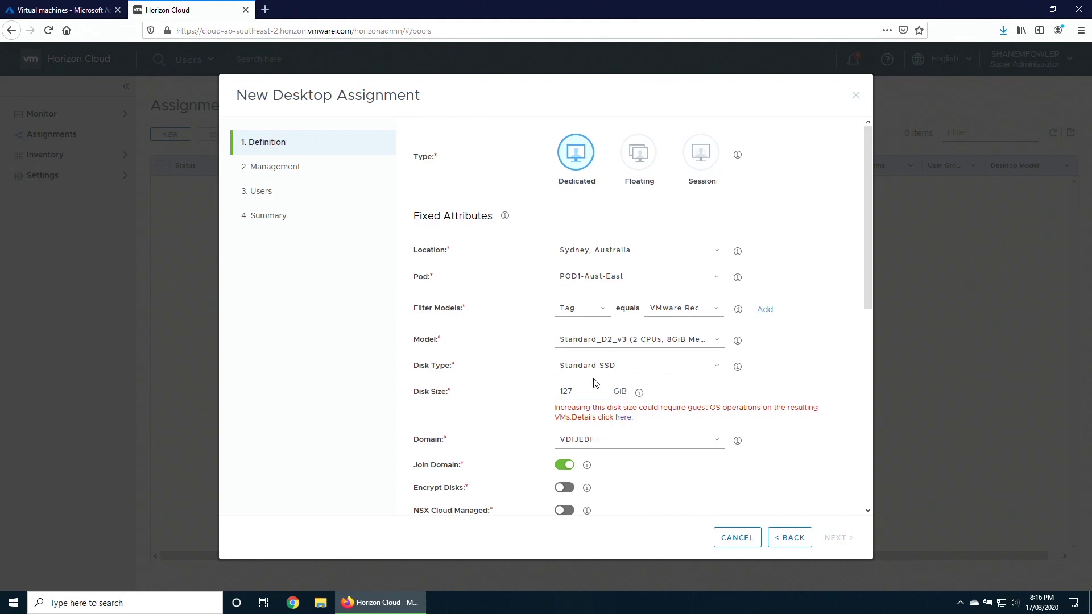
pyautogui.scroll(-3, 635, 483)
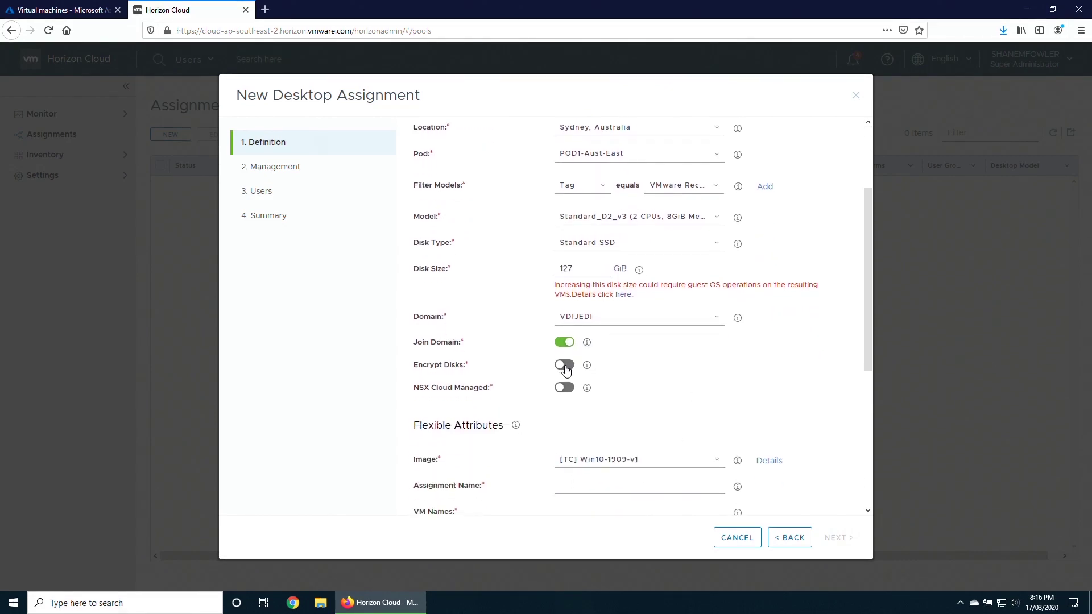
pyautogui.moveTo(589, 368)
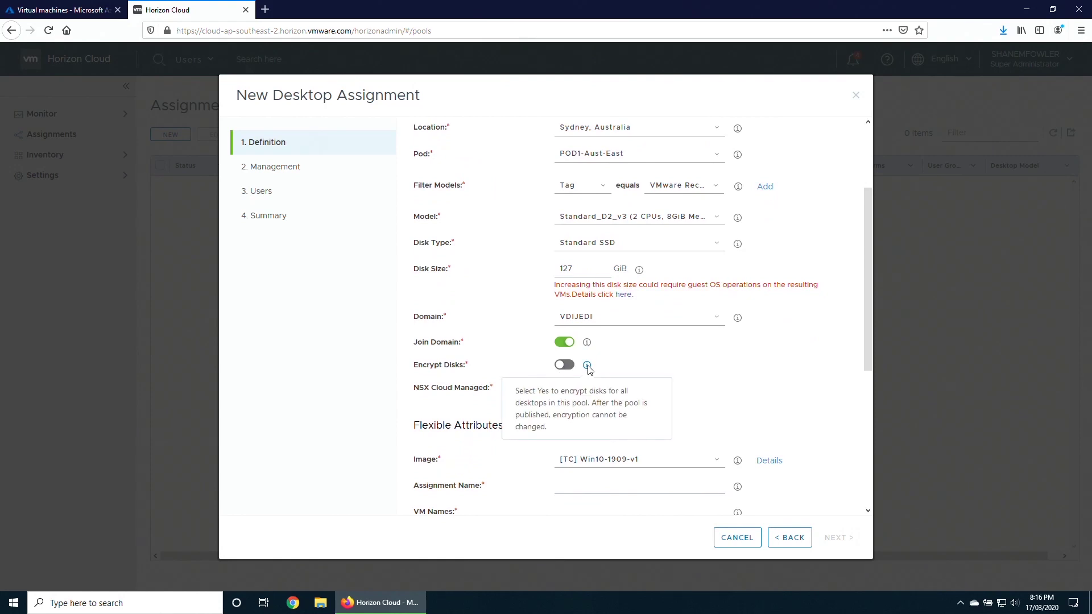
pyautogui.scroll(-2, 597, 418)
pyautogui.click(600, 426)
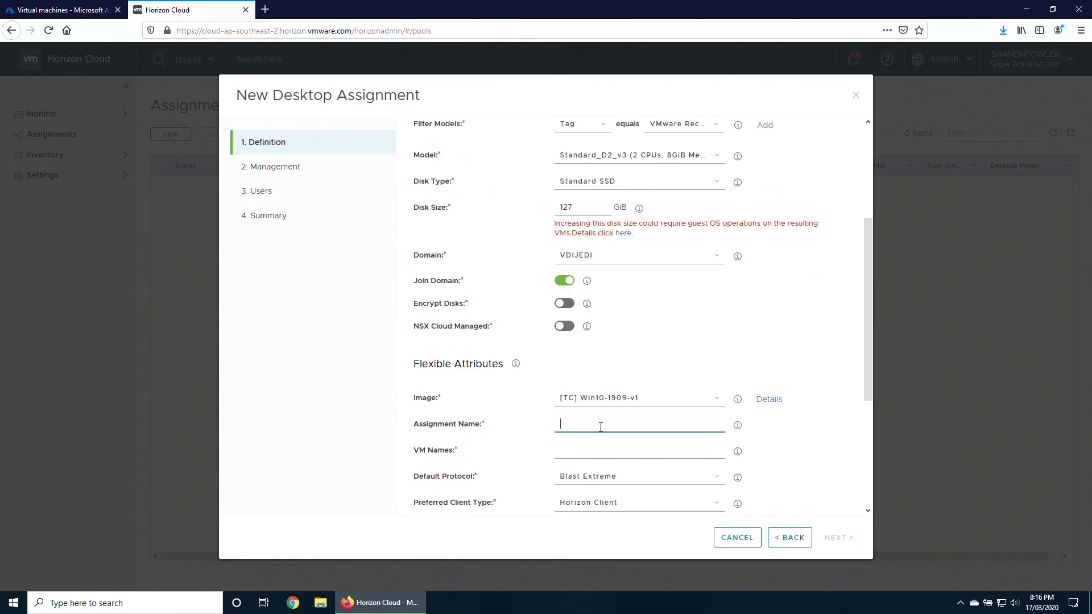
pyautogui.write('Desktop')
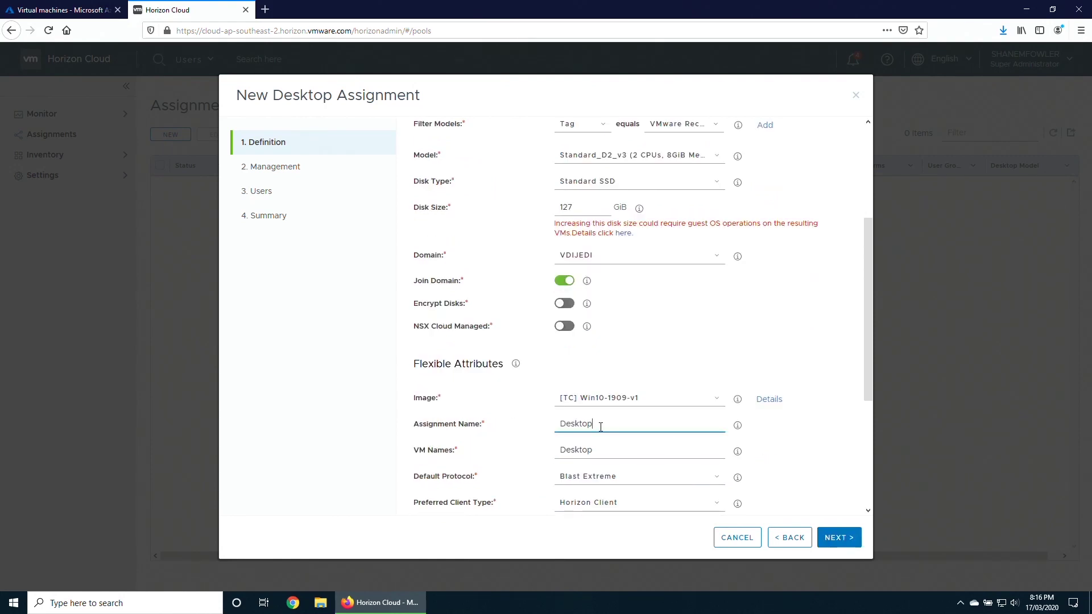
# Set the preferred client type to Browser, expand Advanced Properties, and move to Management.
pyautogui.scroll(-4, 603, 398)
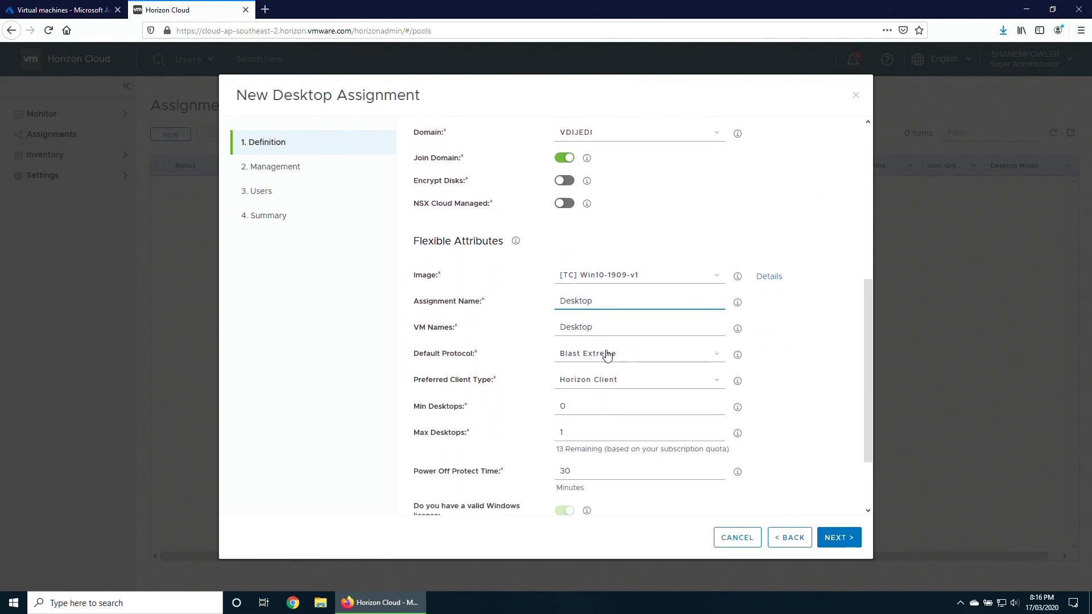
pyautogui.click(608, 383)
pyautogui.click(576, 418)
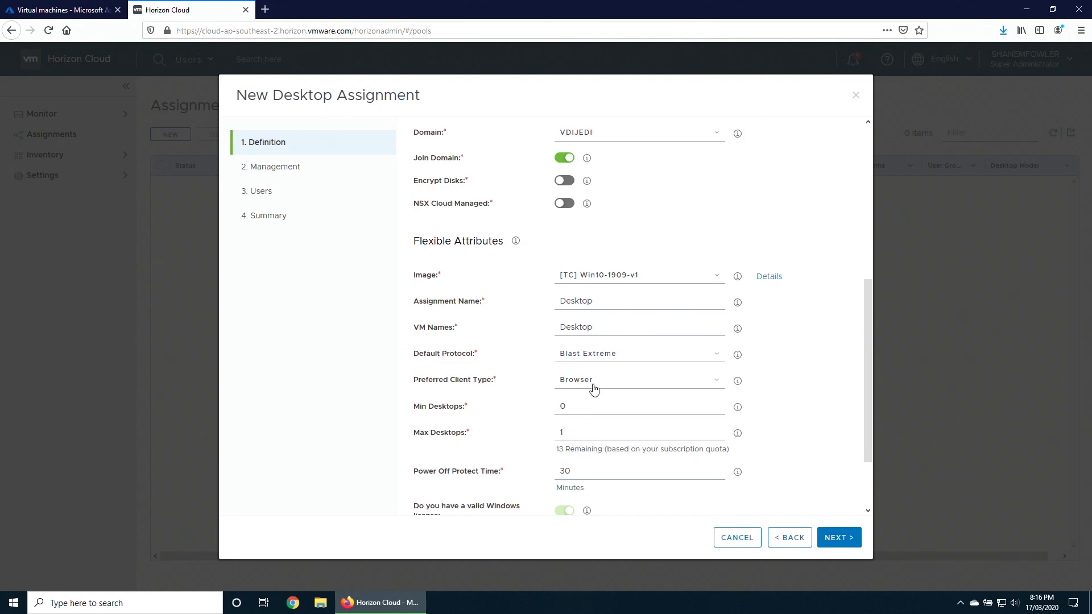
pyautogui.scroll(-1, 576, 421)
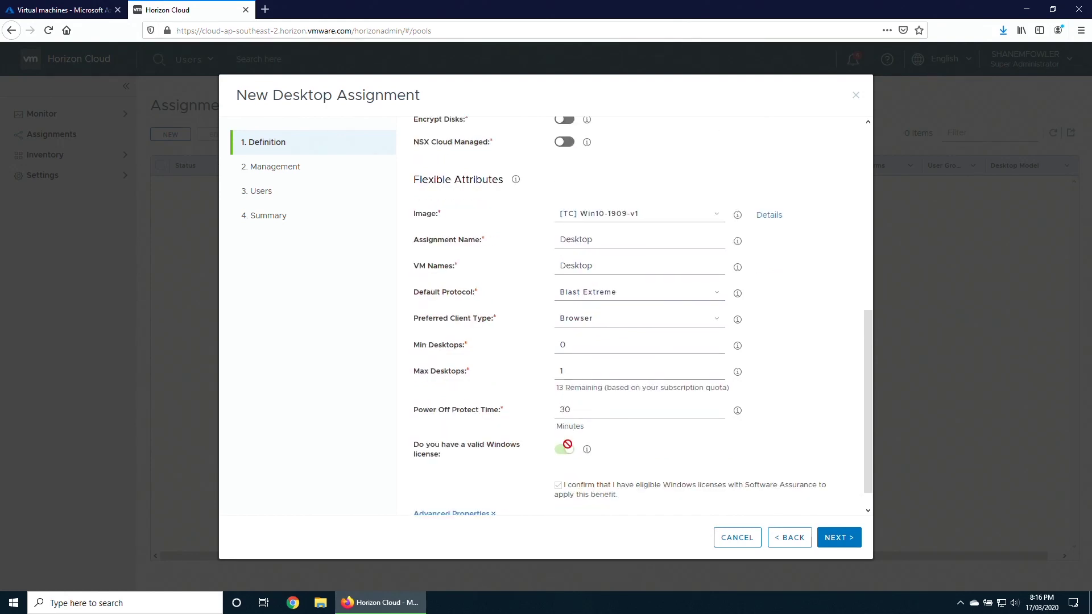
pyautogui.scroll(-1, 565, 444)
pyautogui.click(491, 488)
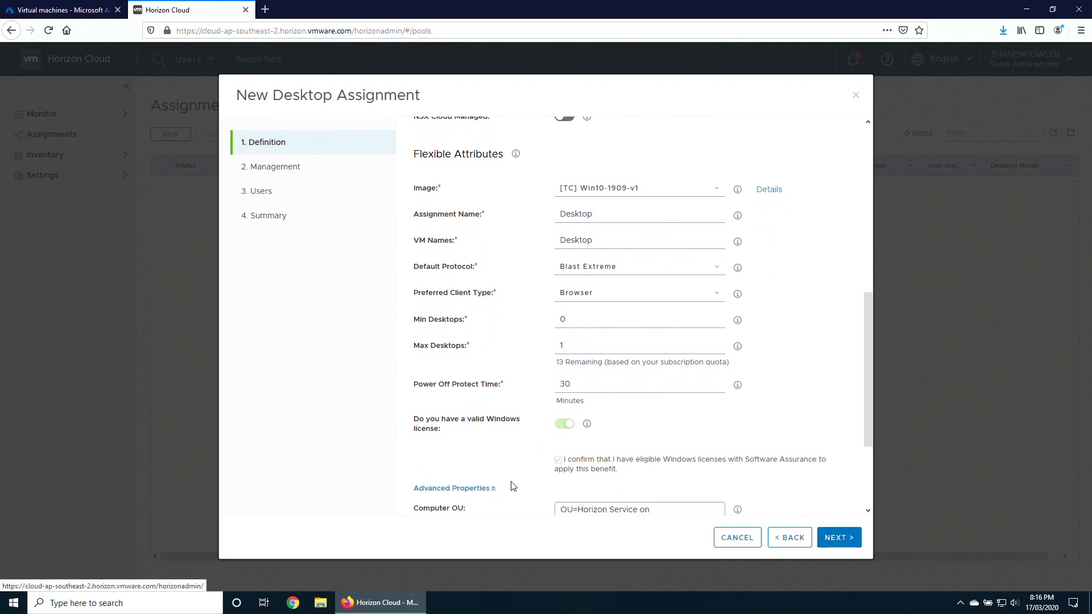
pyautogui.scroll(-3, 529, 481)
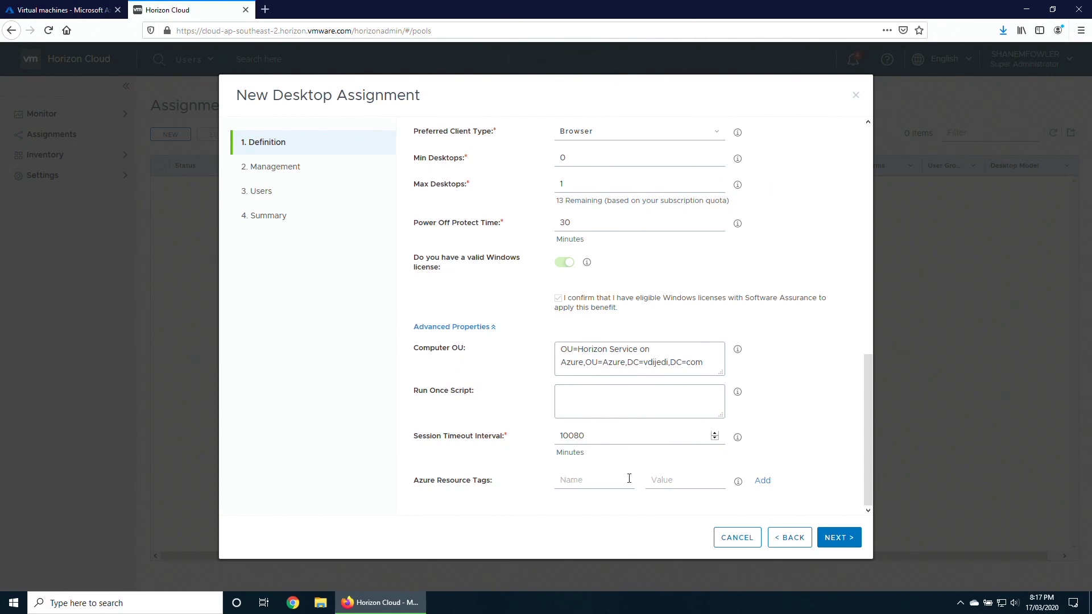
pyautogui.click(841, 543)
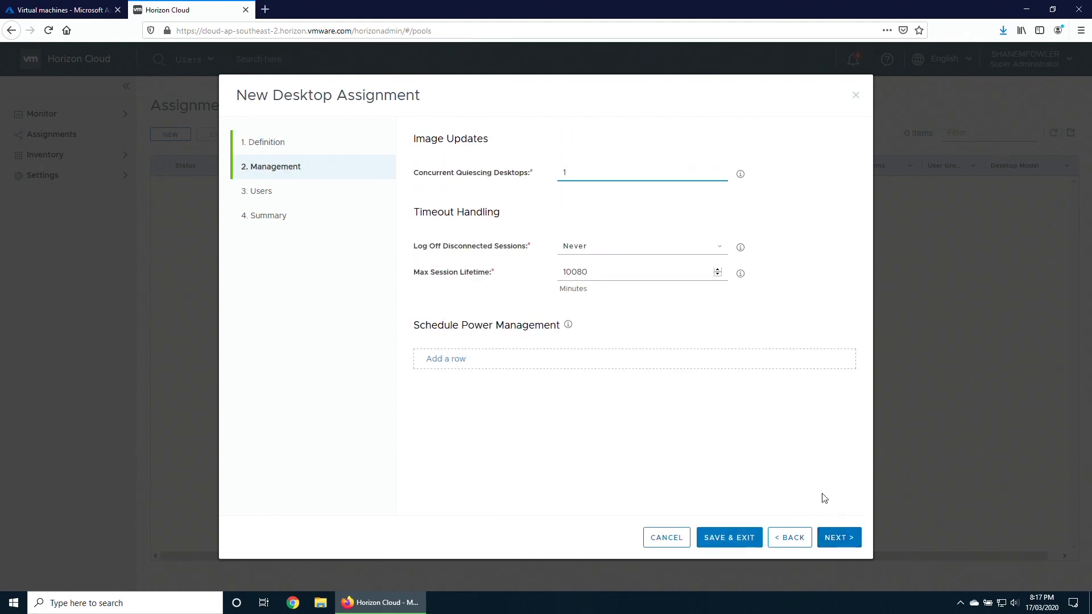
pyautogui.click(740, 174)
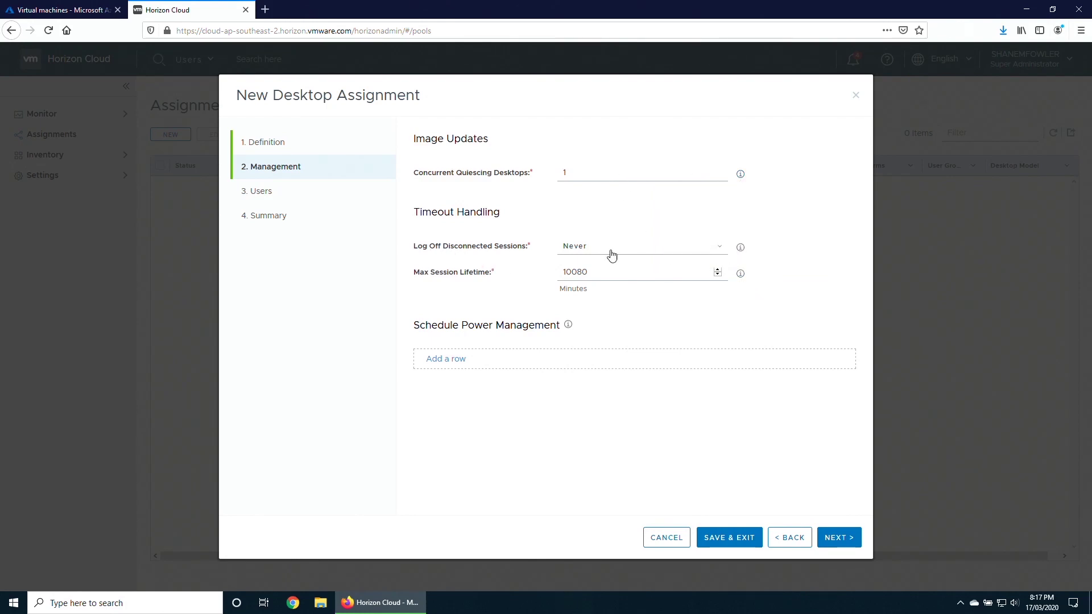
pyautogui.click(710, 250)
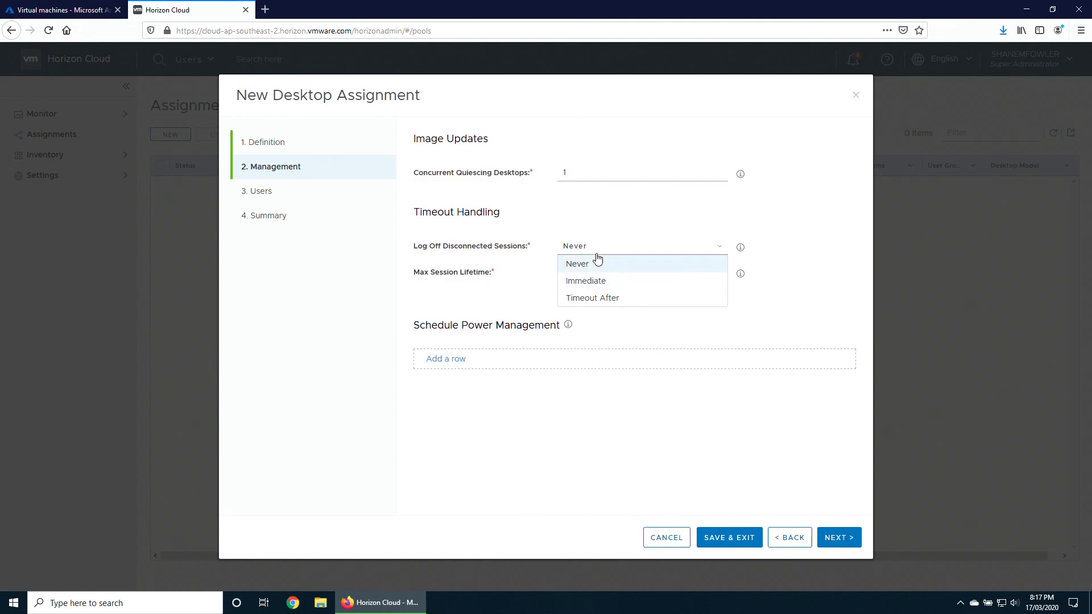
pyautogui.click(595, 298)
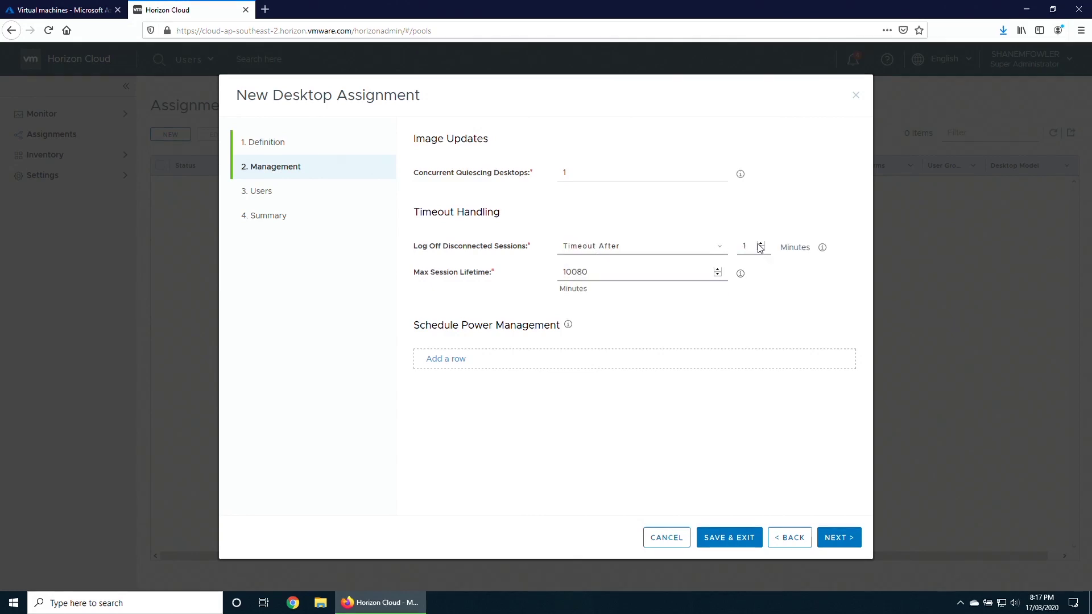
pyautogui.click(685, 253)
pyautogui.click(580, 264)
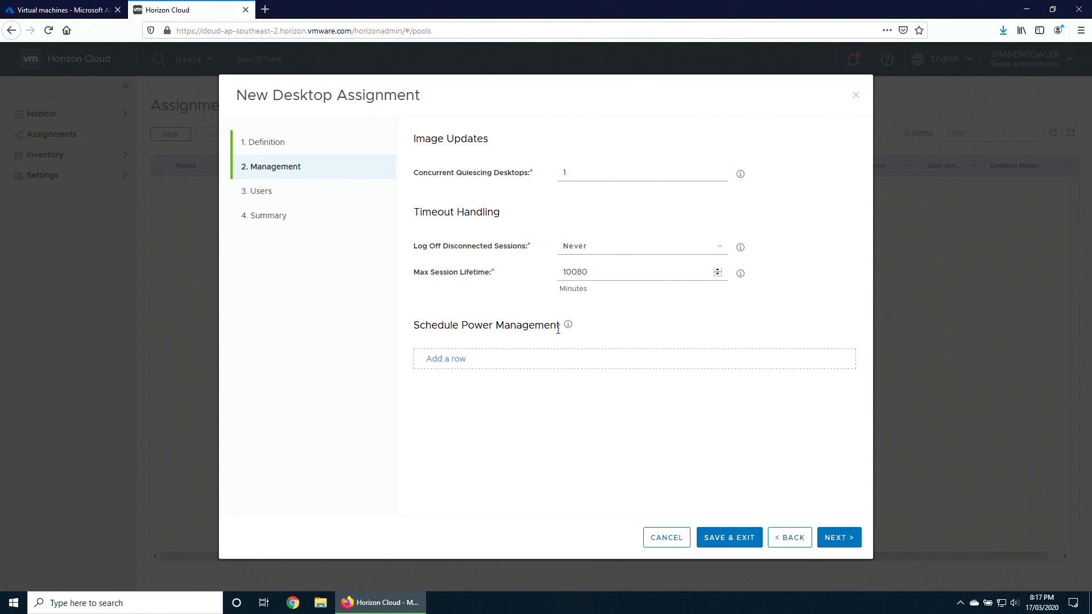
pyautogui.moveTo(570, 330)
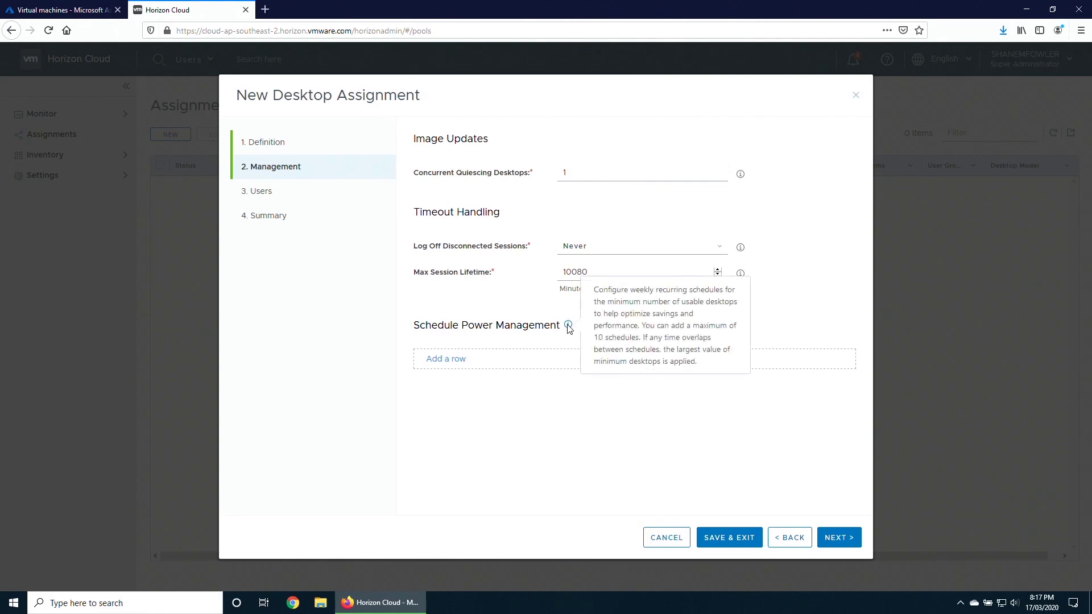
pyautogui.click(451, 359)
pyautogui.click(448, 372)
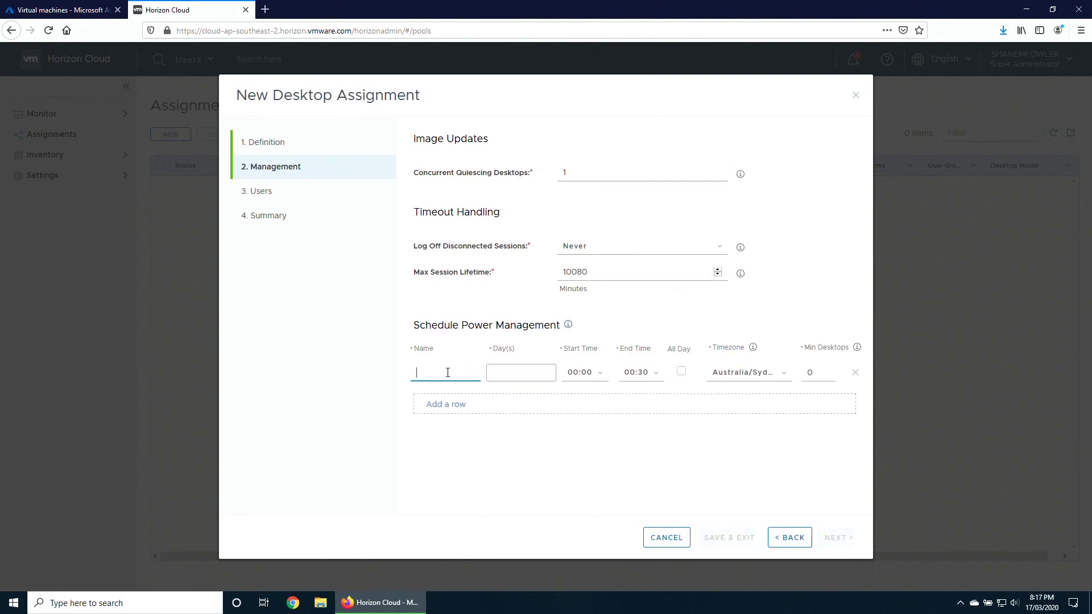
pyautogui.write('Weekday')
pyautogui.click(493, 377)
pyautogui.click(513, 392)
pyautogui.click(514, 407)
pyautogui.click(518, 423)
pyautogui.click(514, 437)
pyautogui.click(512, 453)
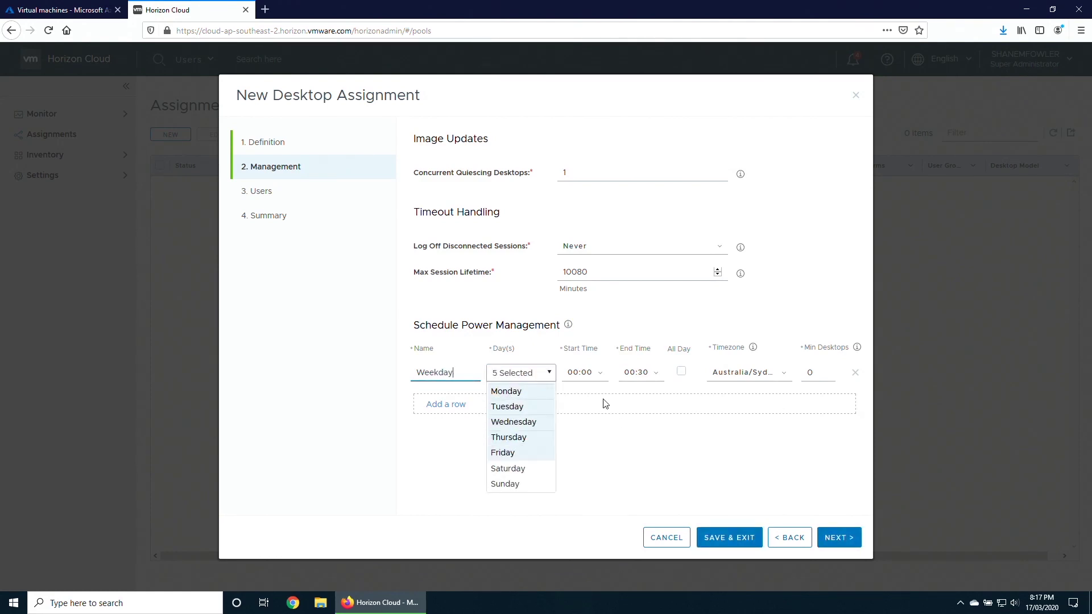
pyautogui.click(601, 376)
pyautogui.click(588, 396)
pyautogui.write('9')
pyautogui.click(592, 419)
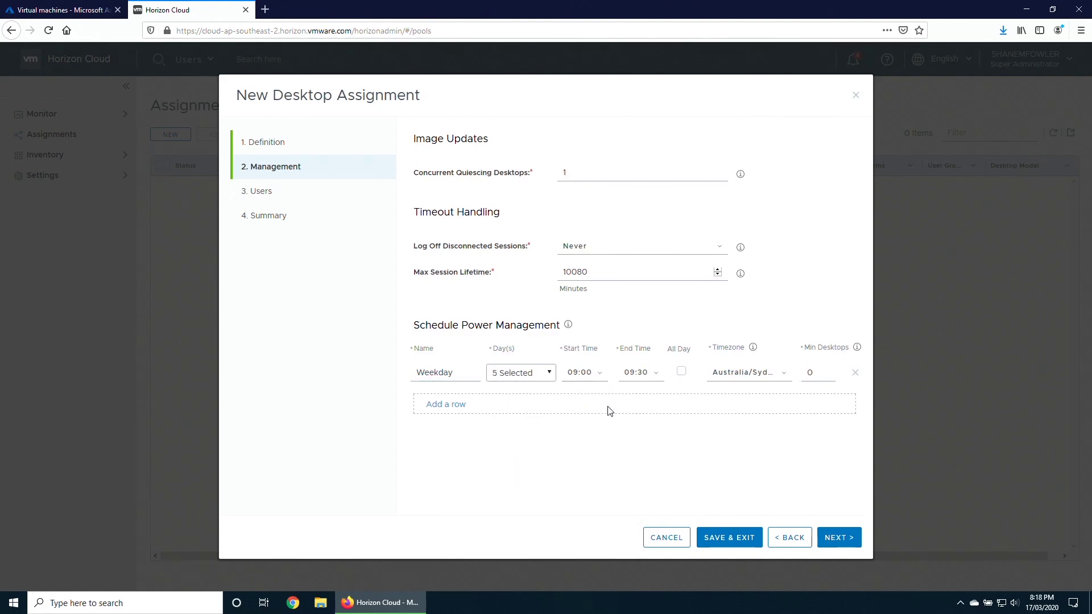
pyautogui.click(654, 373)
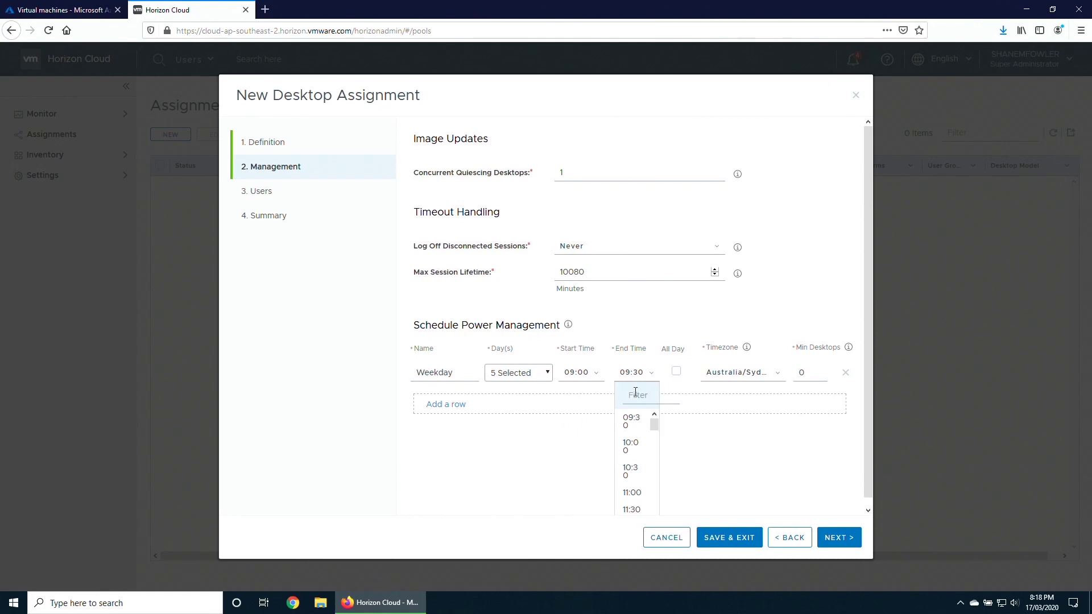
pyautogui.write('18')
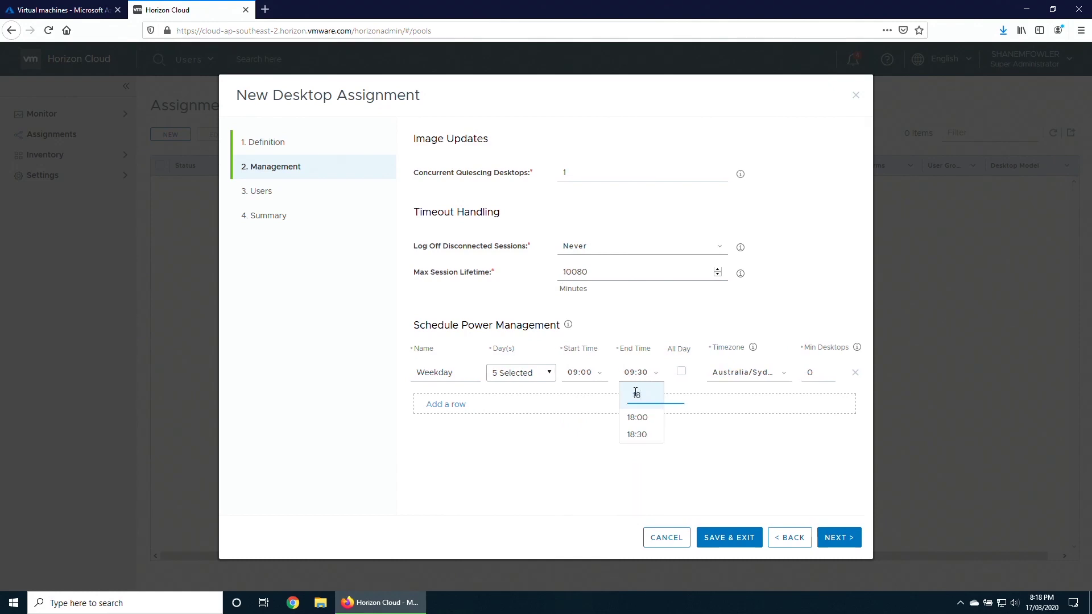
pyautogui.click(637, 418)
pyautogui.click(816, 373)
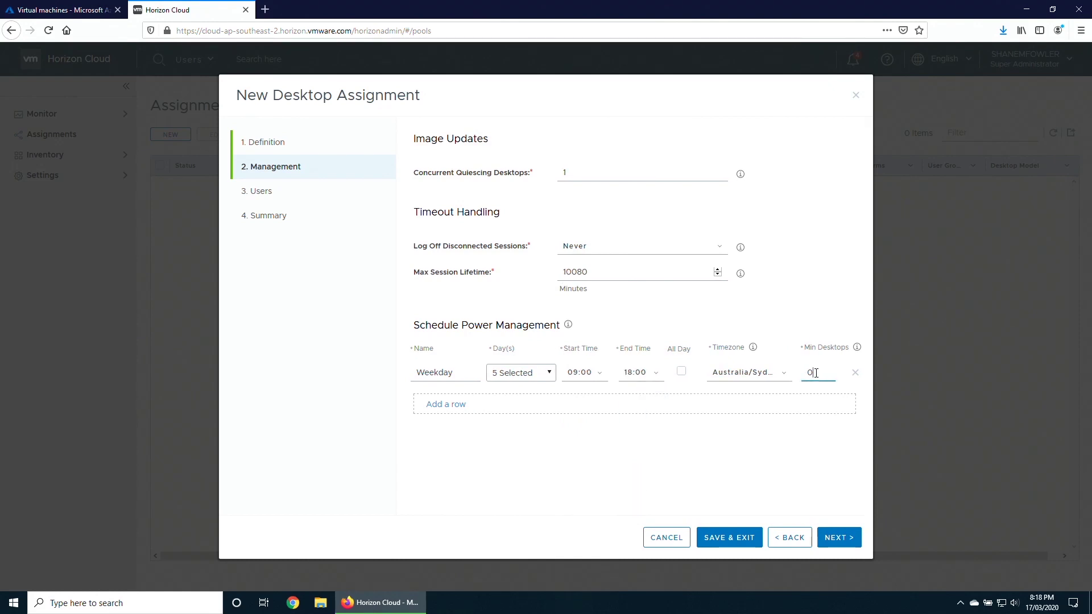
pyautogui.click(857, 351)
pyautogui.click(855, 373)
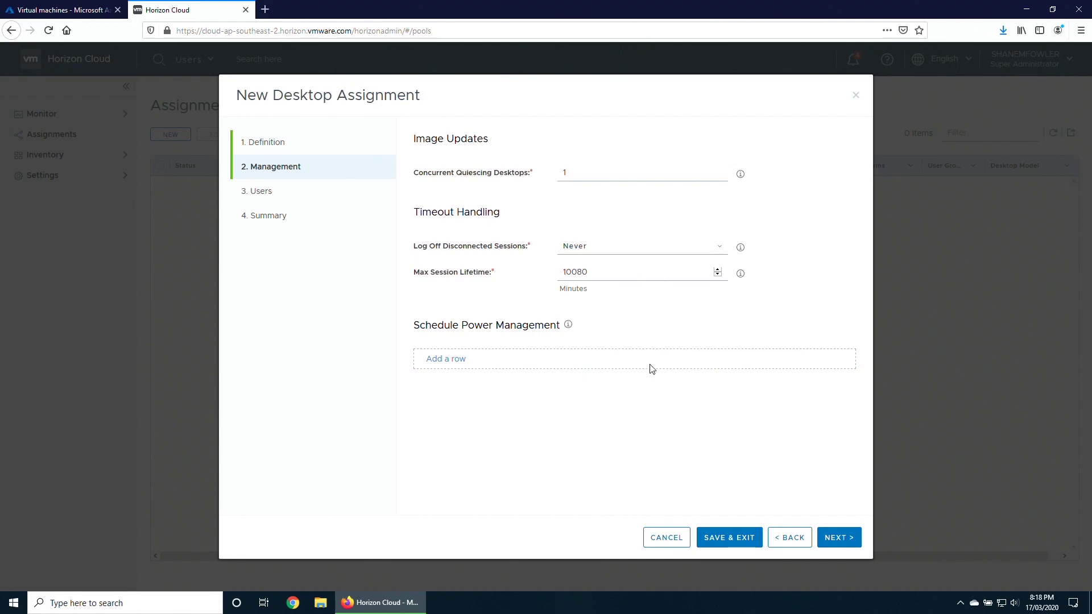
# Search Active Directory for 'horizon' and assign the Horizon Service on Azure Users group.
pyautogui.click(839, 542)
pyautogui.click(566, 176)
pyautogui.write('horizon')
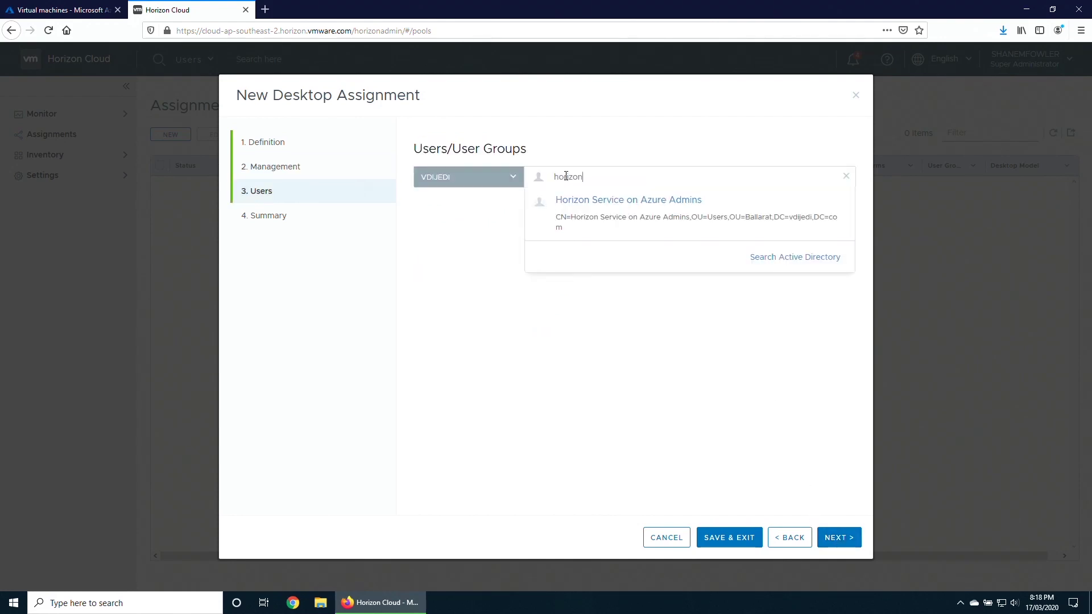
pyautogui.click(804, 259)
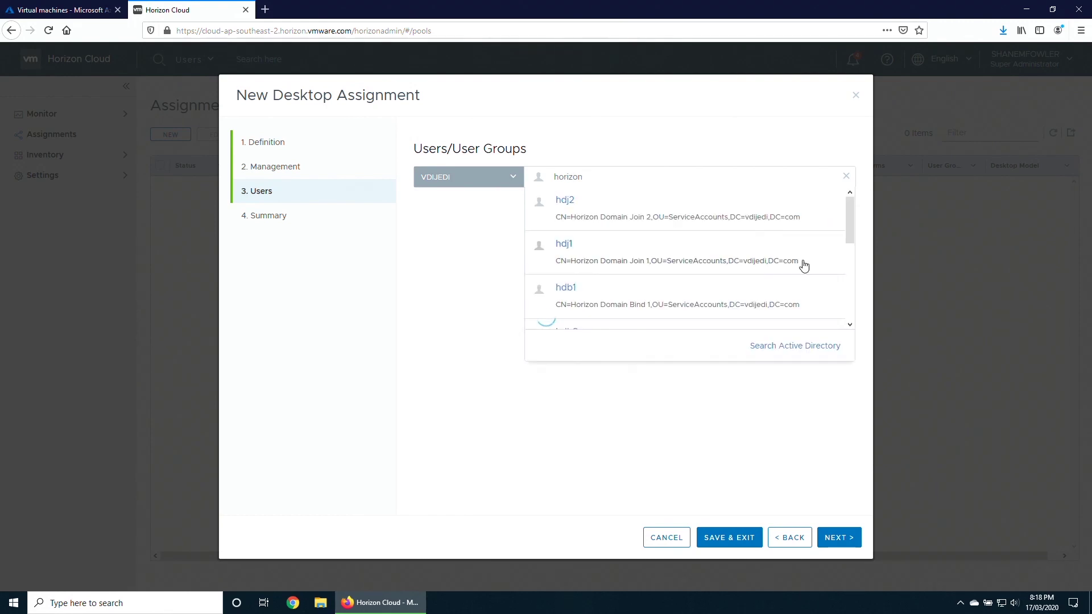
pyautogui.moveTo(850, 221); pyautogui.dragTo(849, 301)
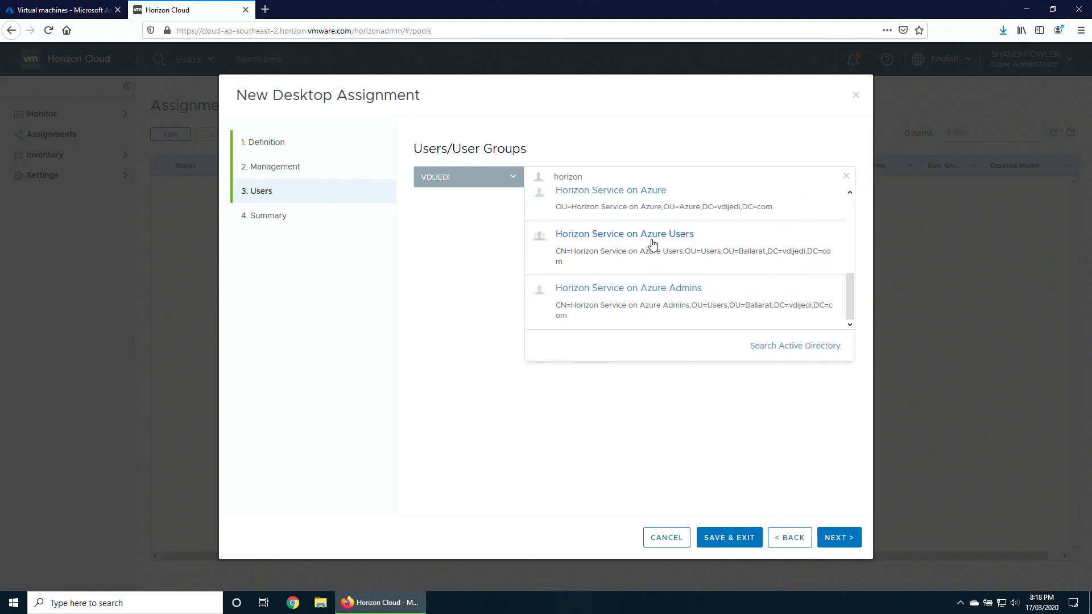
pyautogui.click(653, 244)
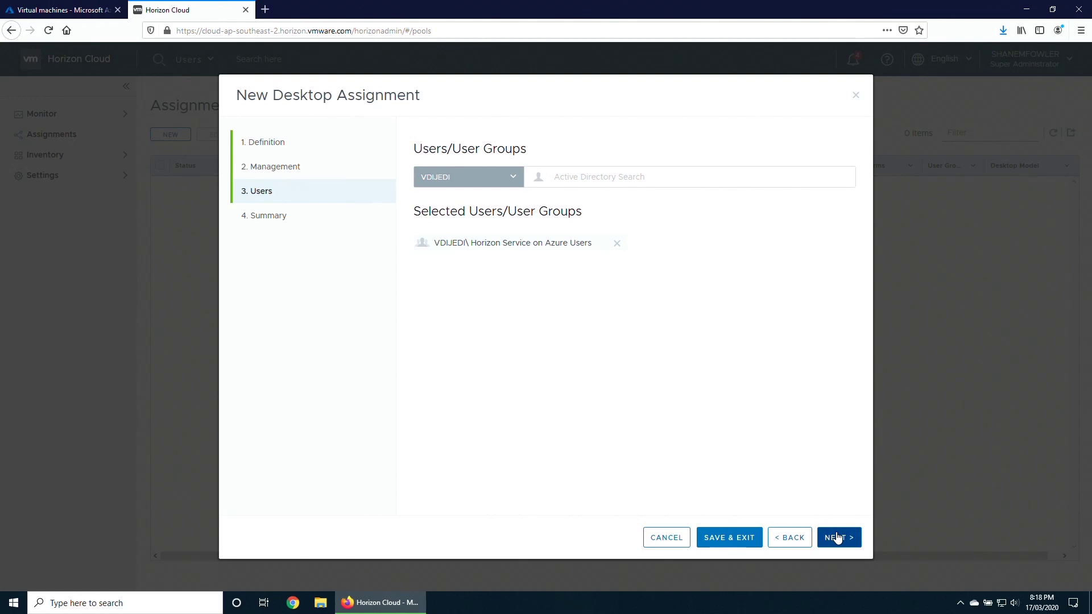
# Review the summary and submit the Desktop assignment.
pyautogui.click(837, 537)
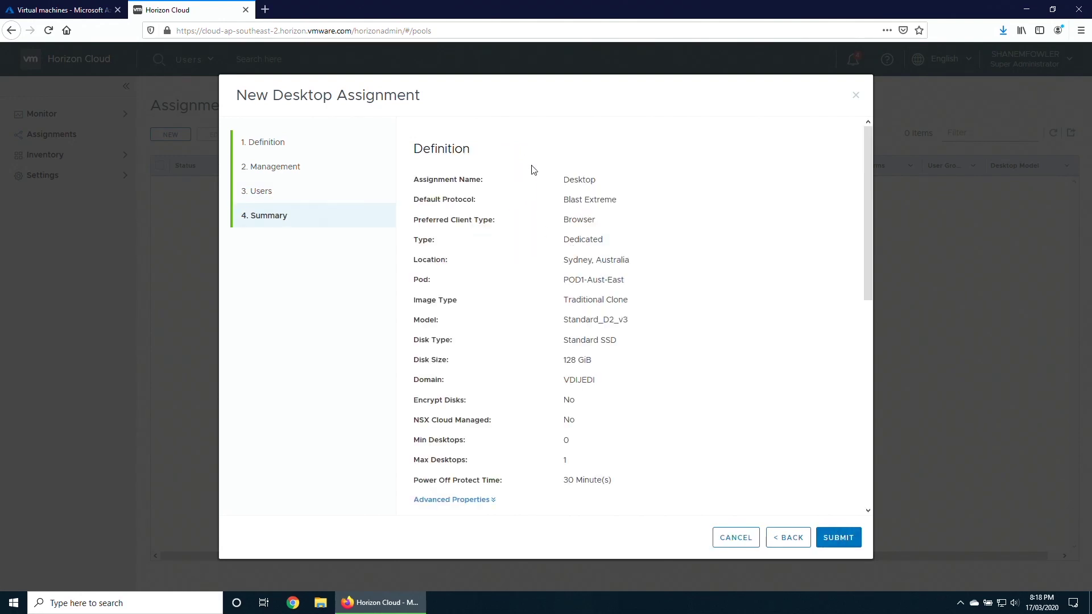
pyautogui.scroll(-1, 668, 408)
pyautogui.scroll(-3, 665, 405)
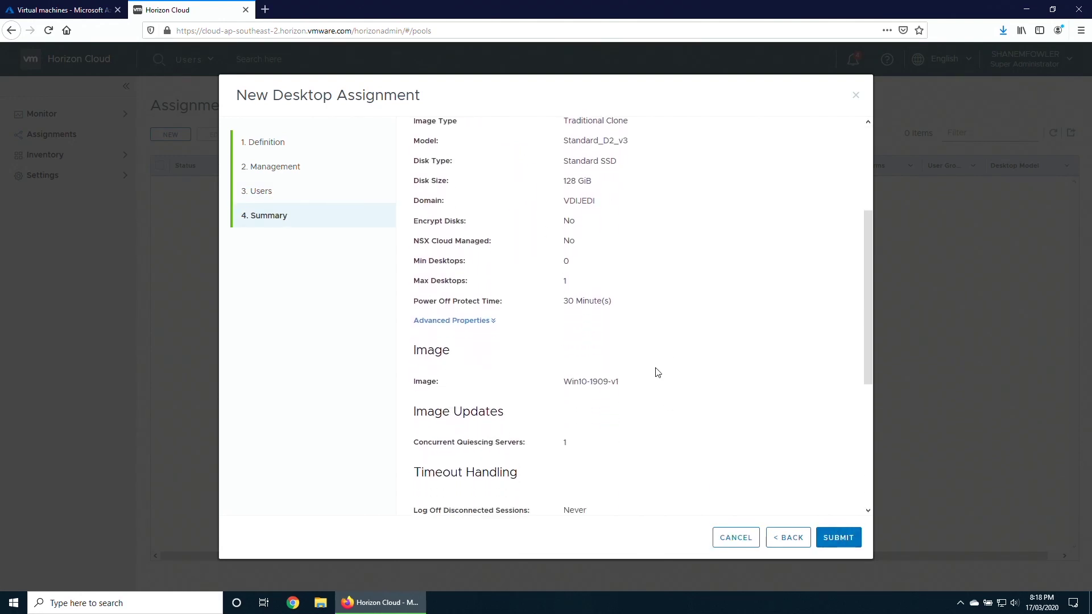
pyautogui.scroll(-4, 638, 387)
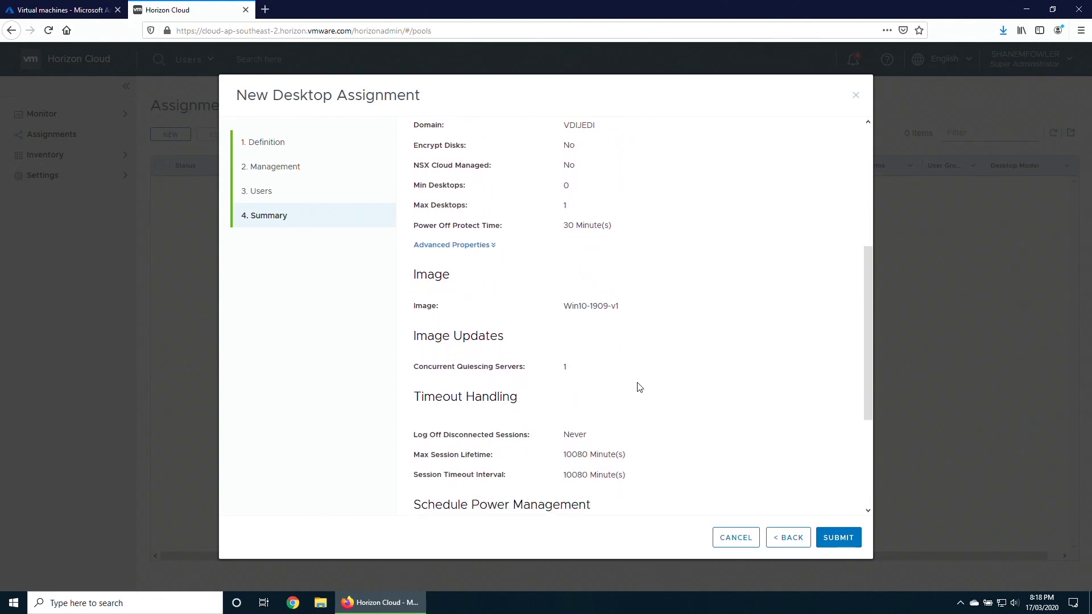
pyautogui.click(842, 539)
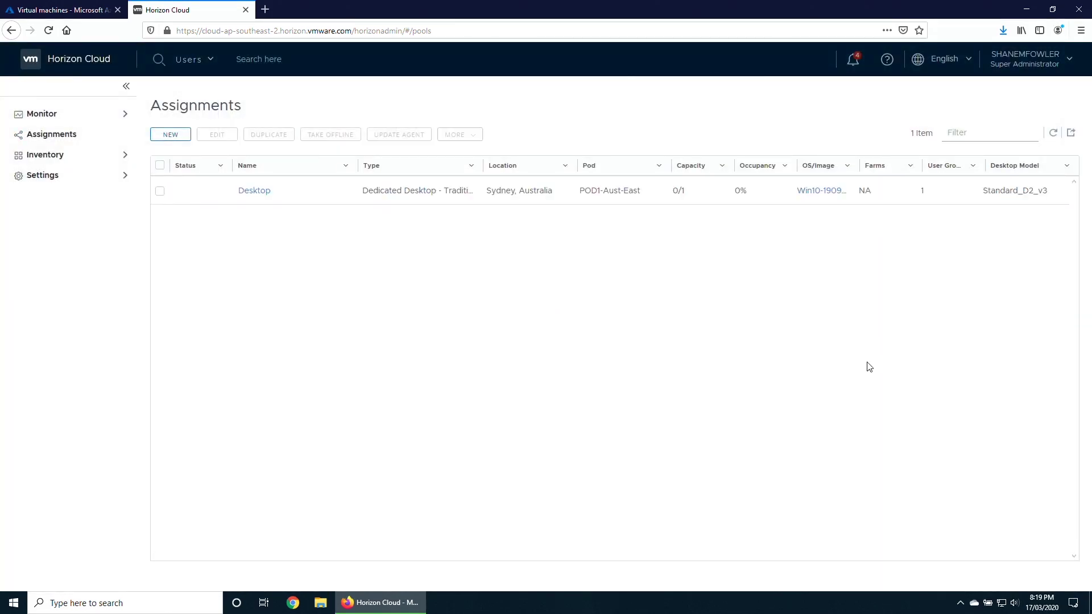
# Refresh Assignments and verify Desktop's 'Expanding assignment' task reads Successful at 100% in System Activity.
pyautogui.click(1054, 135)
pyautogui.click(248, 190)
pyautogui.click(285, 137)
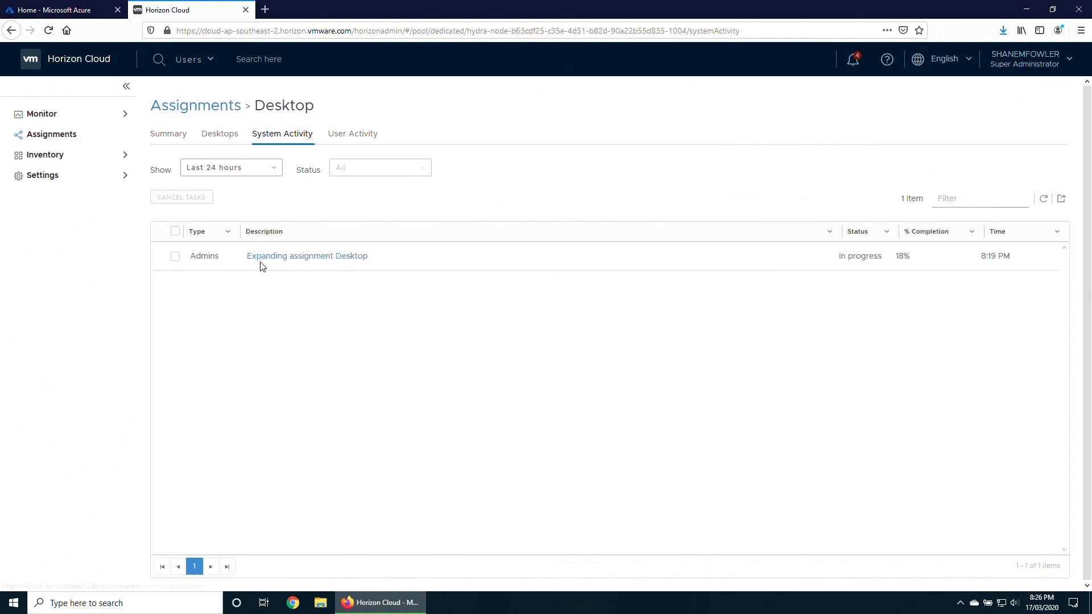
pyautogui.click(315, 261)
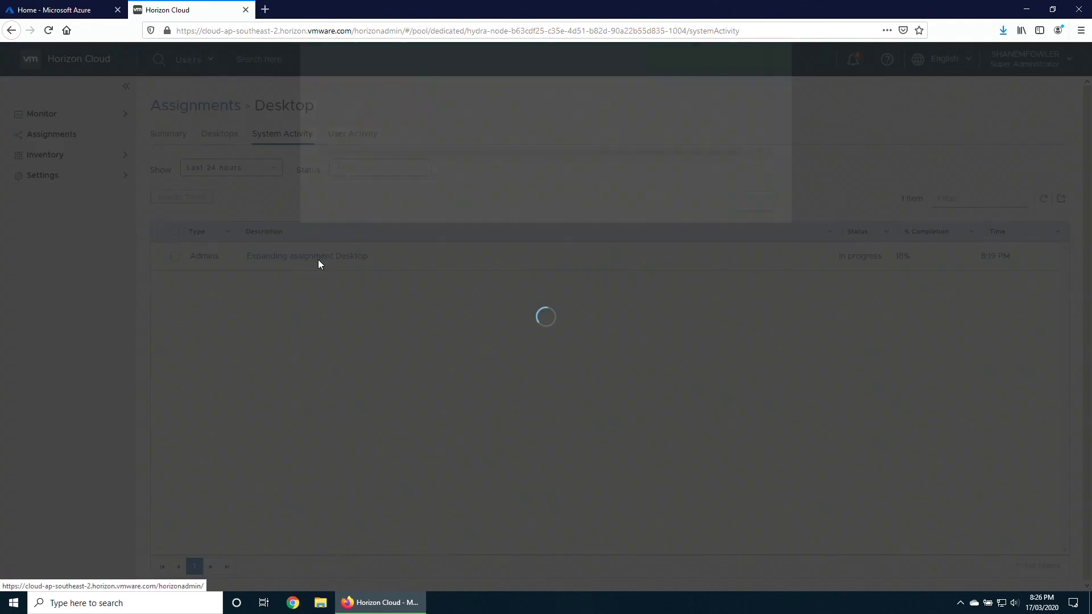
pyautogui.moveTo(772, 291); pyautogui.dragTo(766, 357)
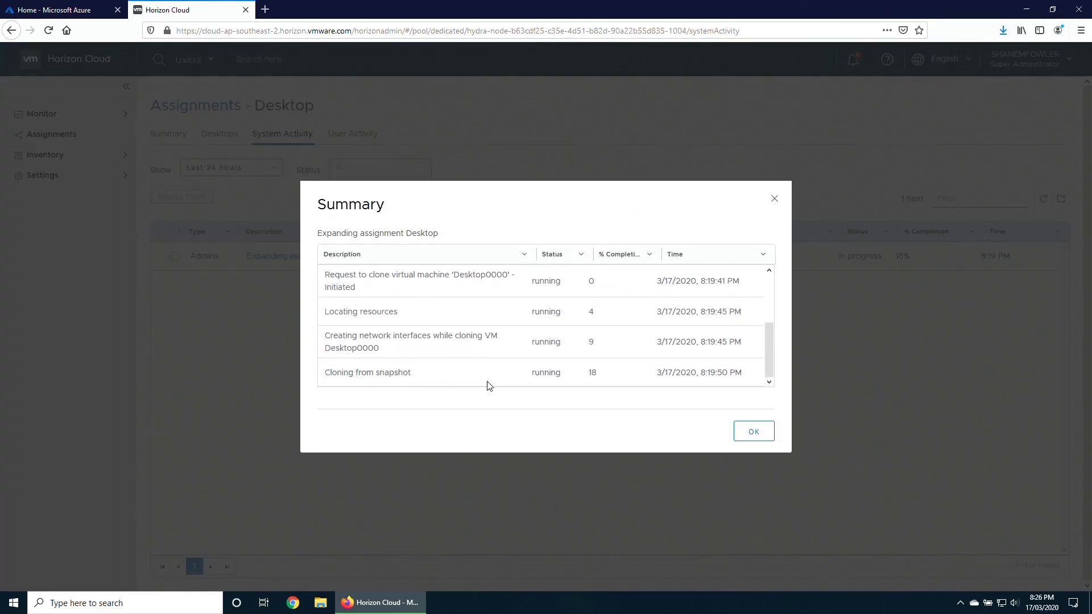
pyautogui.click(754, 433)
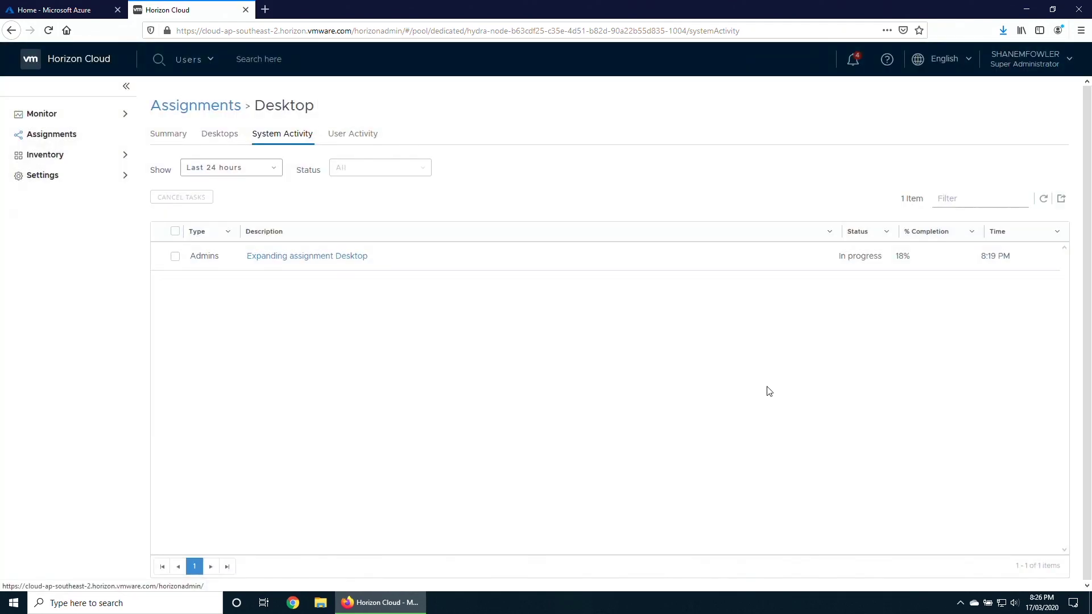
pyautogui.click(220, 108)
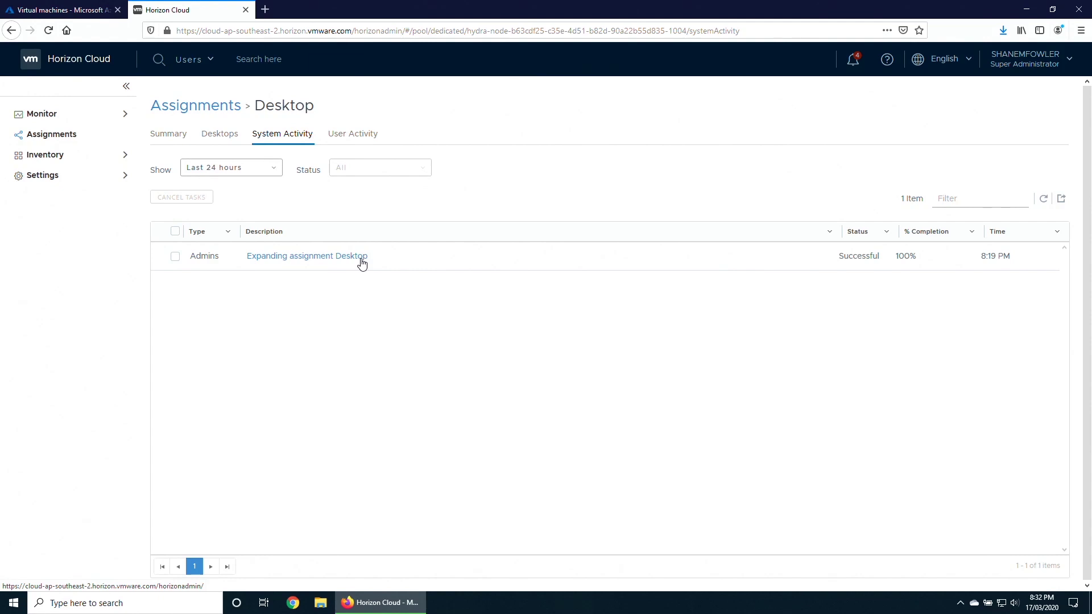
# In a new tab, sign in to Horizon HTML Access with the admin credentials and launch the Desktop session.
pyautogui.click(267, 17)
pyautogui.write('https:/')
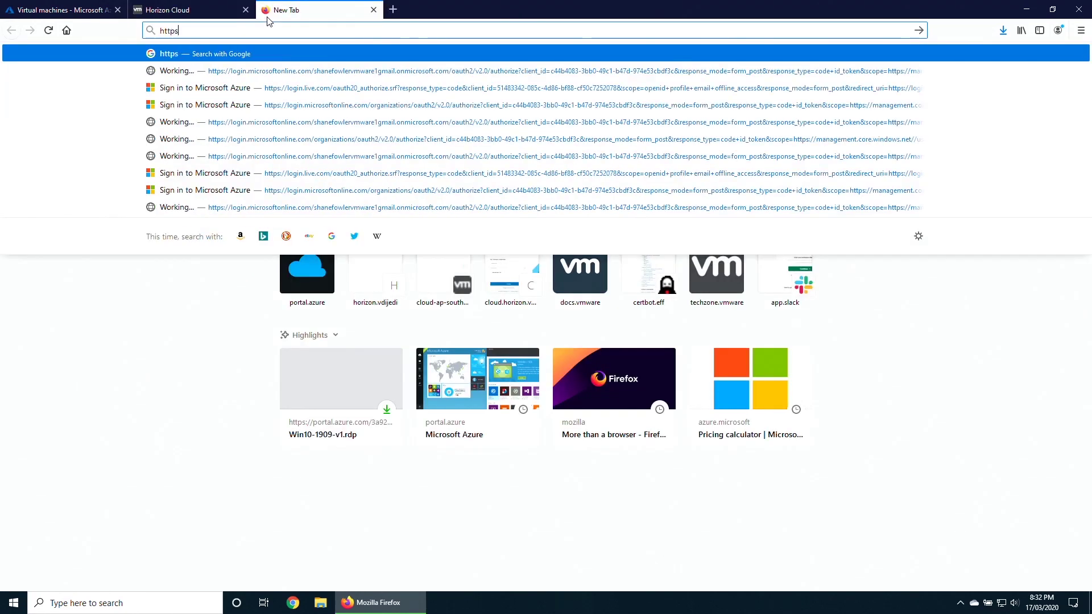
pyautogui.write('/hori')
pyautogui.press('Return')
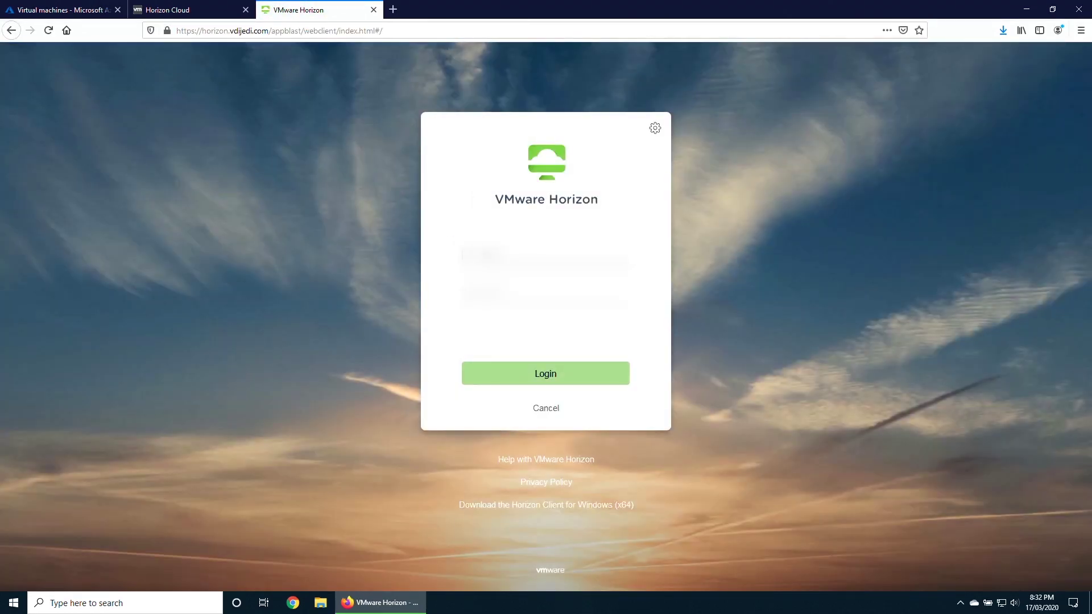
pyautogui.write('administrator')
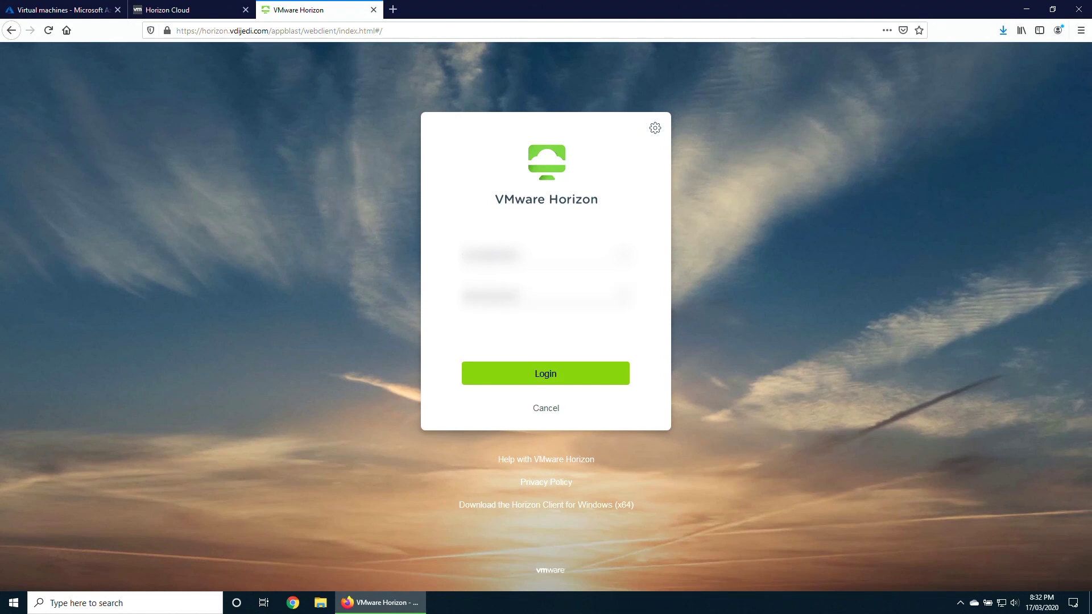
pyautogui.click(554, 380)
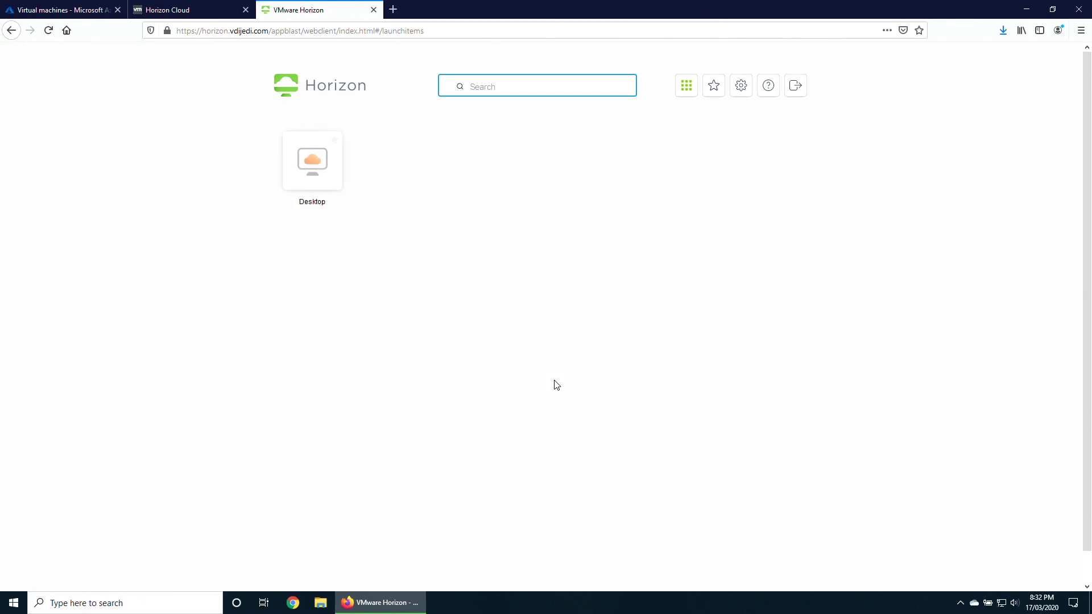
pyautogui.click(327, 177)
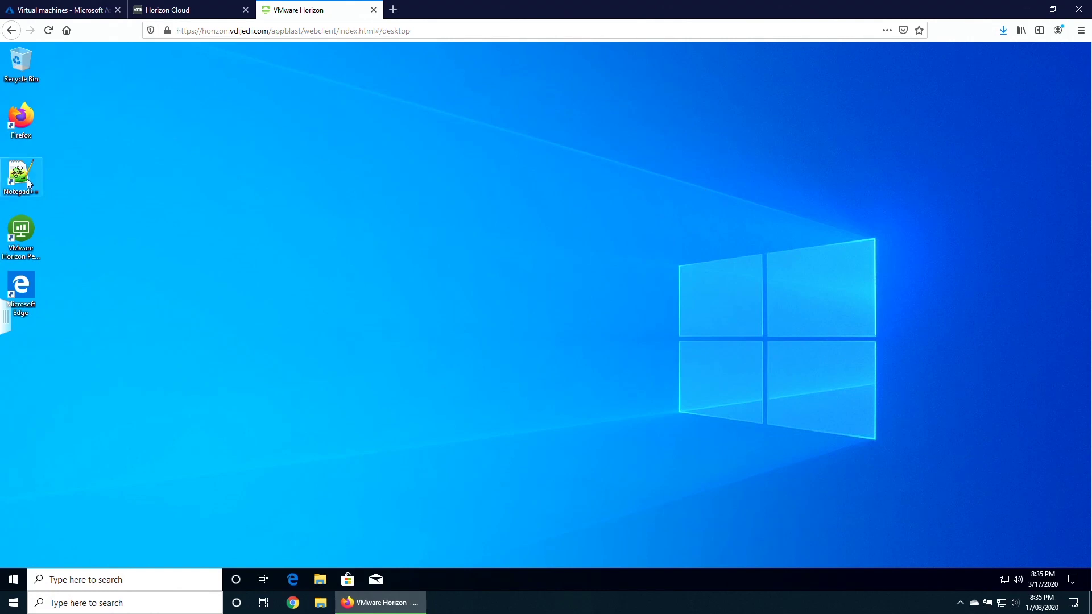
# Start Firefox on the remote desktop to stream YouTube, then bring the Horizon Cloud console forward.
pyautogui.click(25, 137)
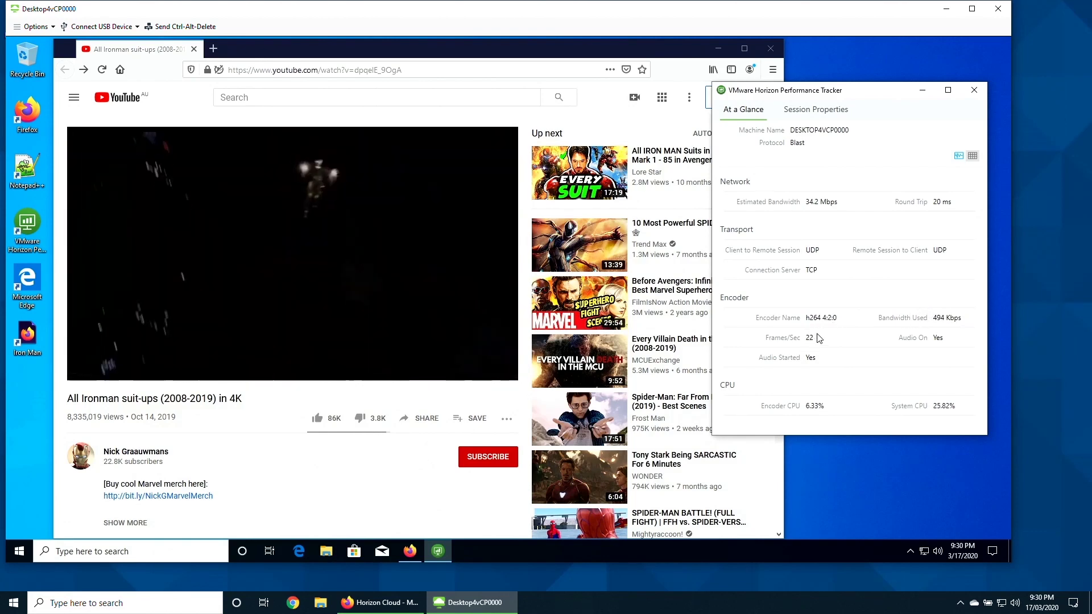
pyautogui.click(379, 603)
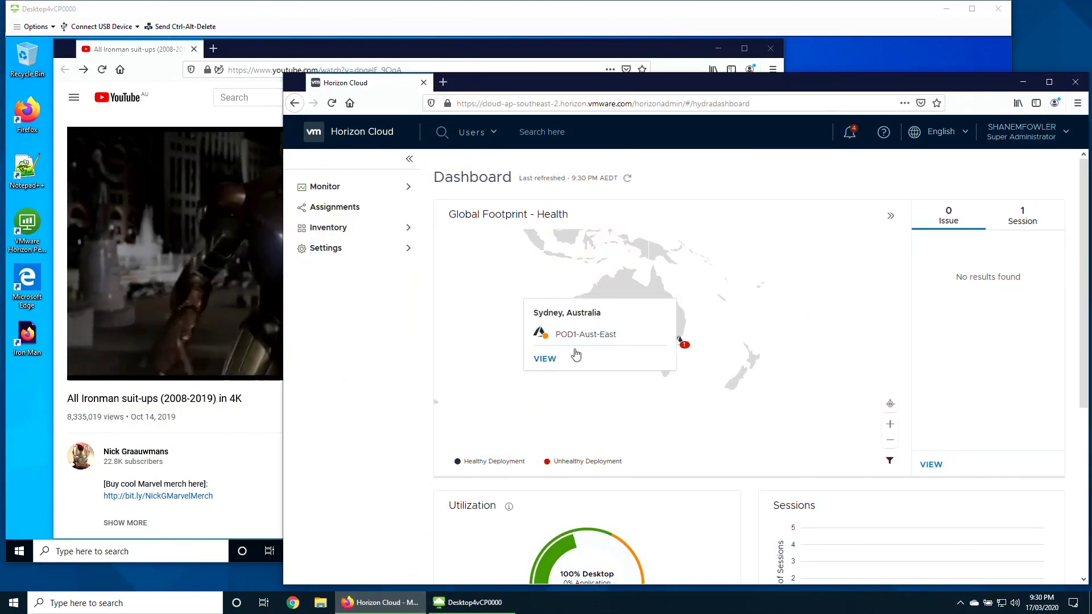
# Search for the user in the console header and open their DESKTOP4VCP0000 session.
pyautogui.click(542, 132)
pyautogui.write('shane')
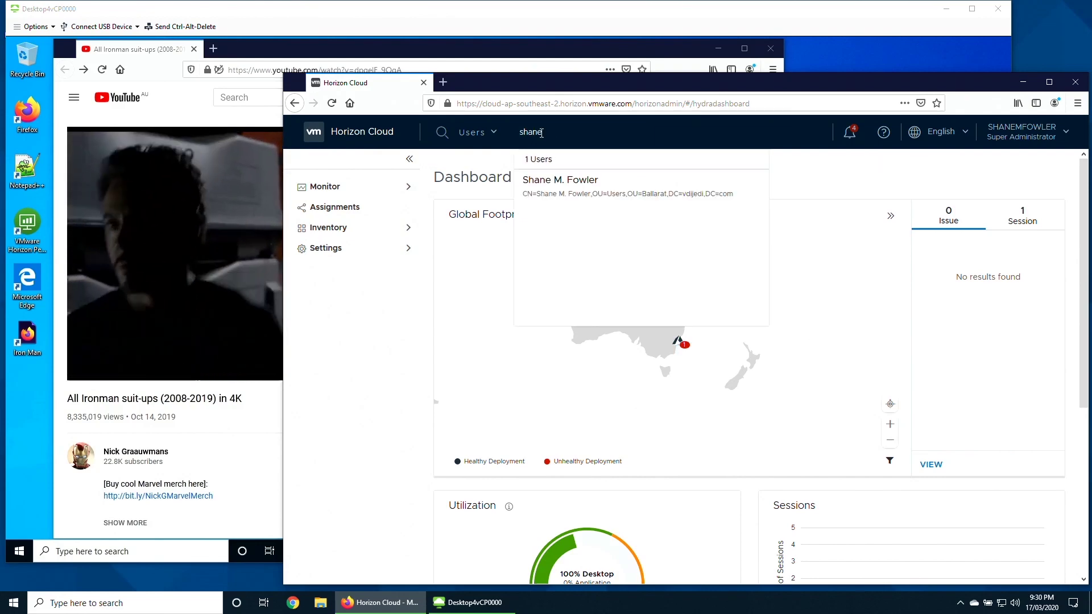
pyautogui.click(569, 186)
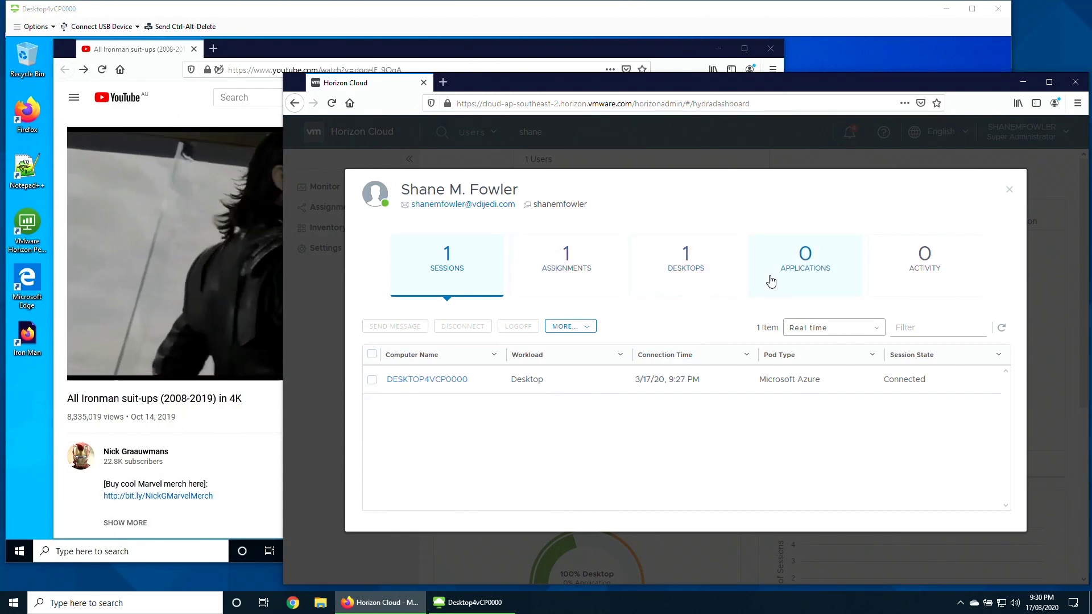
pyautogui.click(455, 380)
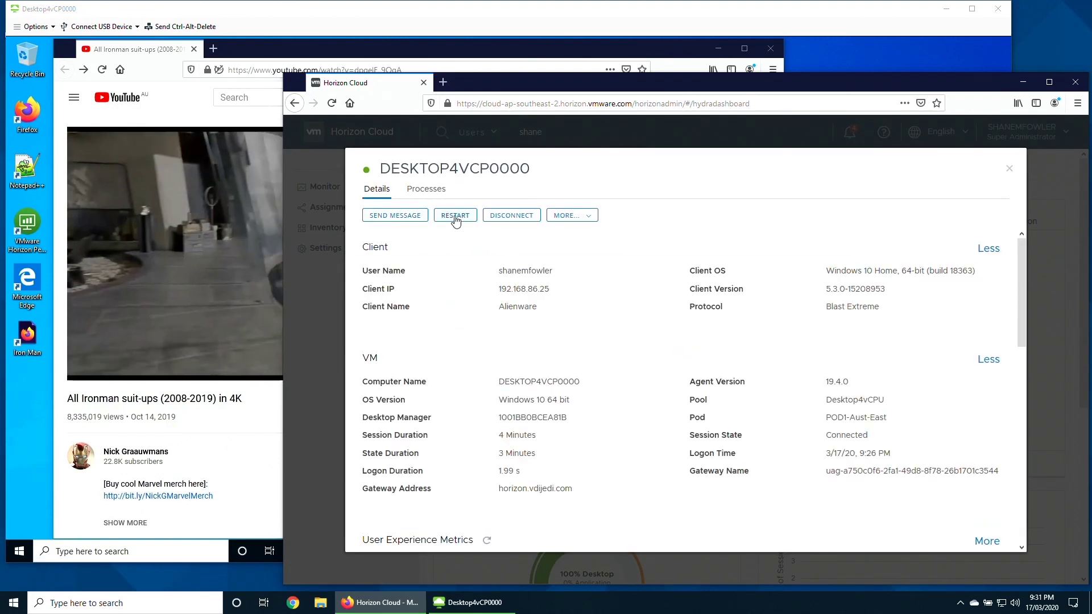
# Review the session's extra actions and Processes list, including Firefox's window, then return to Details.
pyautogui.click(573, 216)
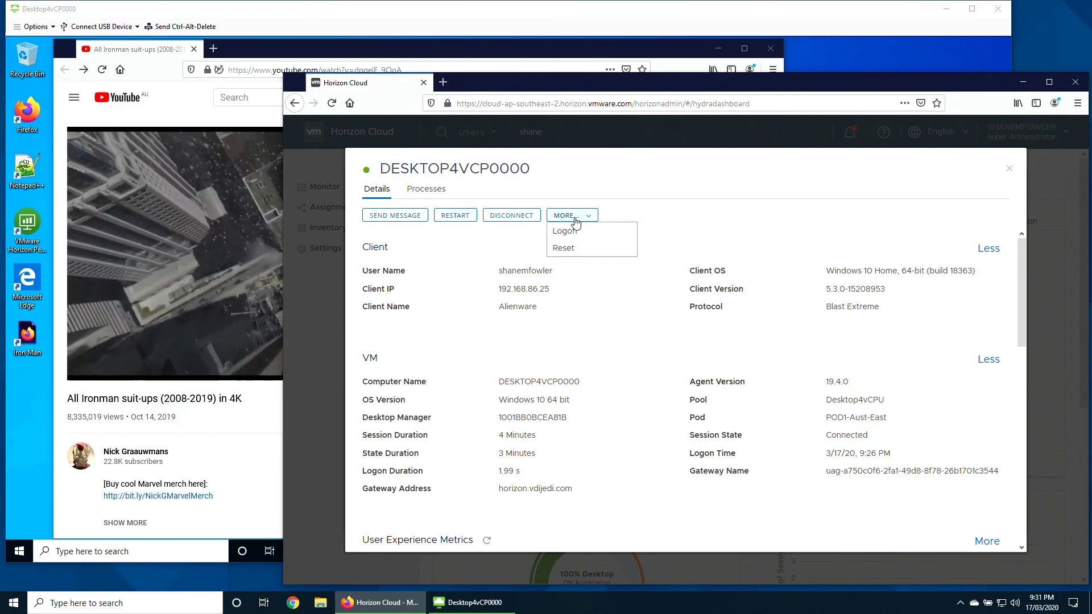
pyautogui.click(690, 227)
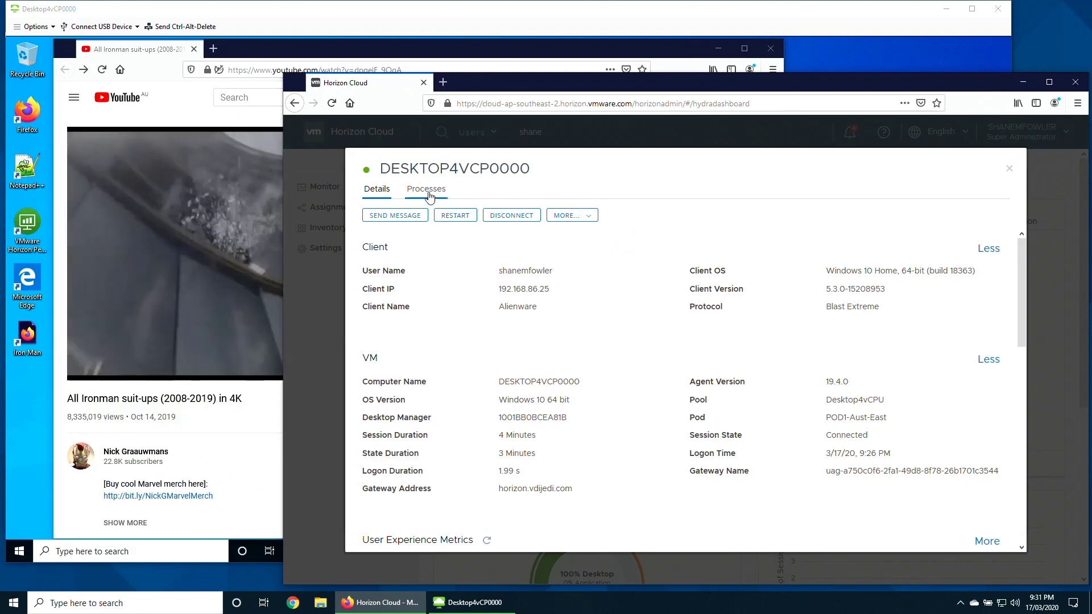
pyautogui.click(426, 189)
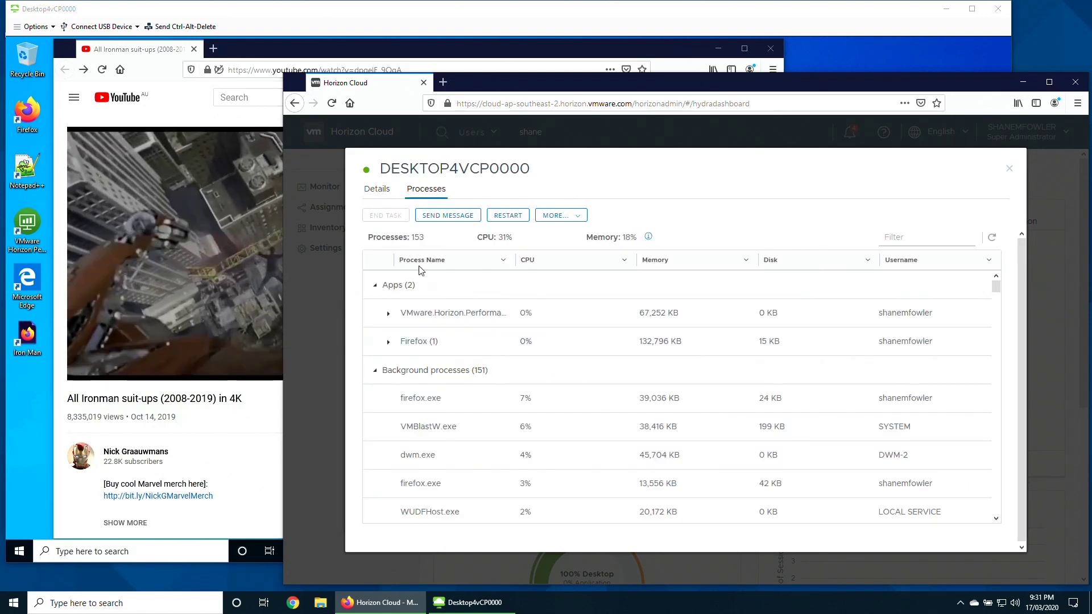
pyautogui.click(388, 343)
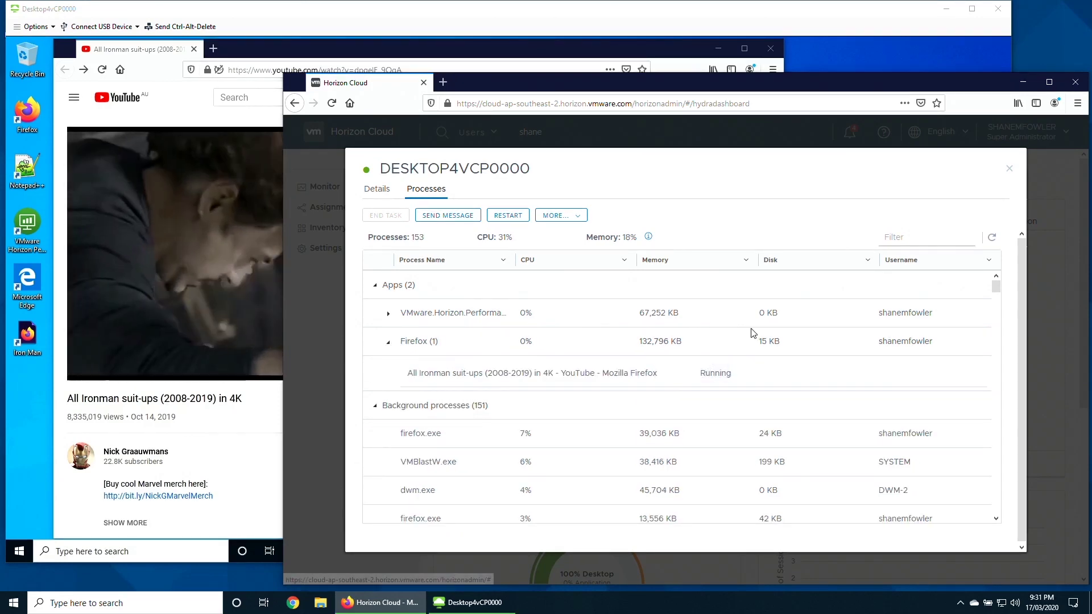
pyautogui.click(388, 342)
pyautogui.click(376, 189)
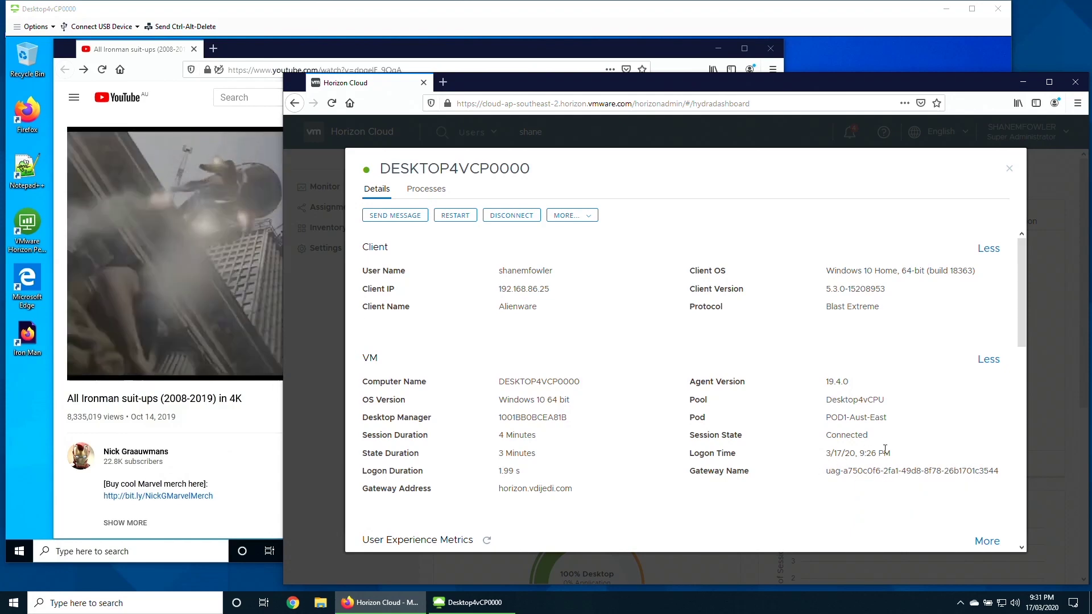
# Expand User Experience Metrics and review the CPU, memory, latency and disk IOPS charts.
pyautogui.scroll(-3, 792, 475)
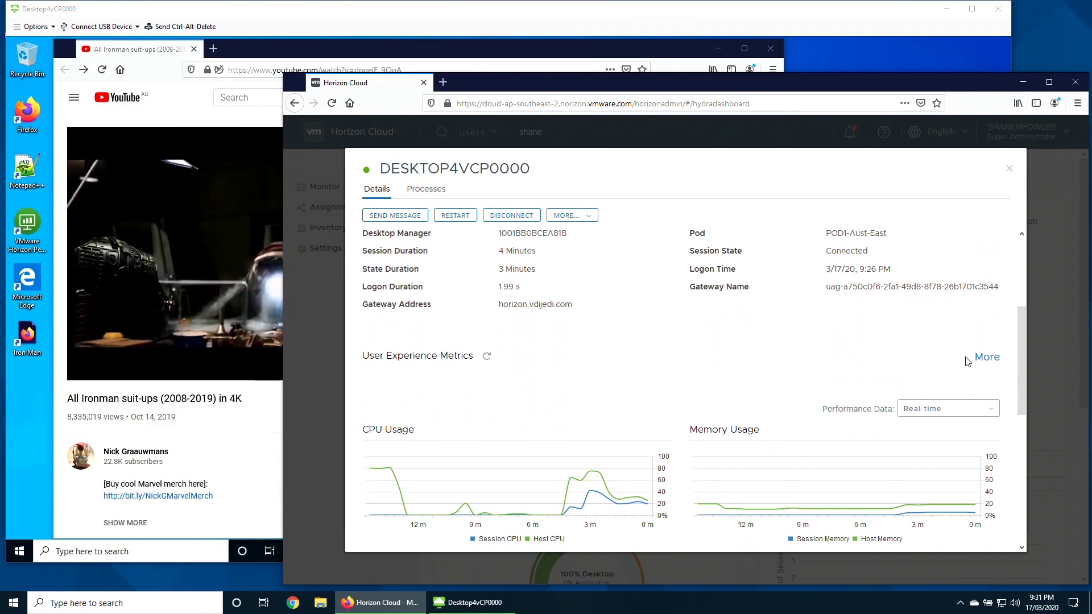
pyautogui.click(986, 357)
pyautogui.scroll(-1, 767, 418)
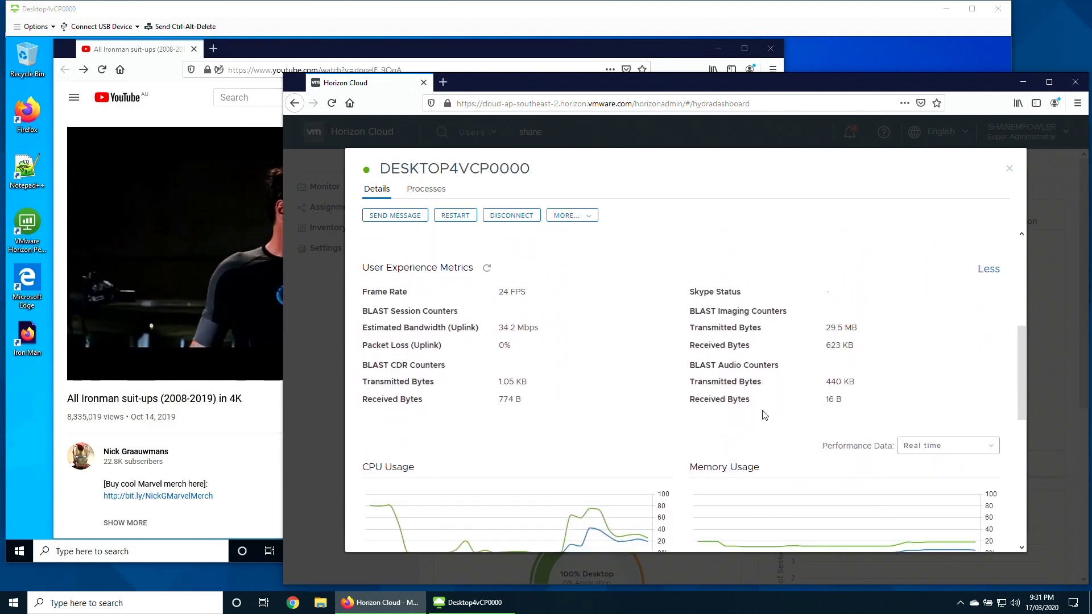
pyautogui.scroll(-1, 765, 416)
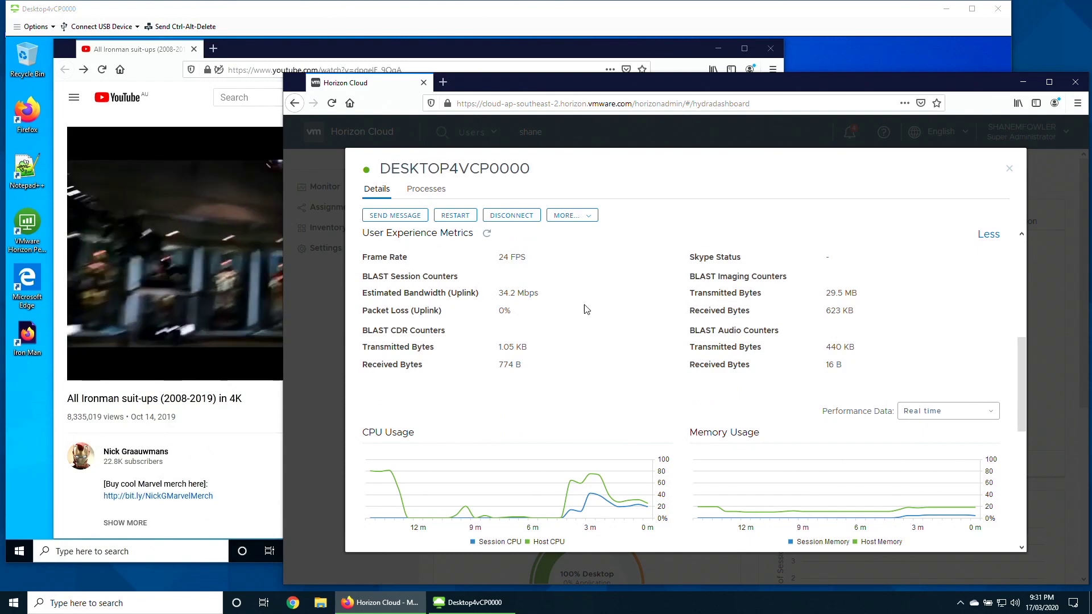
pyautogui.scroll(-3, 609, 371)
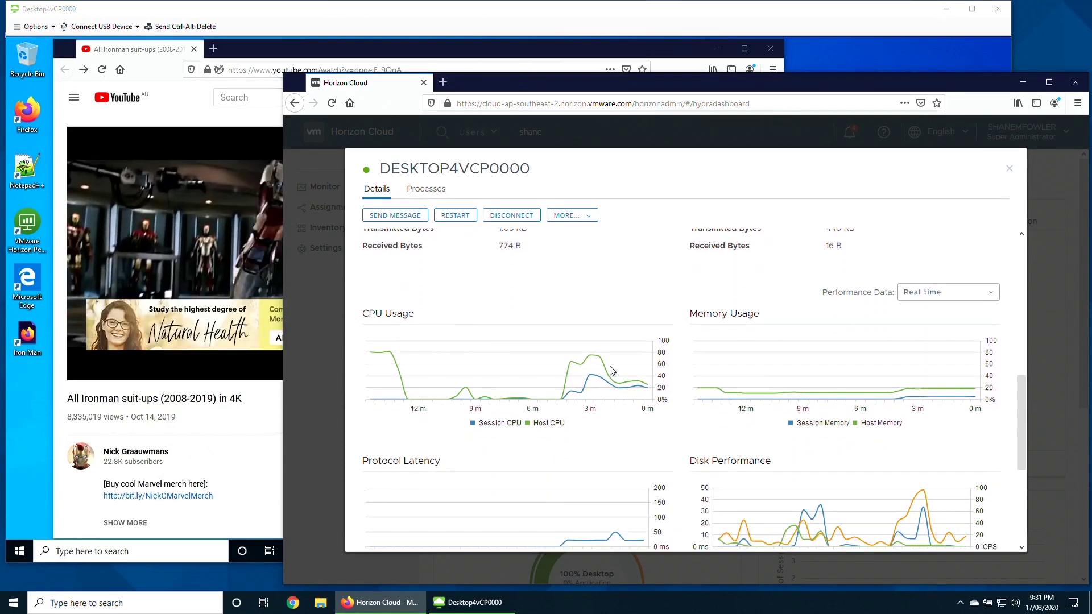
pyautogui.scroll(-1, 611, 370)
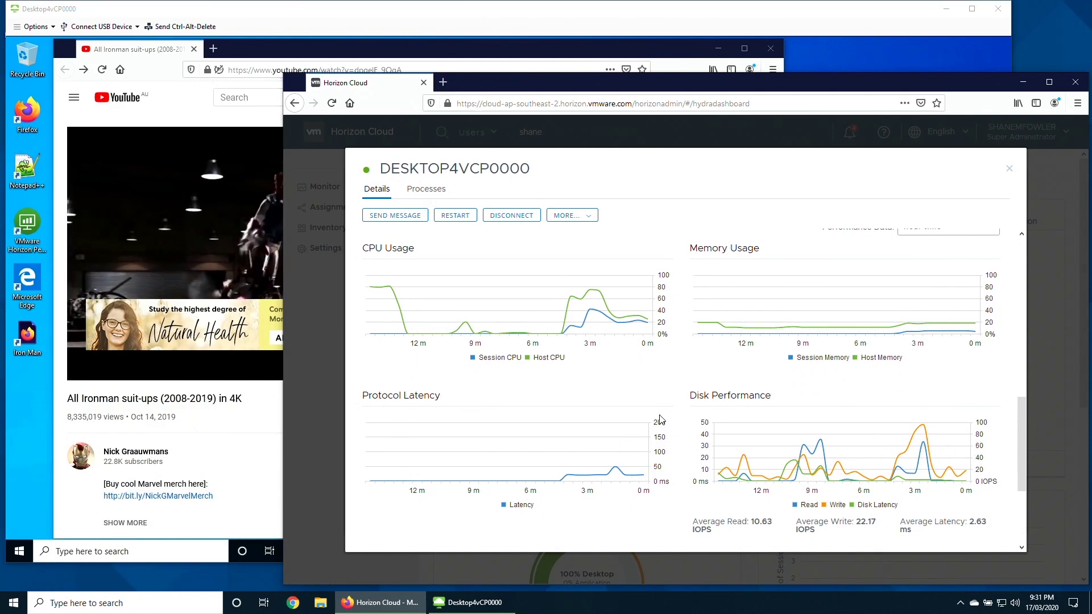
pyautogui.scroll(10, 660, 419)
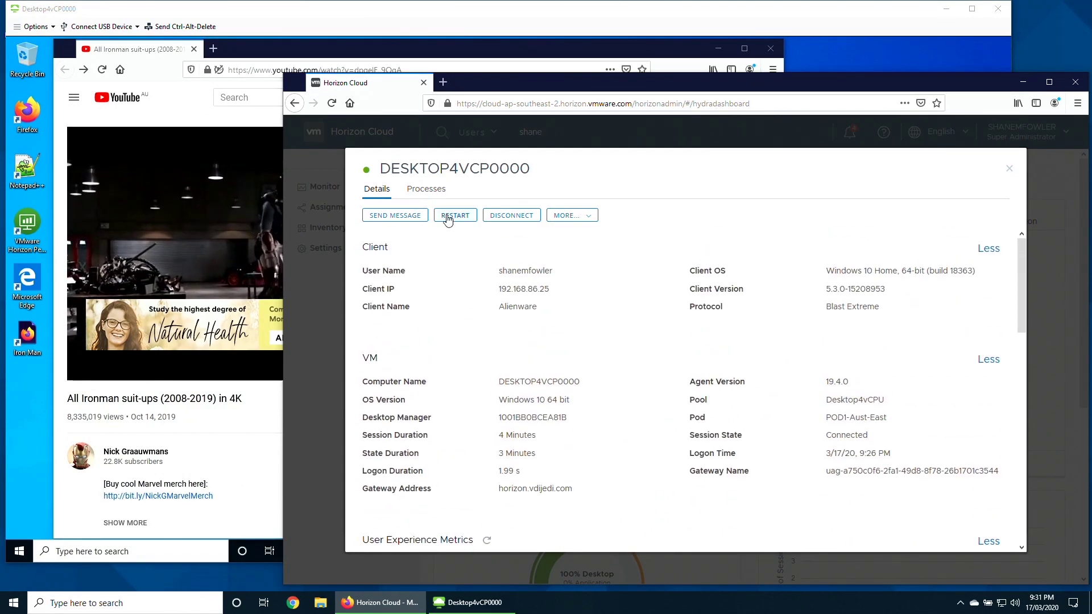
# End the firefox.exe task from the session's Processes tab.
pyautogui.click(428, 191)
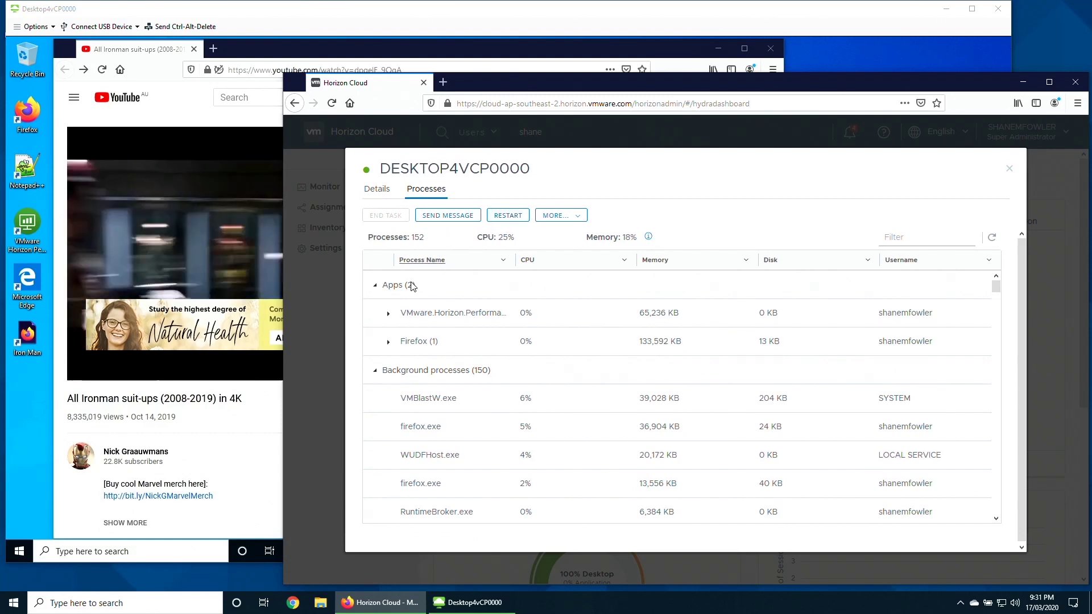
pyautogui.click(410, 341)
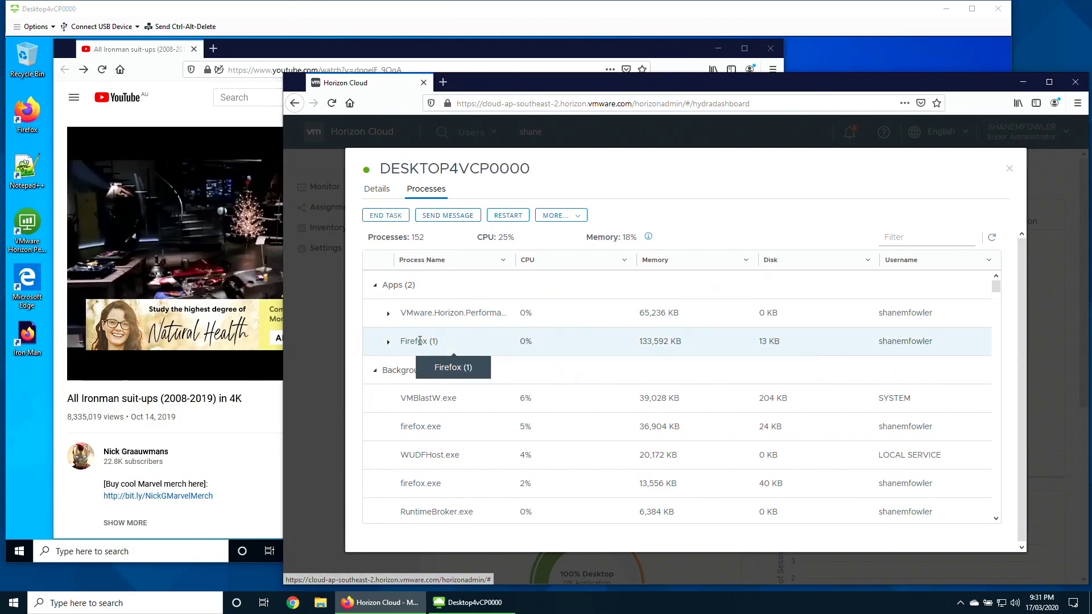
pyautogui.click(385, 216)
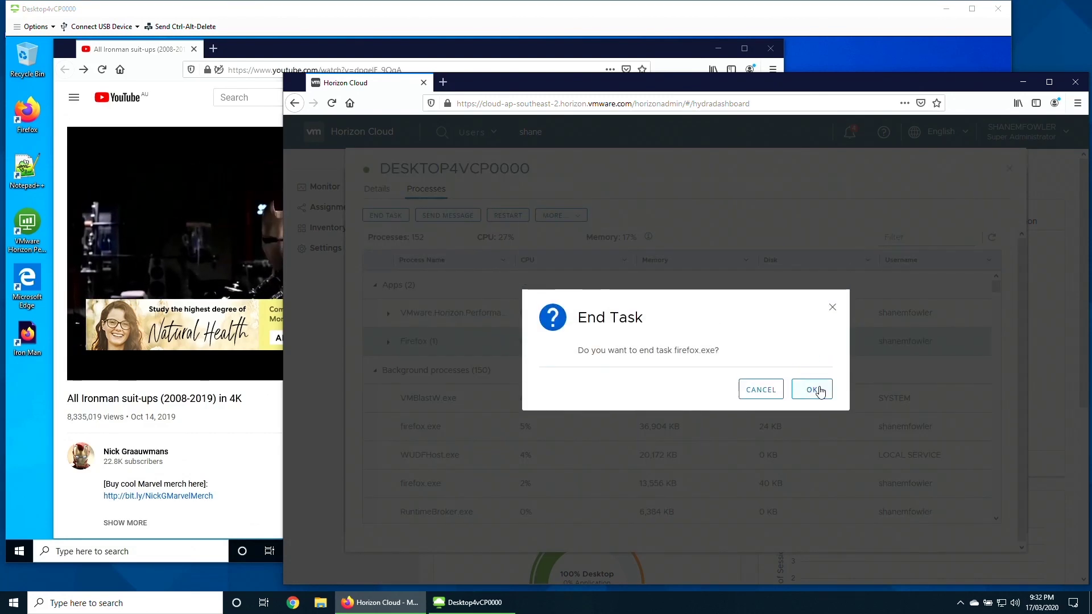
pyautogui.click(813, 390)
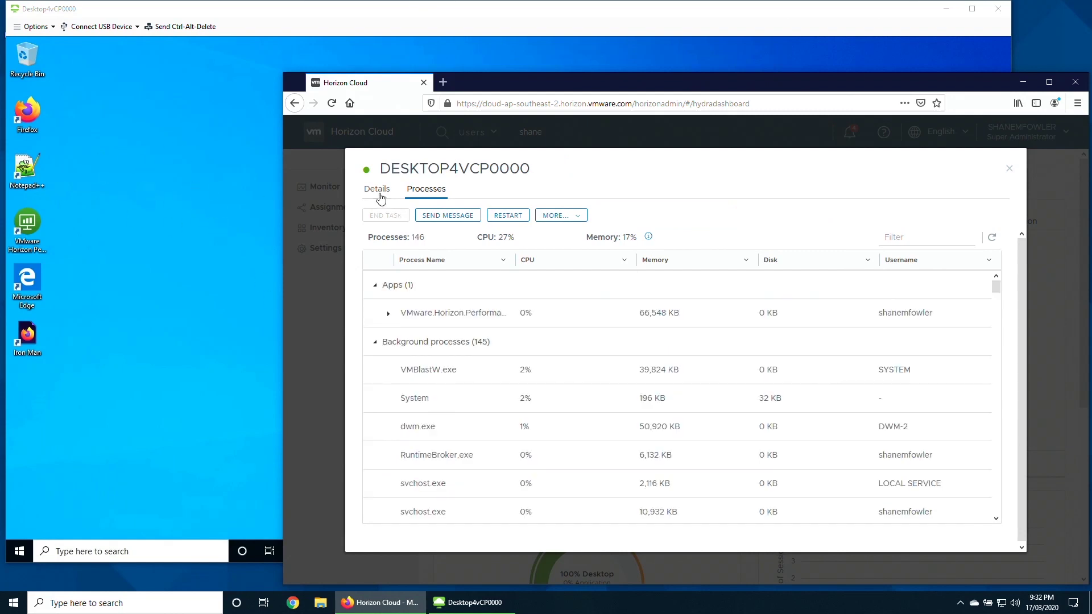
# Refresh the session's User Experience Metrics to confirm the frame rate is now 0 FPS.
pyautogui.click(380, 193)
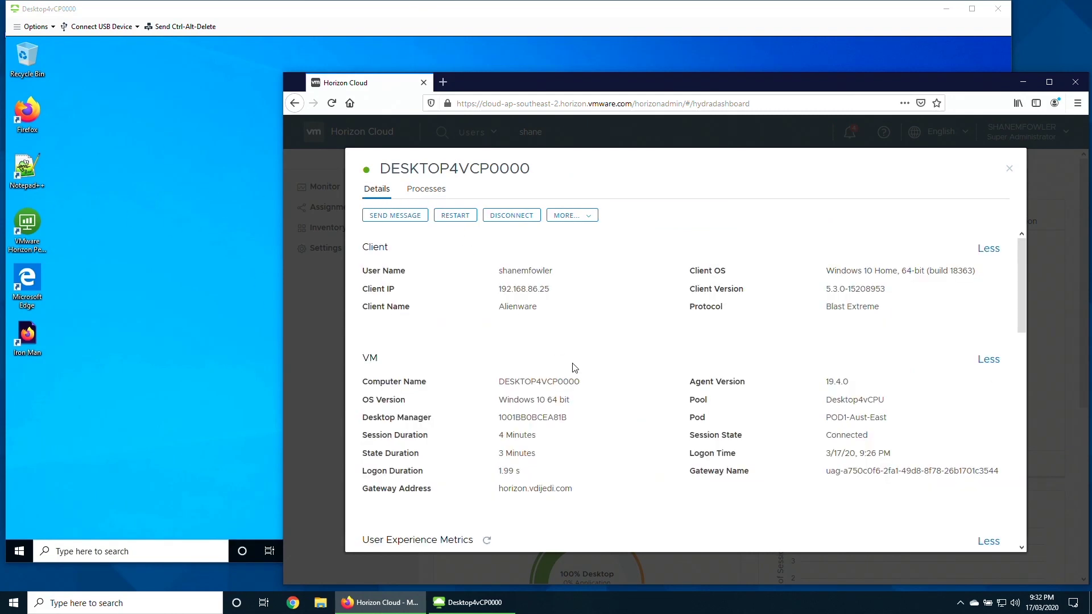
pyautogui.scroll(-3, 573, 367)
pyautogui.click(488, 356)
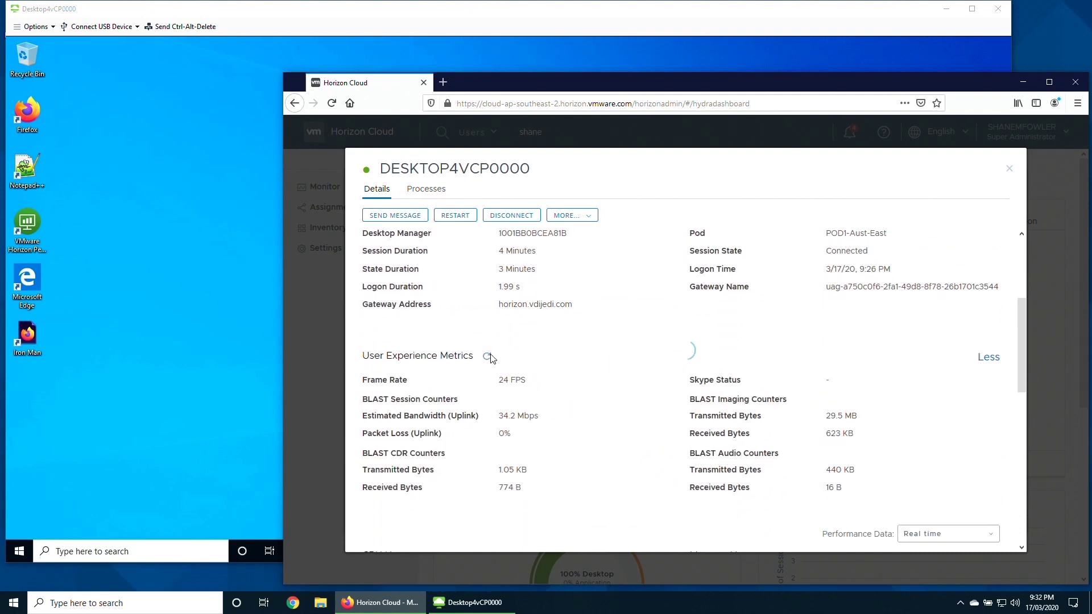
pyautogui.scroll(-1, 619, 336)
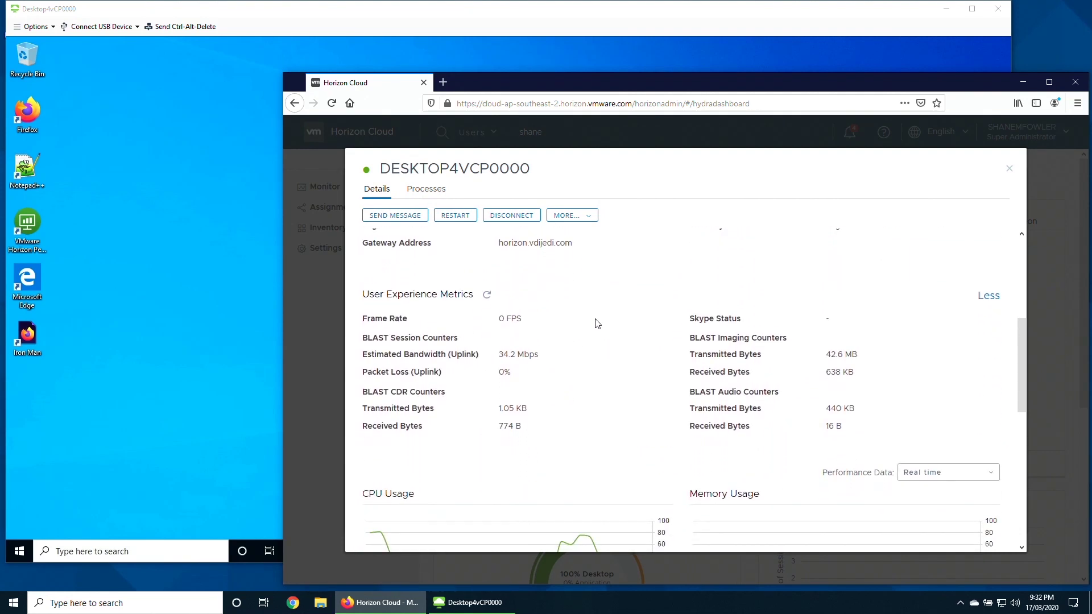